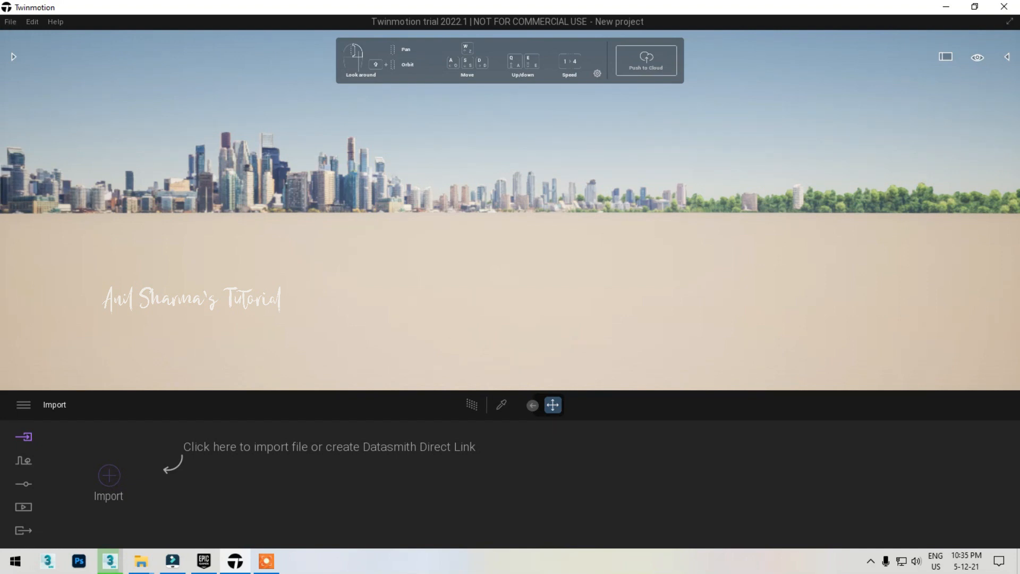
click(977, 57)
click(10, 22)
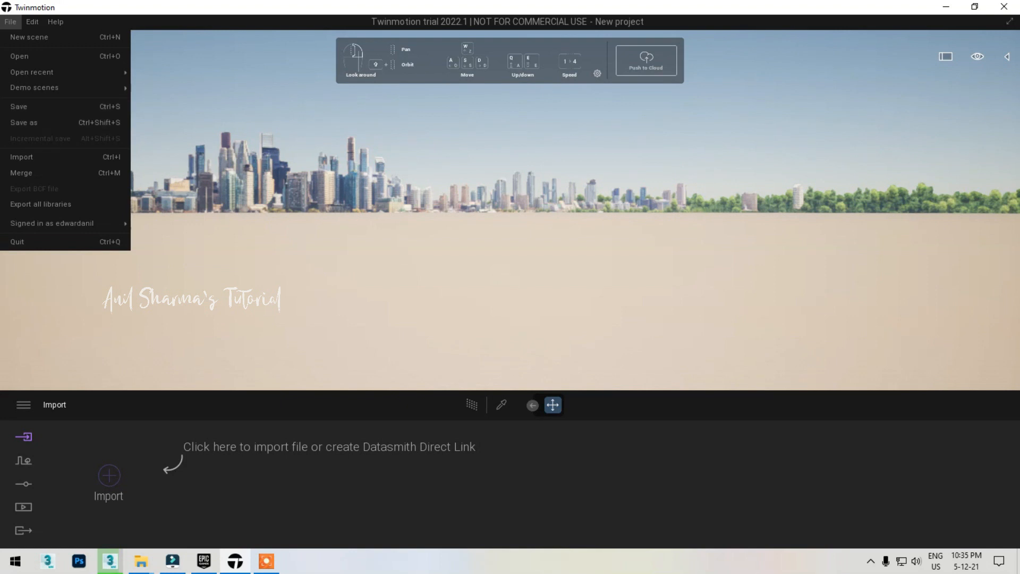
mouse_move(32, 22)
click(52, 173)
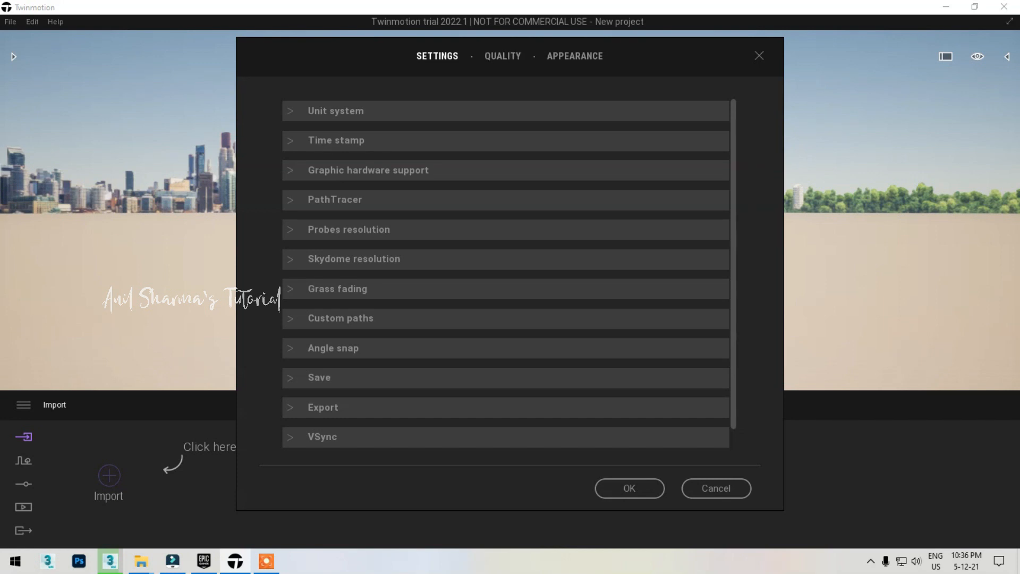
click(759, 56)
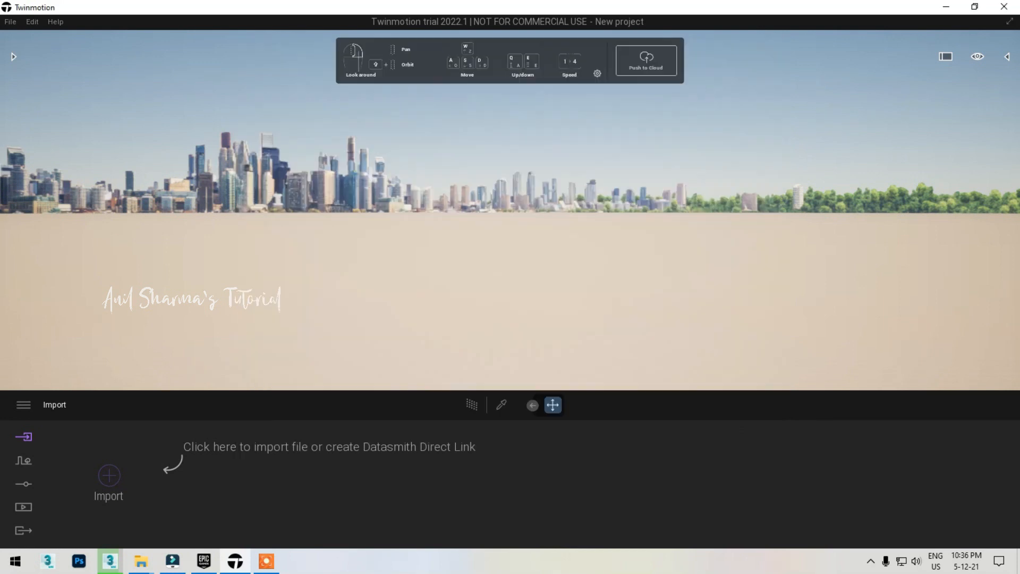
Open the preferences and review the unit system options.
click(10, 22)
mouse_move(33, 22)
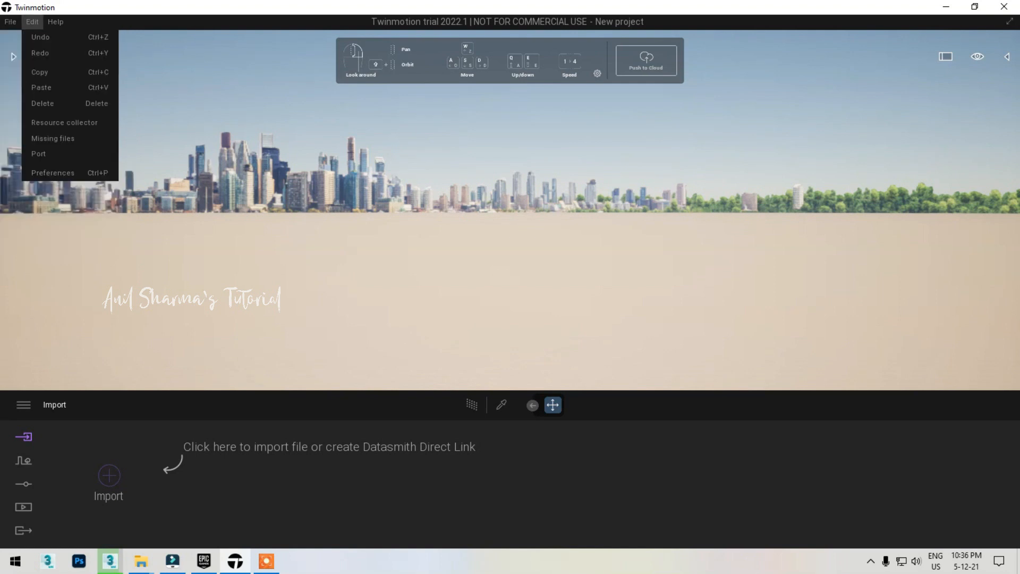
click(48, 172)
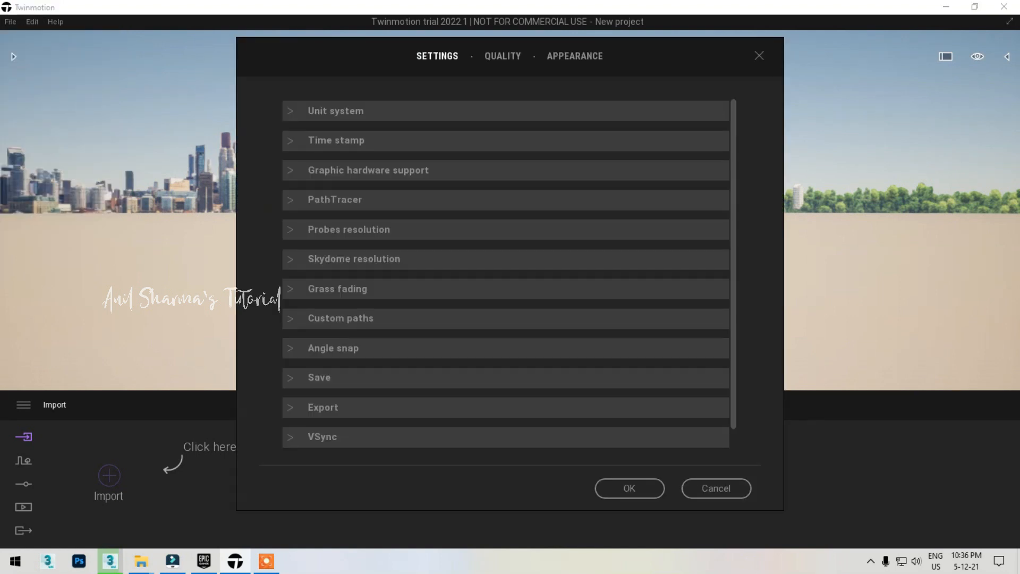
click(336, 111)
click(336, 111)
click(336, 111)
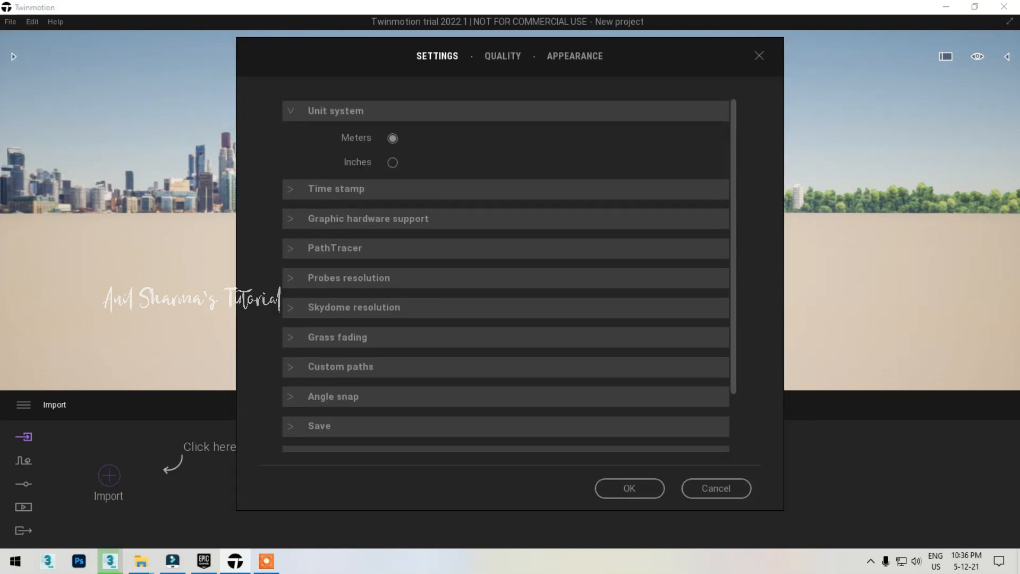
click(335, 111)
Set the time stamp format to 12H in the preferences.
click(335, 140)
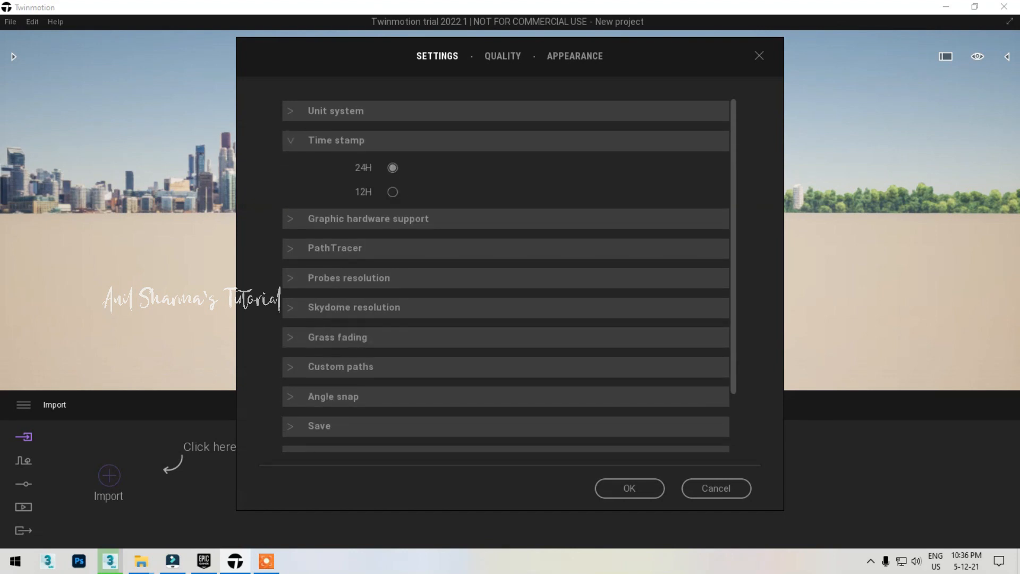
click(393, 192)
click(336, 140)
Review the graphic hardware support, PathTracer sample presets and probes resolution settings.
click(368, 170)
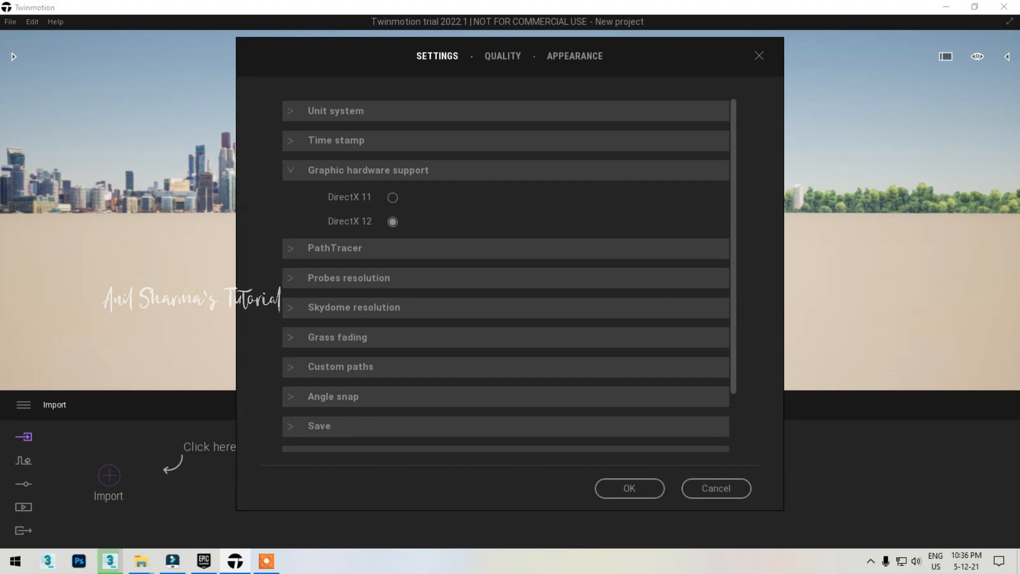
click(368, 170)
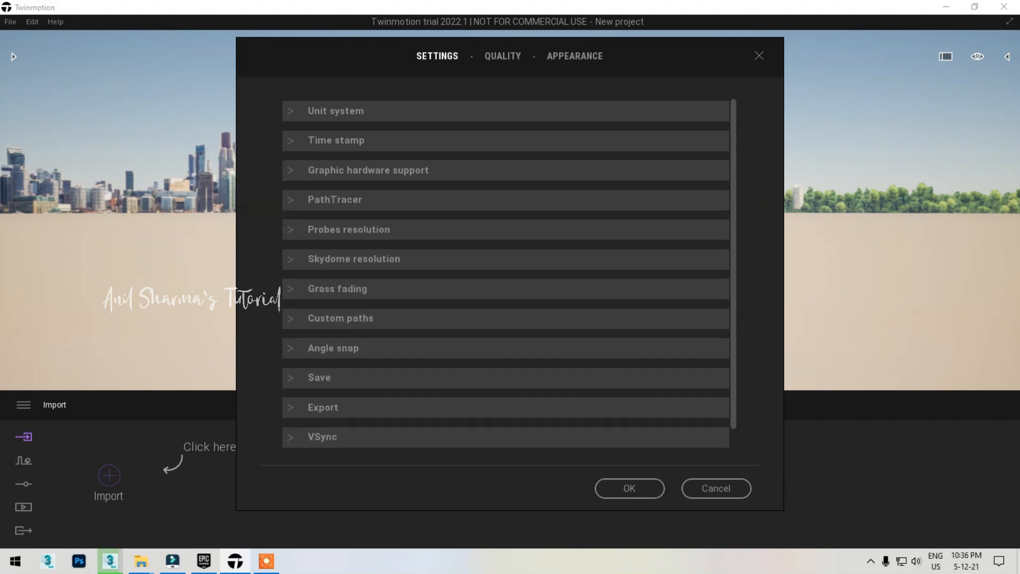
click(334, 200)
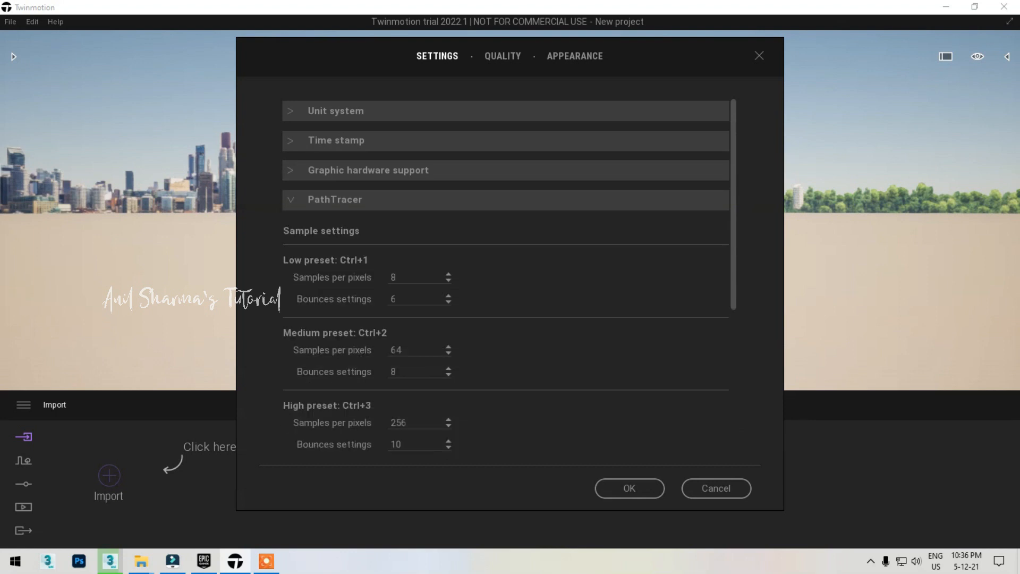
scroll(505, 276, down, 3)
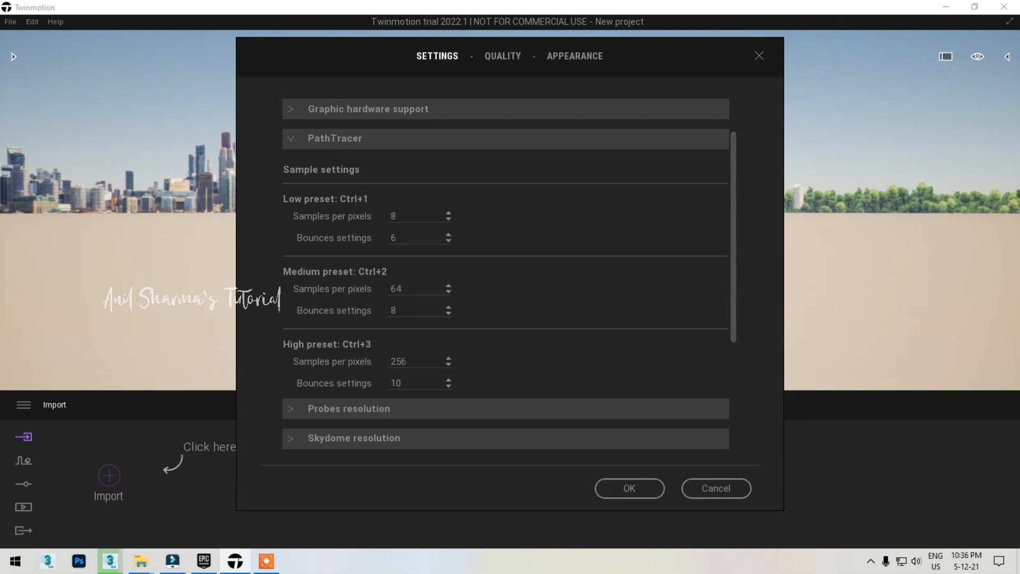
click(340, 139)
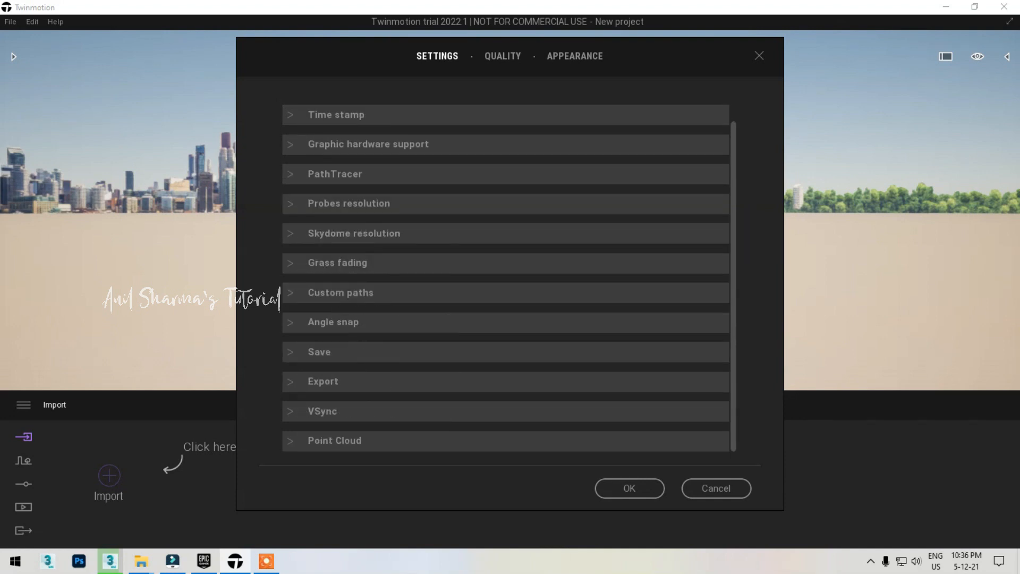
click(349, 203)
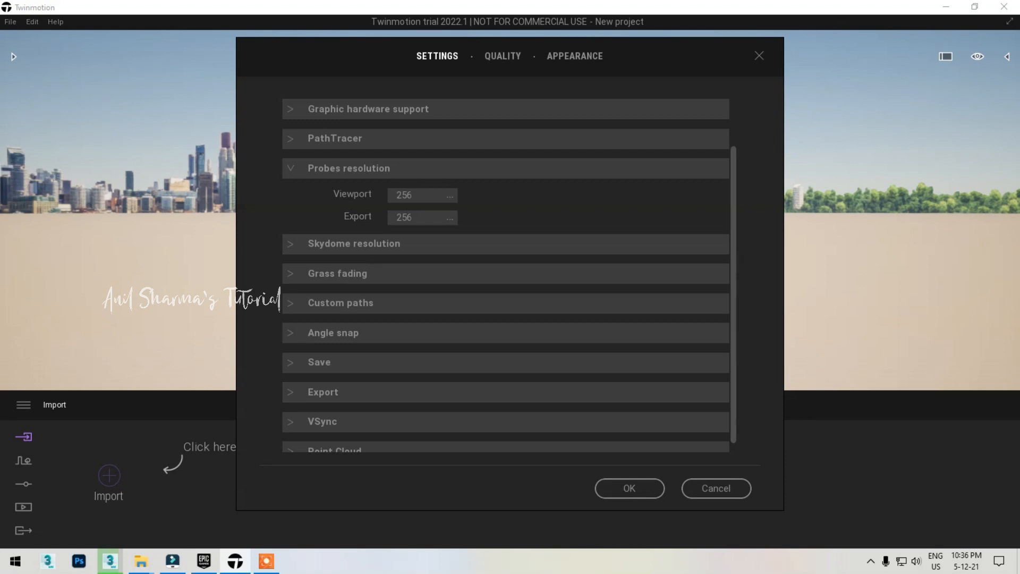
click(349, 168)
Set the skydome resolution to High for both export and viewport.
click(353, 230)
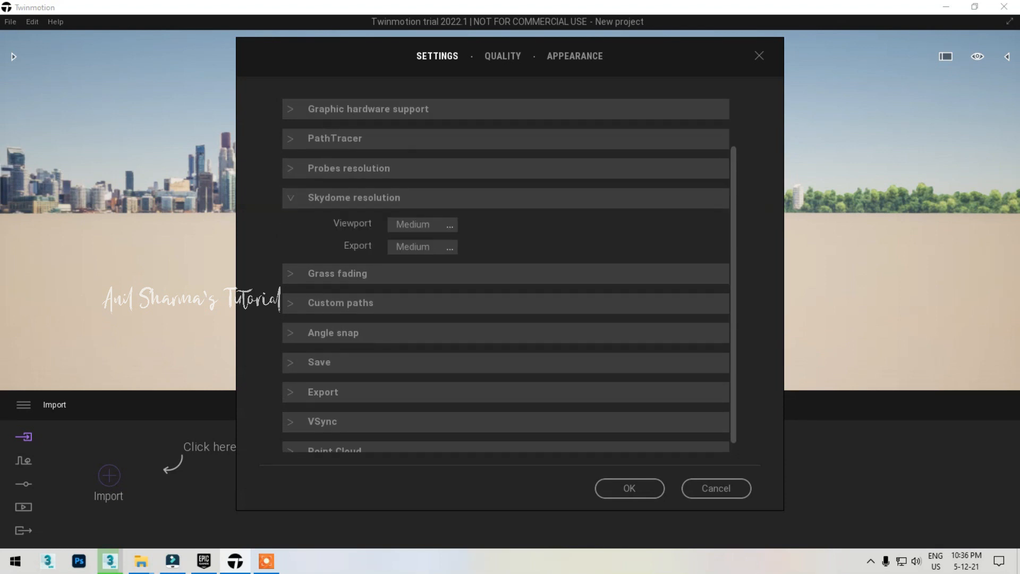
click(449, 247)
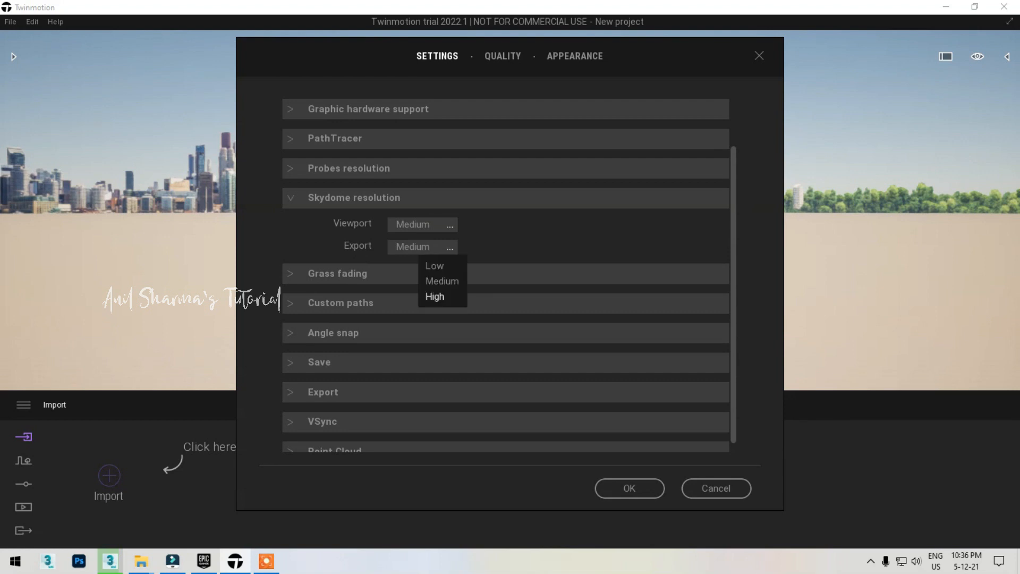
click(435, 297)
click(450, 224)
click(435, 274)
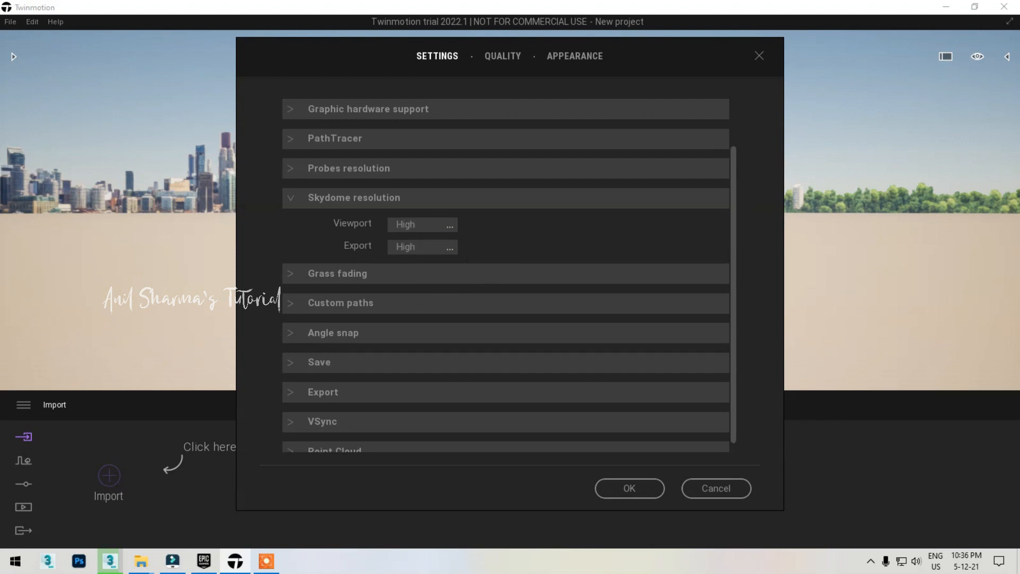
click(316, 197)
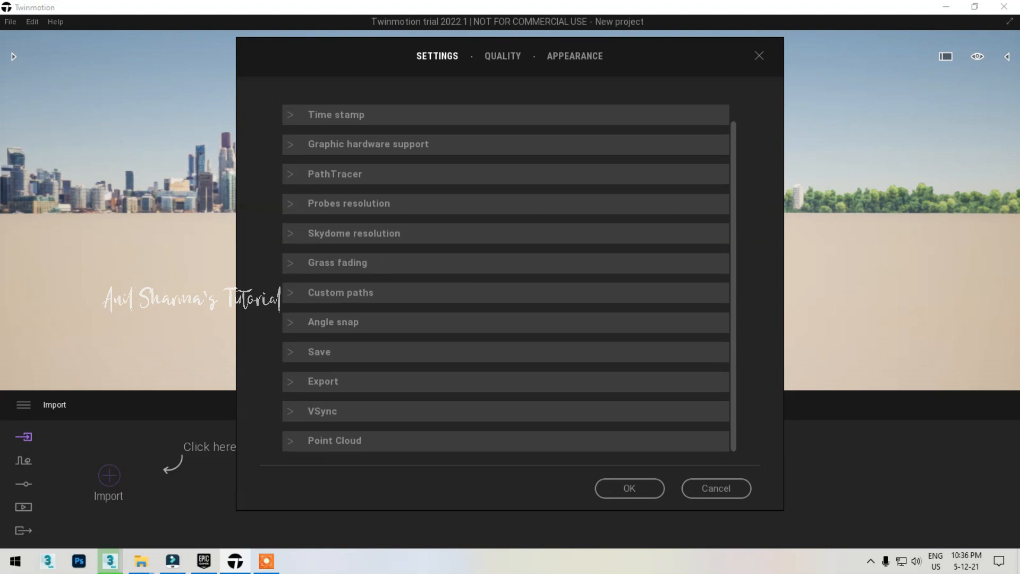
Review the grass fading, custom library paths and angle snap settings.
click(338, 263)
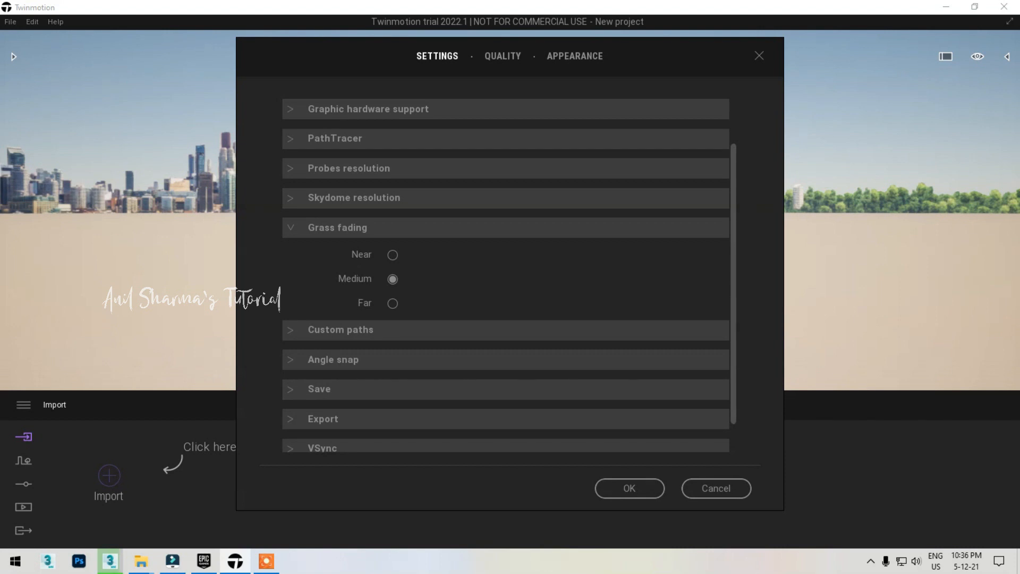
click(337, 227)
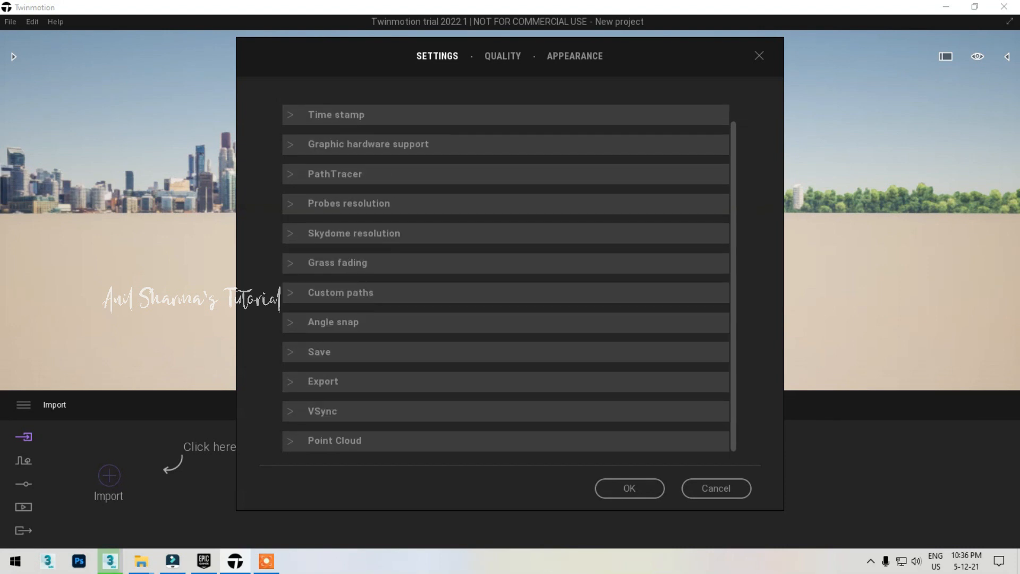
click(341, 292)
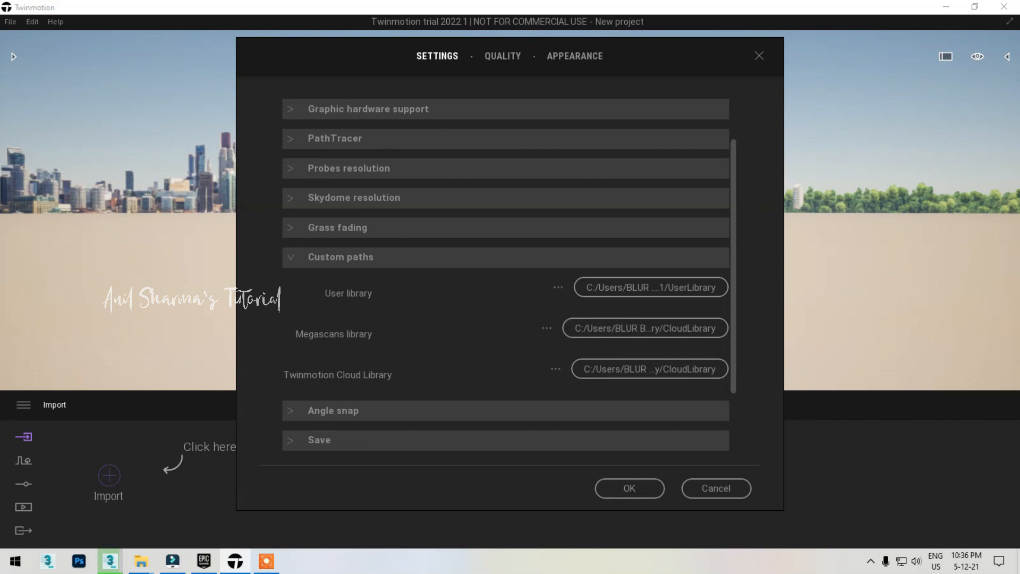
click(340, 257)
click(334, 321)
click(333, 297)
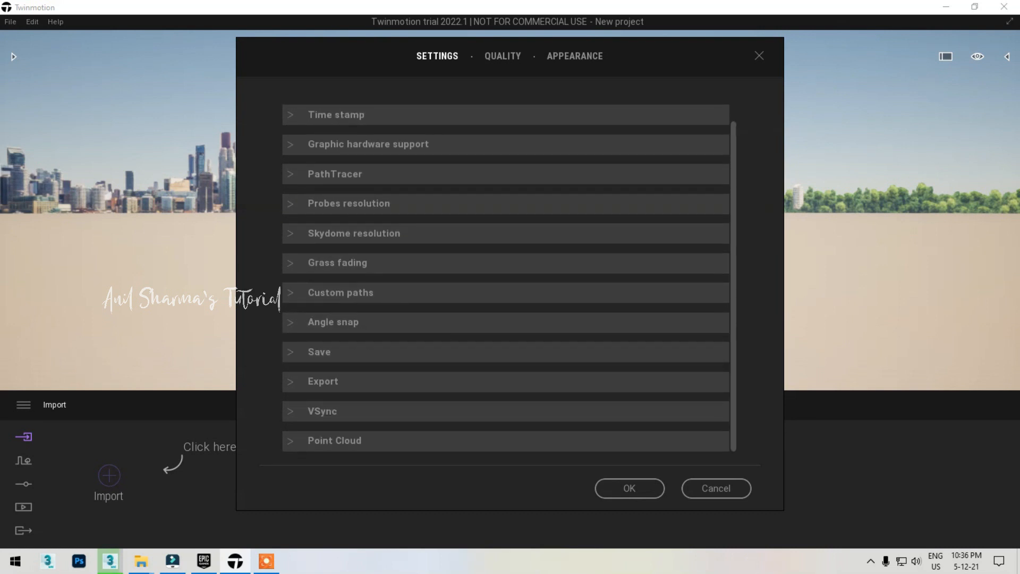
Review the auto save, export, VSync and point cloud settings.
click(319, 352)
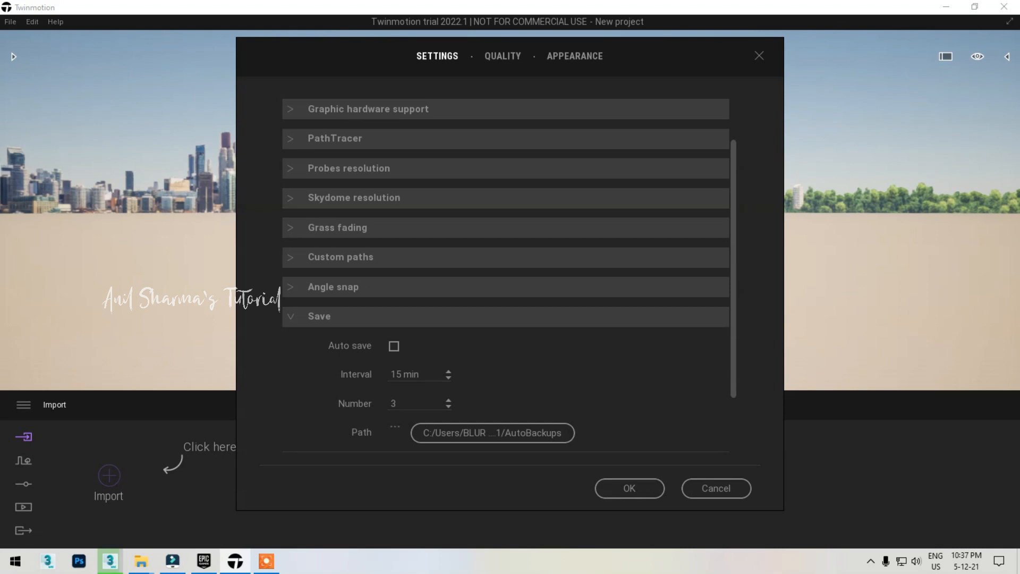
scroll(505, 275, down, 2)
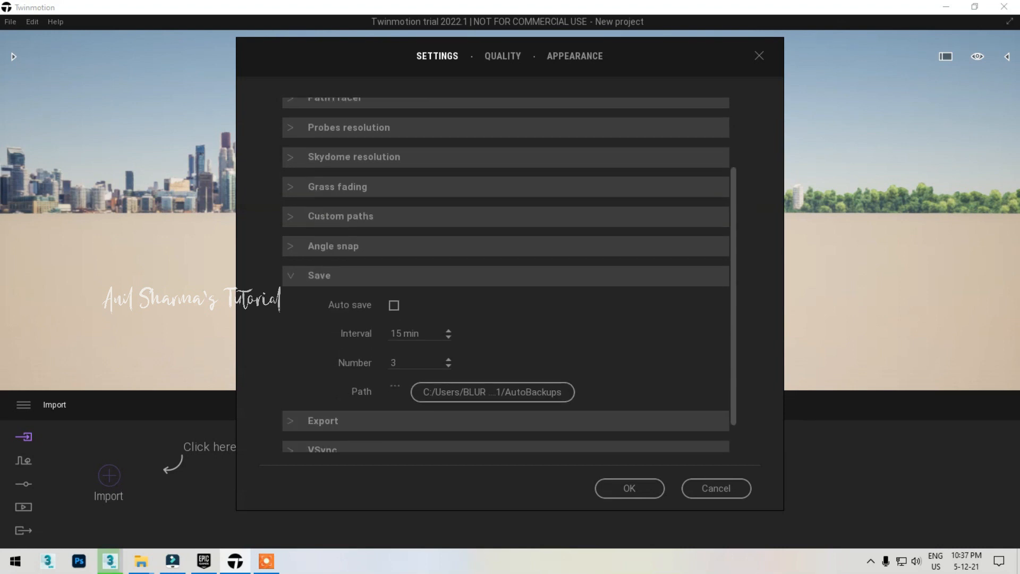
click(319, 275)
click(323, 381)
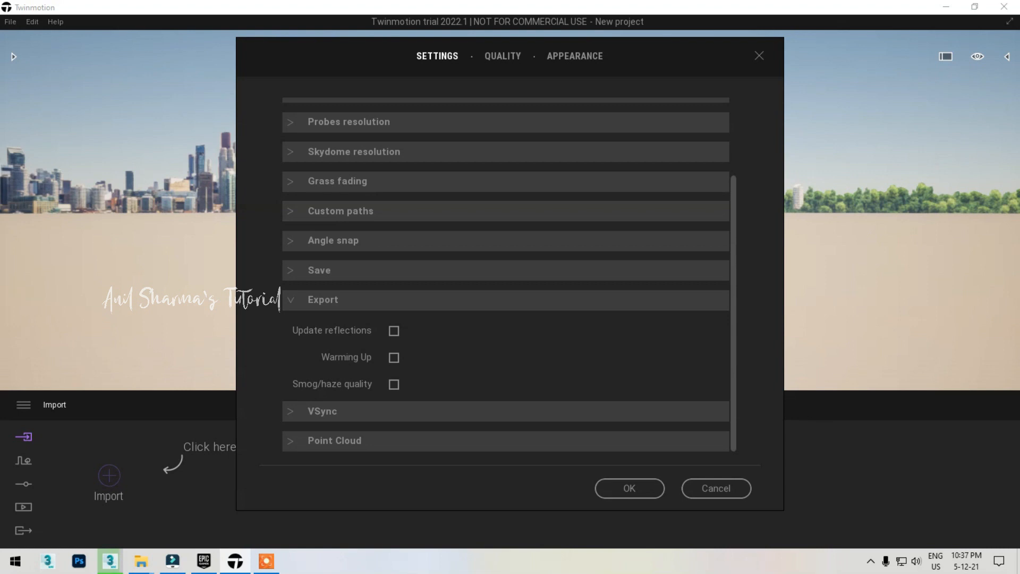
click(323, 300)
click(322, 411)
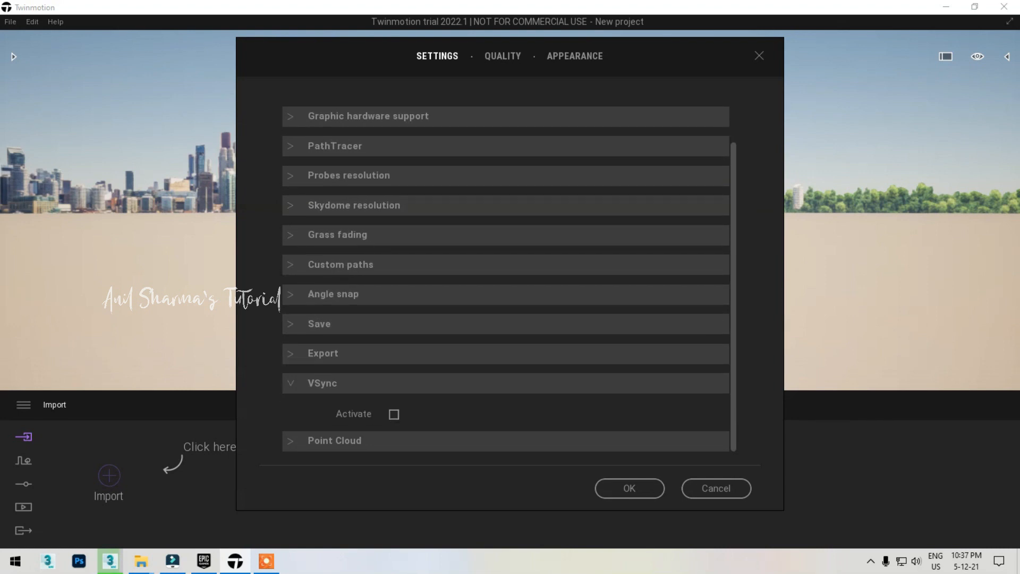
click(322, 383)
click(334, 441)
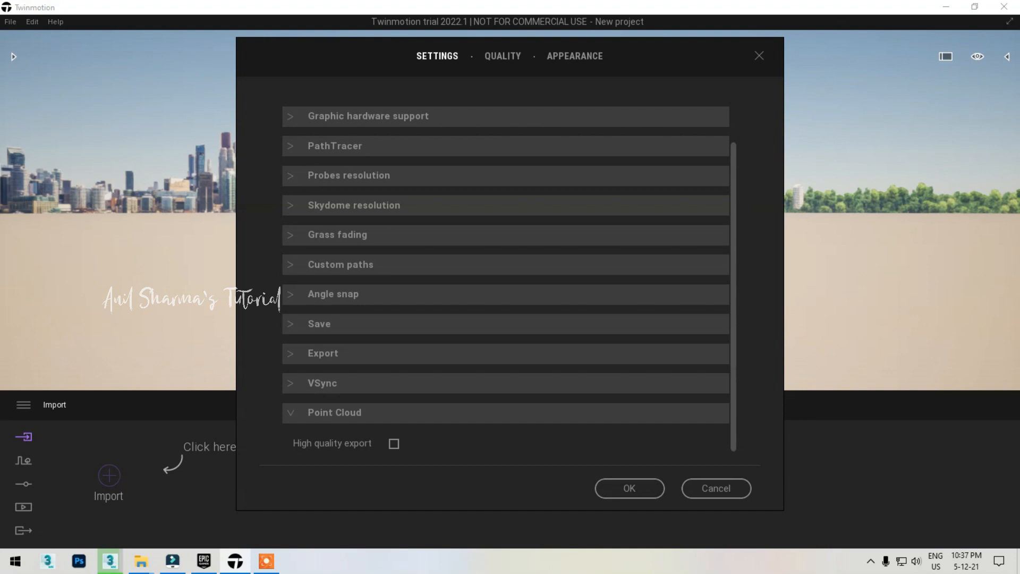
click(335, 412)
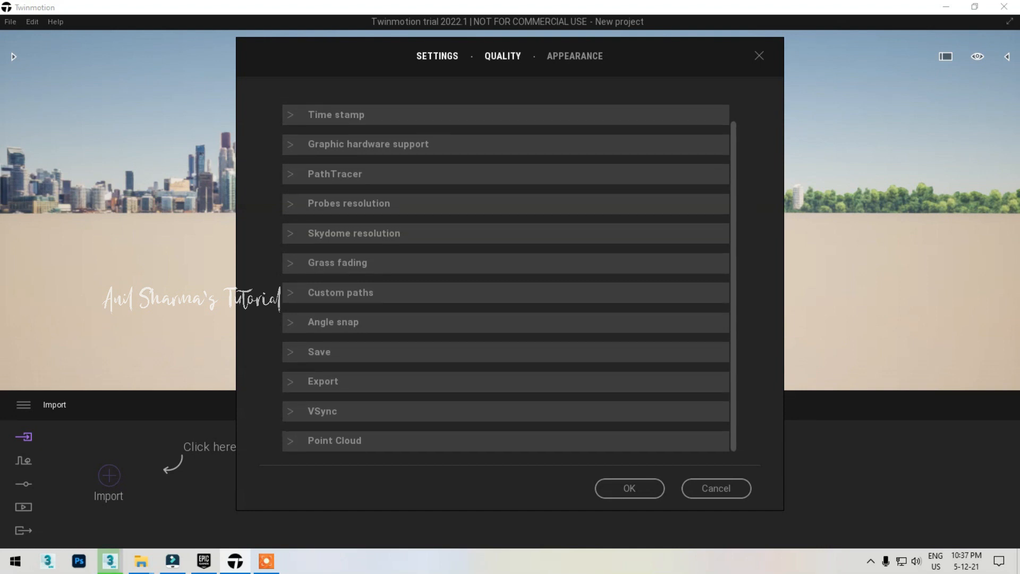
Compare the Low, Medium, High and Ultra desktop rendering quality presets, finishing with Ultra selected.
click(502, 56)
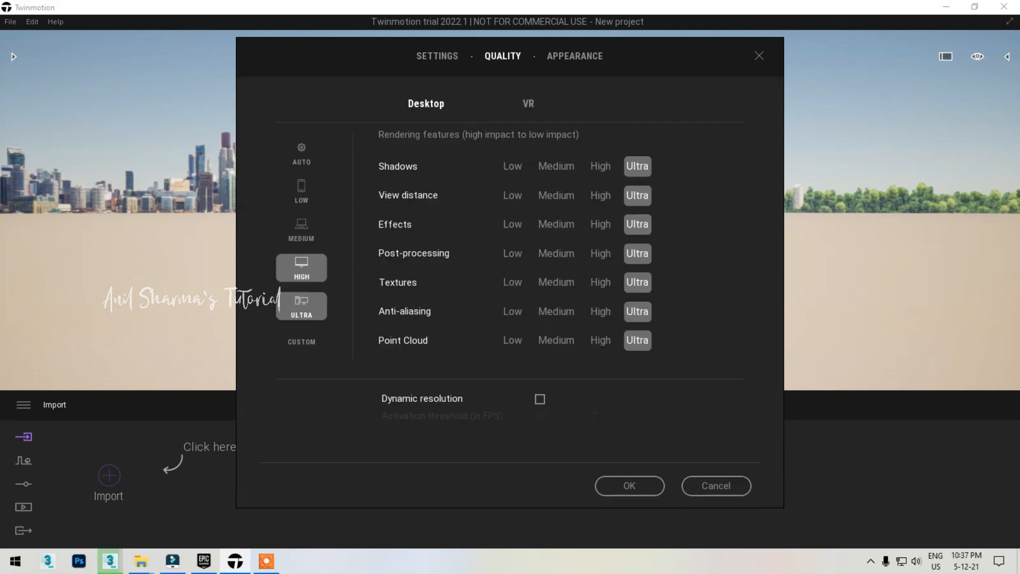
click(301, 268)
click(301, 191)
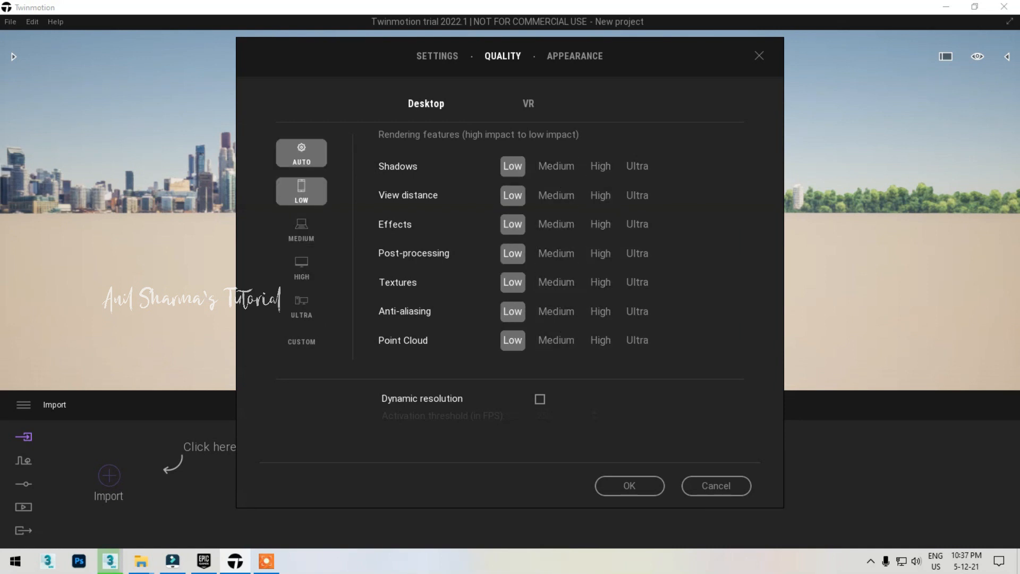
click(302, 230)
click(301, 268)
click(301, 306)
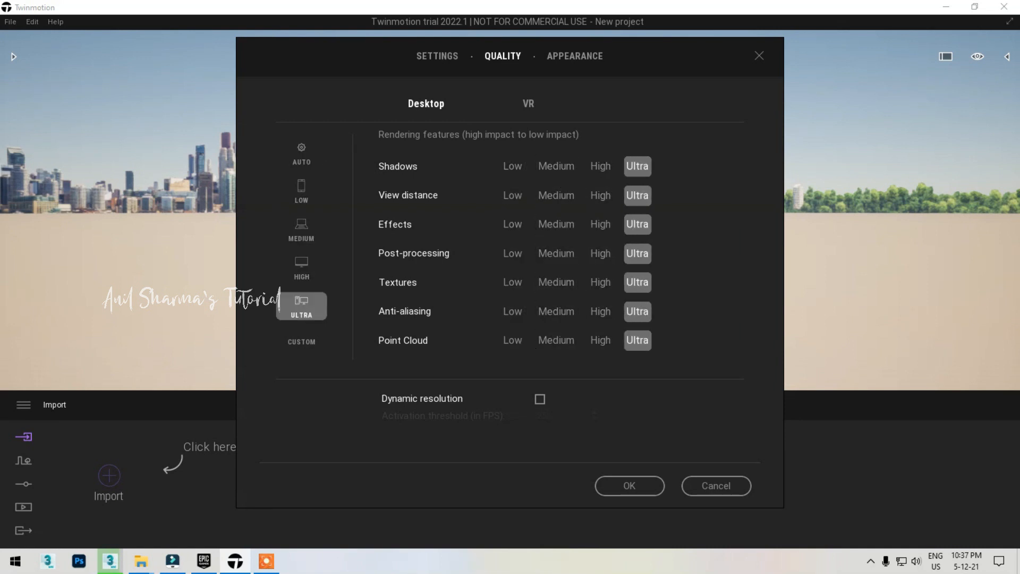
click(302, 191)
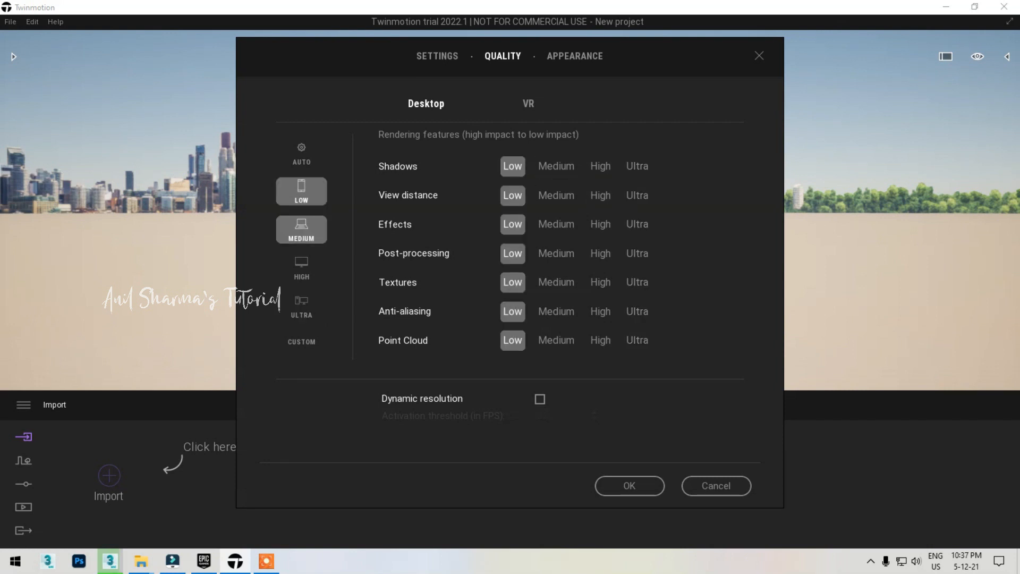
click(301, 230)
click(301, 269)
click(301, 306)
click(301, 268)
click(301, 305)
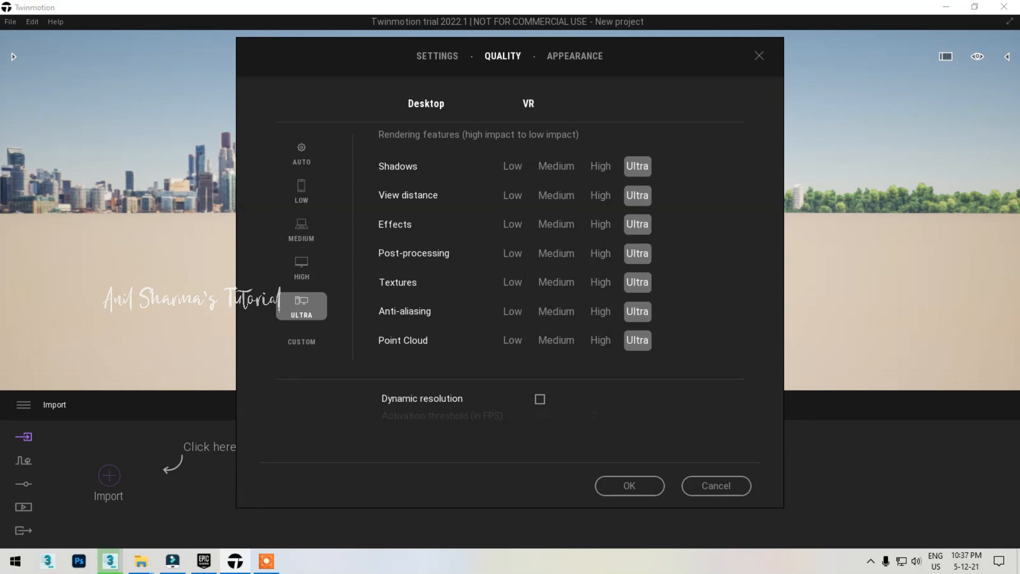
Look over the VR quality and Appearance preferences and return to the desktop quality settings.
click(528, 103)
click(426, 103)
key(super)
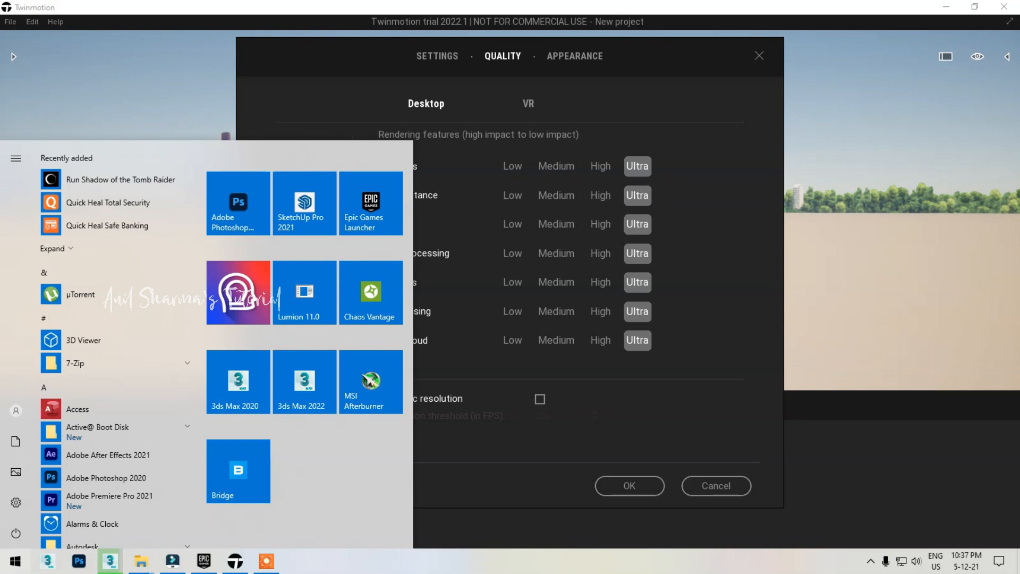
key(super)
click(575, 55)
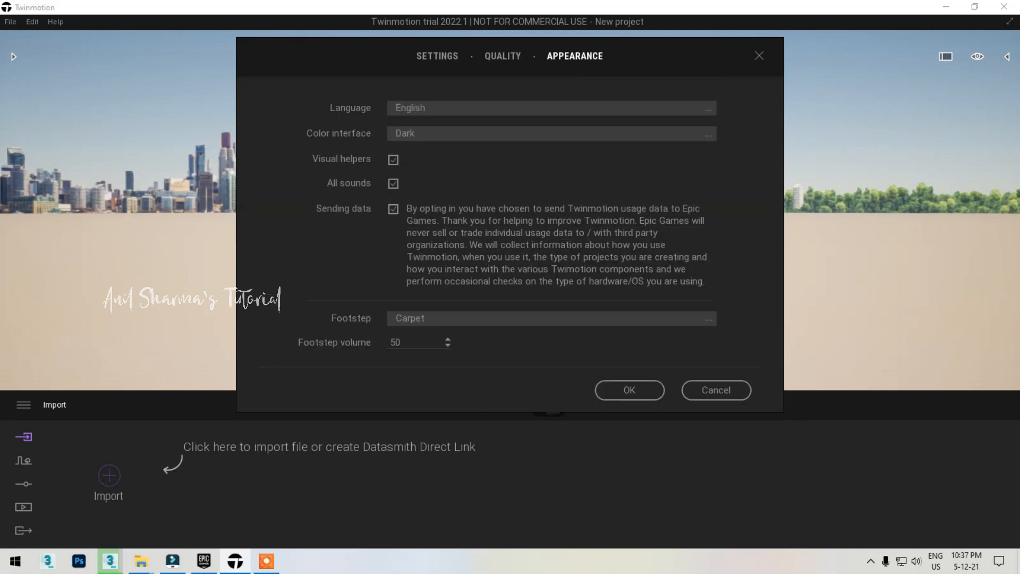
click(502, 56)
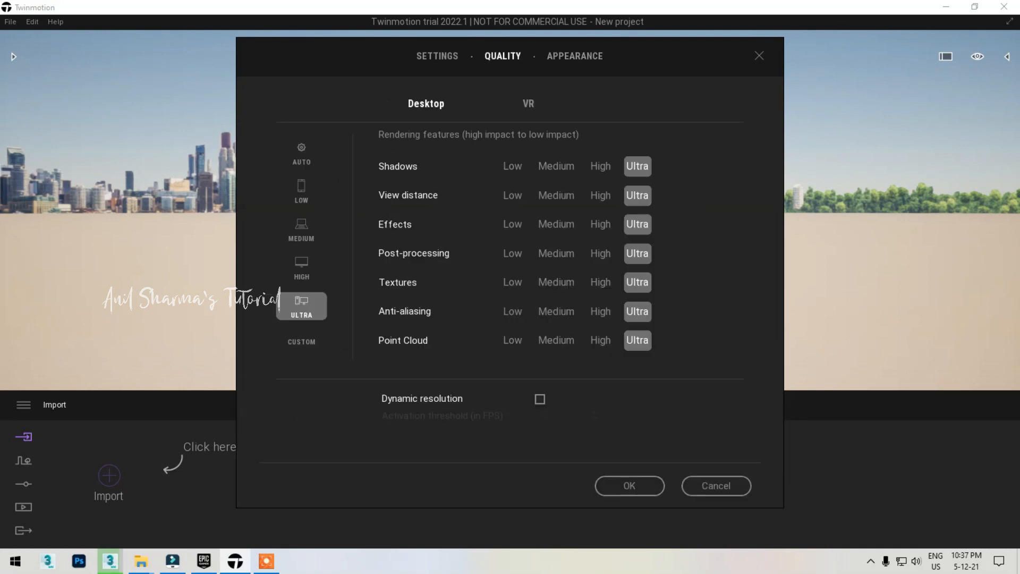
Apply the Ultra quality preferences and try the Path Tracer on and off in the viewport.
click(629, 485)
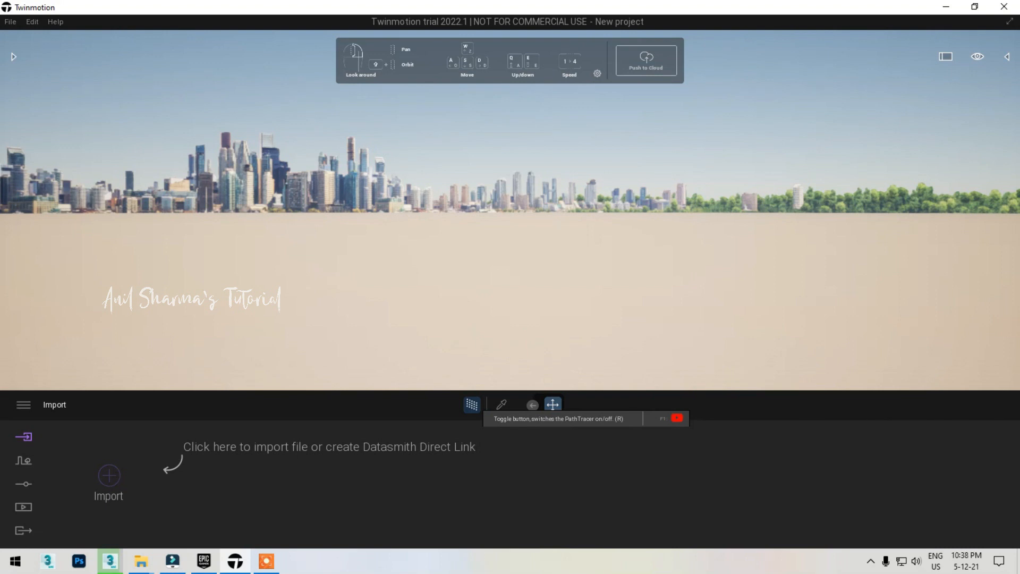
mouse_move(478, 298)
right_down()
mouse_move(465, 291)
mouse_move(469, 310)
mouse_move(477, 281)
mouse_move(471, 316)
mouse_move(457, 293)
mouse_move(467, 309)
mouse_move(448, 311)
right_up()
click(472, 405)
click(472, 405)
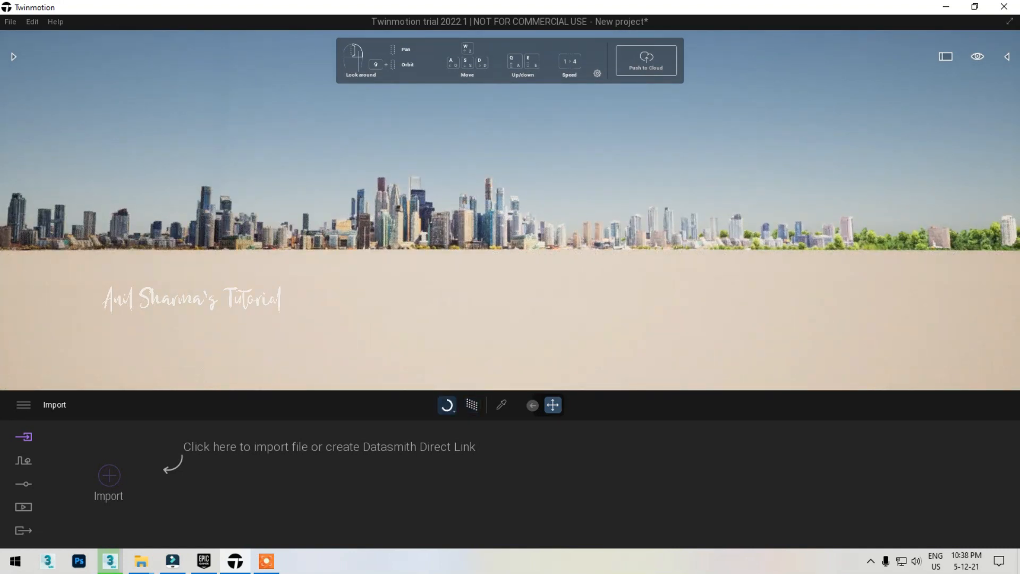
right_drag(478, 319, 422, 308)
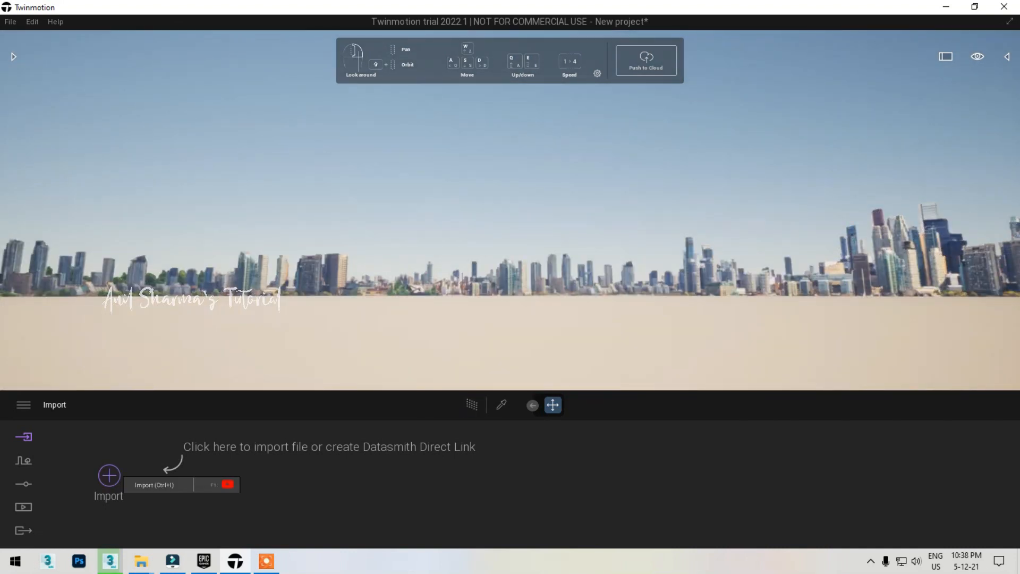
Switch to File Explorer and open the TUTORIAL DEC 2021\002 folder on the Seagate Expansion Drive (F:).
click(141, 560)
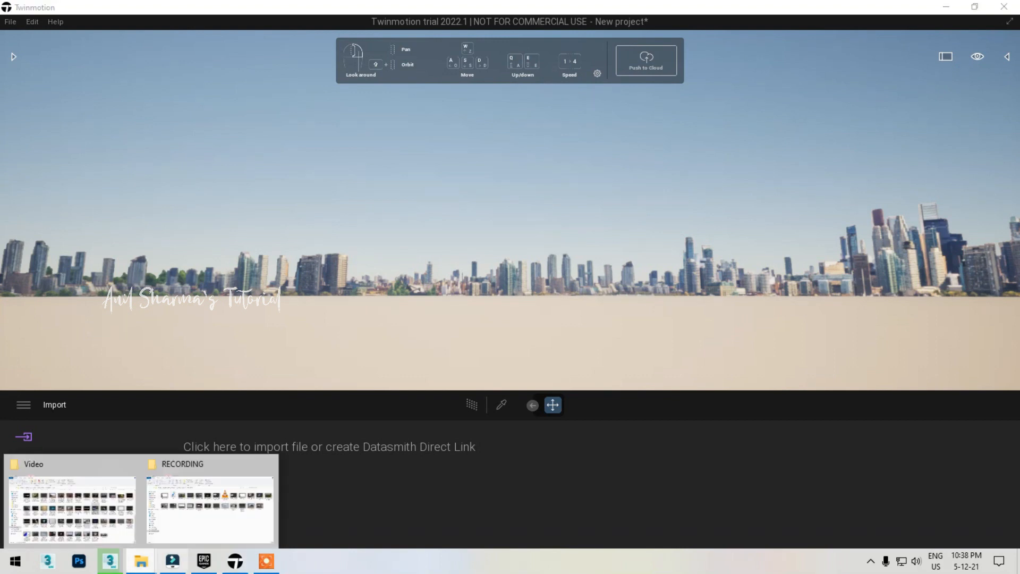
key(super+e)
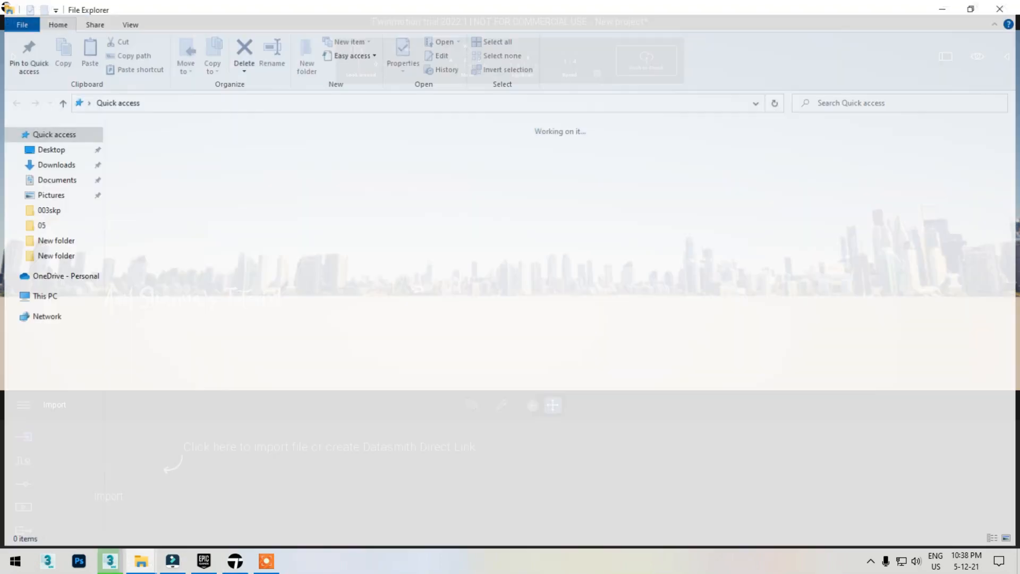
click(58, 434)
click(65, 449)
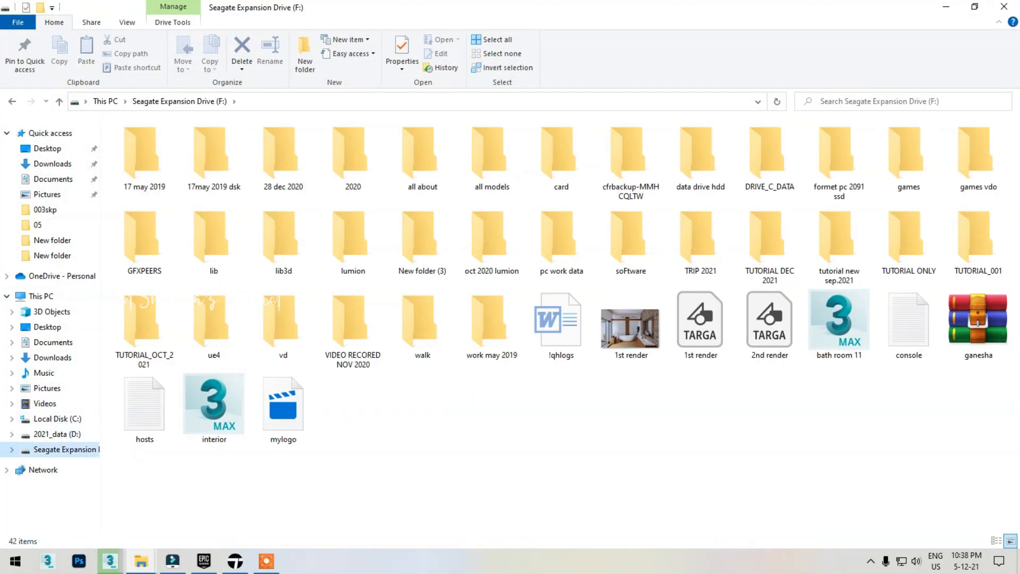
double_click(769, 242)
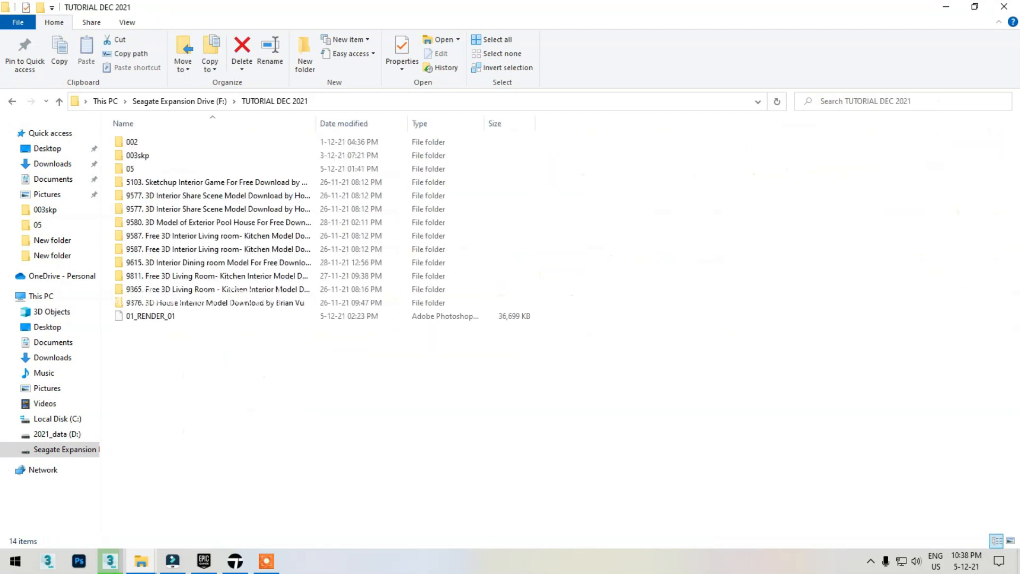
double_click(132, 141)
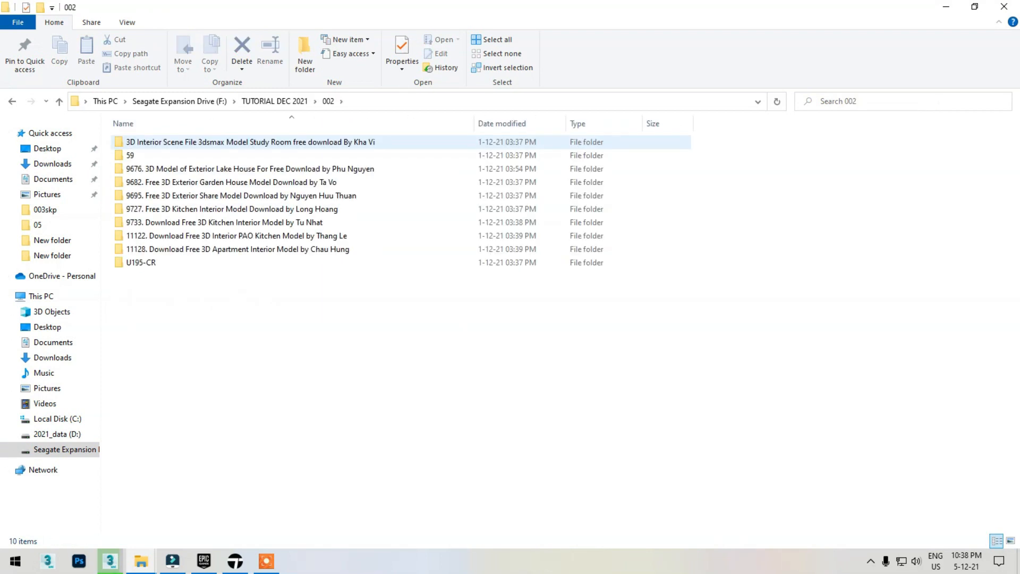
Inspect the 3dsmax Study Room interior scene folder and launch 3ds Max.
double_click(249, 142)
key(alt+Left)
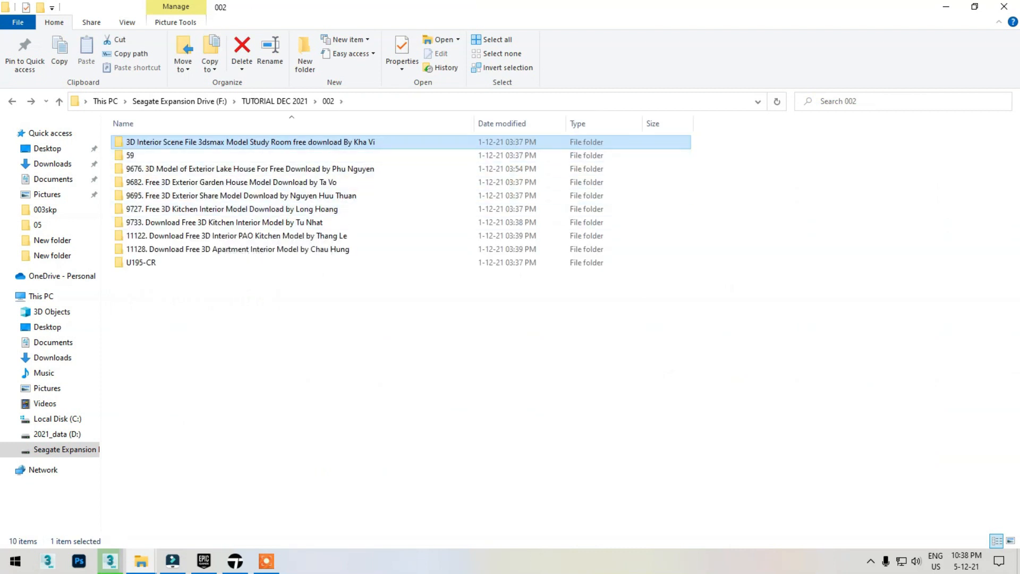
double_click(283, 142)
click(642, 101)
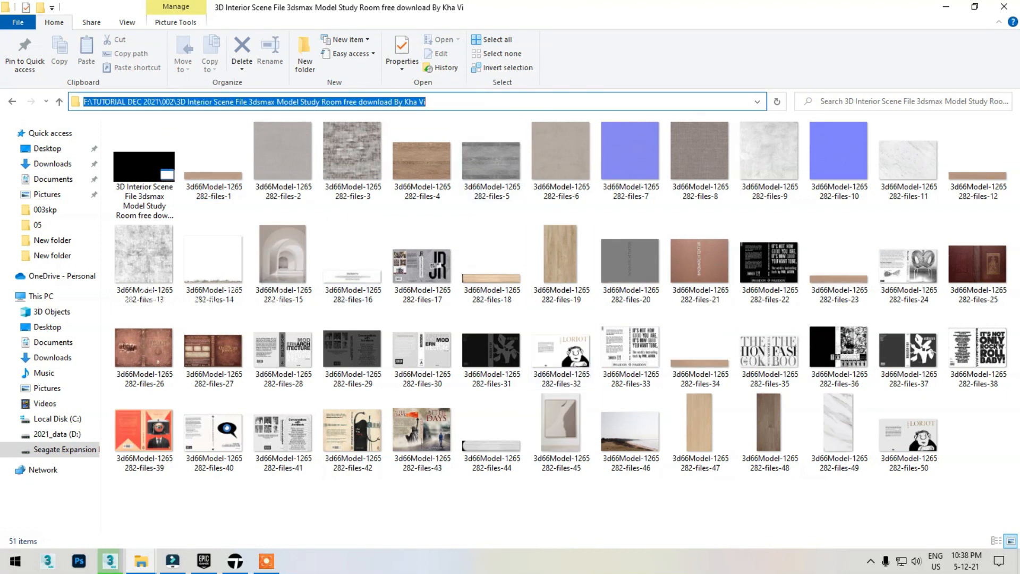
key(super)
click(48, 561)
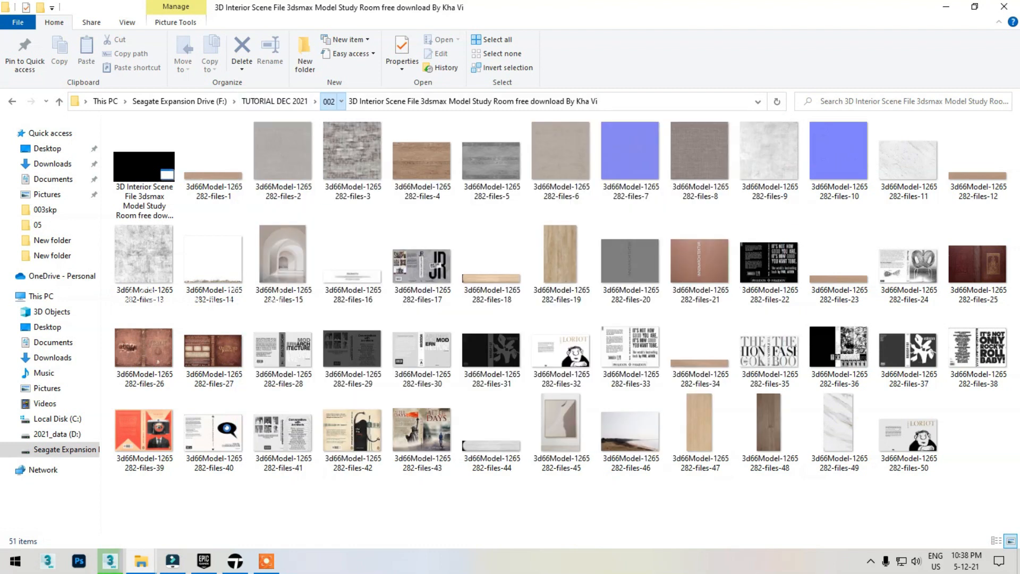
Open the nested scene folder 59\59 inside 002 and copy its folder path.
click(328, 101)
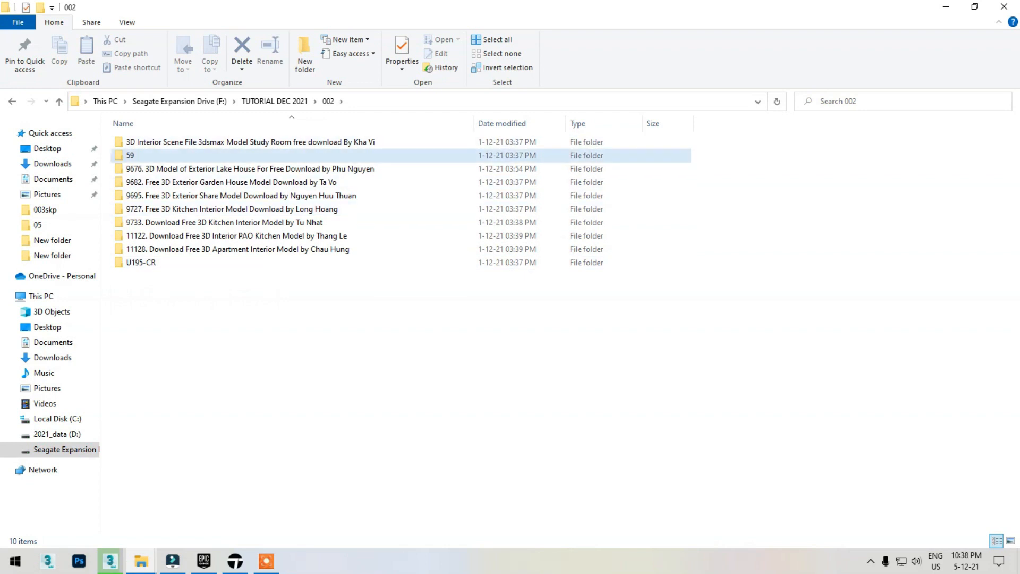
double_click(130, 155)
double_click(130, 141)
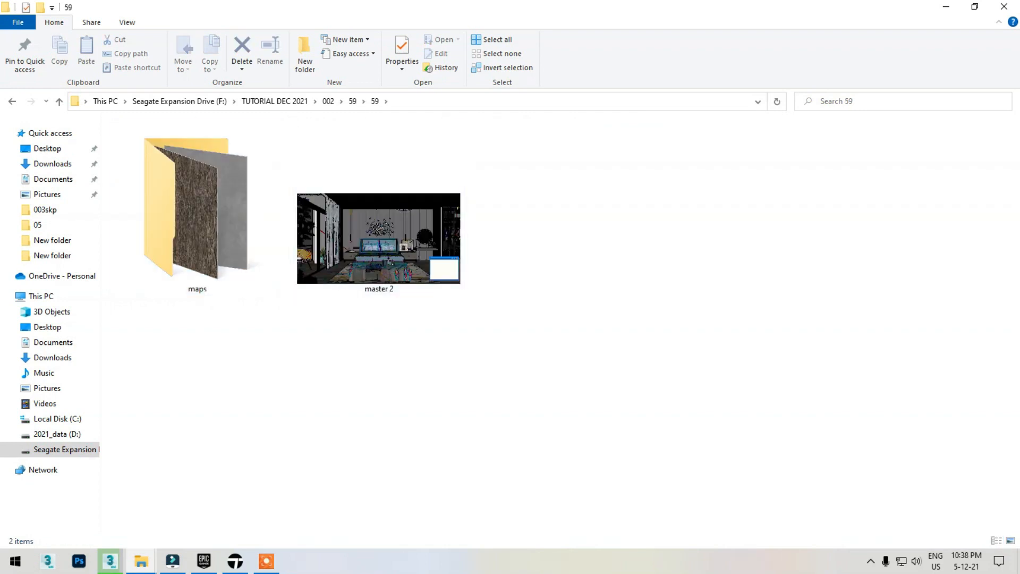
click(461, 102)
key(ctrl+x)
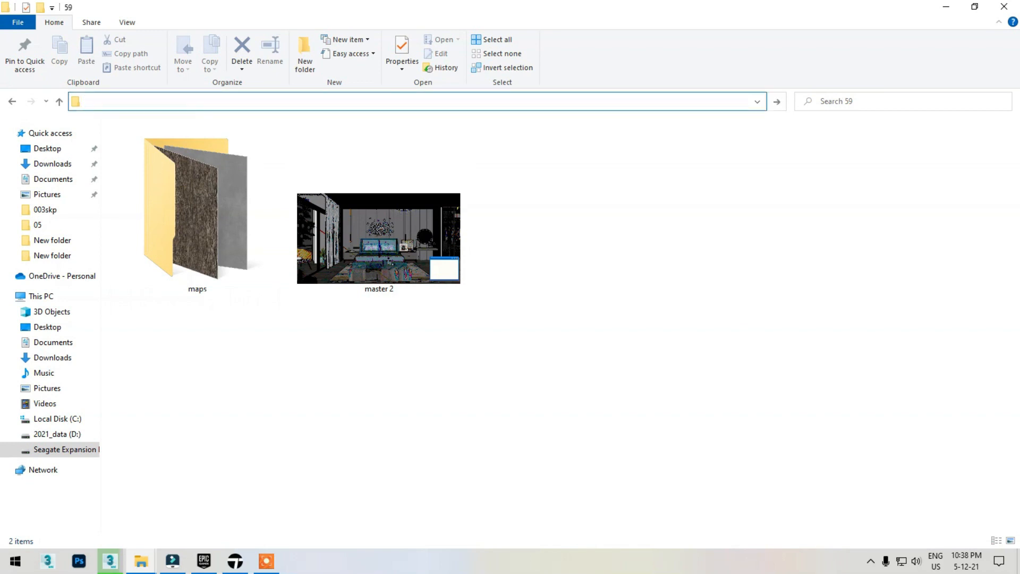
key(ctrl+z)
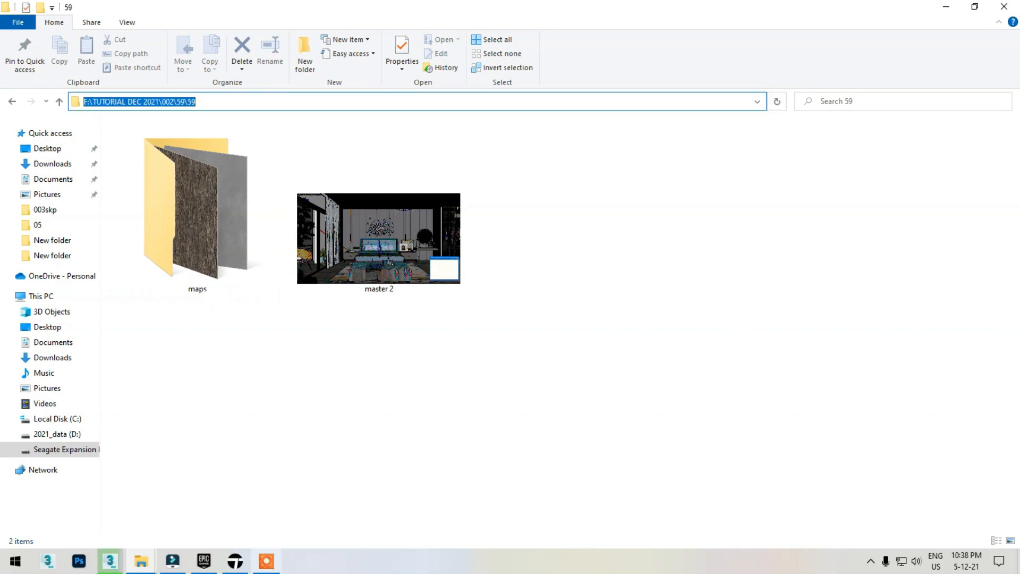
Switch back to Twinmotion and look over the available path types in the Context tools.
click(235, 561)
click(23, 460)
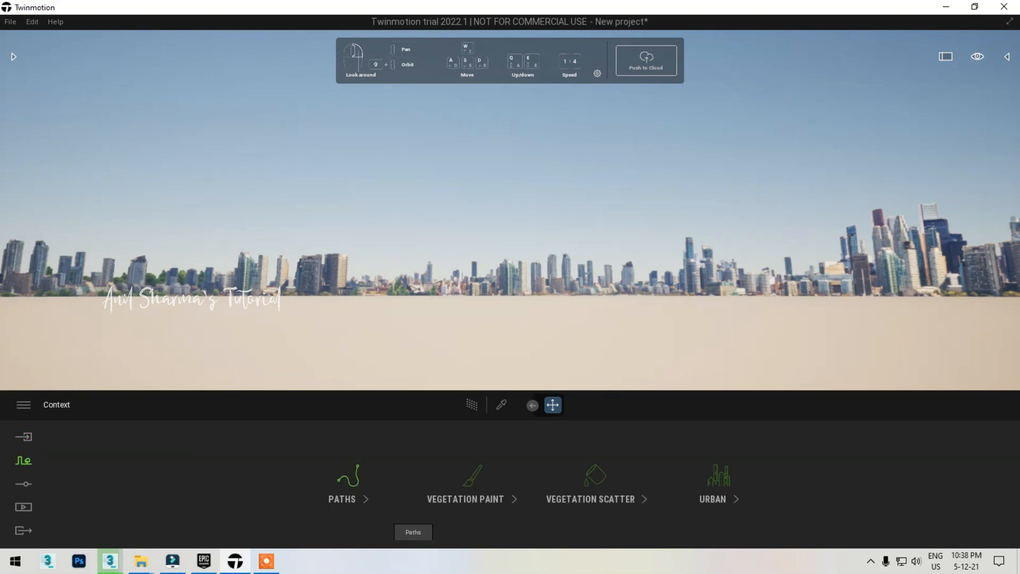
click(365, 498)
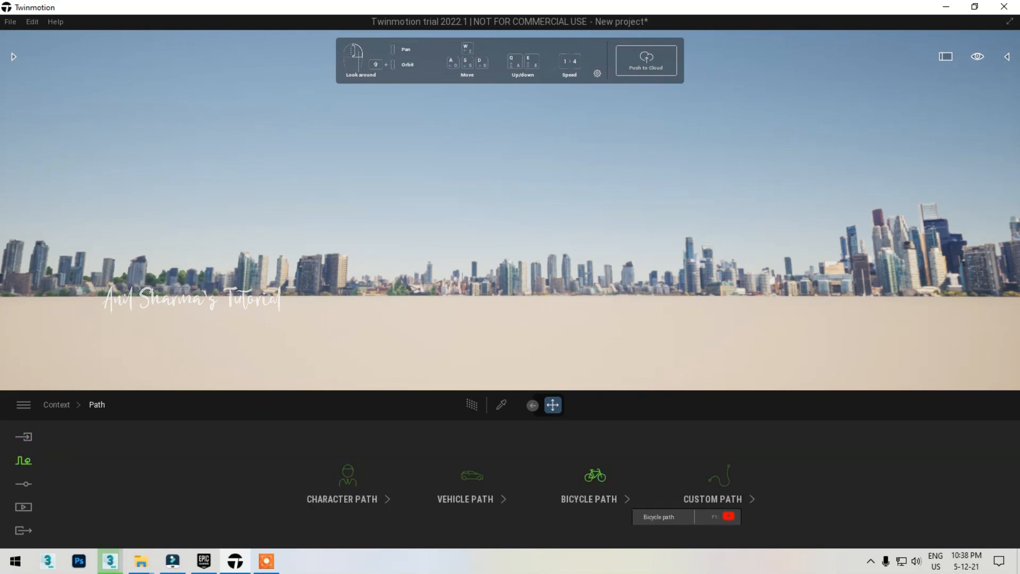
click(56, 404)
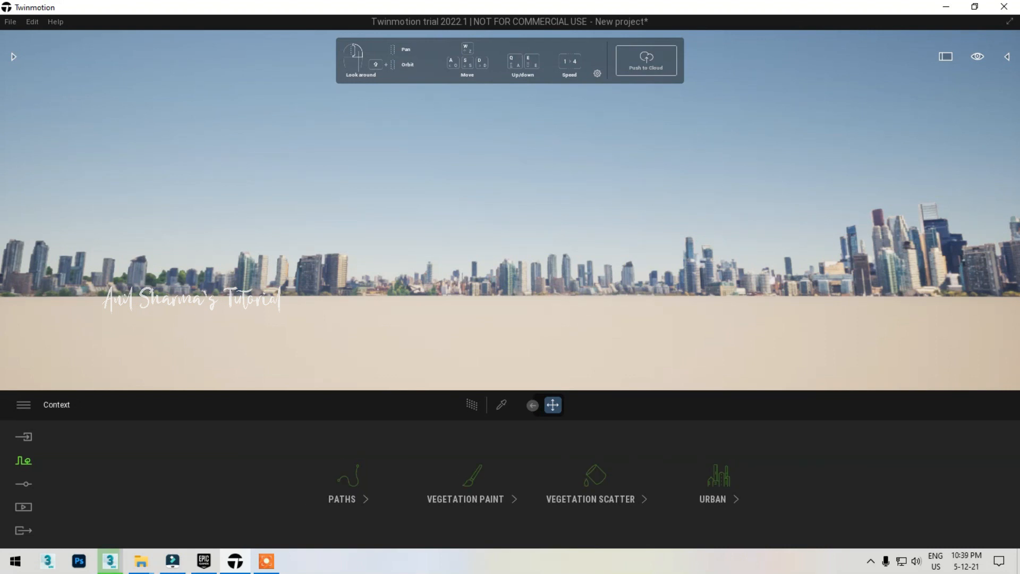
Add the Norway Spruce and Hachiku bamboo trees to the vegetation paint set.
click(471, 483)
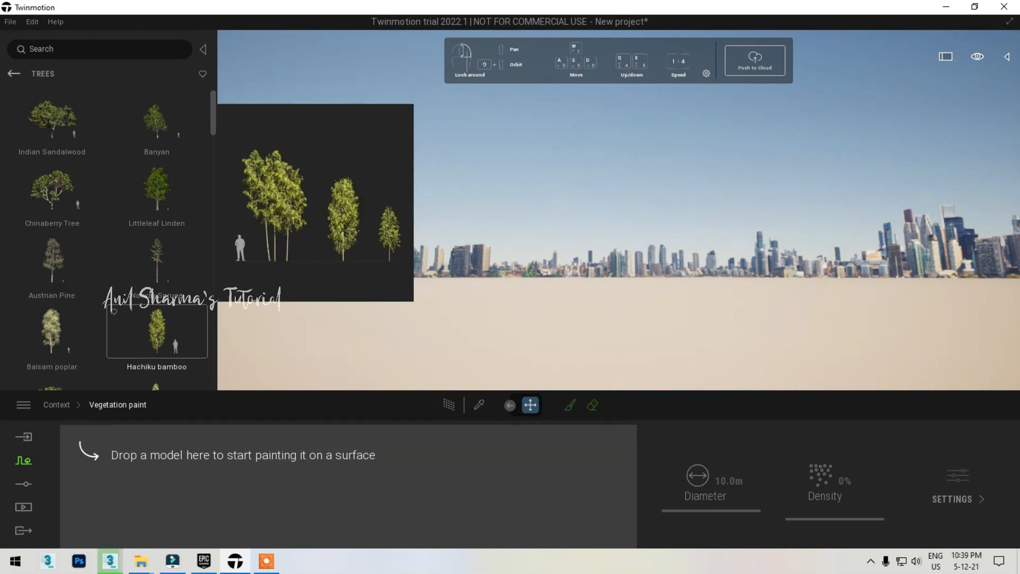
right_drag(619, 209, 542, 263)
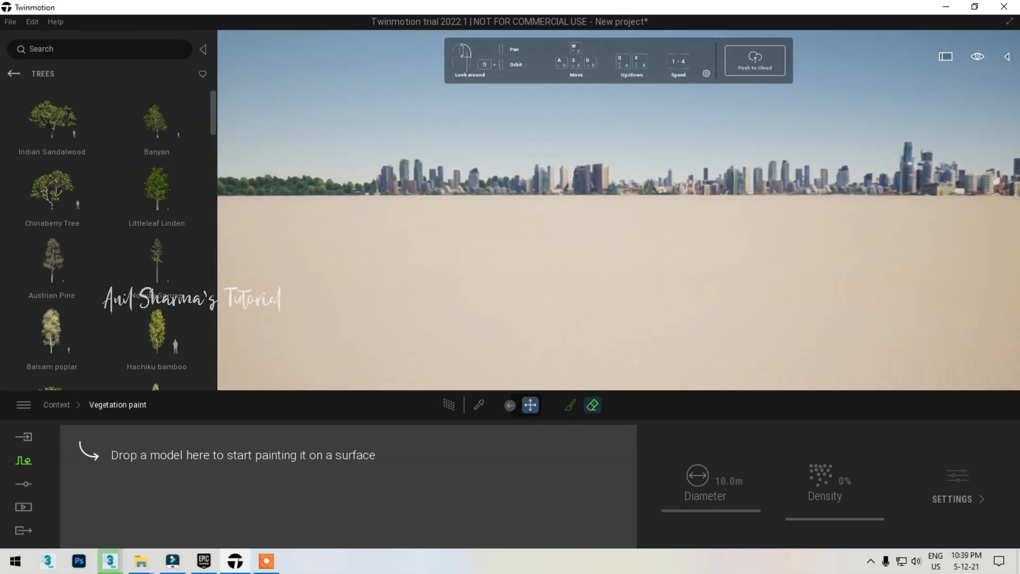
click(570, 404)
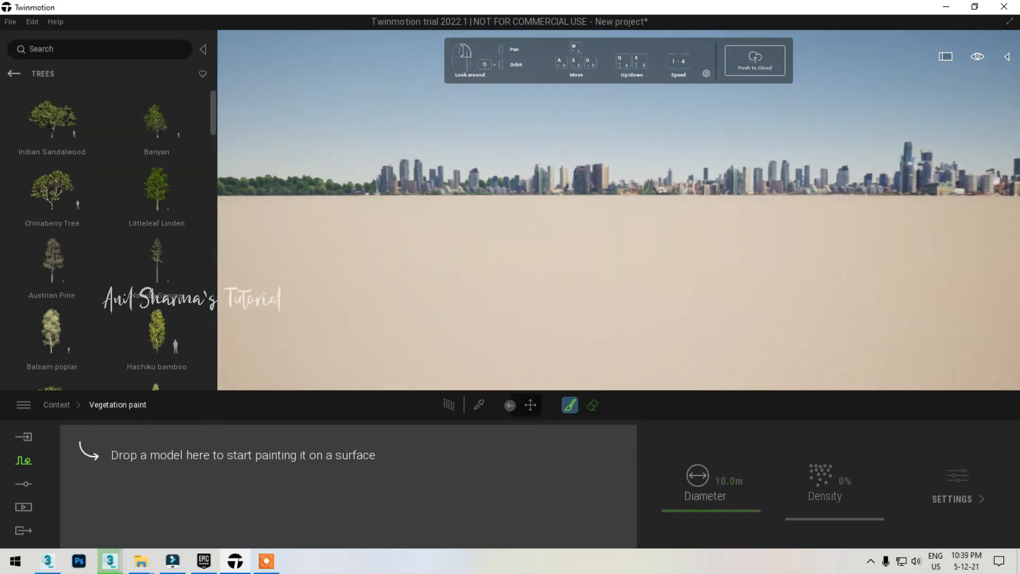
mouse_move(157, 260)
mouse_down()
mouse_move(212, 489)
mouse_move(228, 520)
mouse_up()
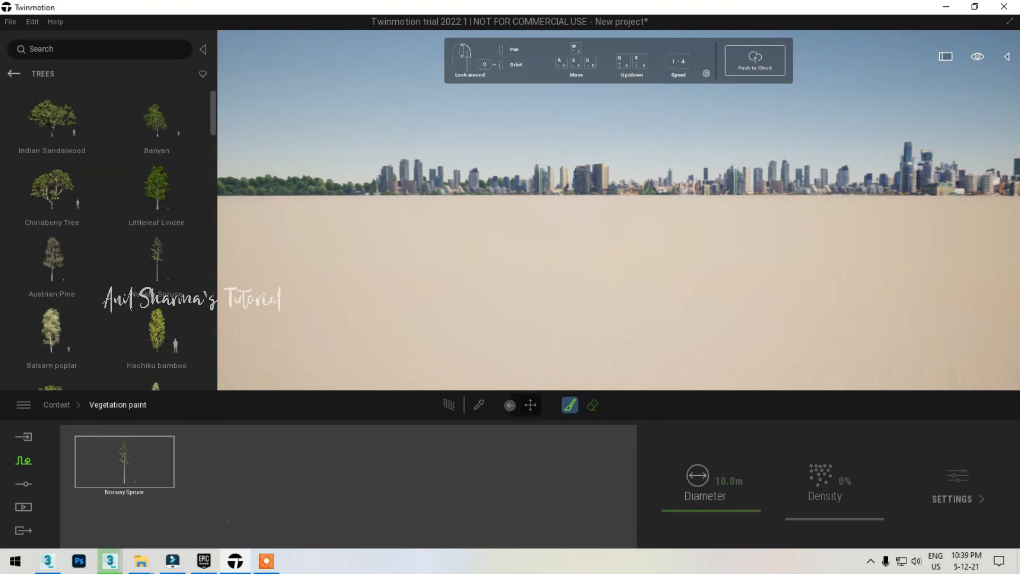
drag(157, 329, 226, 467)
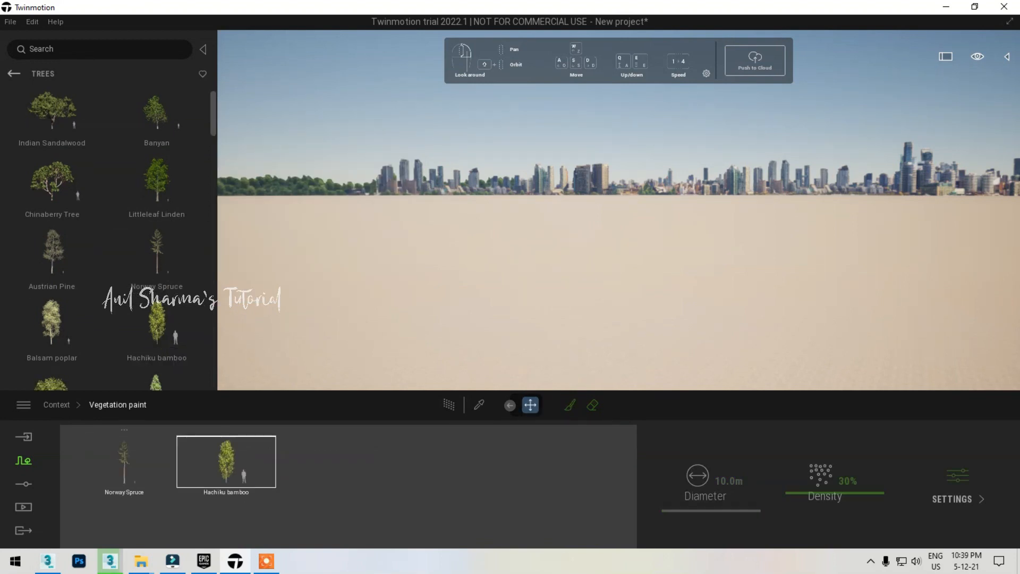
Paint Norway Spruce and Hachiku bamboo trees in a wide strip across the ground.
click(569, 405)
mouse_move(489, 298)
mouse_down()
mouse_move(775, 252)
mouse_move(808, 318)
mouse_up()
right_drag(808, 317, 801, 250)
scroll(805, 242, up, 4)
scroll(802, 250, up, 3)
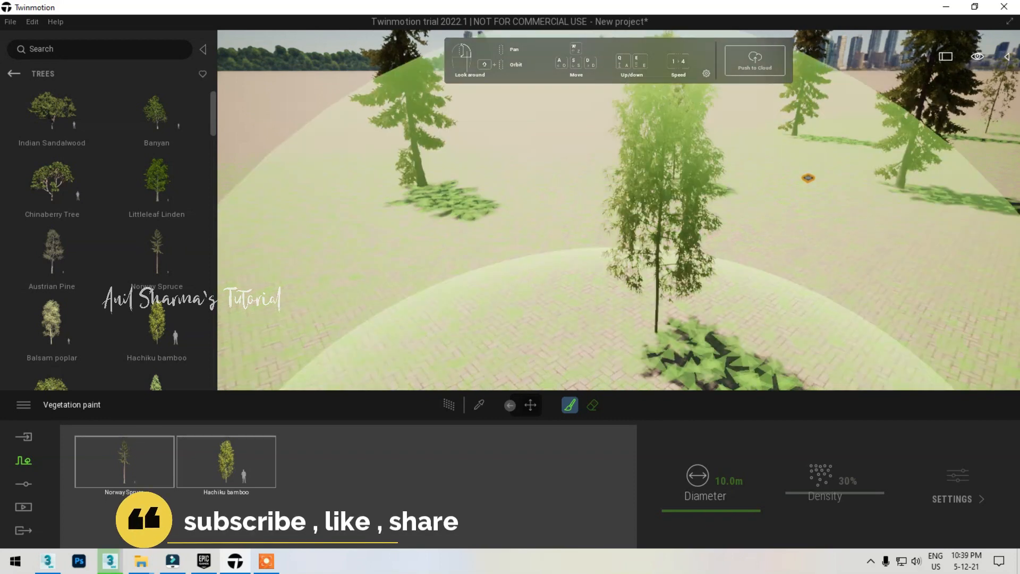
Leave paint mode and examine the painted trees from closer and higher viewpoints.
click(530, 404)
mouse_move(537, 91)
right_down()
mouse_move(616, 96)
mouse_move(558, 82)
mouse_move(576, 69)
mouse_move(500, 62)
mouse_move(467, 138)
mouse_move(488, 85)
mouse_move(462, 133)
mouse_move(465, 96)
right_up()
scroll(616, 95, up, 5)
scroll(576, 69, down, 5)
key(e)
key(s)
key(e)
key(w)
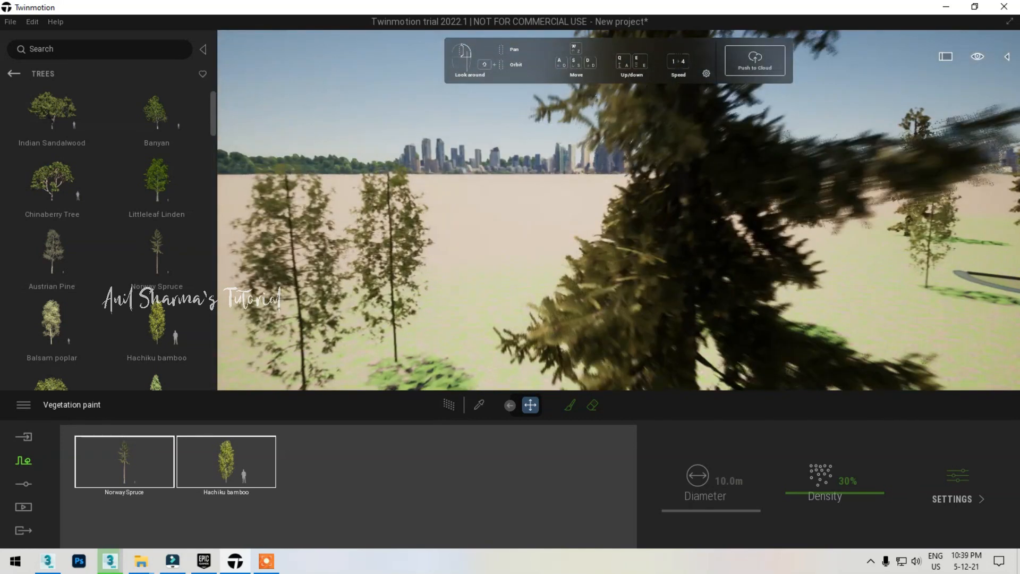
Return to the top level of the asset library, then hide and reopen the library.
mouse_move(154, 319)
click(14, 73)
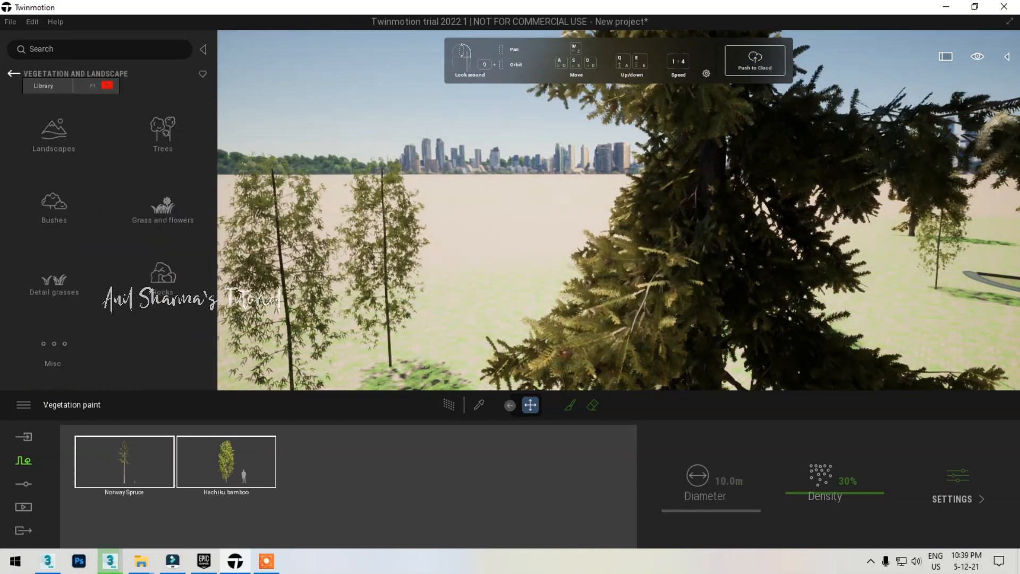
click(14, 74)
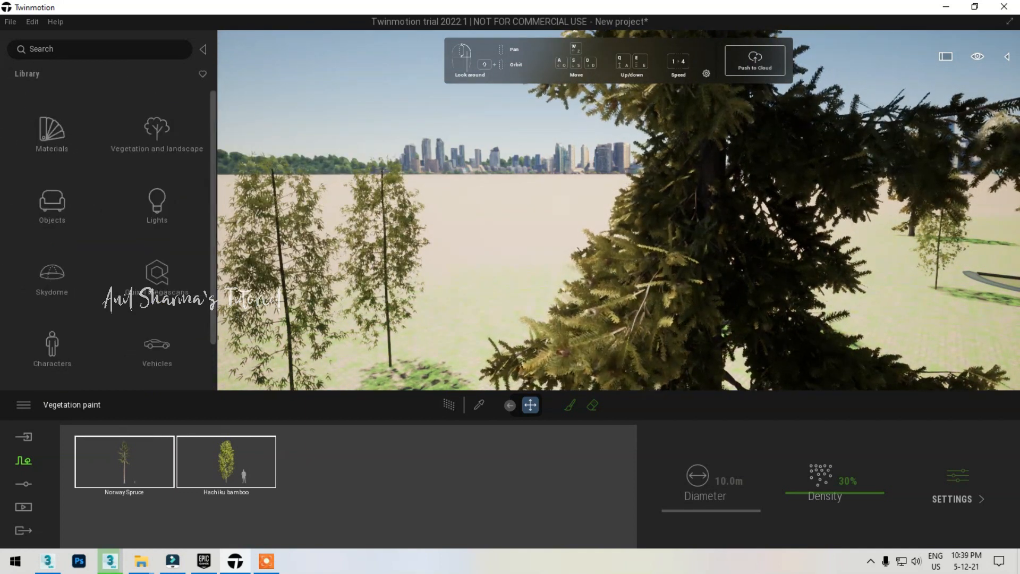
click(10, 21)
click(203, 50)
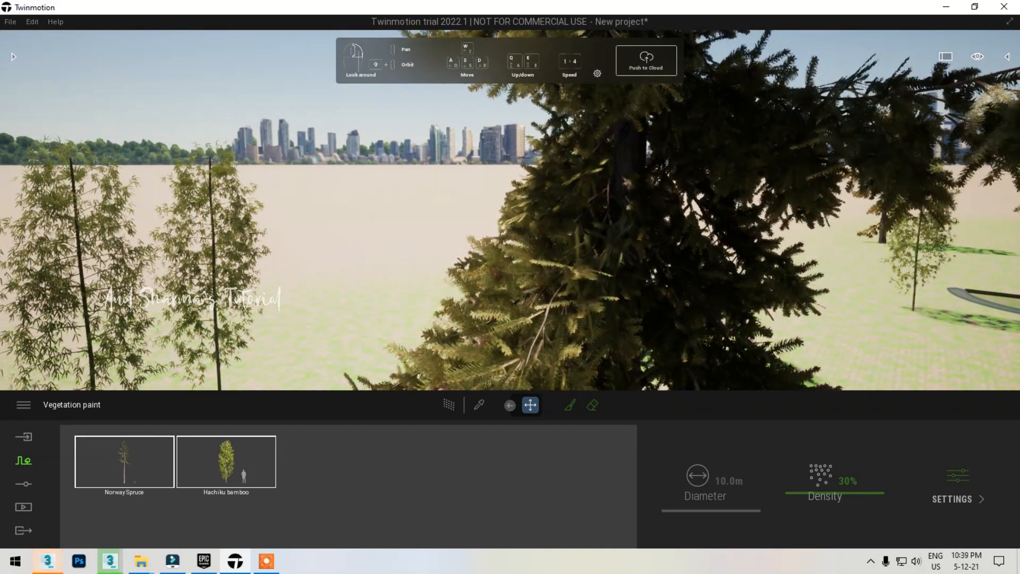
click(14, 56)
Browse the library's material categories and examine the Water materials.
click(52, 132)
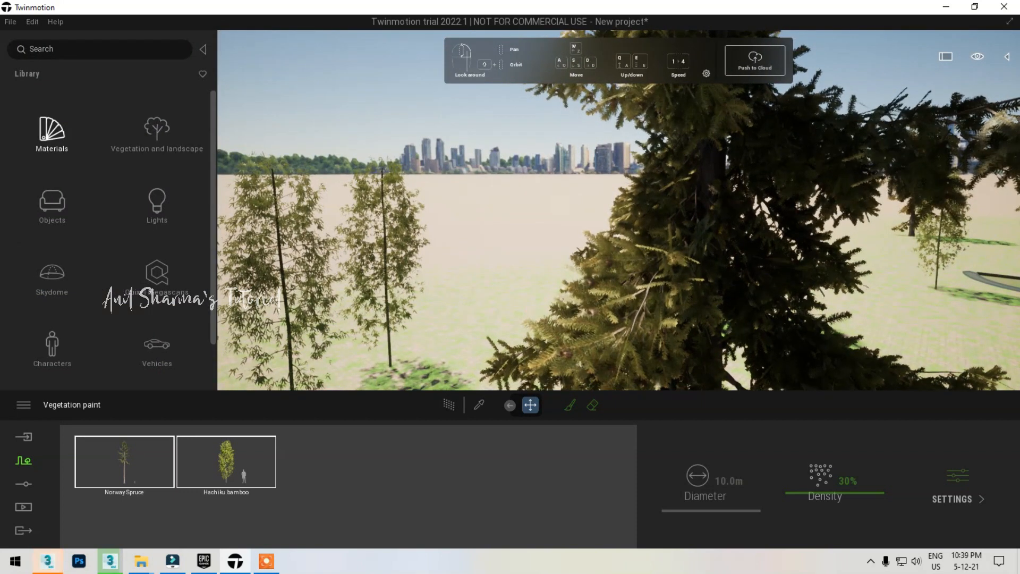
scroll(52, 351, down, 10)
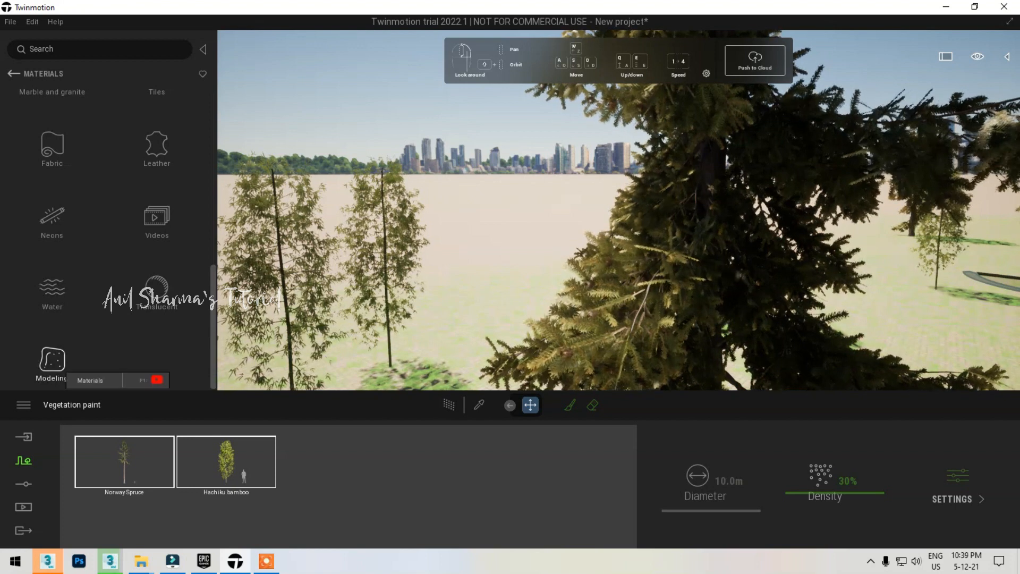
click(53, 289)
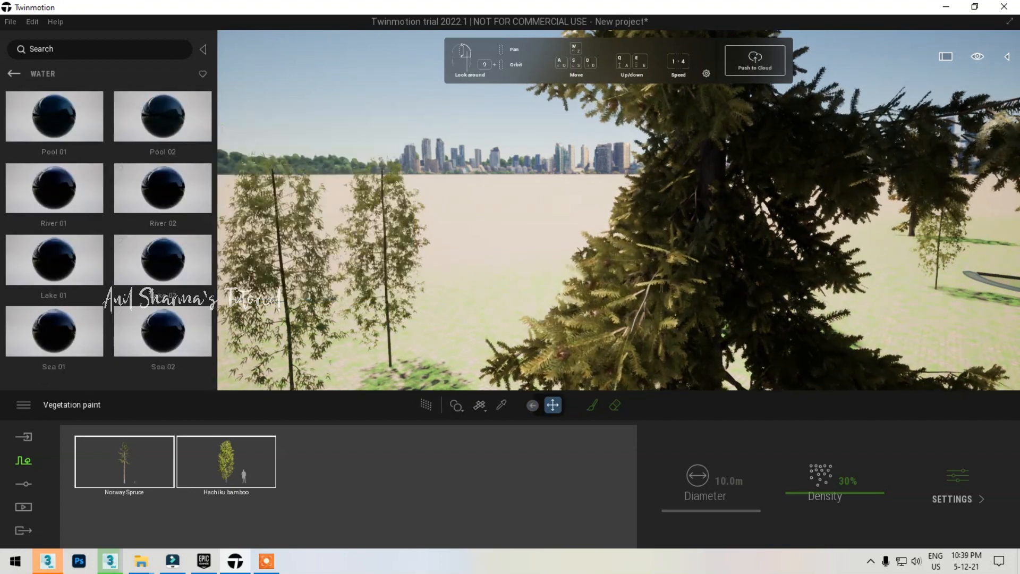
click(14, 73)
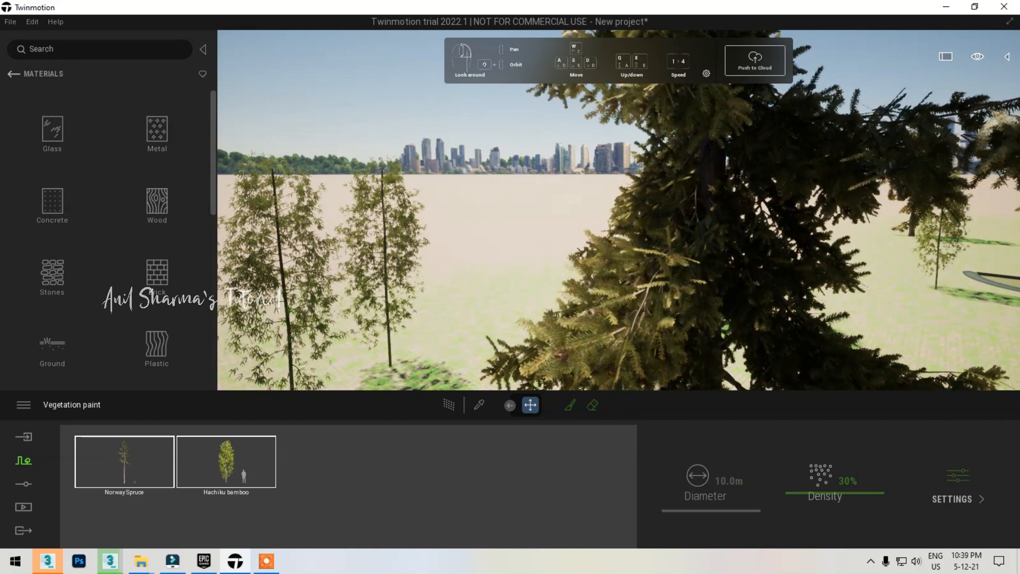
Examine the Glass materials, including Mirror, and return to the material categories.
click(13, 73)
click(52, 130)
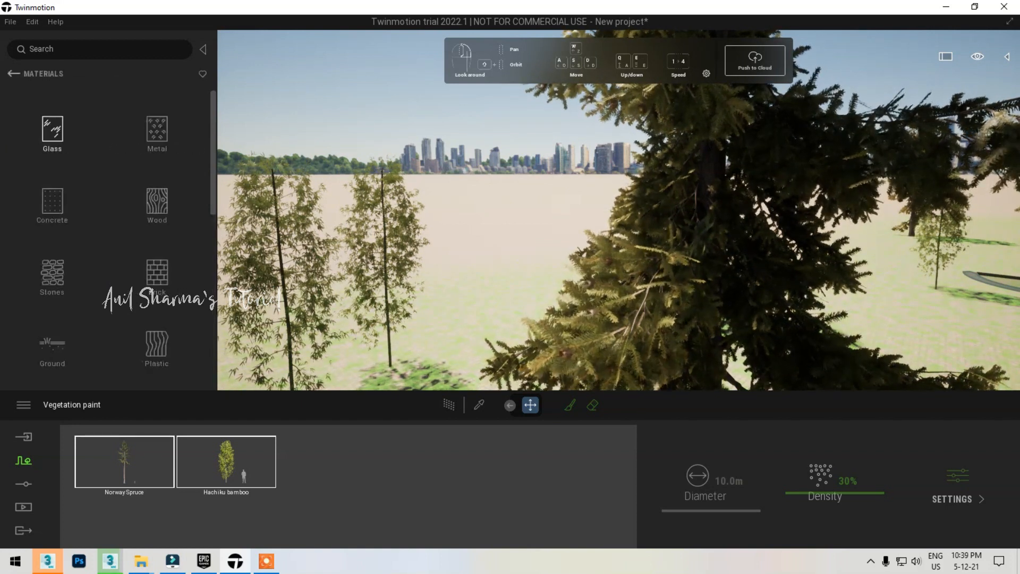
click(52, 130)
mouse_move(156, 189)
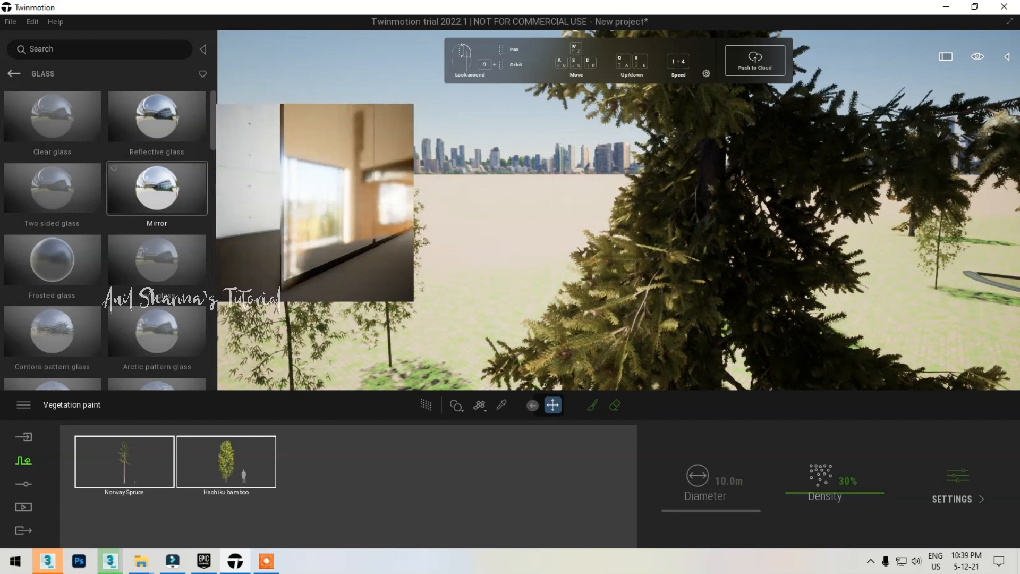
scroll(157, 188, down, 5)
click(14, 74)
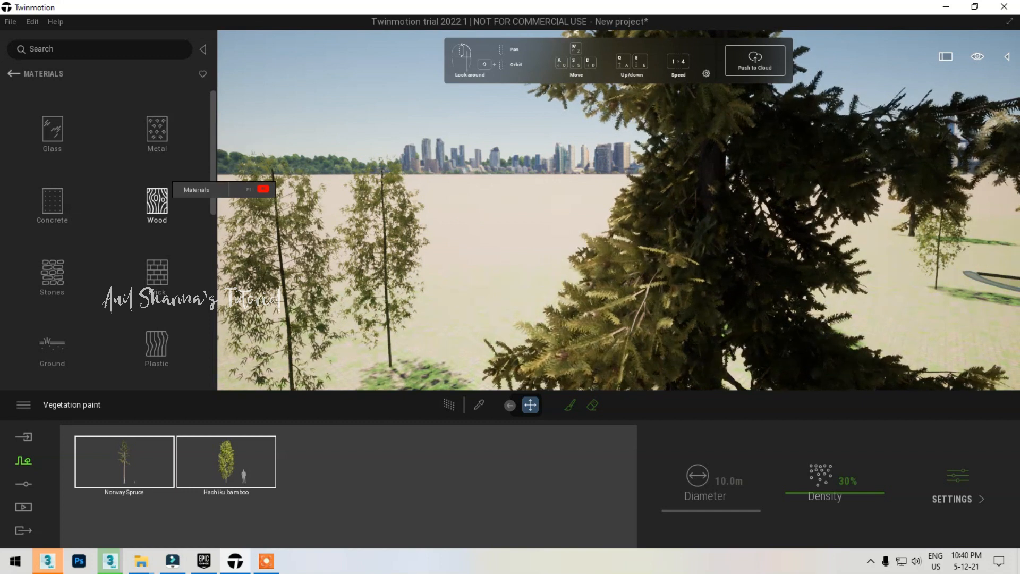
Deselect the plants in the vegetation paint set and open the Detail Grasses category under Vegetation and Landscape.
click(229, 521)
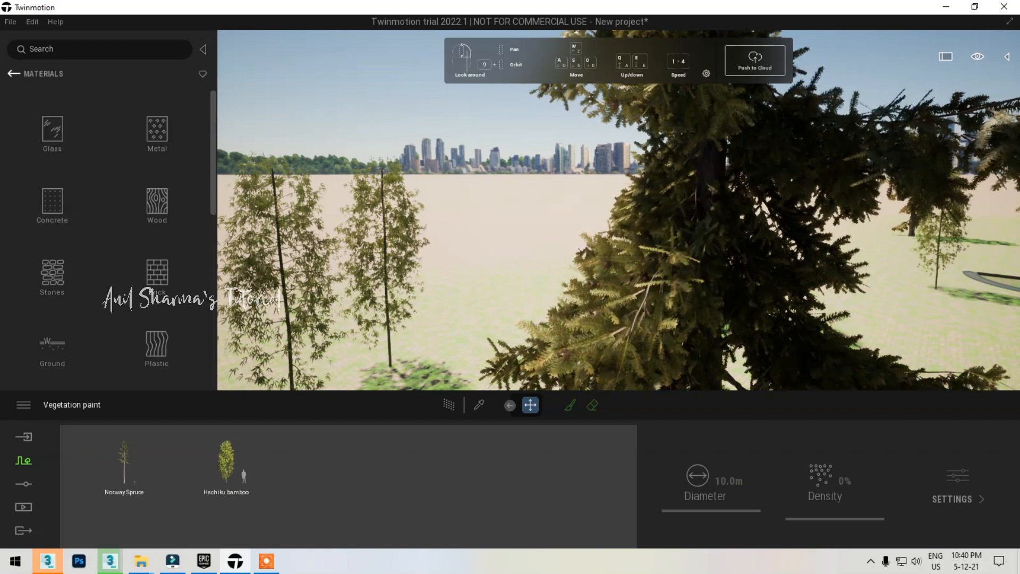
click(13, 74)
click(159, 130)
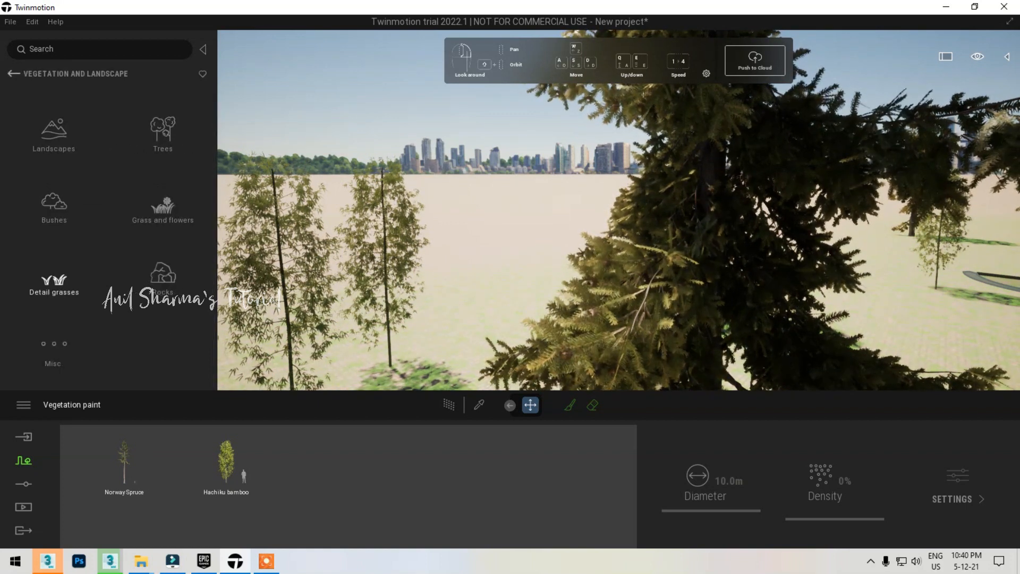
click(54, 281)
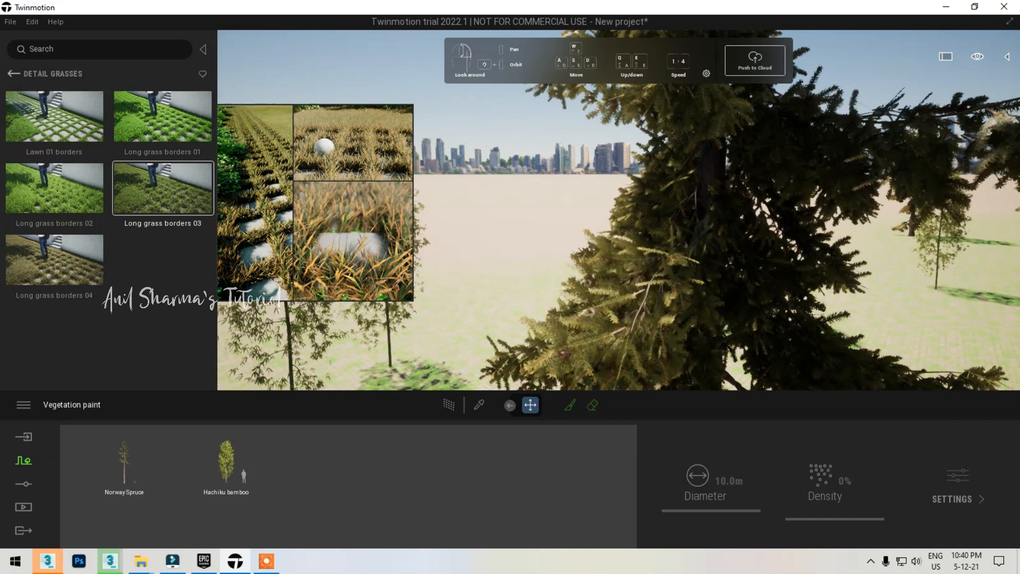
Try to add Long grass borders 03 to the vegetation paint set alongside Norway Spruce and Hachiku bamboo.
key(w)
right_drag(619, 210, 791, 266)
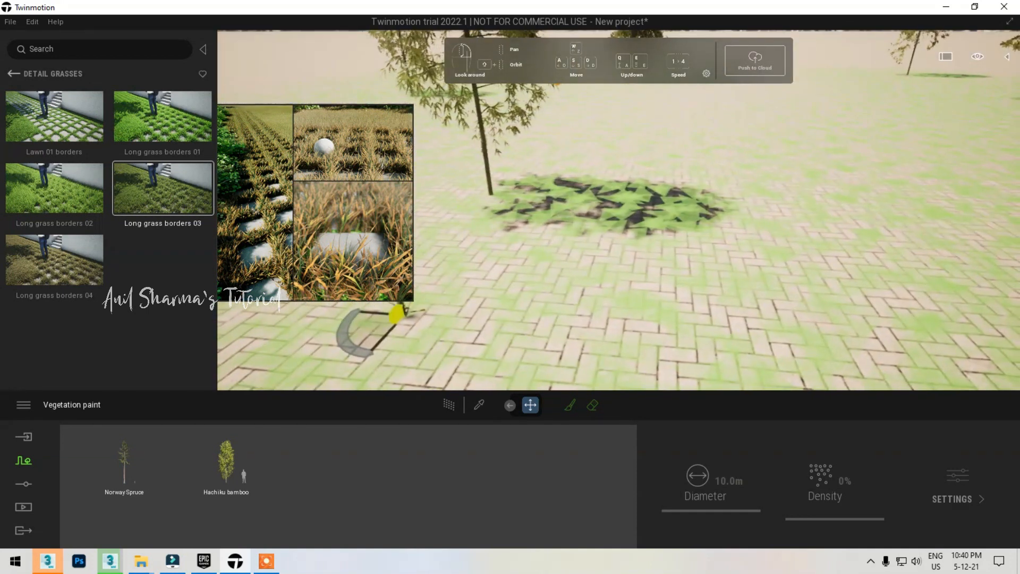
drag(163, 189, 358, 481)
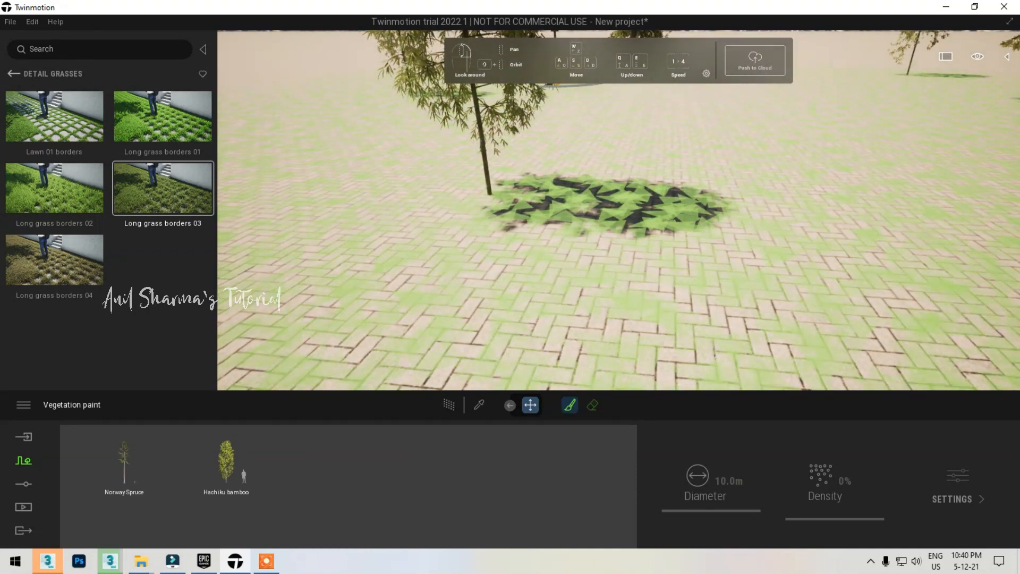
click(569, 404)
mouse_move(163, 189)
mouse_down()
mouse_move(343, 491)
mouse_move(330, 477)
mouse_up()
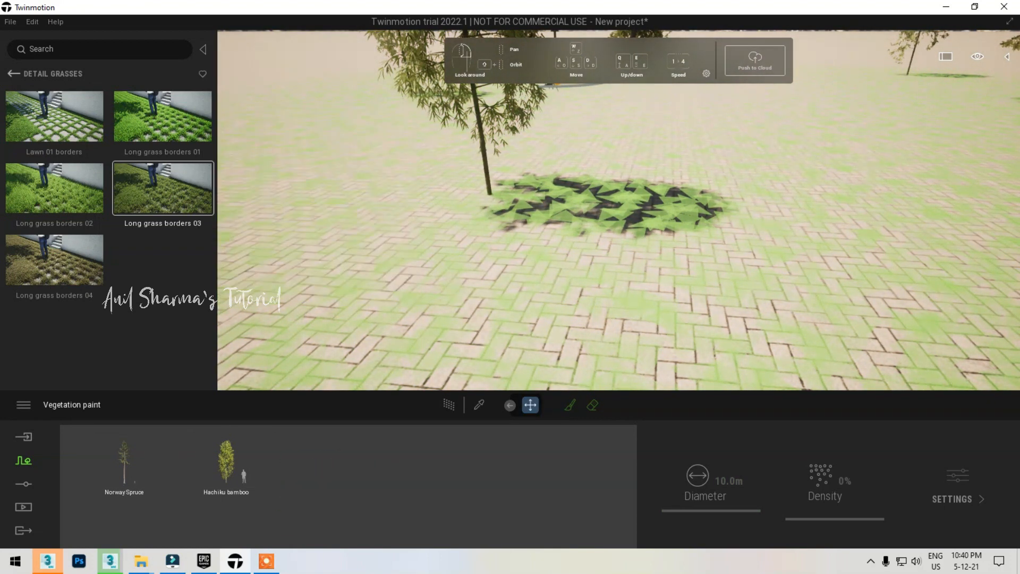
Place Long grass borders 03 on the paving and erase the painted vegetation around it with the 10 m brush.
drag(163, 192, 505, 283)
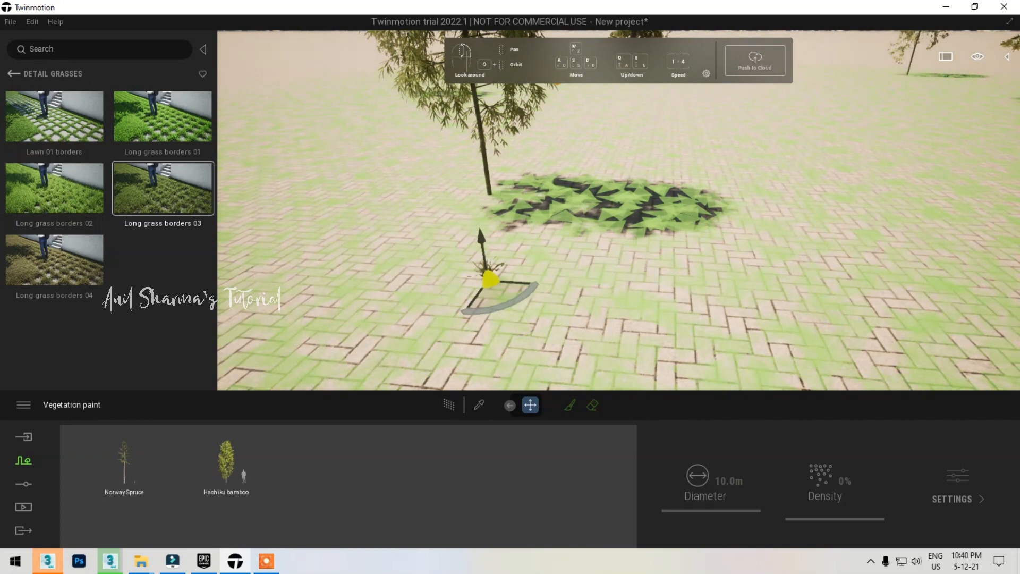
click(592, 405)
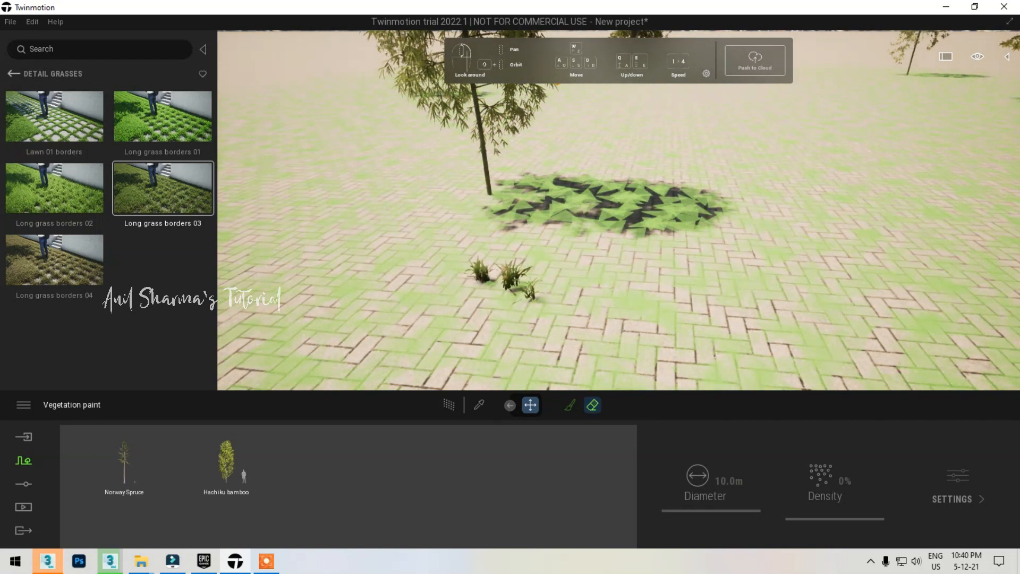
click(593, 255)
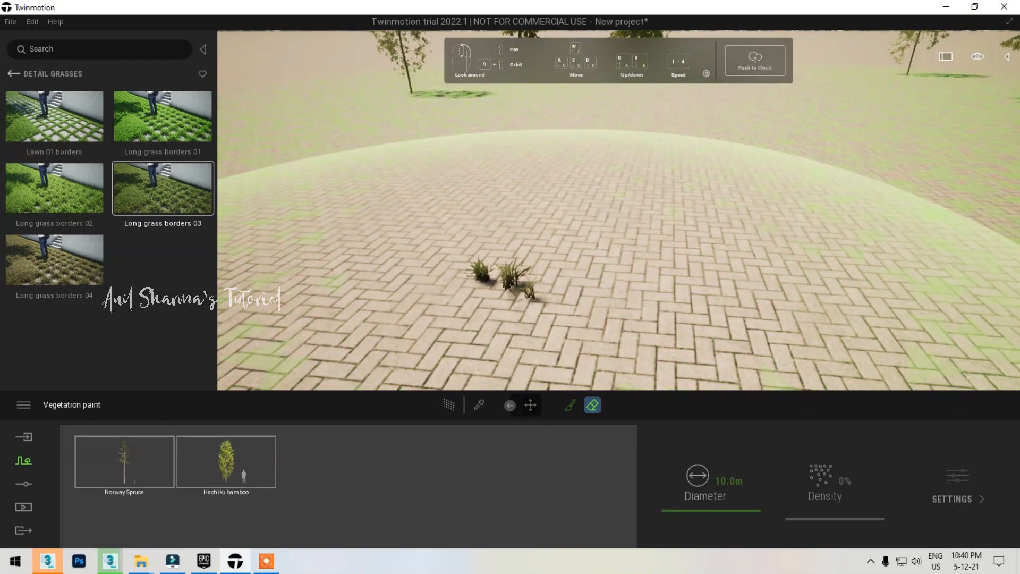
key(Escape)
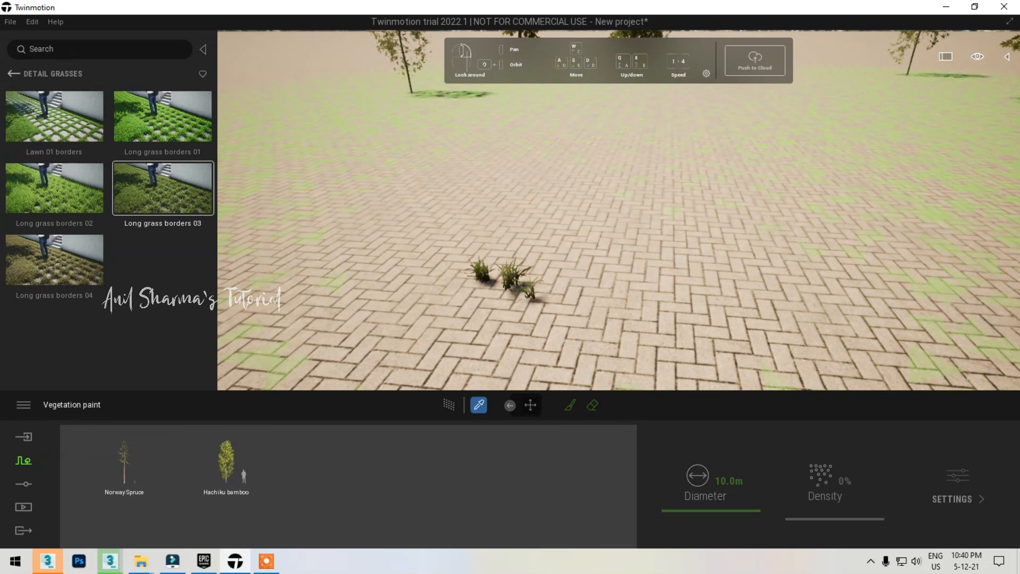
click(570, 405)
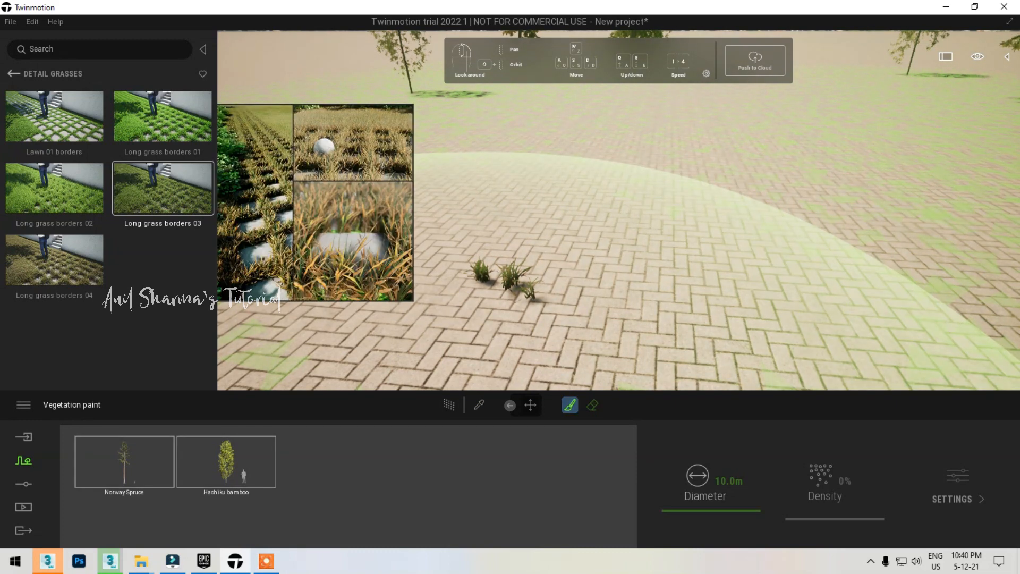
click(175, 193)
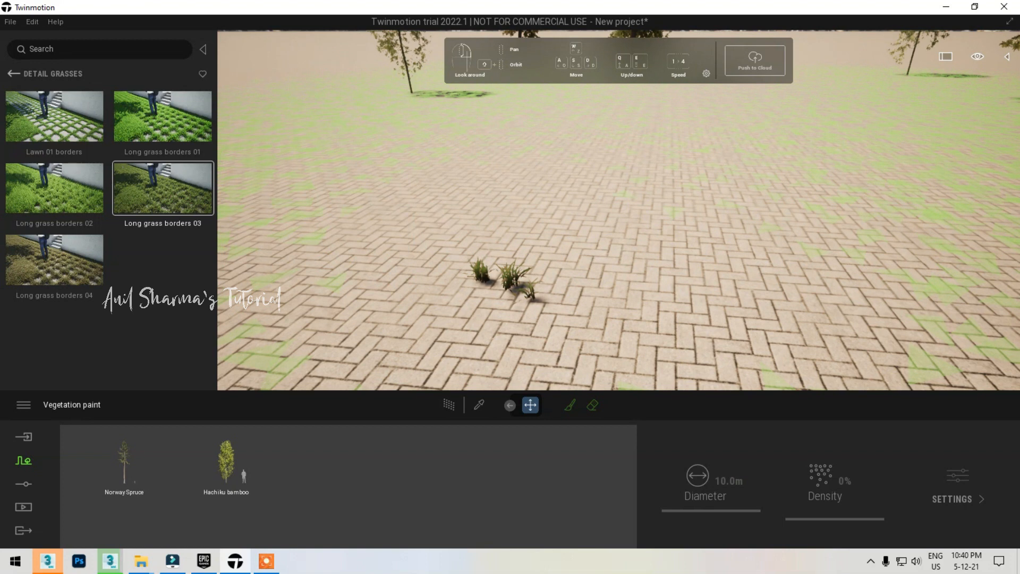
click(24, 483)
click(23, 507)
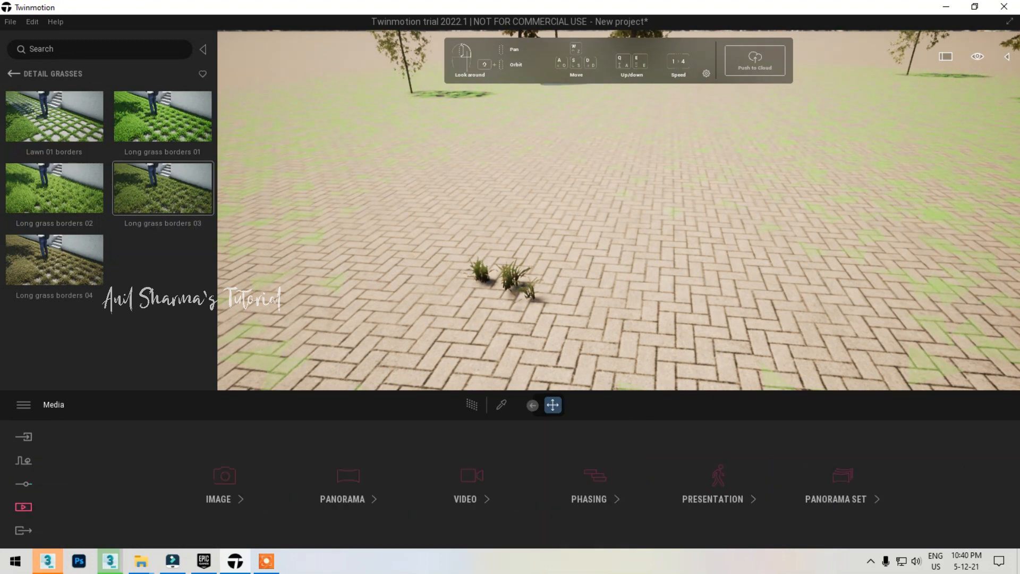
click(24, 530)
Open Vegetation scatter and add Clovers 01, Weed 02, Weed 03 and Dry Grass 01 to the scatter set.
click(24, 460)
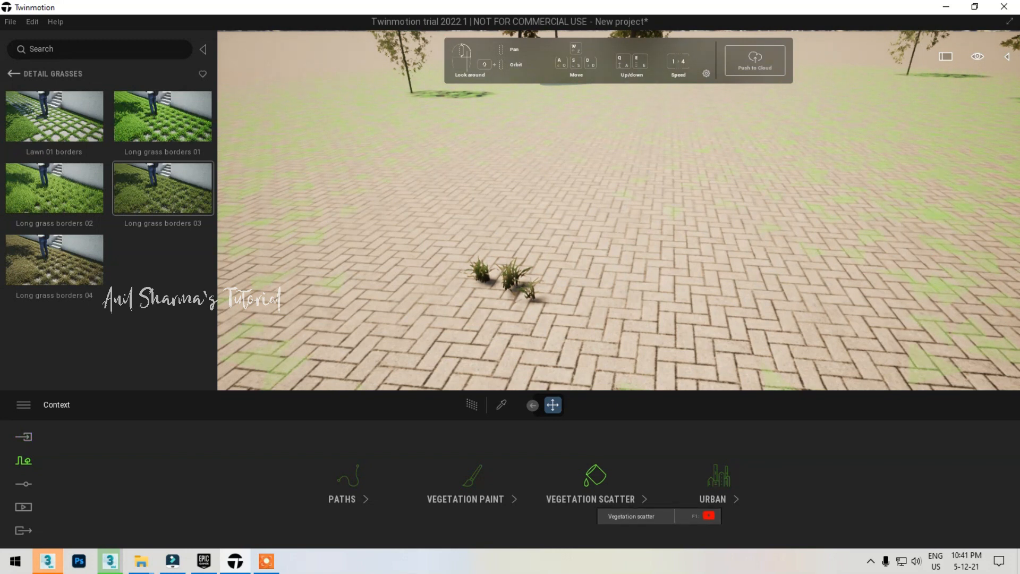
click(594, 486)
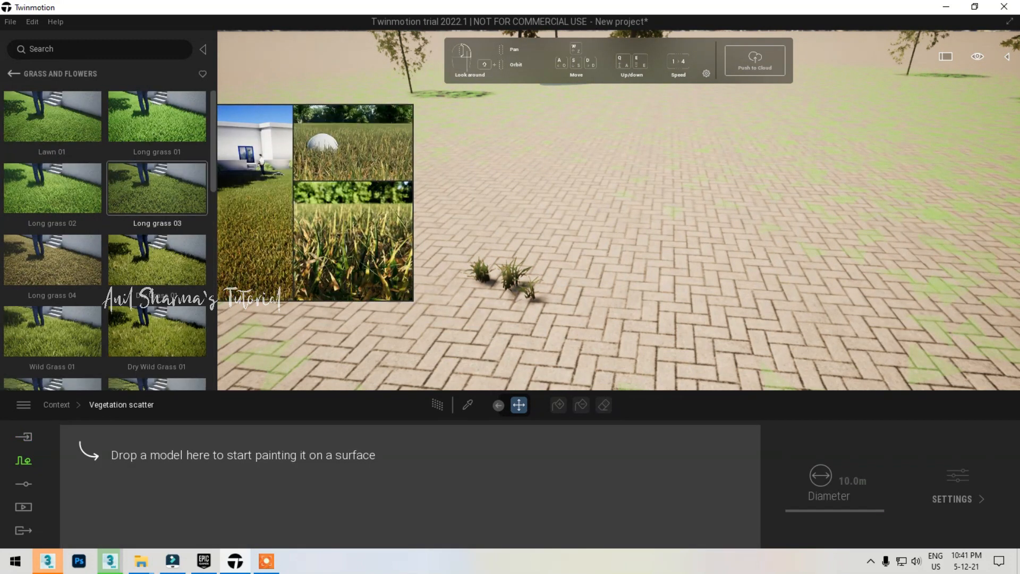
mouse_move(52, 259)
scroll(52, 260, down, 2)
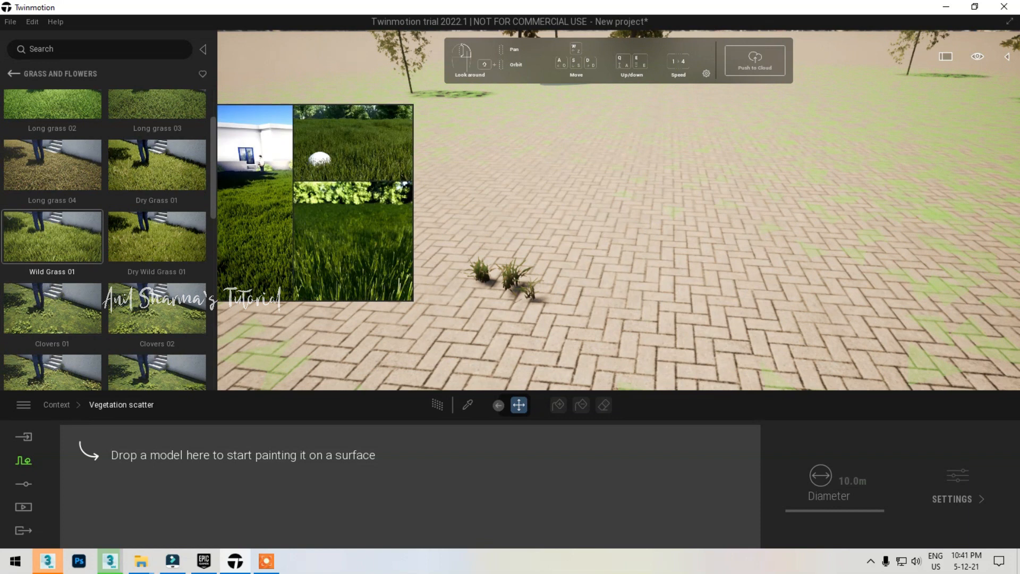
scroll(52, 260, down, 1)
drag(52, 260, 386, 482)
scroll(78, 351, down, 2)
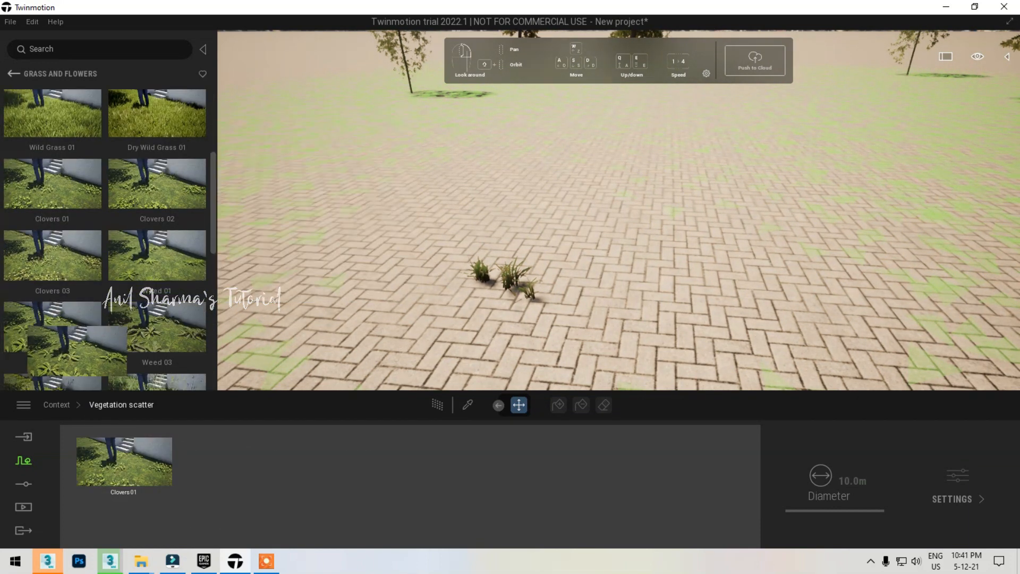
drag(77, 350, 223, 461)
drag(157, 327, 372, 478)
scroll(157, 236, up, 4)
drag(156, 235, 430, 465)
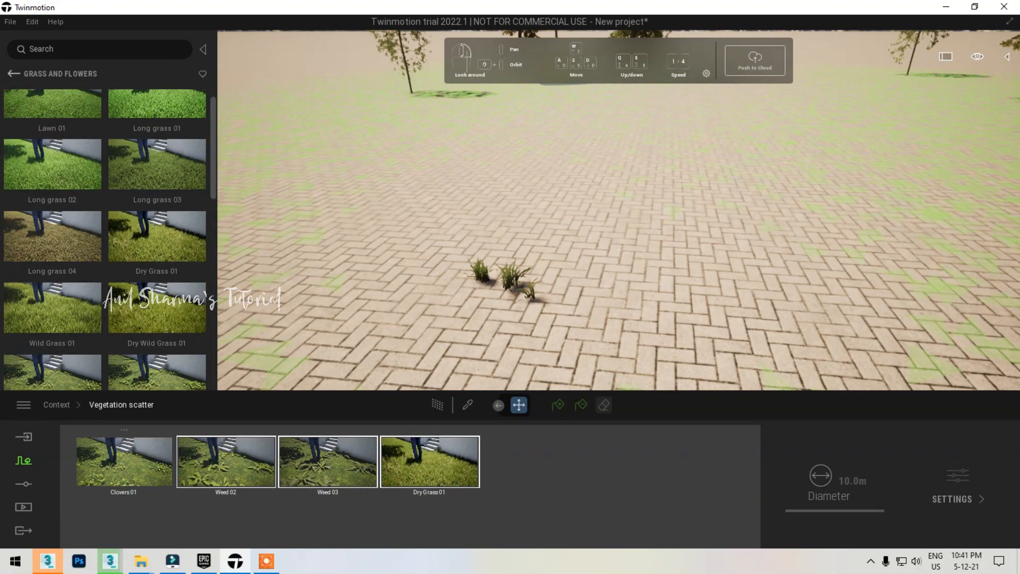
Scatter the four selected plants over the paved ground, then inspect the area from higher up and select the placed grass.
click(559, 405)
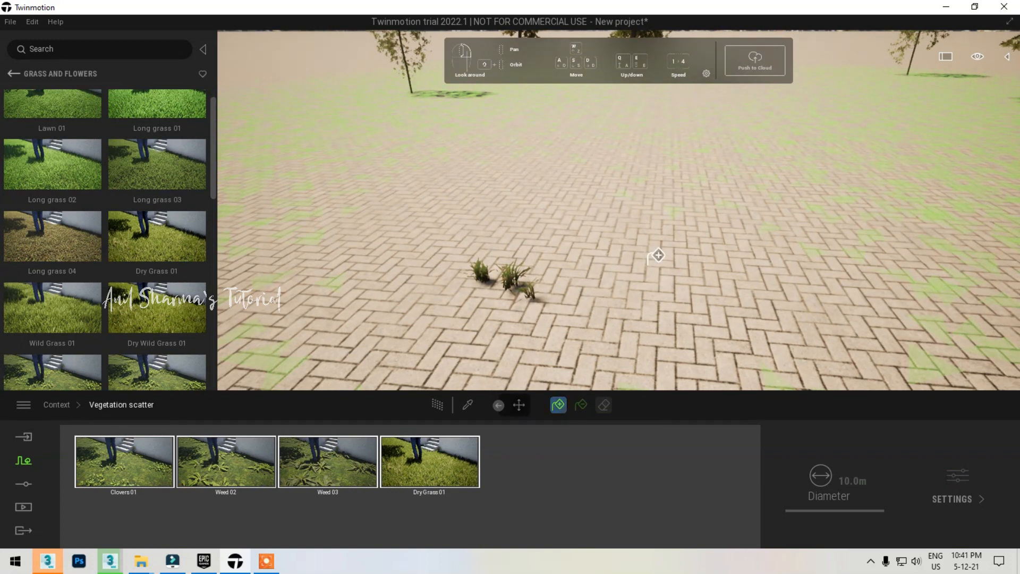
click(652, 318)
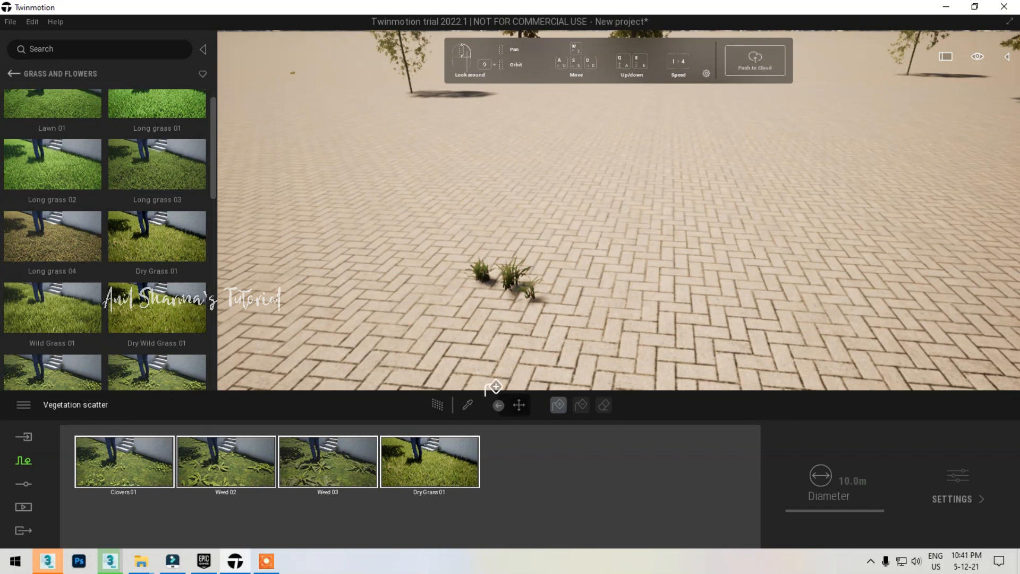
scroll(545, 313, down, 5)
right_drag(545, 313, 550, 287)
shift+middle_drag(616, 291, 825, 332)
mouse_move(572, 276)
shift+middle_down()
mouse_move(611, 250)
mouse_move(626, 213)
mouse_move(571, 276)
shift+middle_up()
click(680, 223)
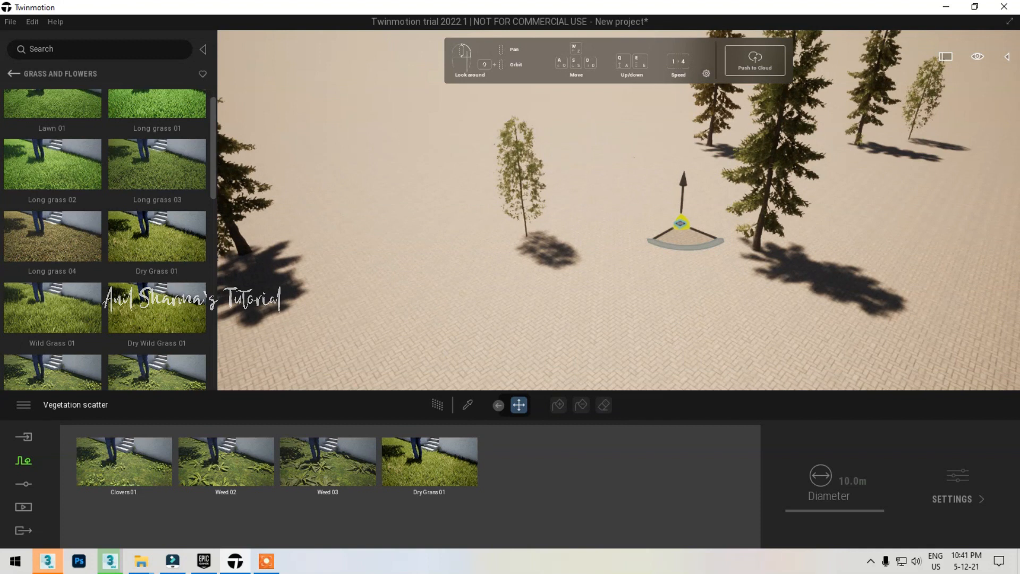
key(Escape)
Start a geometry import and switch to the 3D Interior Scene File folder in File Explorer.
click(109, 475)
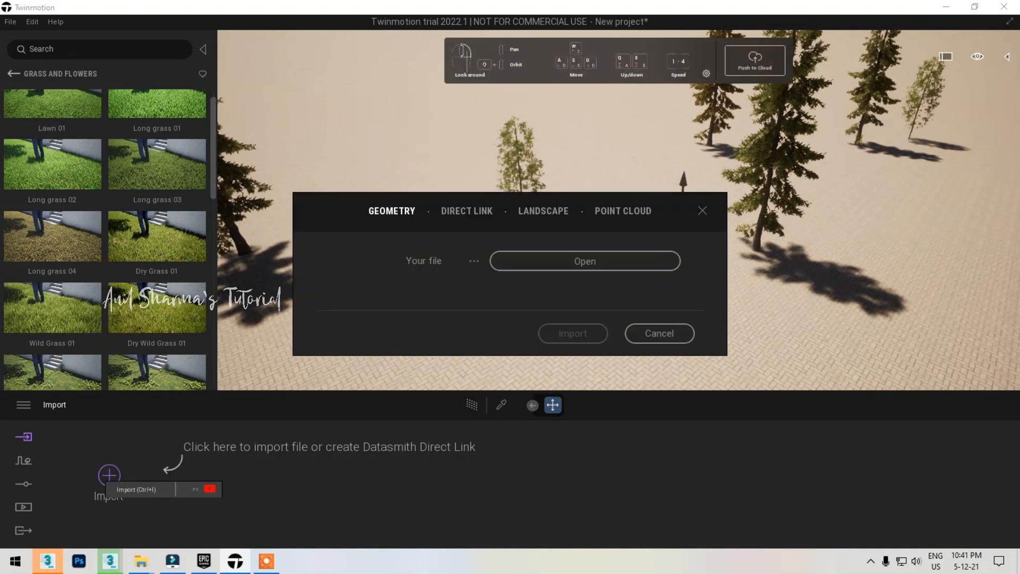
mouse_move(141, 561)
click(344, 501)
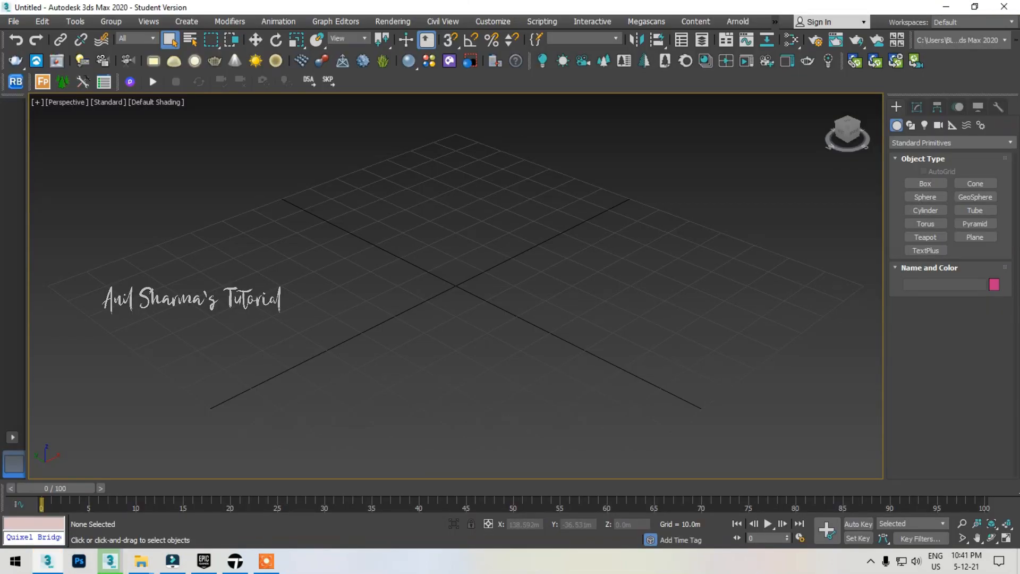
mouse_move(141, 561)
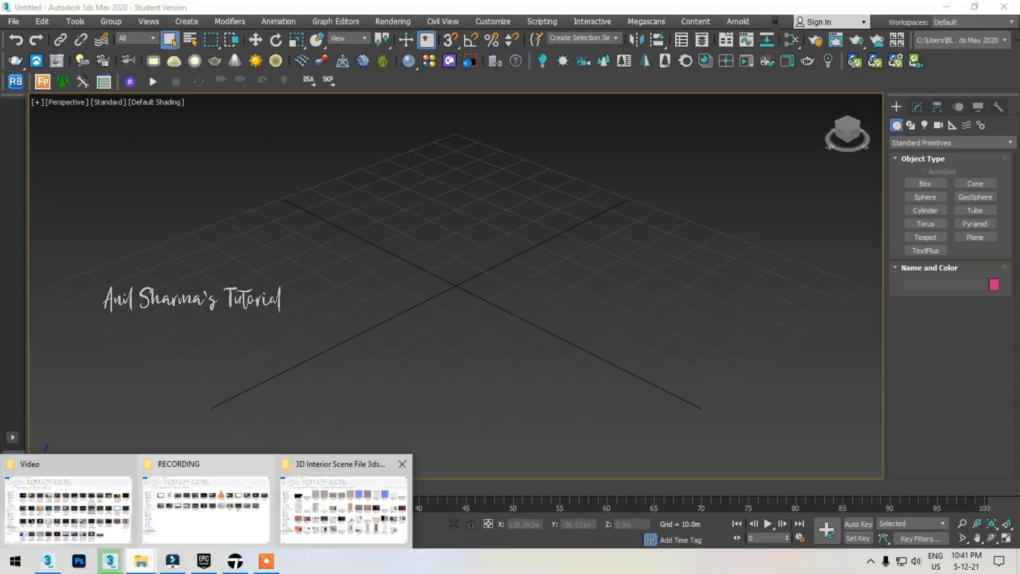
click(346, 505)
Go up to the TUTORIAL DEC 2021 folder and open its subfolder 05.
key(alt+Left)
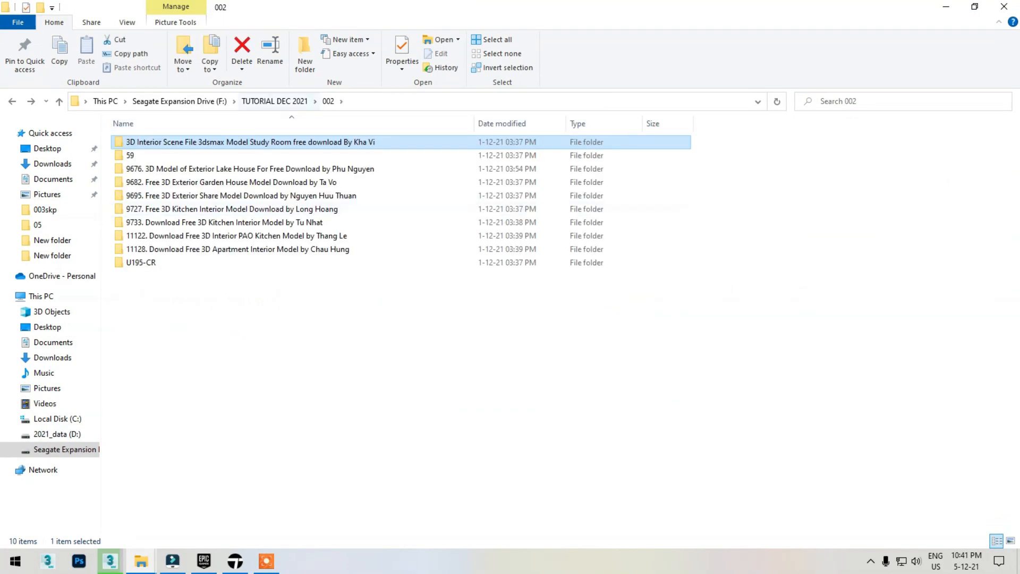
key(alt+Up)
key(Down)
key(Down)
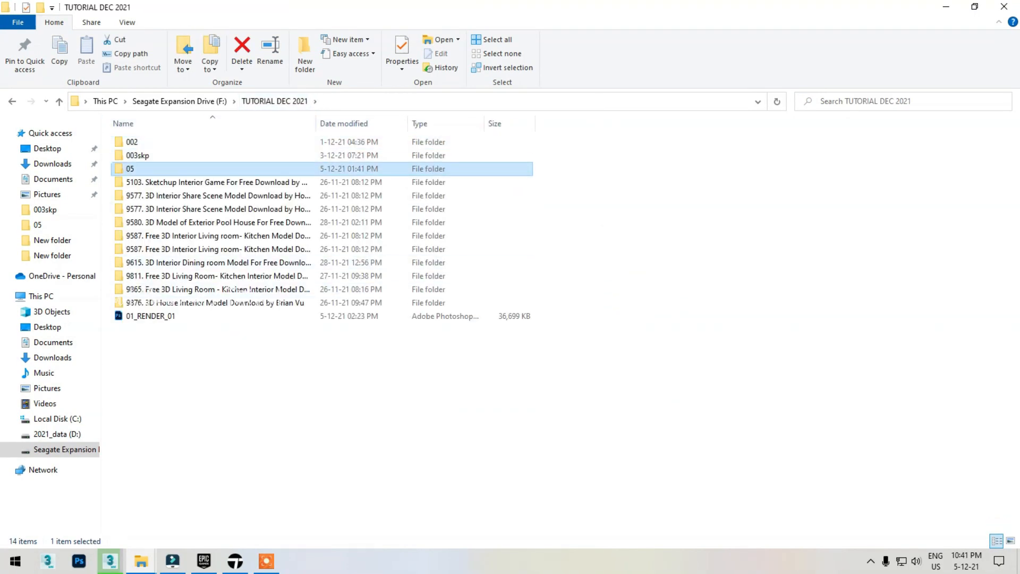
key(Return)
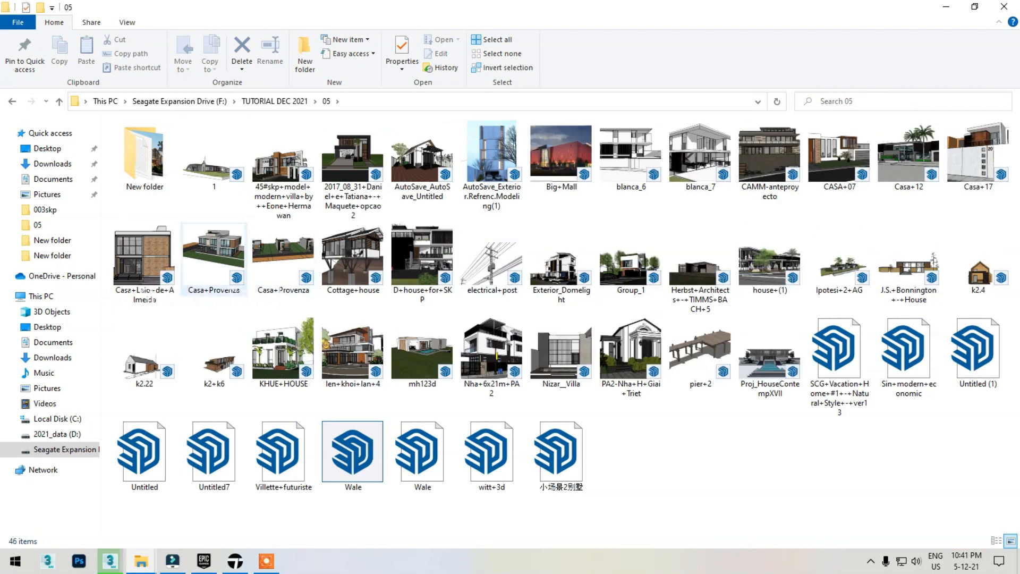
Look over the SketchUp house models, choose the Maquete+opcao2 model and copy the folder's path.
click(213, 257)
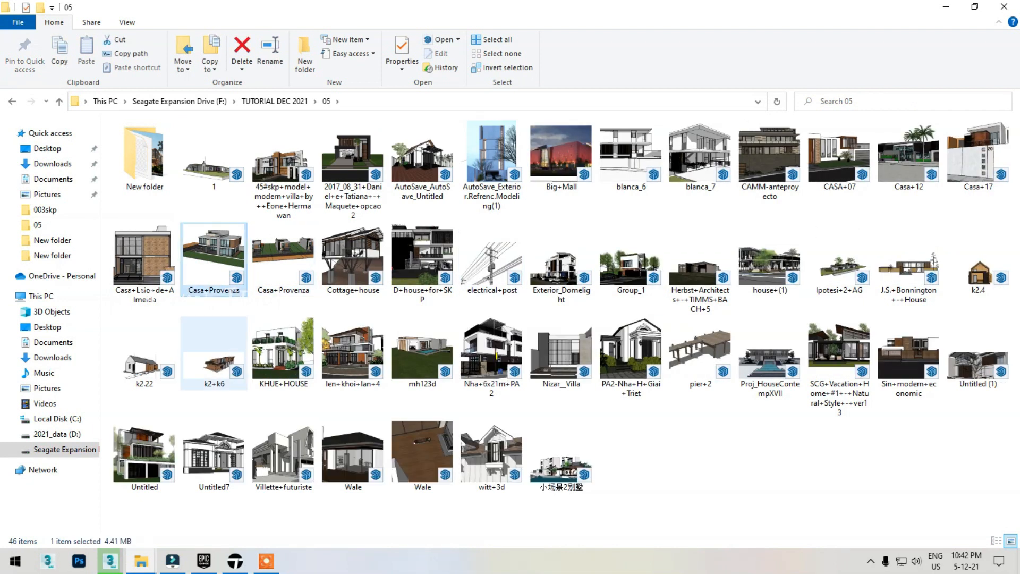
click(685, 462)
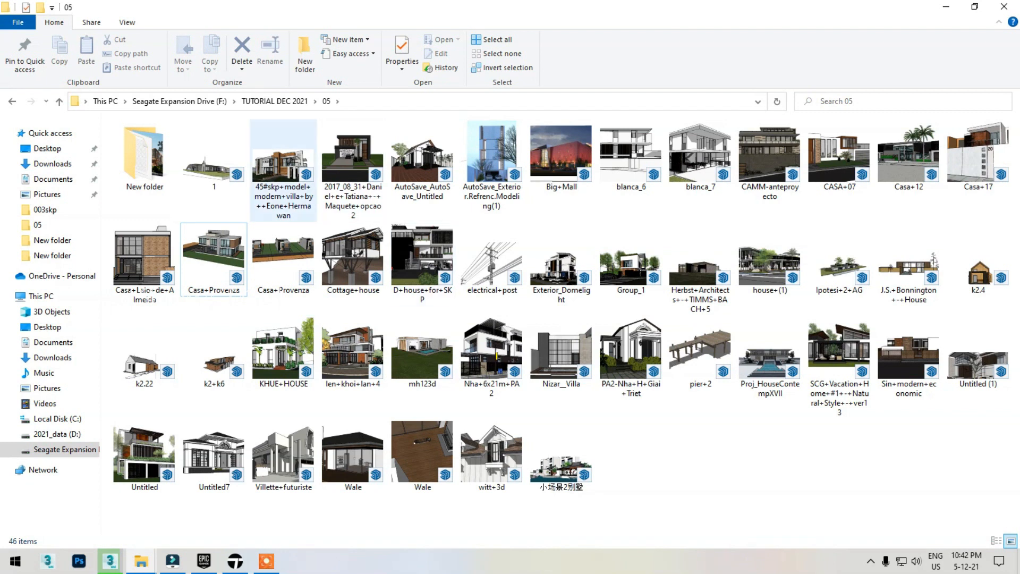
click(352, 159)
click(478, 101)
Back in Twinmotion, import the Maquete+opcao2 SketchUp file from folder 05 as geometry with Collapse by material and automatic up axis.
key(alt+Tab)
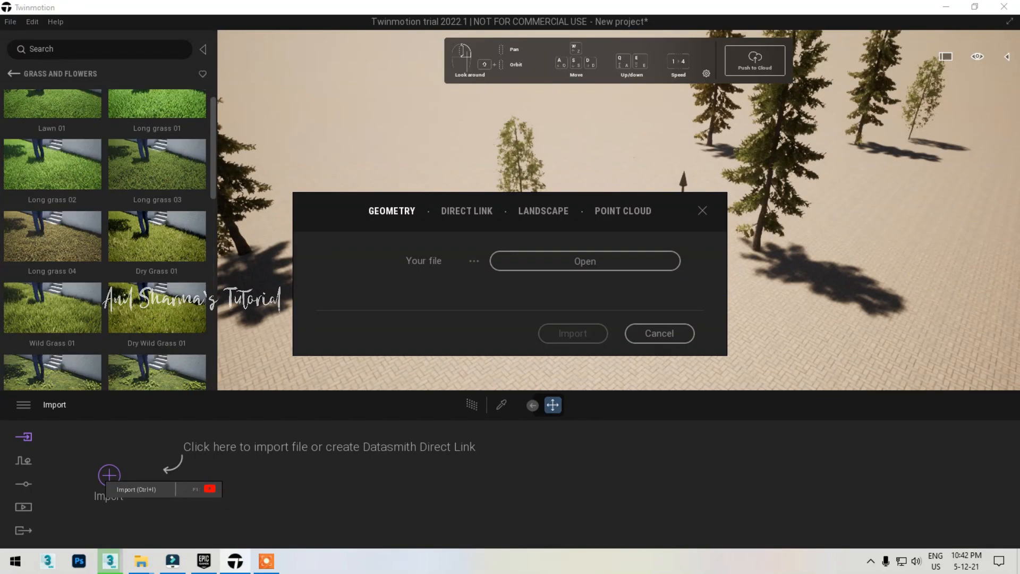
click(585, 261)
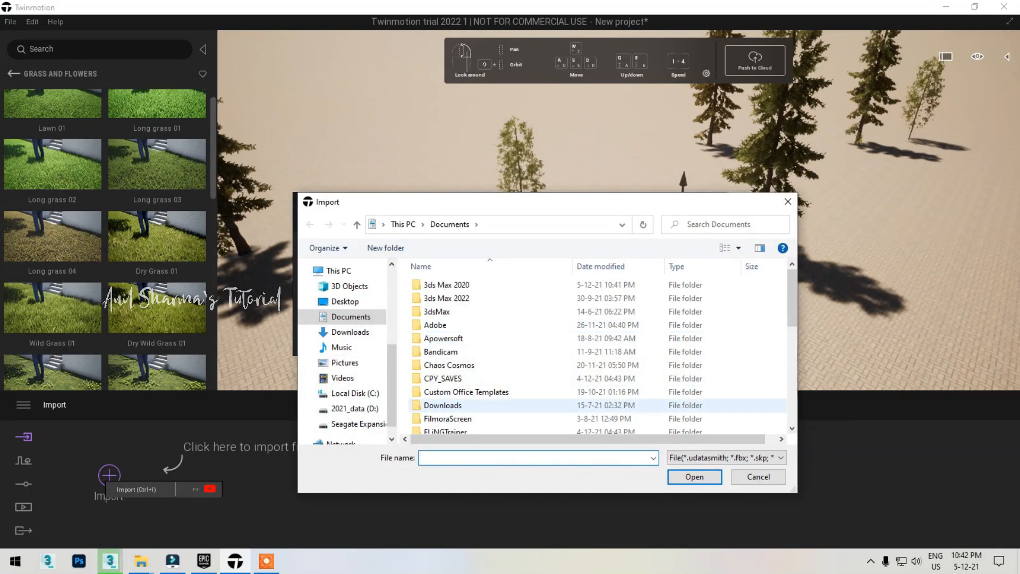
key(Return)
click(726, 457)
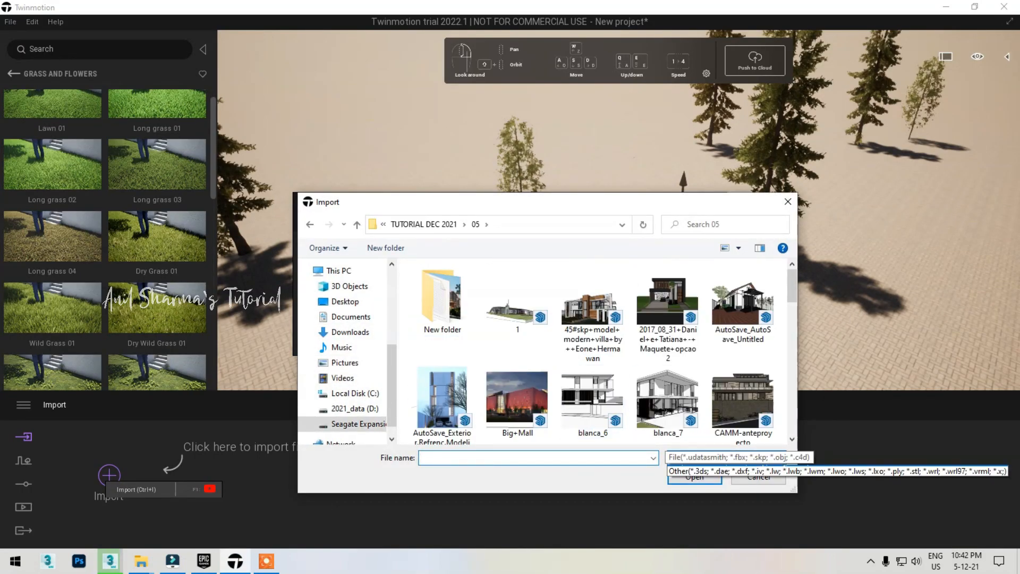
click(726, 471)
double_click(667, 313)
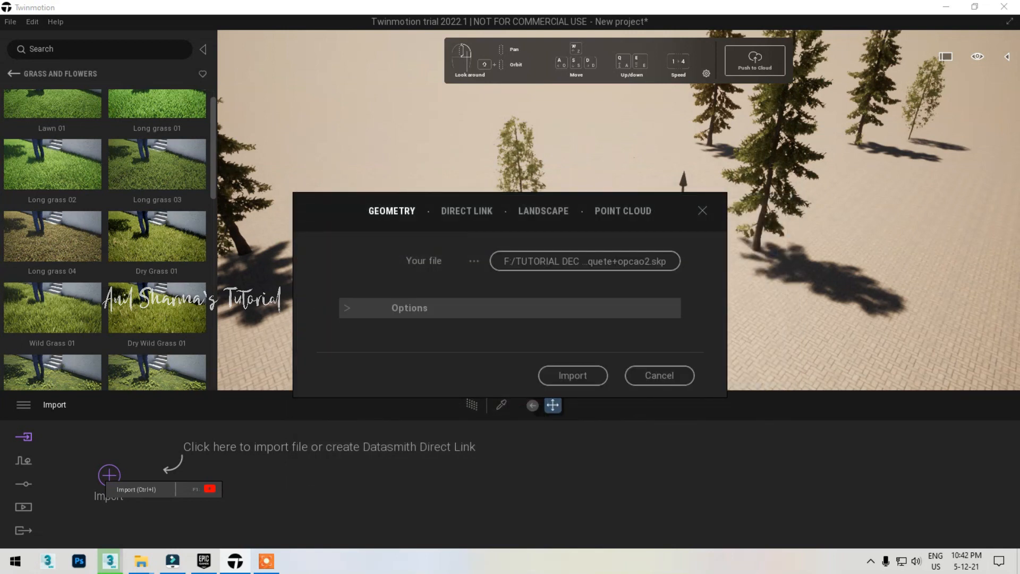
click(347, 308)
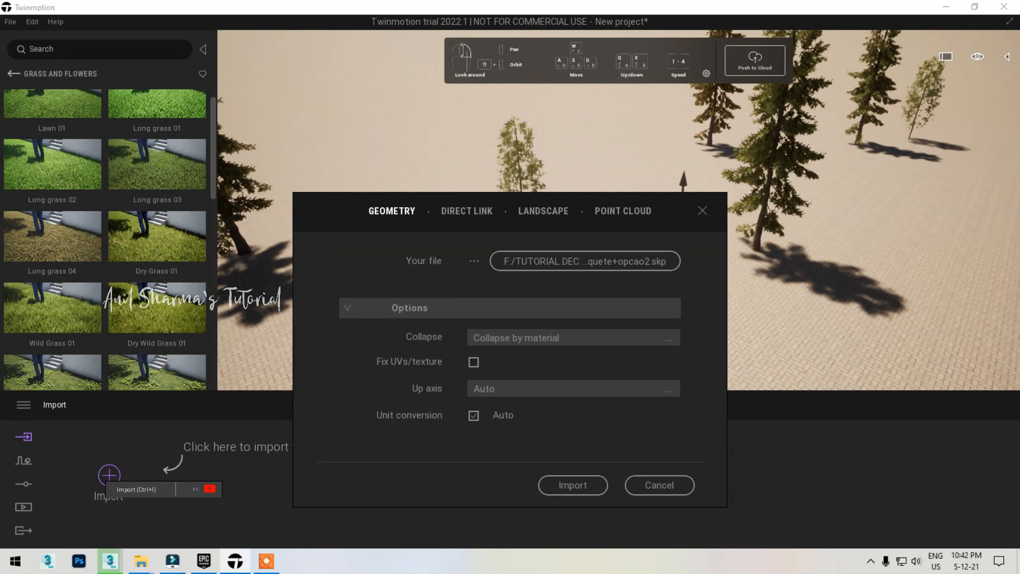
click(573, 485)
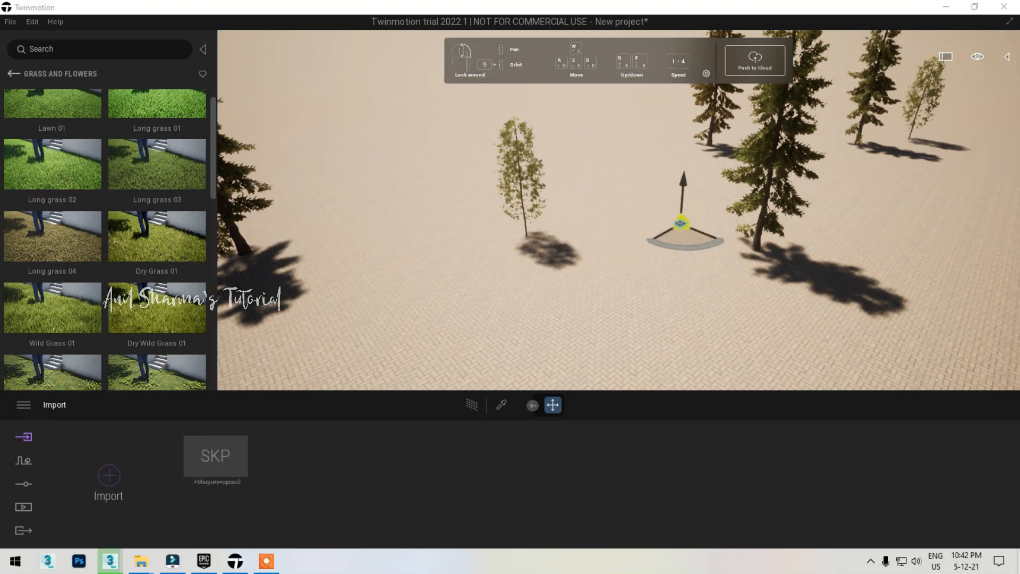
Try to delete the car in the house's garage, removing its material parts one after another.
mouse_move(215, 456)
key(s)
right_drag(619, 210, 509, 192)
key(d)
key(w)
key(w)
key(a)
key(w)
click(475, 191)
key(a)
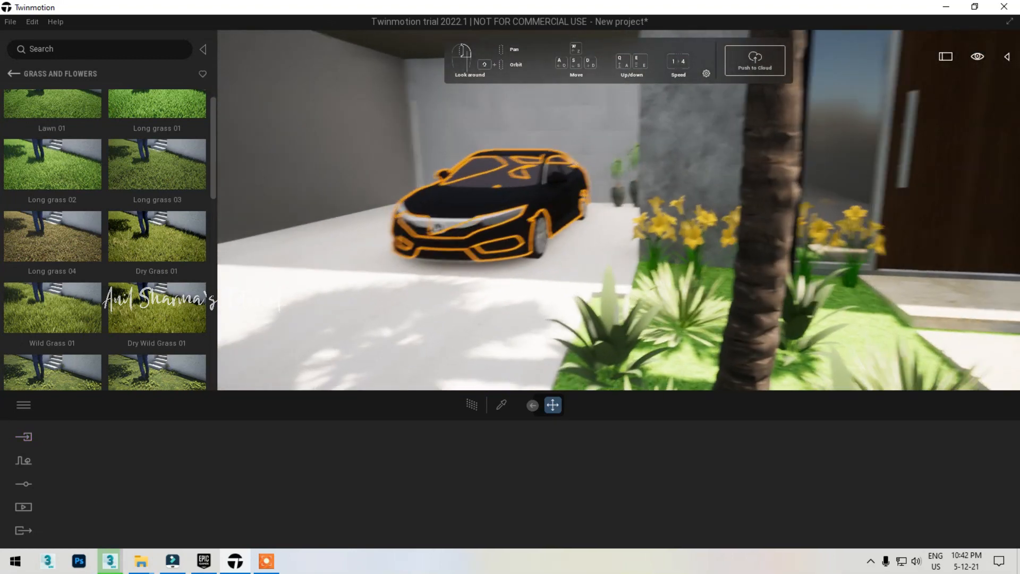
key(Delete)
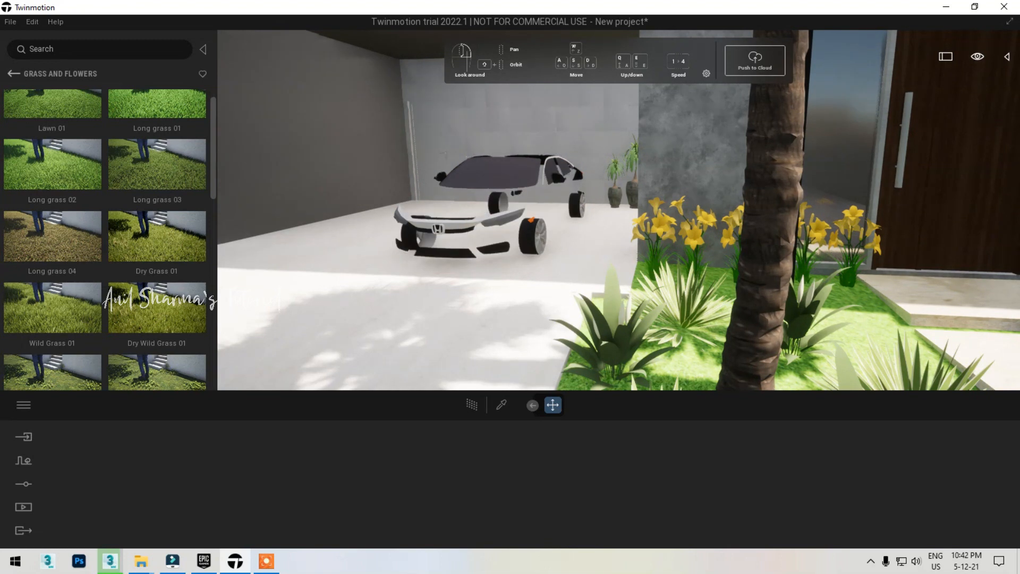
key(Delete)
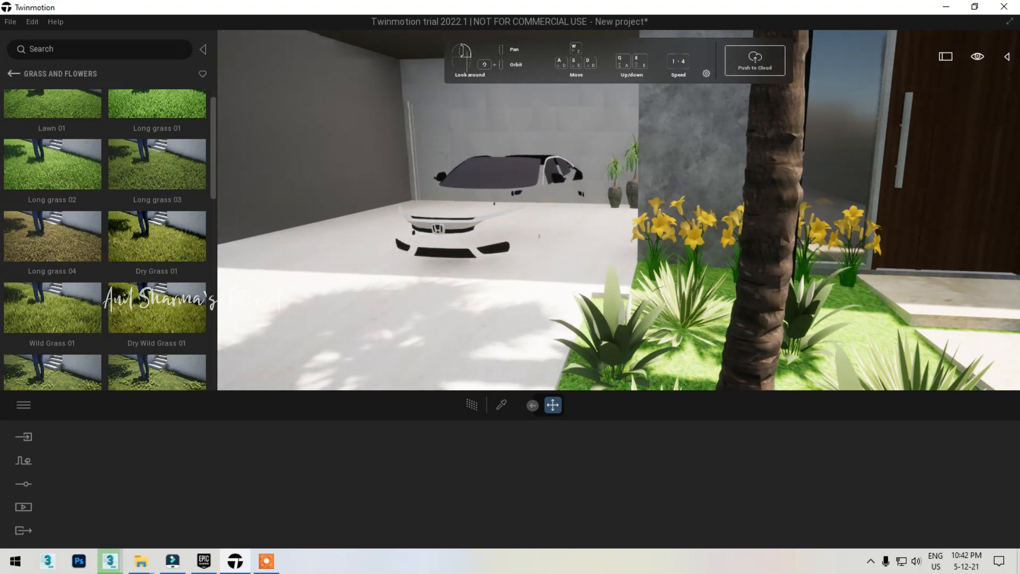
key(Delete)
key(Delete)
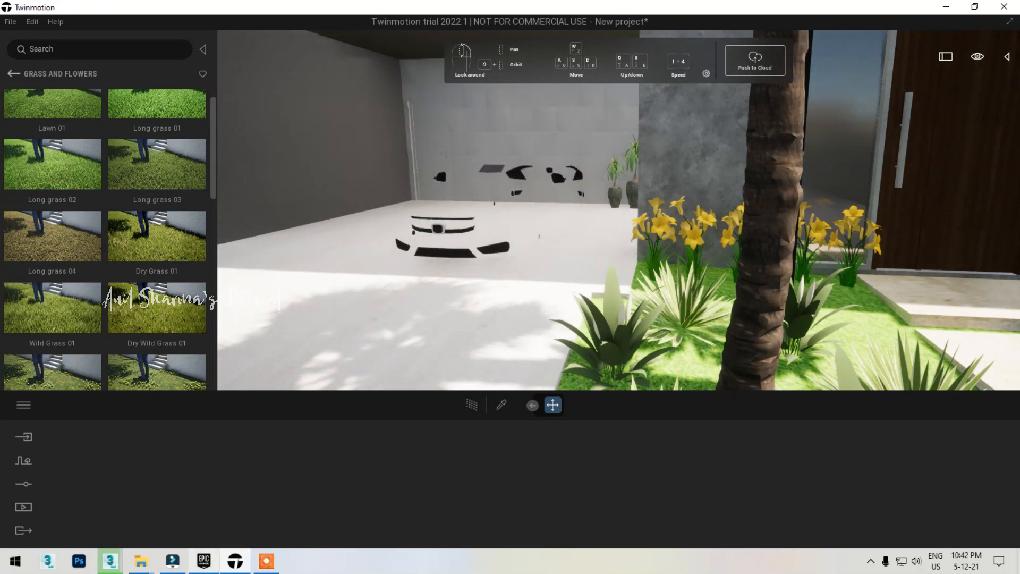
Switch to File Explorer and open the Maquete+opcao2 model from folder 05 in SketchUp.
mouse_move(141, 560)
click(343, 497)
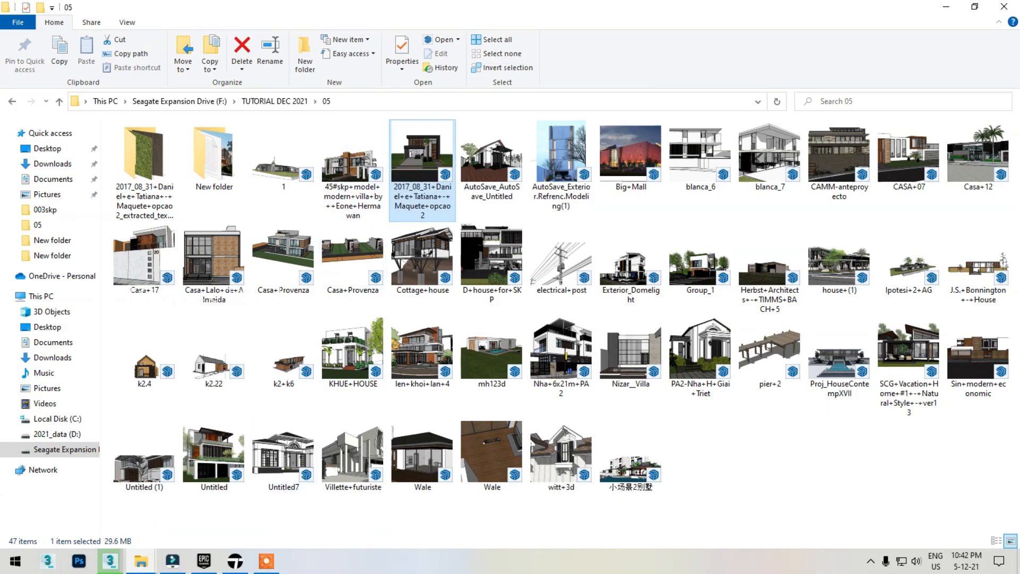
key(Return)
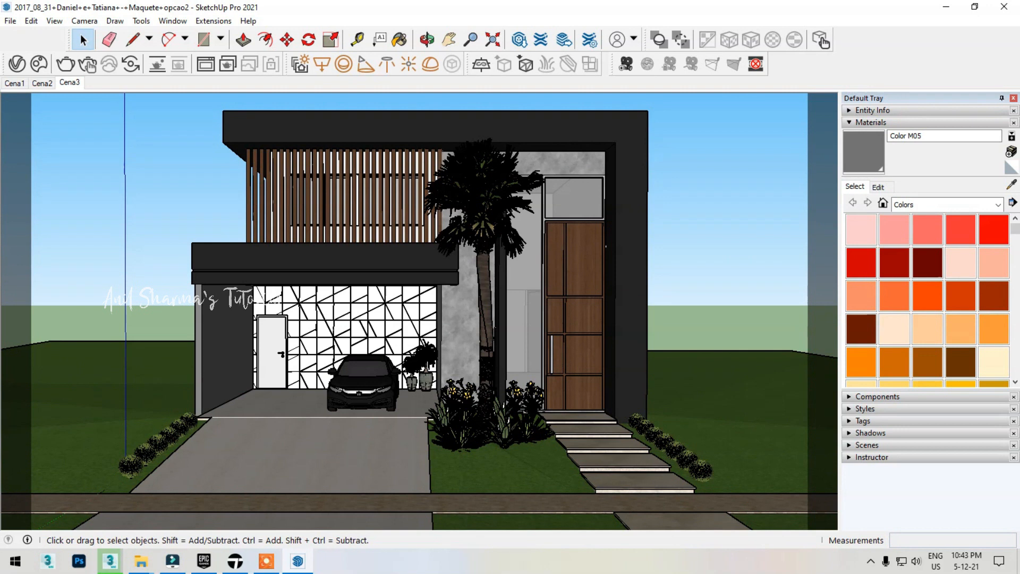
Delete the palm tree, the spiky plant beneath it, the garage car and the two potted plants.
click(484, 228)
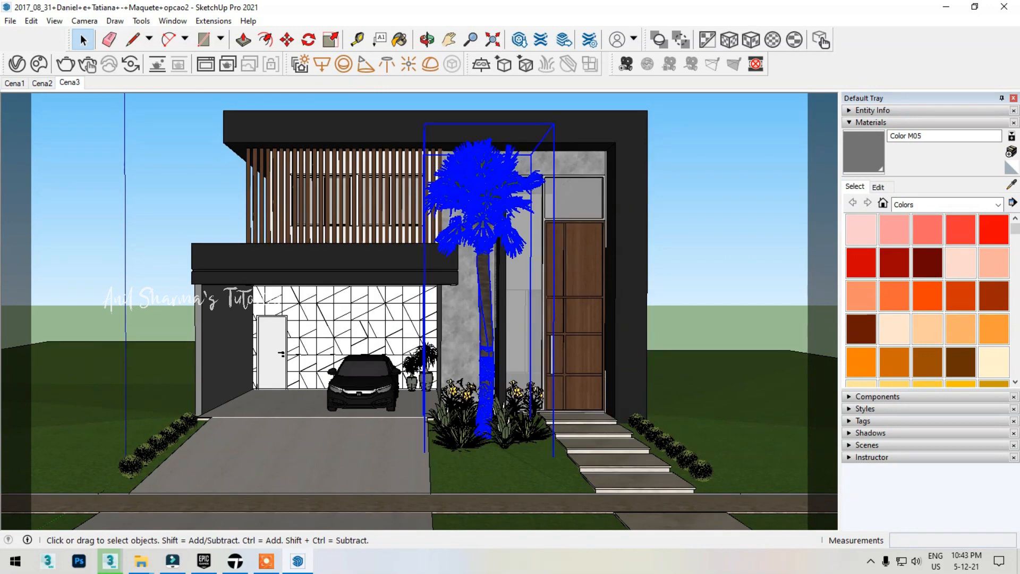
key(Delete)
click(461, 435)
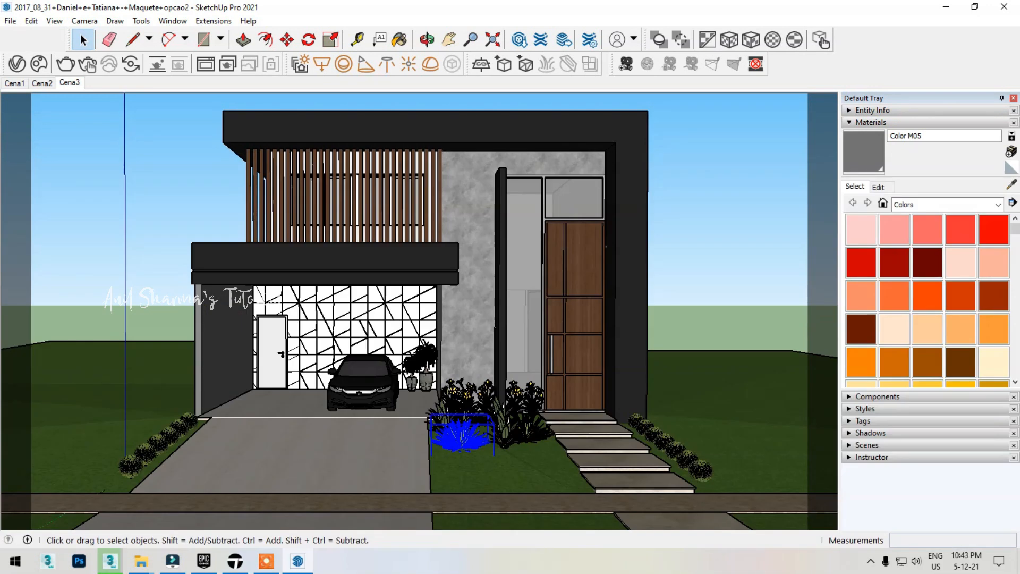
key(Delete)
click(362, 384)
key(Delete)
click(427, 357)
key(Delete)
click(412, 369)
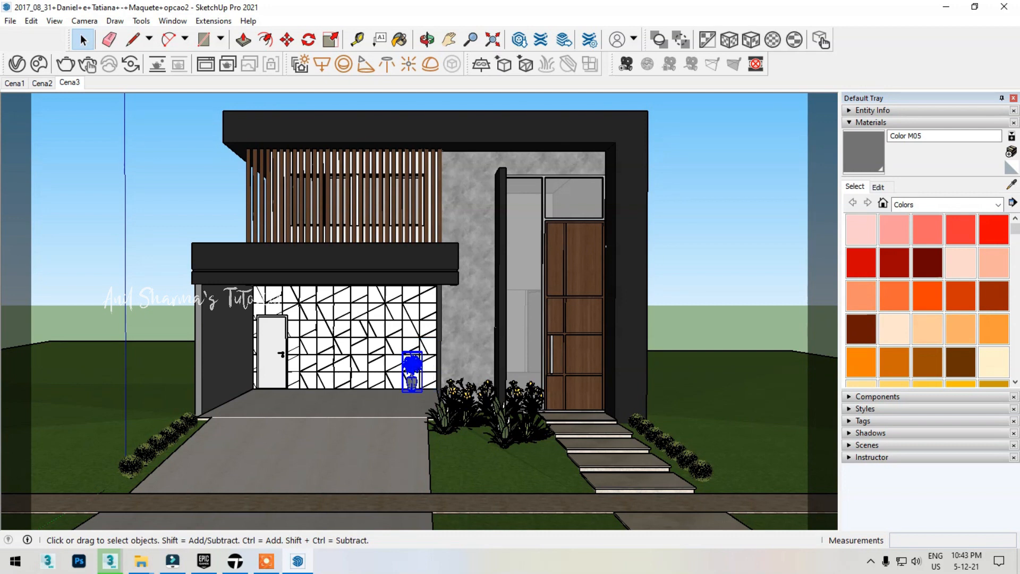
key(Delete)
Delete the row of round bushes along the outer edge of the driveway.
click(145, 453)
key(Delete)
click(130, 465)
key(Delete)
click(156, 444)
key(Delete)
click(169, 436)
key(Delete)
click(178, 427)
key(Delete)
click(189, 420)
key(Delete)
Delete all flowers and leafy plants in the bed between the driveway and the stepping-stone path.
click(445, 423)
key(Delete)
click(465, 418)
key(Delete)
click(486, 402)
key(Delete)
click(467, 402)
key(Delete)
click(450, 402)
key(Delete)
click(514, 397)
key(Delete)
click(531, 397)
key(Delete)
click(525, 428)
key(Delete)
Delete the row of round bushes beside the stepping-stone path.
click(637, 420)
key(Delete)
click(674, 449)
click(664, 442)
key(Delete)
click(702, 471)
key(Delete)
click(687, 461)
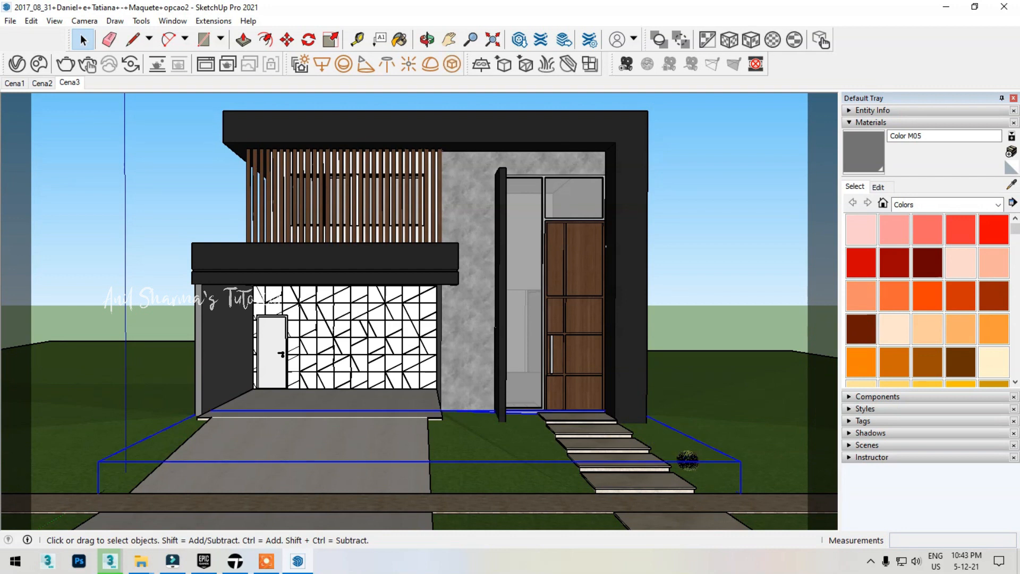
key(Delete)
Inspect the house model from above and from both sides for leftover plants.
scroll(644, 291, down, 3)
mouse_move(644, 282)
middle_down()
mouse_move(412, 308)
mouse_move(648, 332)
middle_up()
scroll(410, 295, down, 4)
scroll(468, 314, down, 2)
scroll(442, 305, up, 7)
middle_drag(452, 313, 558, 318)
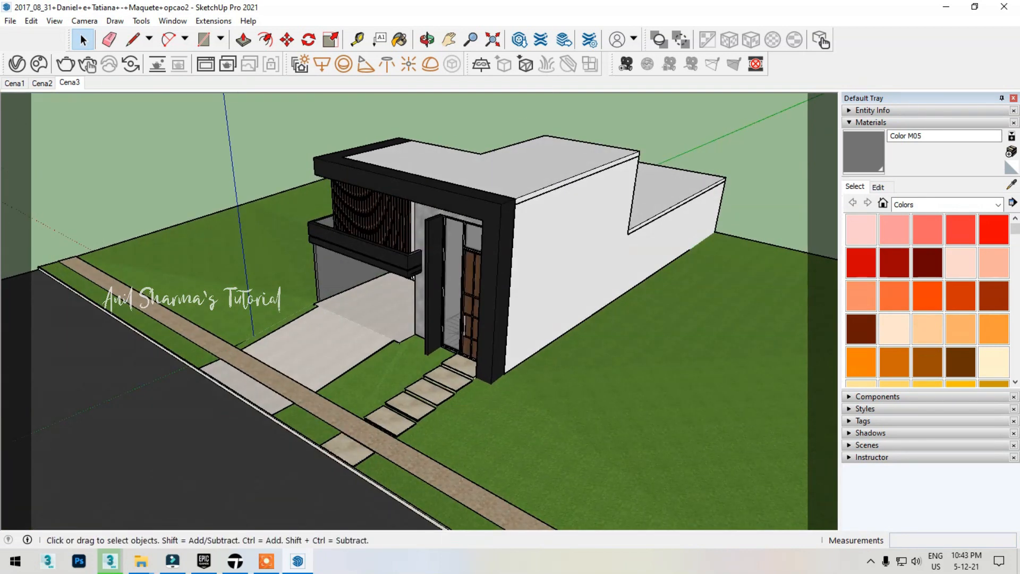
click(143, 518)
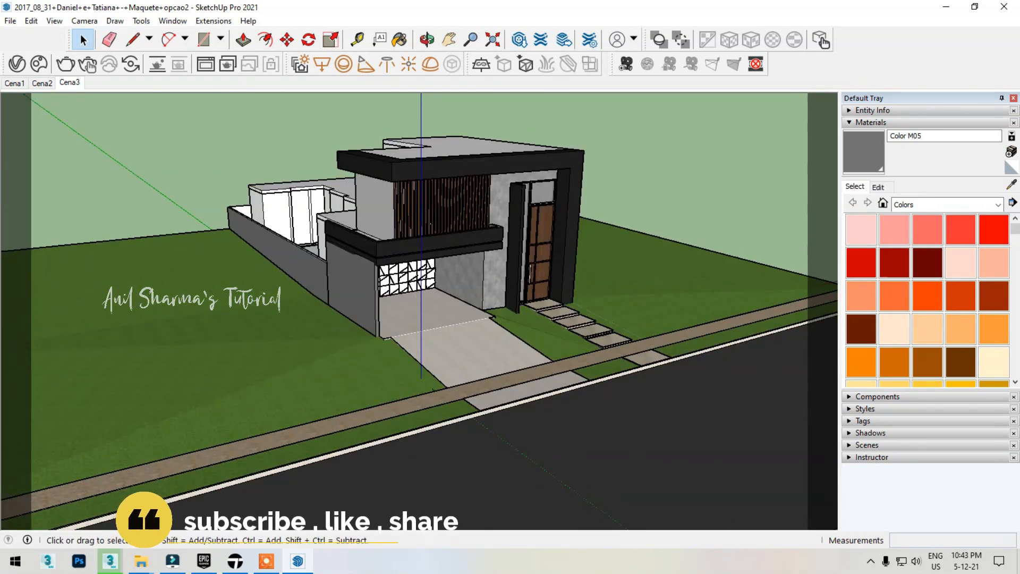
Switch back to Twinmotion and reload the imported Maquete+opcao2 SketchUp file.
key(alt+Tab)
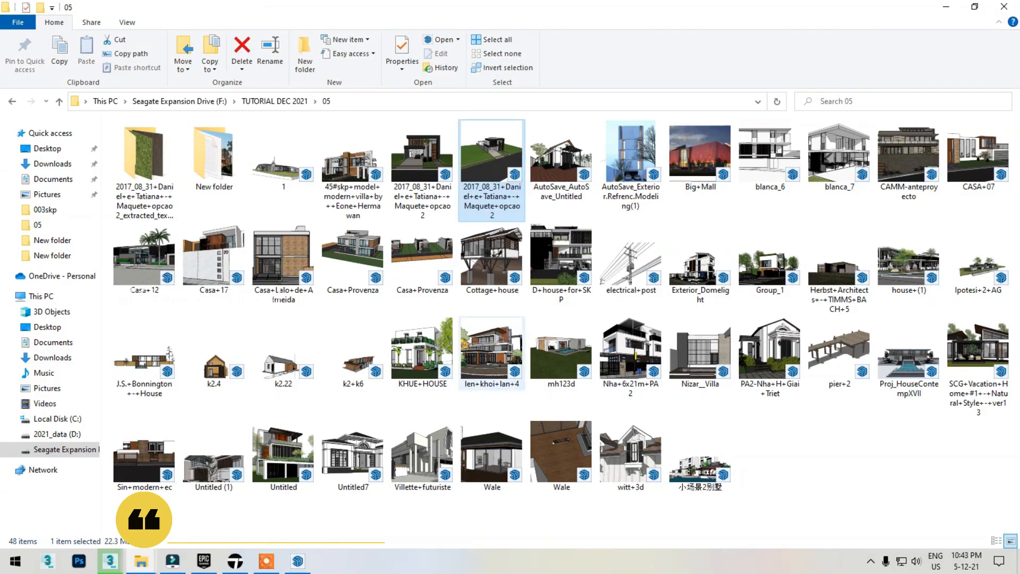
key(alt+Tab)
key(alt+Tab)
key(alt+Tab)
key(alt+Tab)
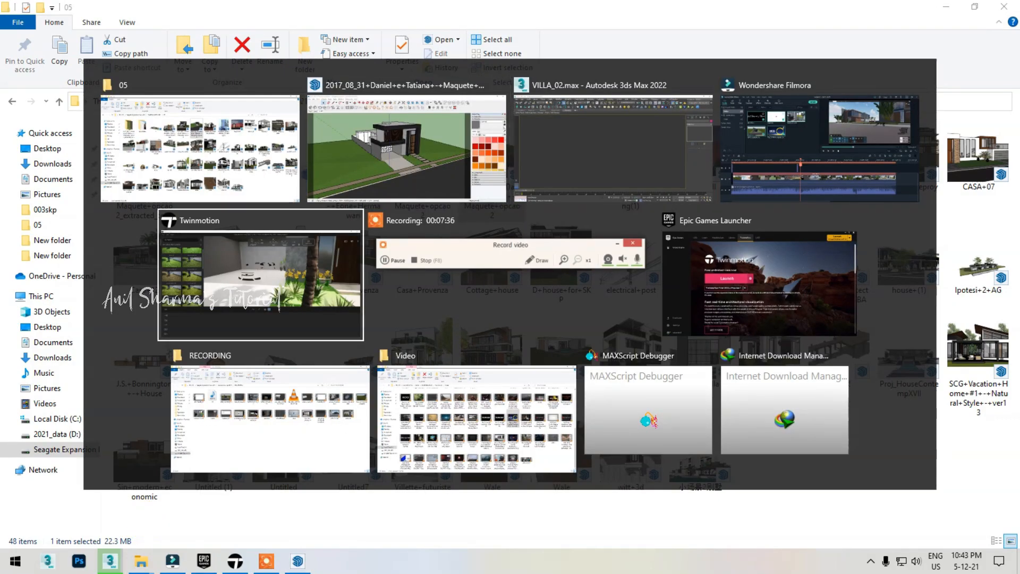
scroll(619, 210, down, 5)
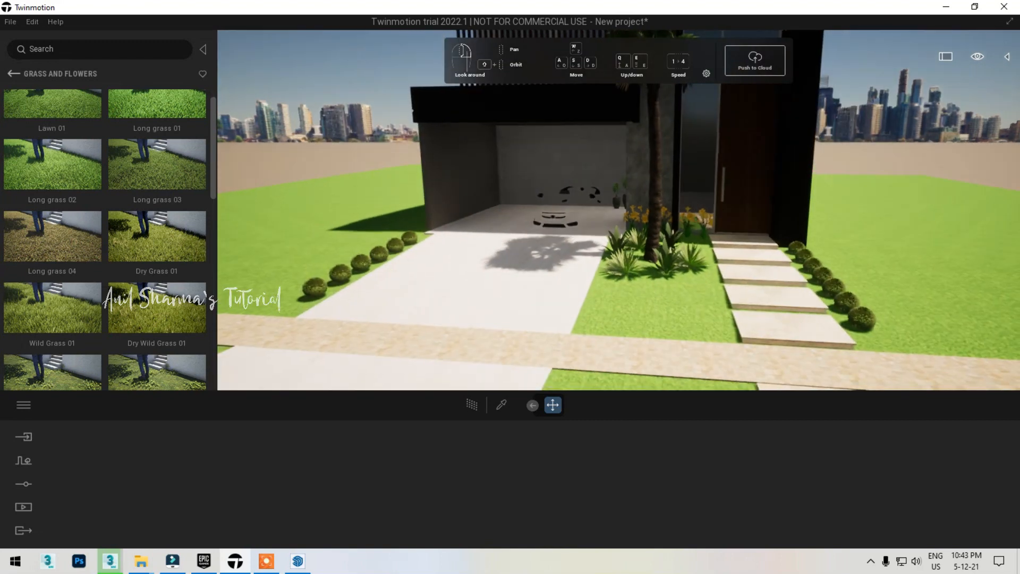
click(24, 508)
click(24, 436)
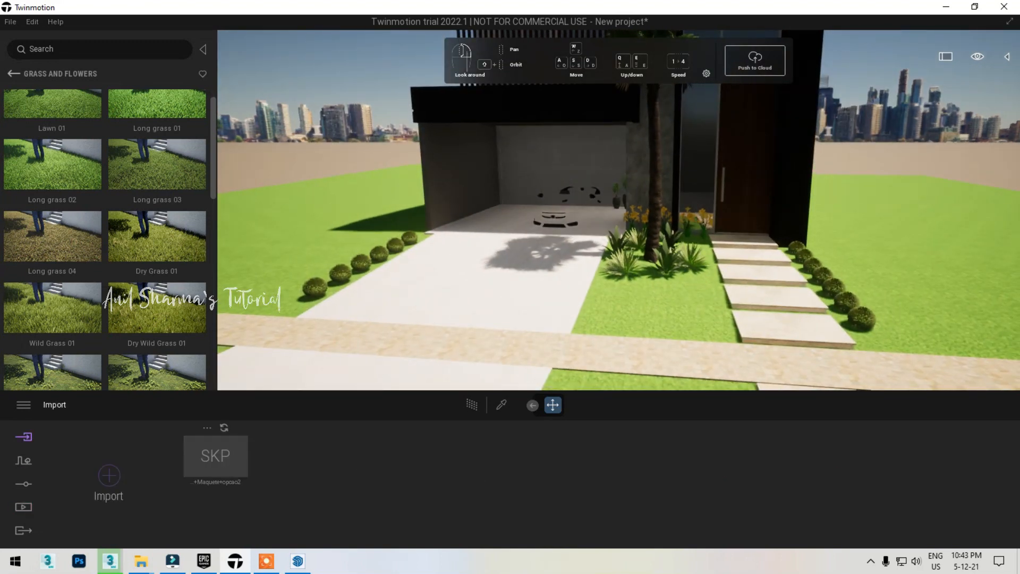
click(224, 428)
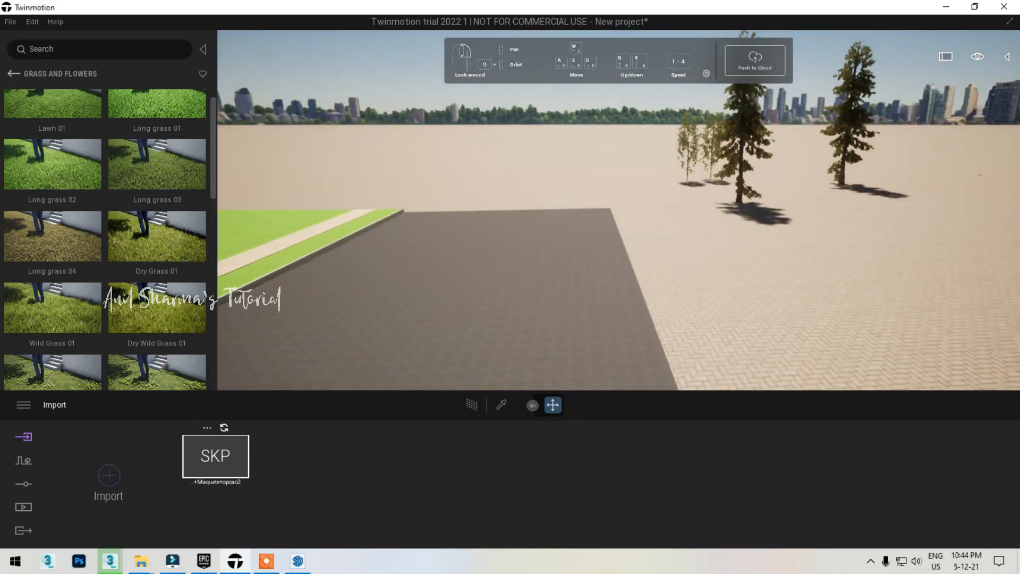
Start Vegetation scatter in front of the house entrance and add Long grass 03 to its model list.
right_drag(618, 210, 449, 253)
key(w)
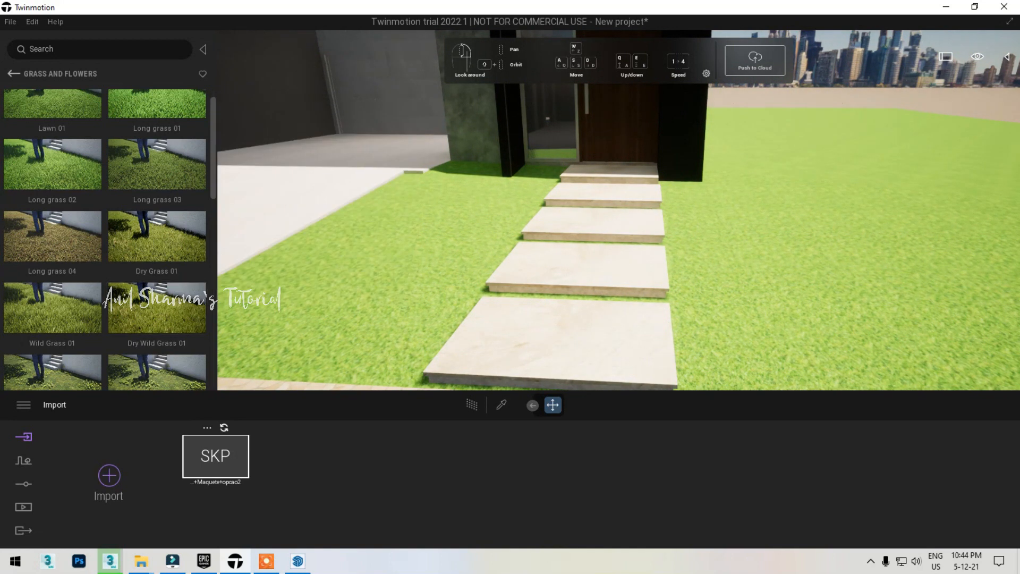
click(24, 460)
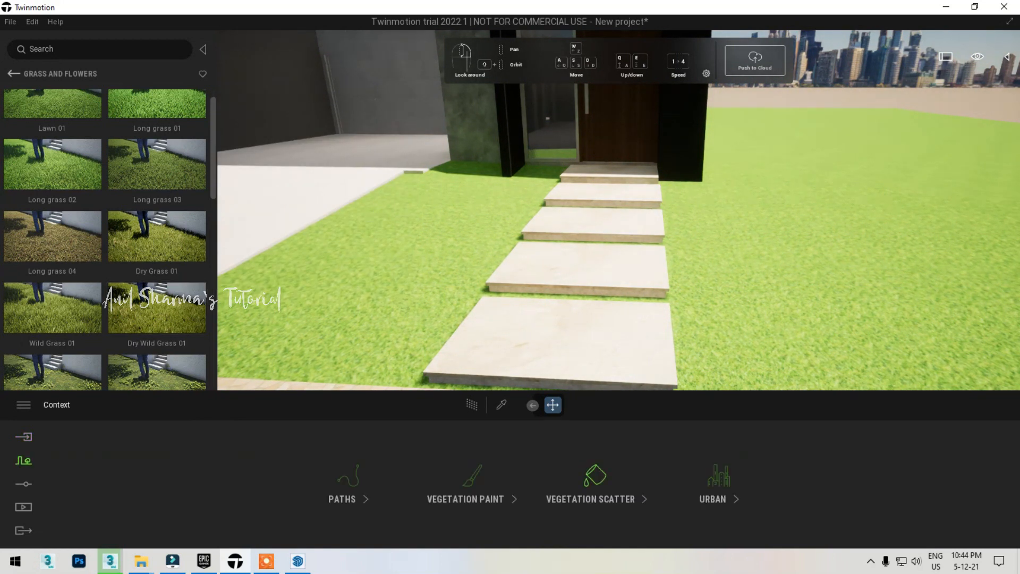
click(594, 481)
mouse_move(160, 223)
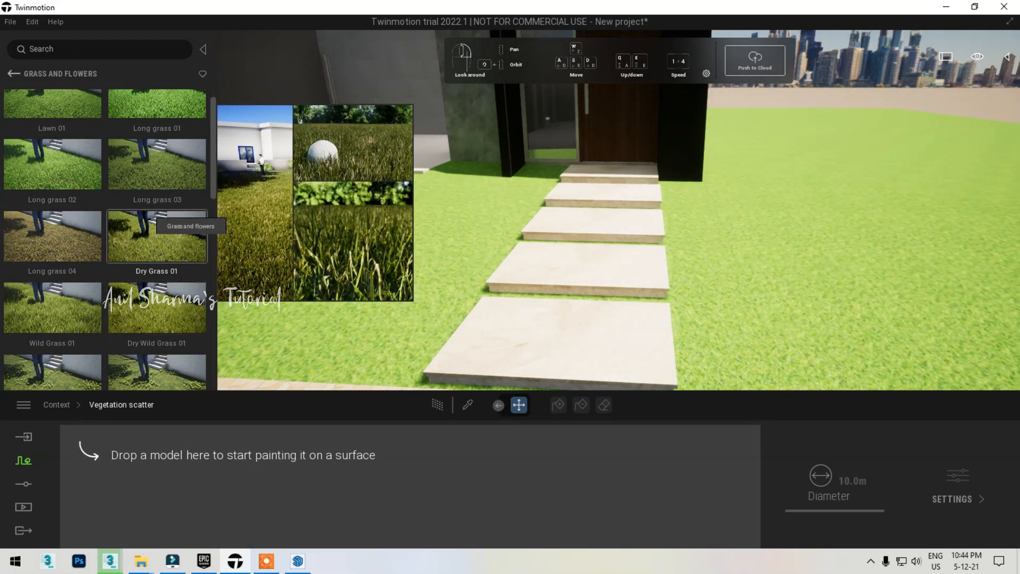
scroll(53, 116, up, 1)
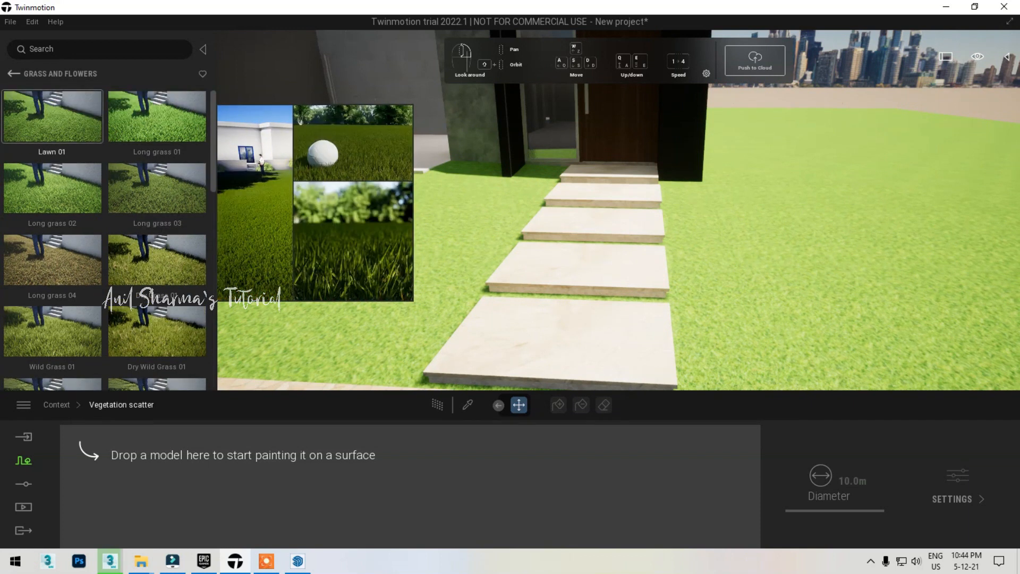
drag(157, 190, 124, 461)
Add Clovers 02, Clovers 01, Clovers 03, Weed 01 and Weed 03 to the scatter model list.
scroll(157, 239, down, 3)
mouse_move(157, 332)
drag(157, 262, 271, 477)
drag(52, 262, 371, 484)
drag(52, 326, 466, 471)
drag(157, 315, 525, 468)
scroll(157, 239, down, 2)
drag(157, 279, 632, 461)
mouse_move(157, 349)
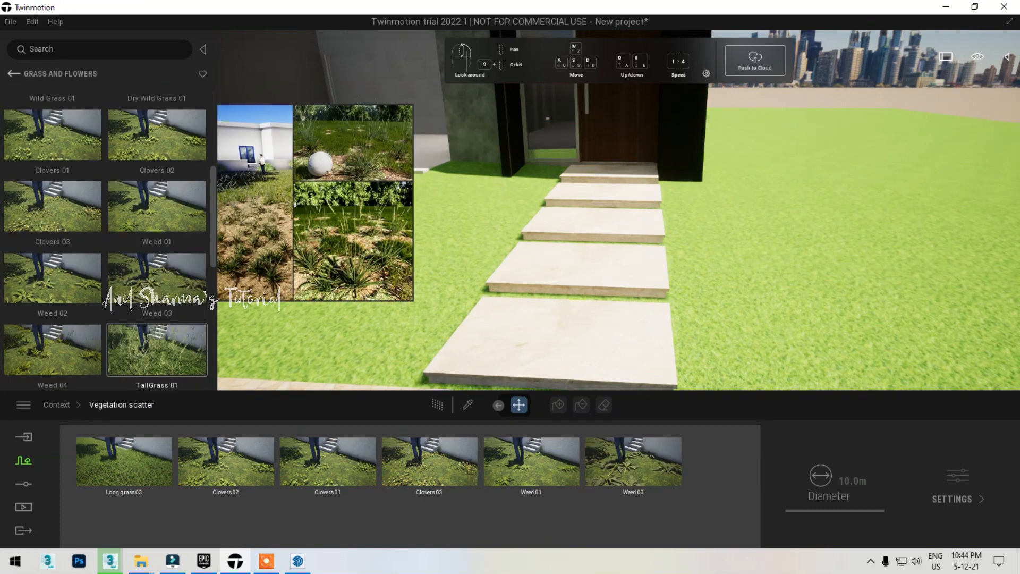
scroll(157, 276, down, 3)
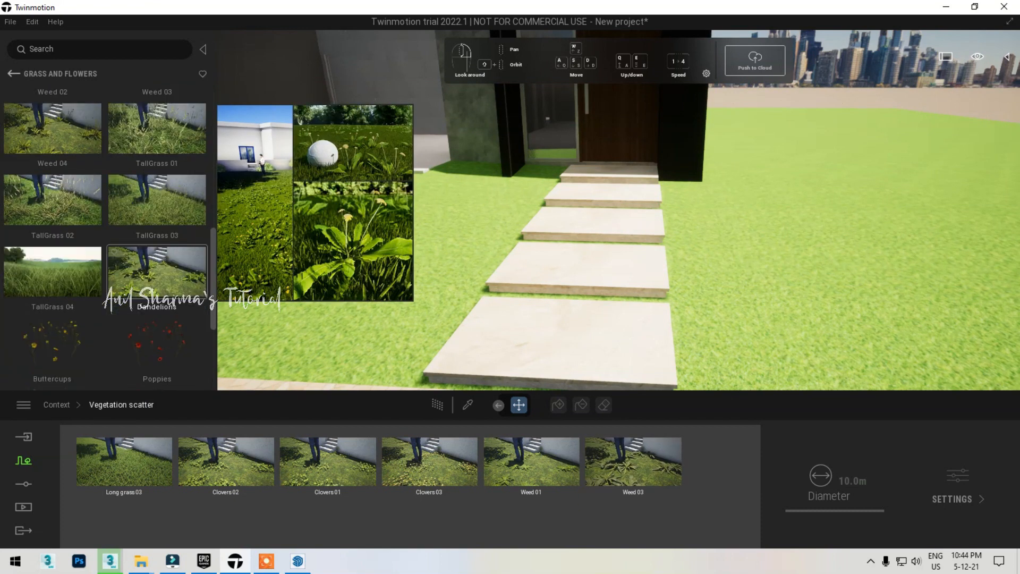
scroll(52, 311, down, 1)
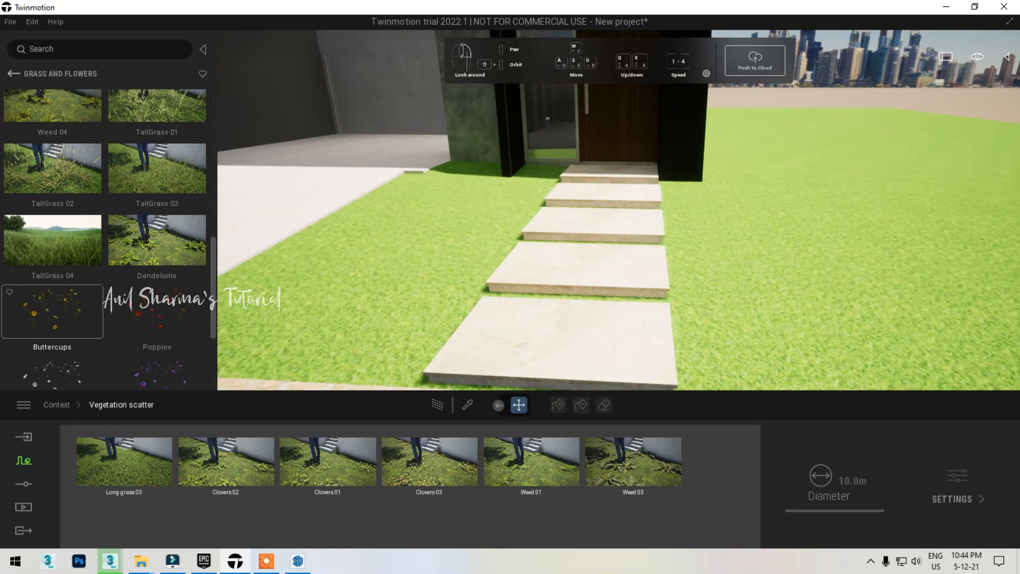
scroll(52, 298, up, 2)
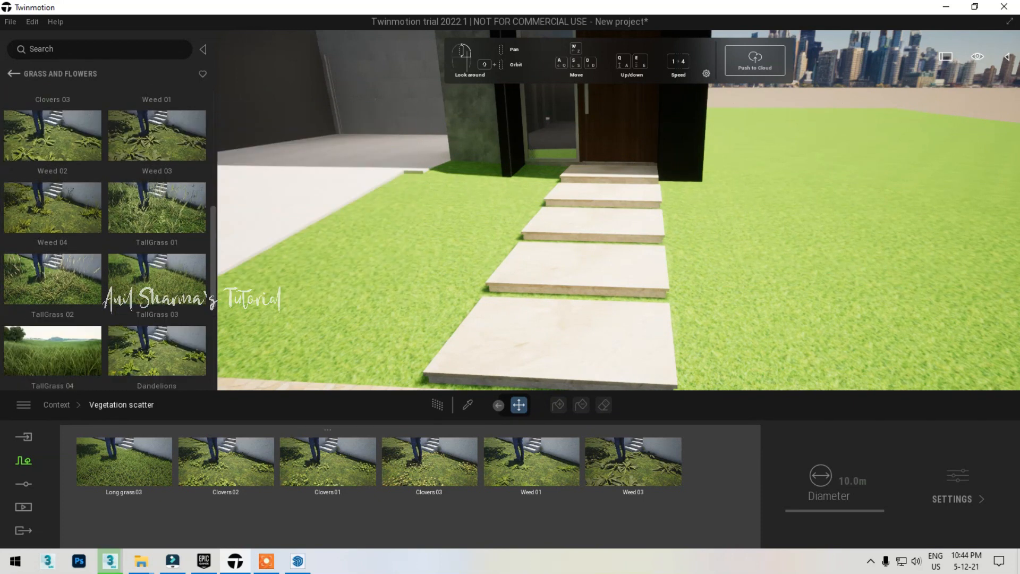
Select all six grass, clover and weed models and scatter them over the lawn surface around the house.
click(124, 461)
shift+click(633, 461)
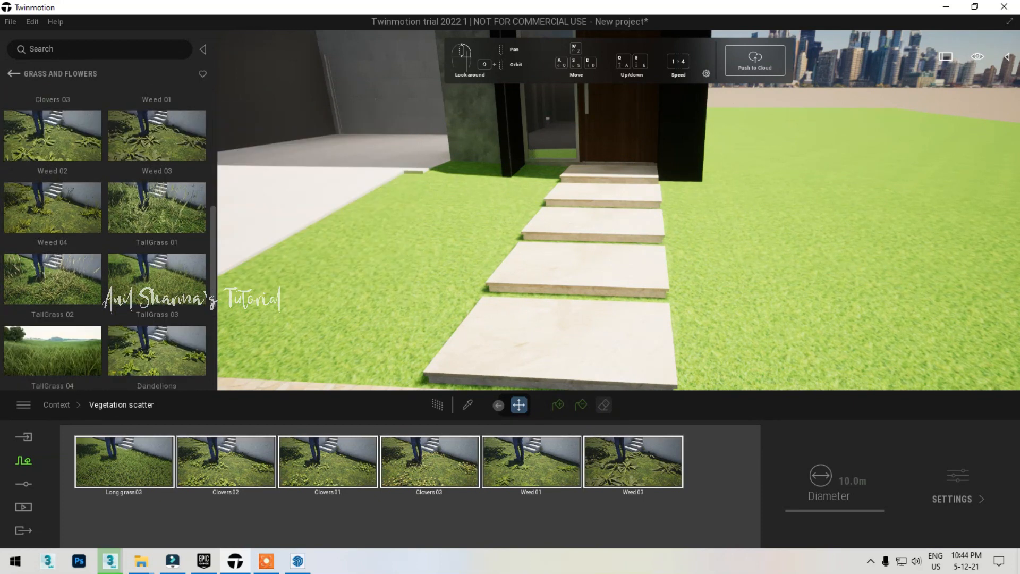
click(791, 292)
scroll(768, 295, down, 4)
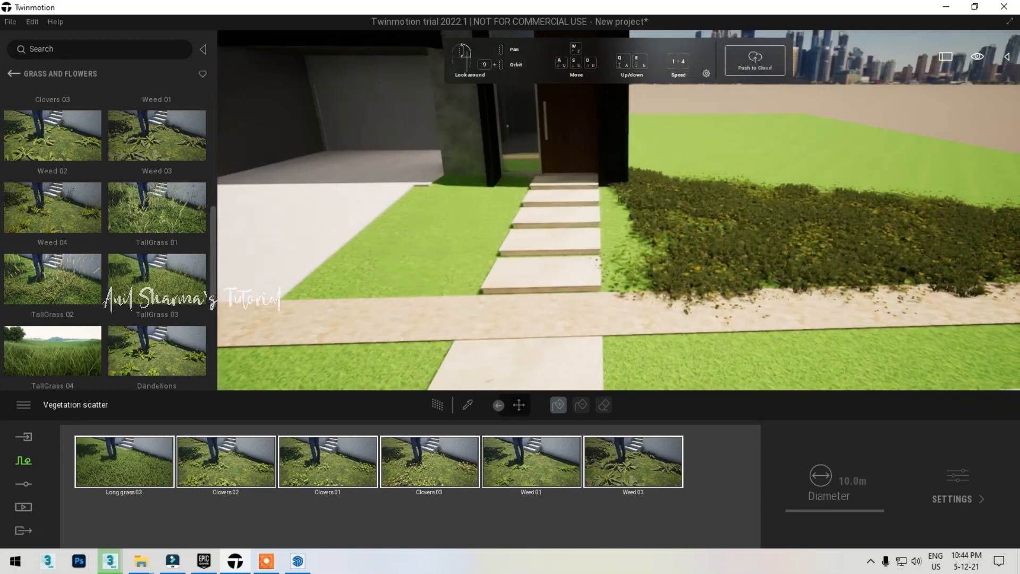
mouse_move(625, 235)
mouse_down()
mouse_move(728, 155)
mouse_move(722, 161)
mouse_up()
right_drag(722, 162, 720, 197)
scroll(721, 161, down, 4)
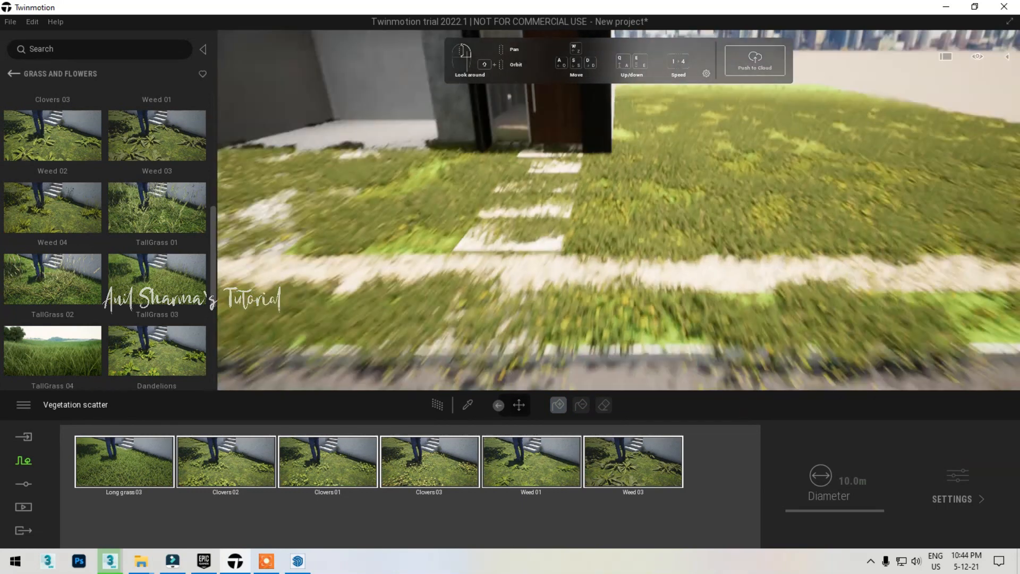
mouse_move(340, 183)
middle_down()
mouse_move(470, 194)
mouse_move(531, 236)
mouse_move(536, 289)
middle_up()
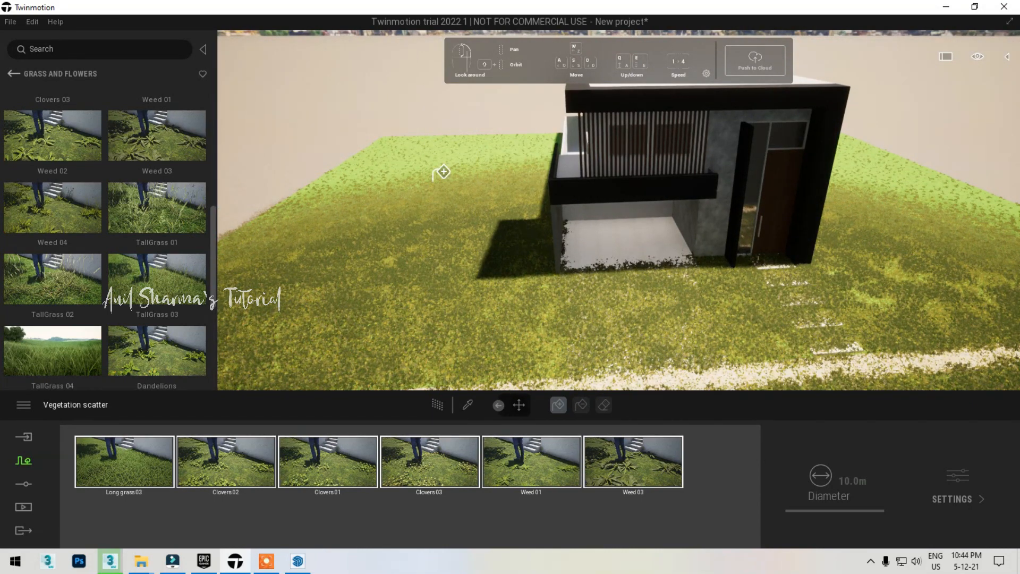
mouse_move(463, 206)
right_down()
mouse_move(483, 209)
mouse_move(452, 218)
right_up()
scroll(472, 206, up, 5)
key(w)
scroll(464, 338, down, 2)
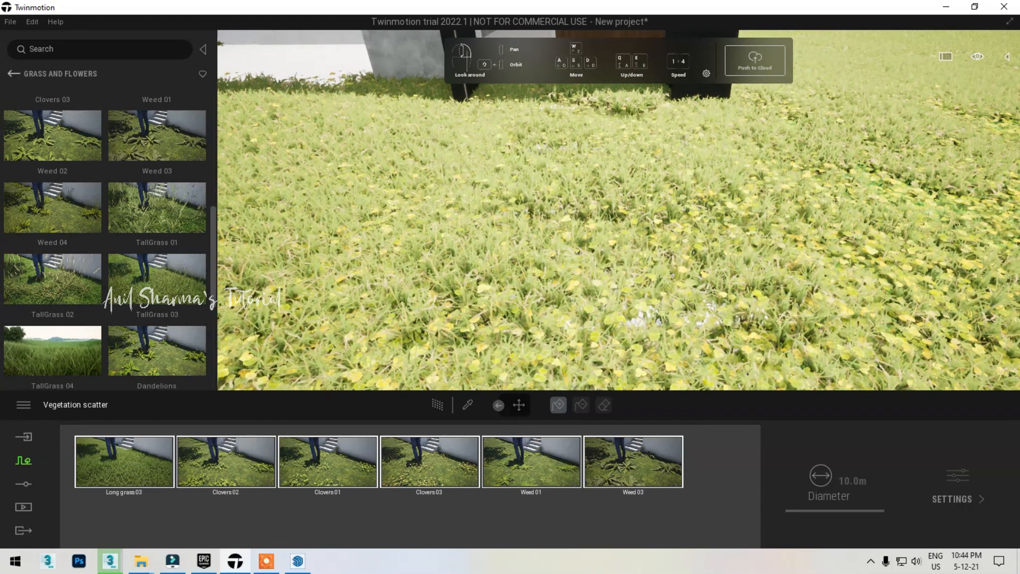
key(Escape)
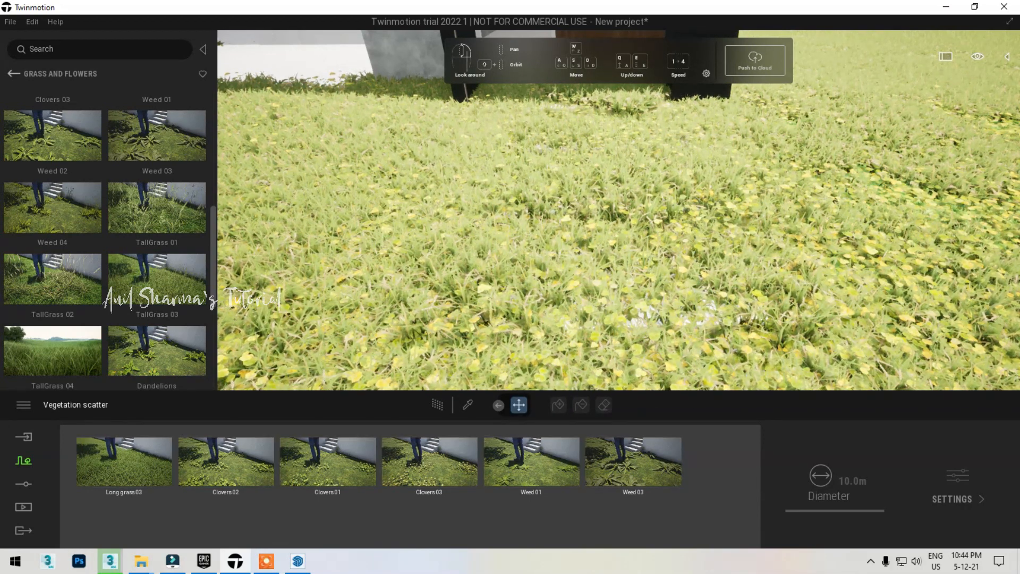
Try to clear the vegetation from the stepping-stone path with all six models selected and a 10 m eraser.
shift+click(128, 462)
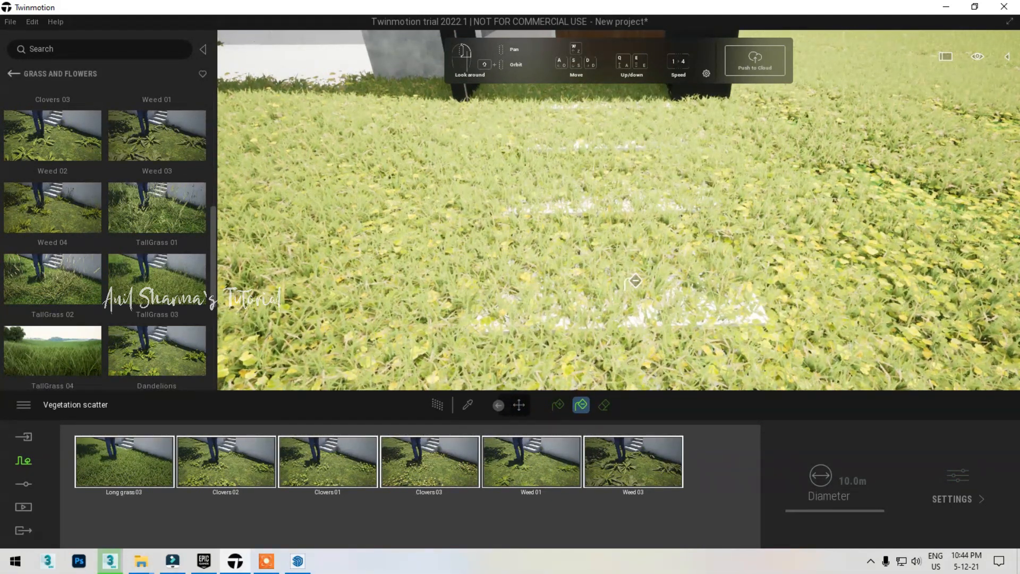
mouse_move(619, 313)
mouse_down()
mouse_move(614, 239)
mouse_move(614, 250)
mouse_up()
key(s)
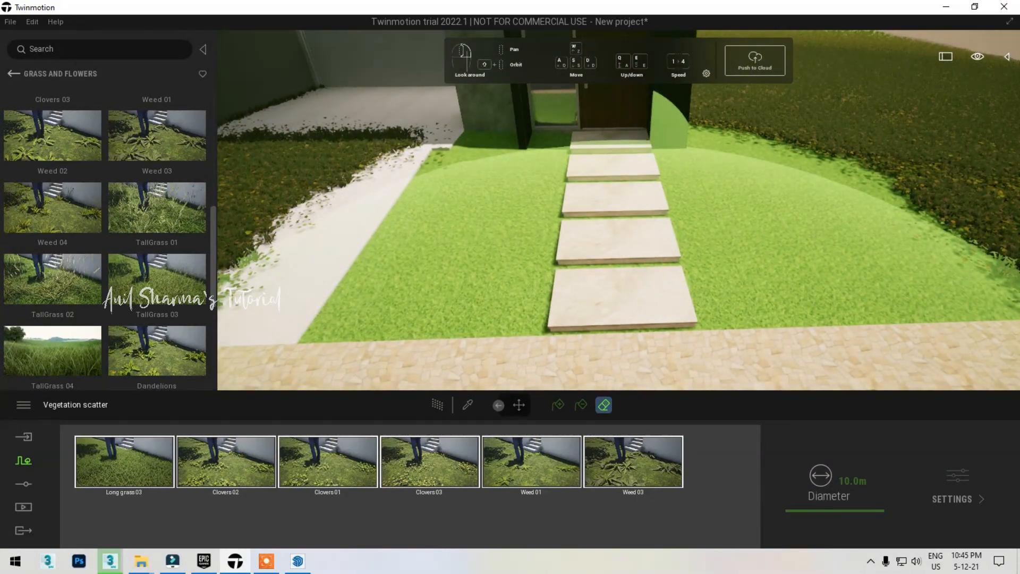
key(ctrl+z)
Set the eraser diameter to 1.7 m and erase the scattered vegetation from the grass strip along the road.
key(s)
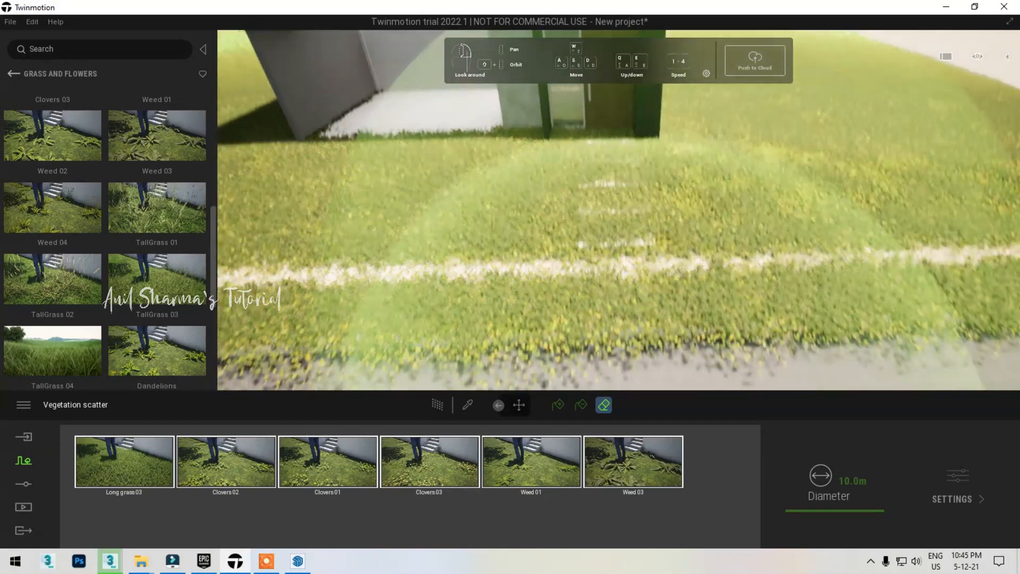
drag(845, 485, 792, 486)
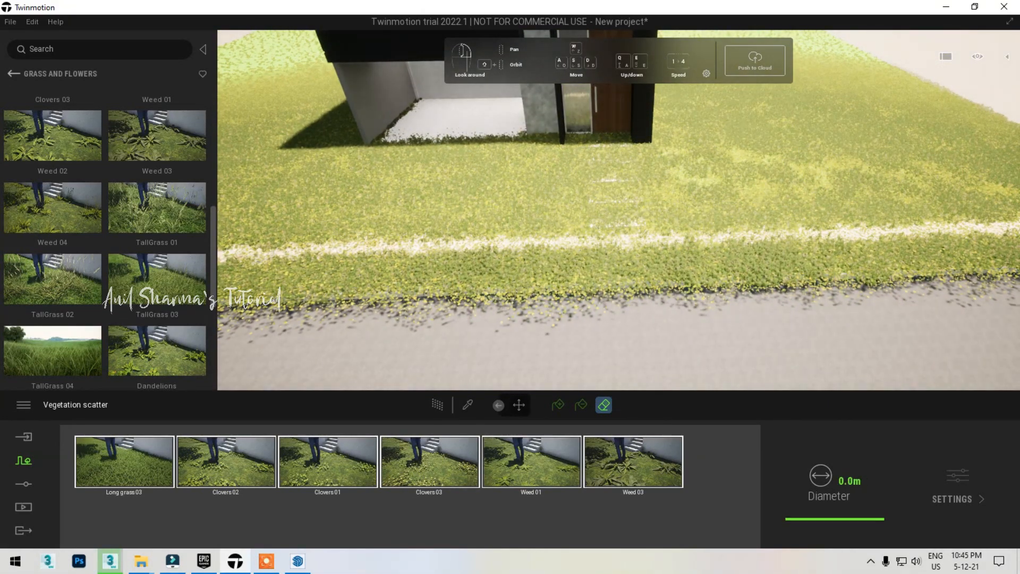
mouse_move(563, 240)
right_down()
mouse_move(553, 243)
mouse_move(577, 242)
right_up()
key(w)
drag(604, 273, 255, 287)
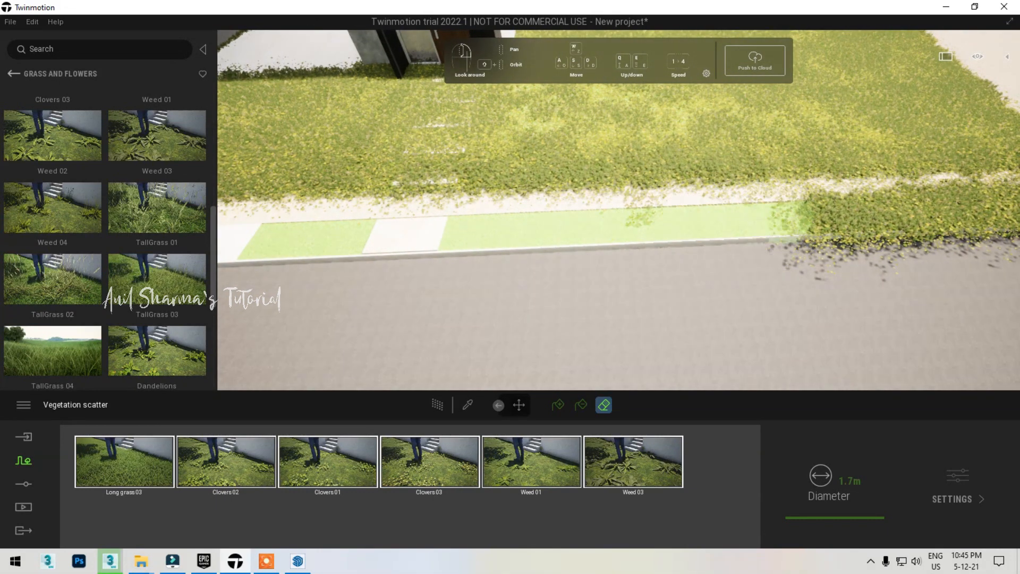
key(d)
drag(745, 232, 714, 229)
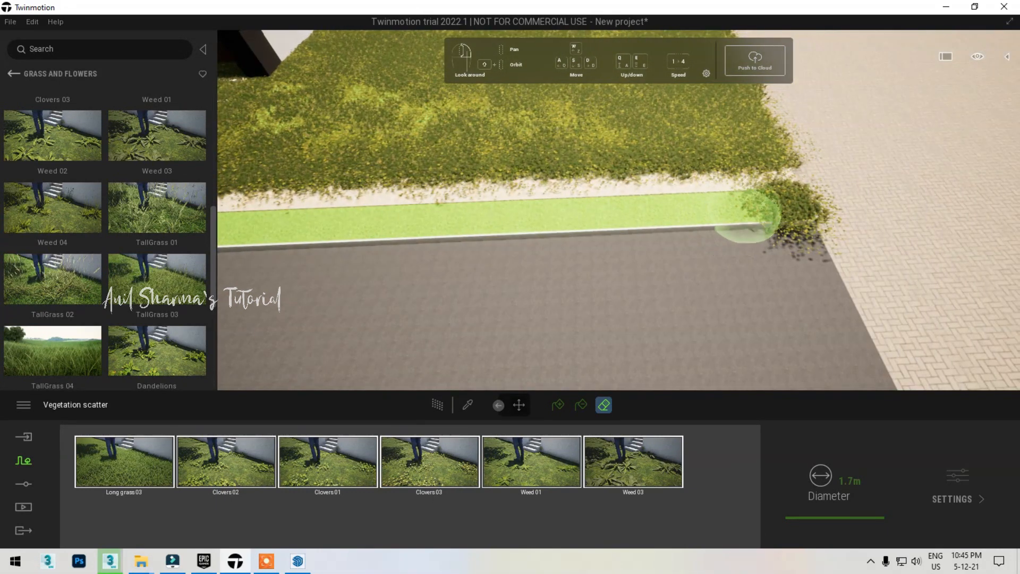
Erase the scattered vegetation from the stepping-stone path leading up to the front door.
key(a)
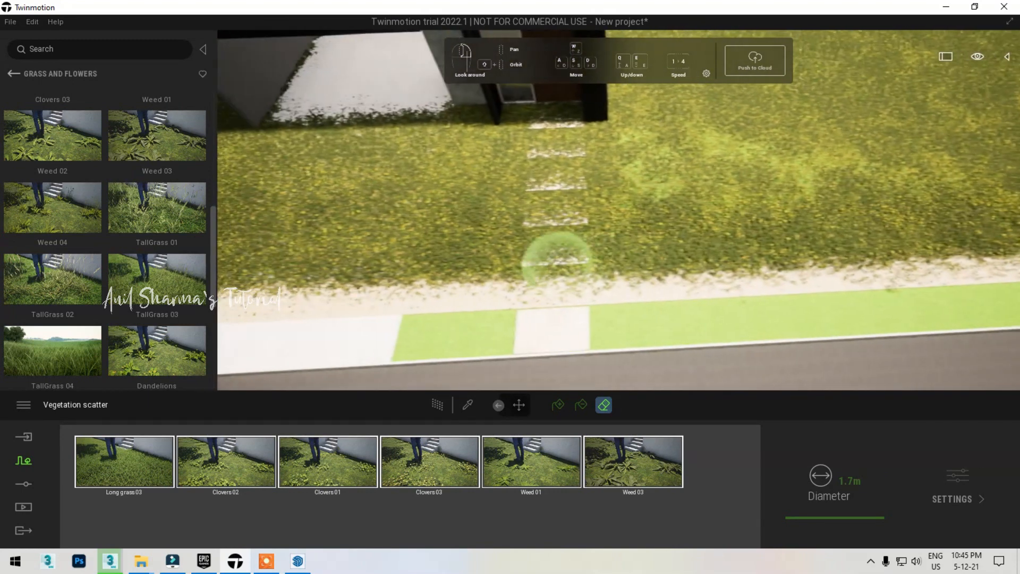
key(w)
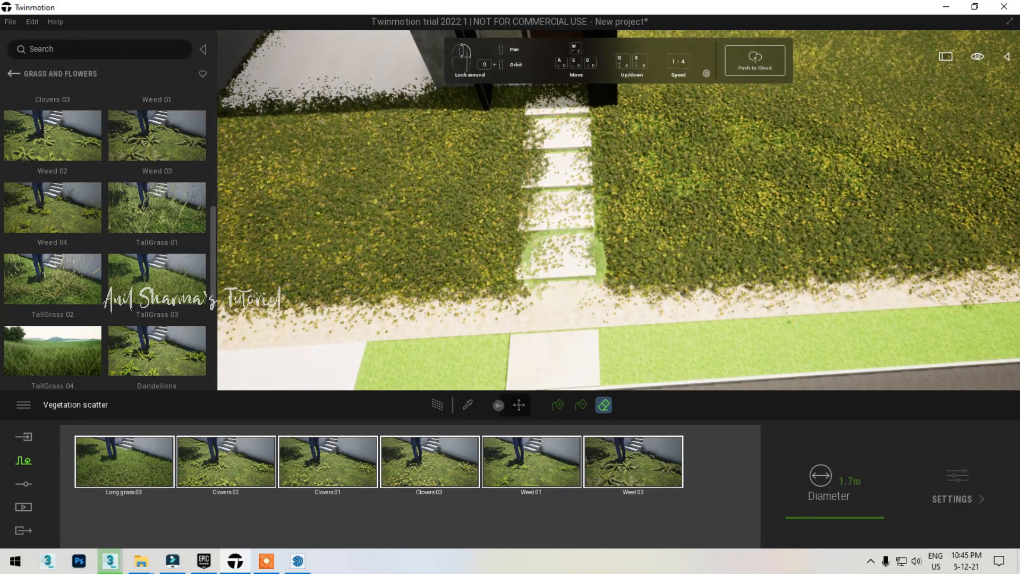
right_drag(560, 250, 562, 307)
key(w)
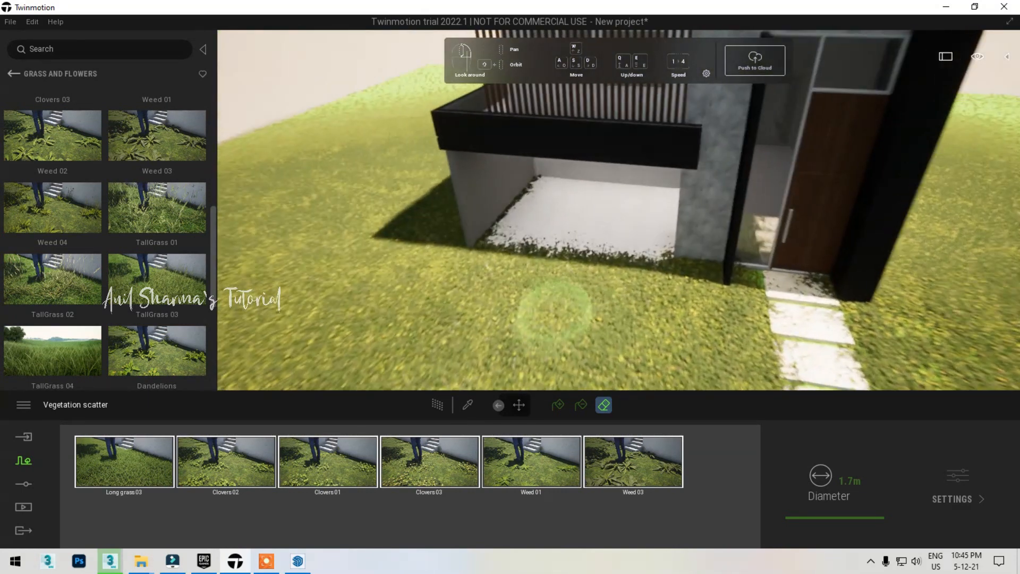
key(d)
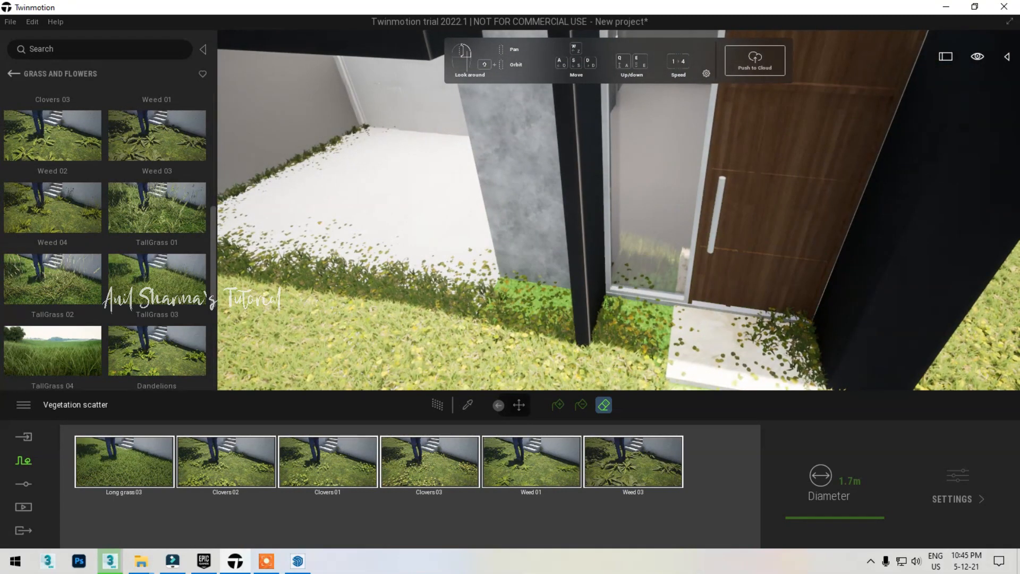
key(s)
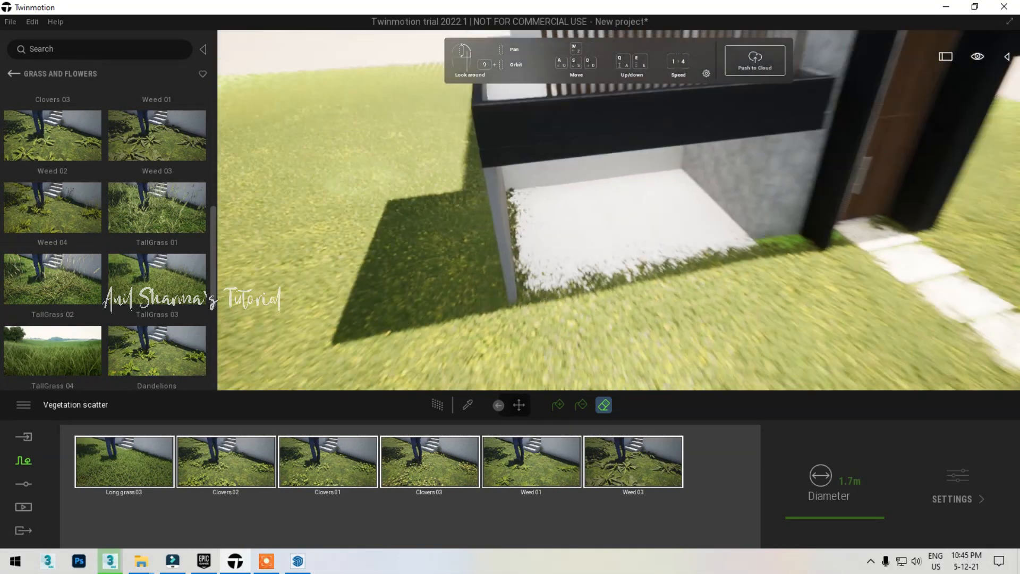
Scatter all six grass, clover and weed models over the roadside strip.
mouse_move(364, 170)
right_down()
mouse_move(345, 175)
mouse_move(351, 202)
right_up()
key(w)
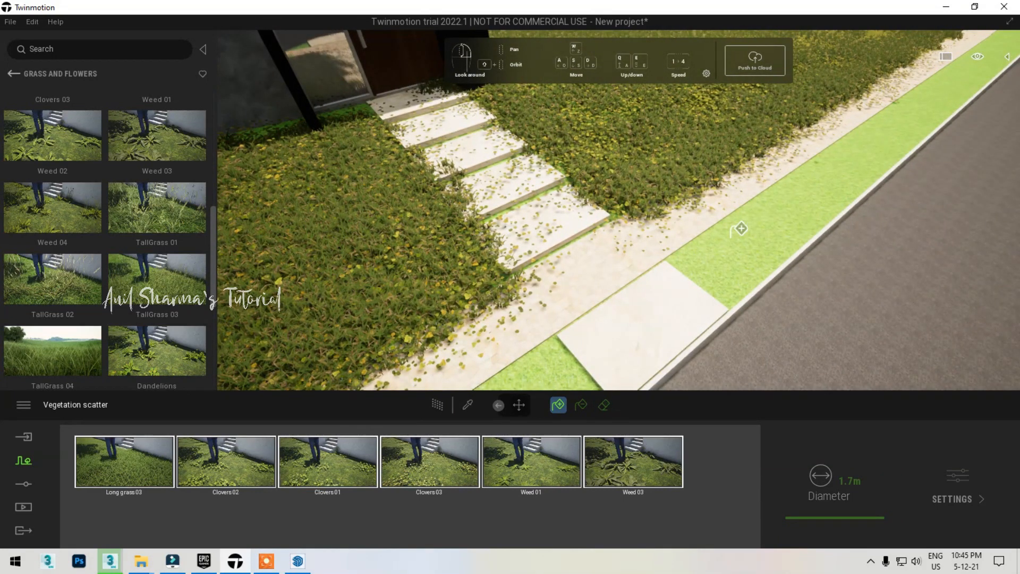
click(755, 233)
key(s)
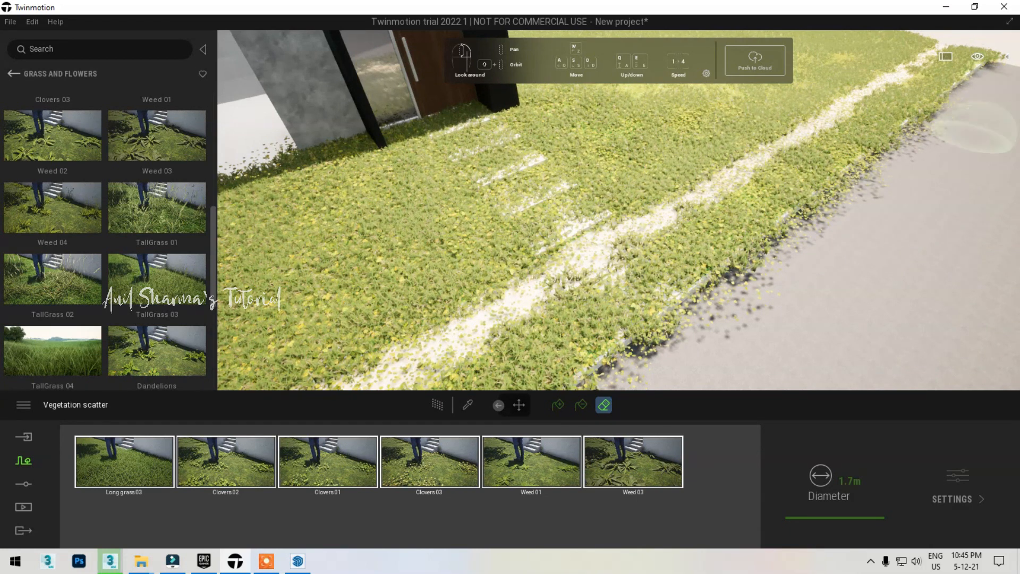
Erase the vegetation along the whole roadside strip and from the stepping stones with the 1.7 m eraser.
mouse_move(951, 130)
mouse_down()
mouse_move(911, 148)
mouse_move(839, 233)
mouse_move(711, 346)
mouse_up()
right_drag(702, 338, 674, 327)
drag(728, 249, 741, 292)
right_drag(741, 313, 714, 315)
mouse_move(871, 300)
mouse_down()
mouse_move(706, 319)
mouse_move(838, 307)
mouse_up()
right_drag(656, 347, 693, 344)
mouse_move(887, 312)
mouse_down()
mouse_move(574, 308)
mouse_move(334, 328)
mouse_up()
middle_drag(335, 328, 695, 333)
drag(414, 319, 723, 342)
mouse_move(642, 353)
right_down()
mouse_move(587, 342)
mouse_move(660, 336)
mouse_move(651, 350)
right_up()
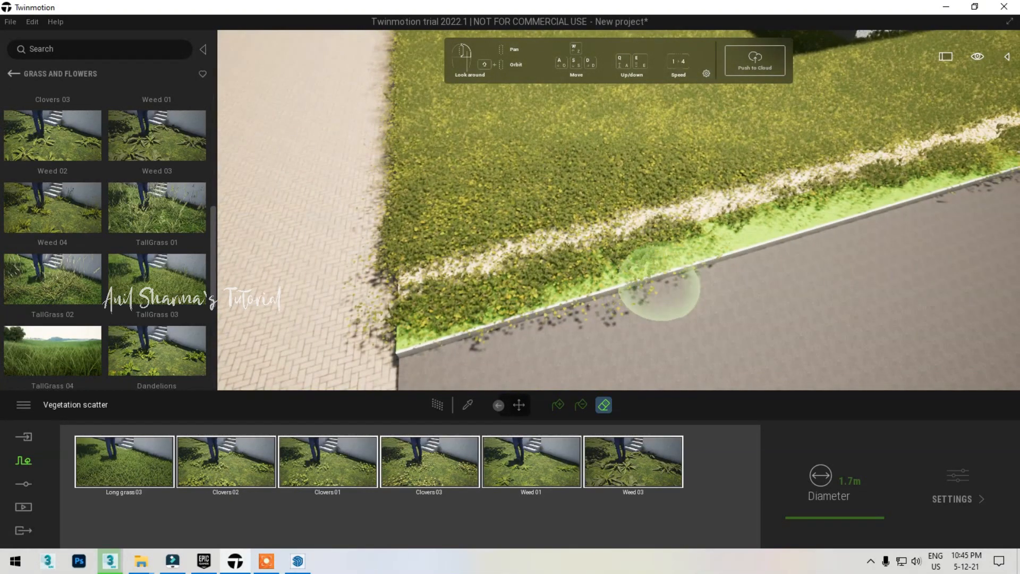
drag(665, 289, 536, 294)
key(d)
right_drag(828, 216, 815, 225)
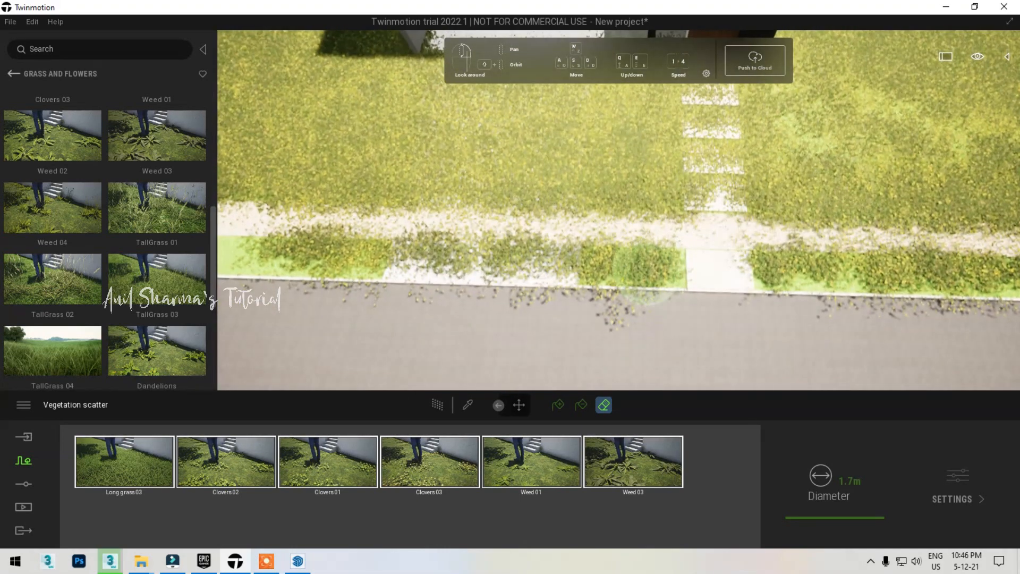
mouse_move(479, 256)
mouse_down()
mouse_move(271, 264)
mouse_move(890, 284)
mouse_move(751, 296)
mouse_up()
key(d)
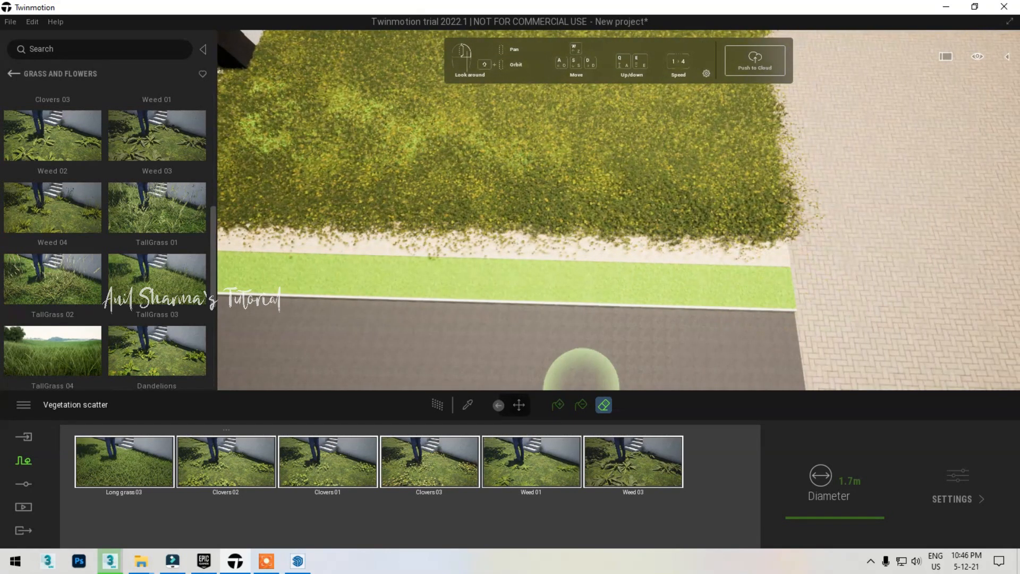
Scatter only Long grass 03 over the roadside strip.
click(519, 405)
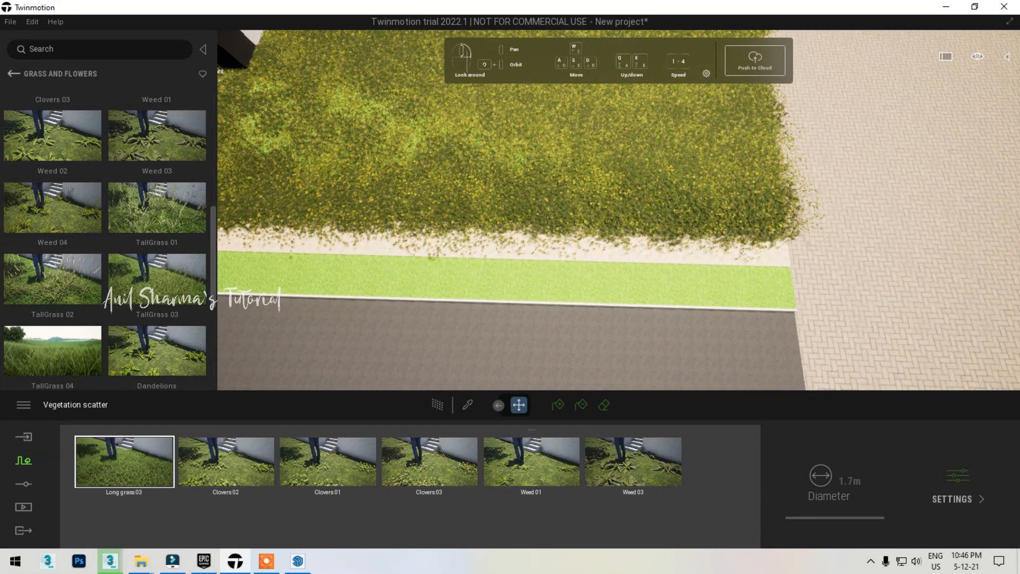
click(558, 405)
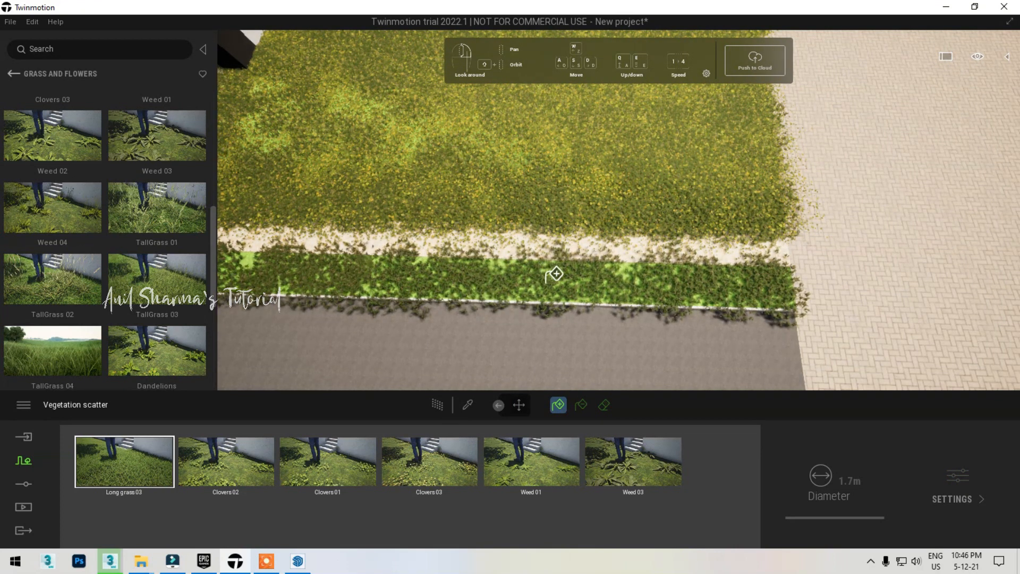
mouse_move(537, 272)
right_down()
mouse_move(505, 281)
mouse_move(537, 271)
right_up()
Select all six scatter models and erase the remaining vegetation from the stepping-stone path and its entrance slab.
click(603, 405)
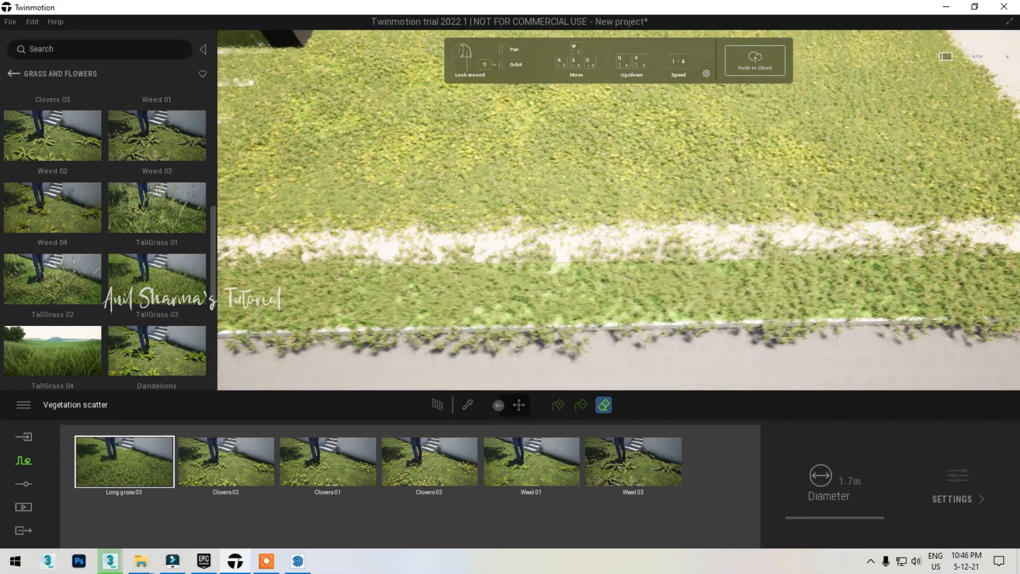
key(s)
key(a)
drag(654, 272, 649, 204)
mouse_move(645, 228)
mouse_down()
mouse_move(637, 124)
mouse_move(600, 354)
mouse_up()
shift+click(124, 462)
mouse_move(615, 203)
mouse_down()
mouse_move(637, 114)
mouse_move(632, 154)
mouse_move(597, 228)
mouse_up()
right_drag(637, 318, 637, 223)
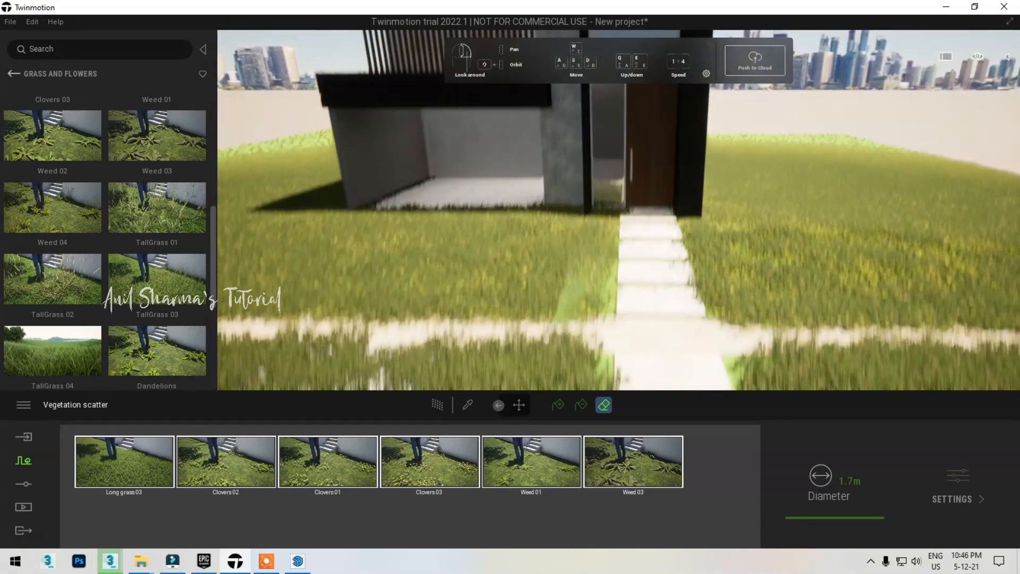
Place Tropical palm 1 plants from the bushes library beside the stepping-stone path at the front door.
scroll(618, 265, down, 5)
scroll(618, 266, up, 5)
right_drag(618, 265, 574, 276)
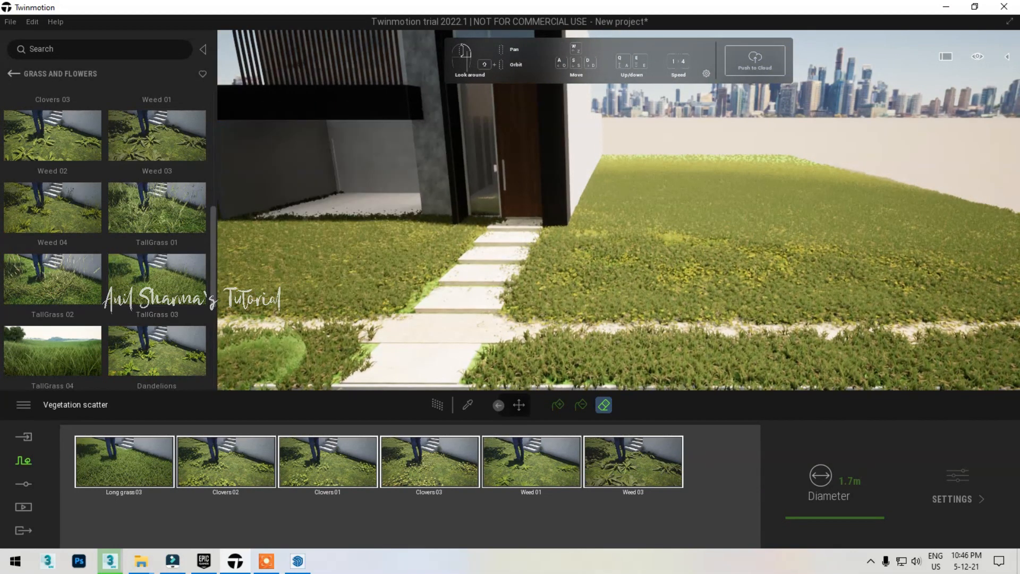
click(14, 74)
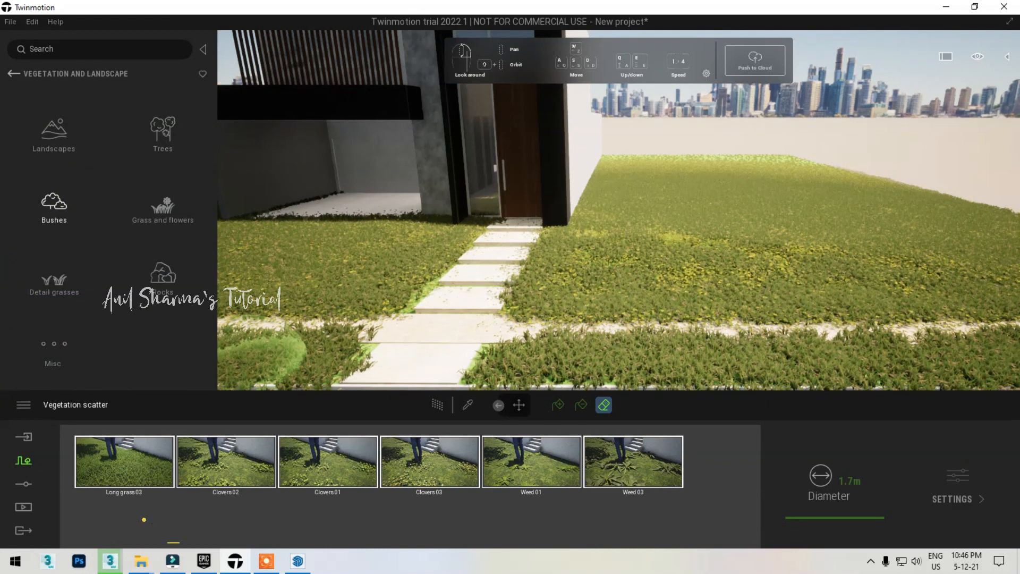
click(54, 206)
drag(154, 191, 570, 249)
click(571, 252)
shift+middle_drag(621, 276, 645, 313)
click(611, 264)
click(626, 305)
click(632, 341)
Continue the row of Tropical palm 1 plants along the front edge of the lawn on the garage side.
mouse_move(518, 335)
shift+middle_down()
mouse_move(515, 345)
mouse_move(492, 344)
shift+middle_up()
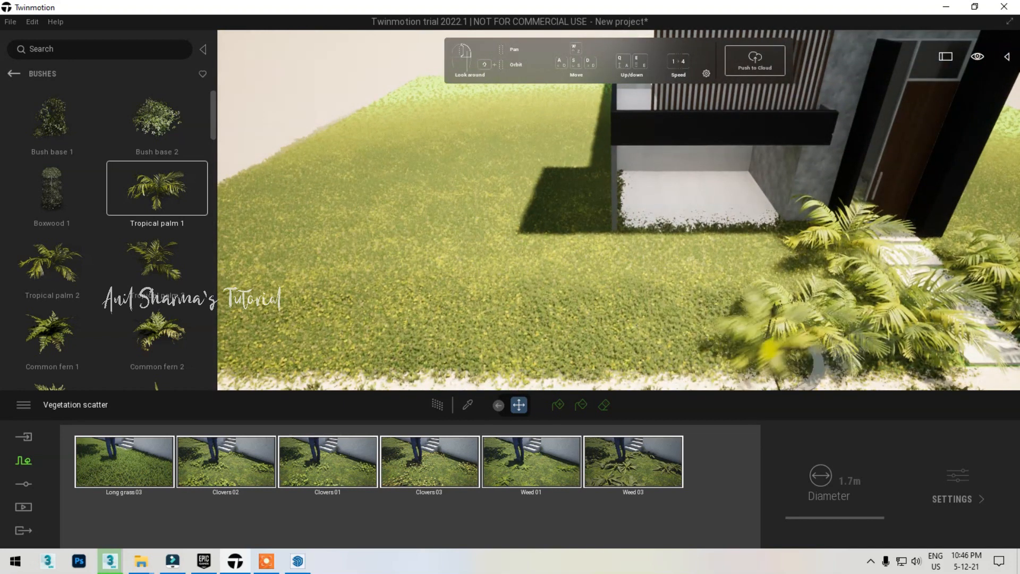
click(487, 343)
click(369, 337)
click(261, 319)
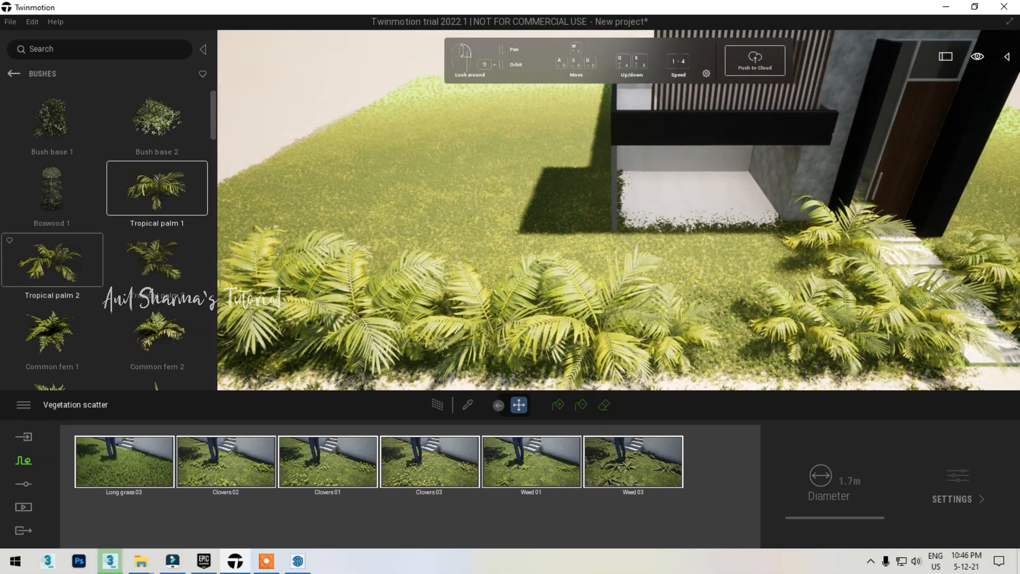
key(Escape)
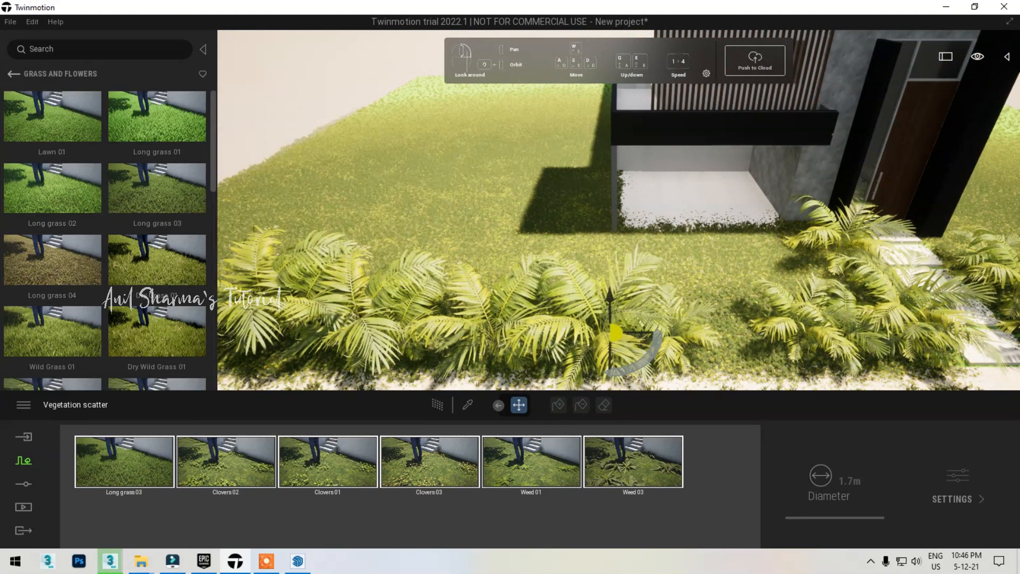
Fill the gap in the palm row before the garage with Tropical palm 2 and the tropical palm variant next to it.
click(14, 73)
click(54, 234)
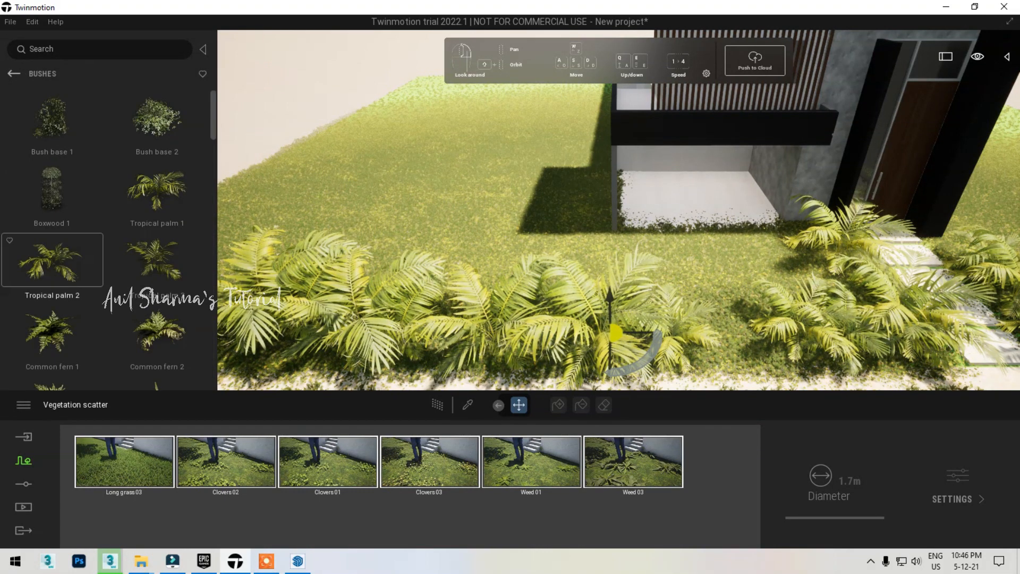
drag(52, 259, 584, 274)
drag(721, 237, 723, 239)
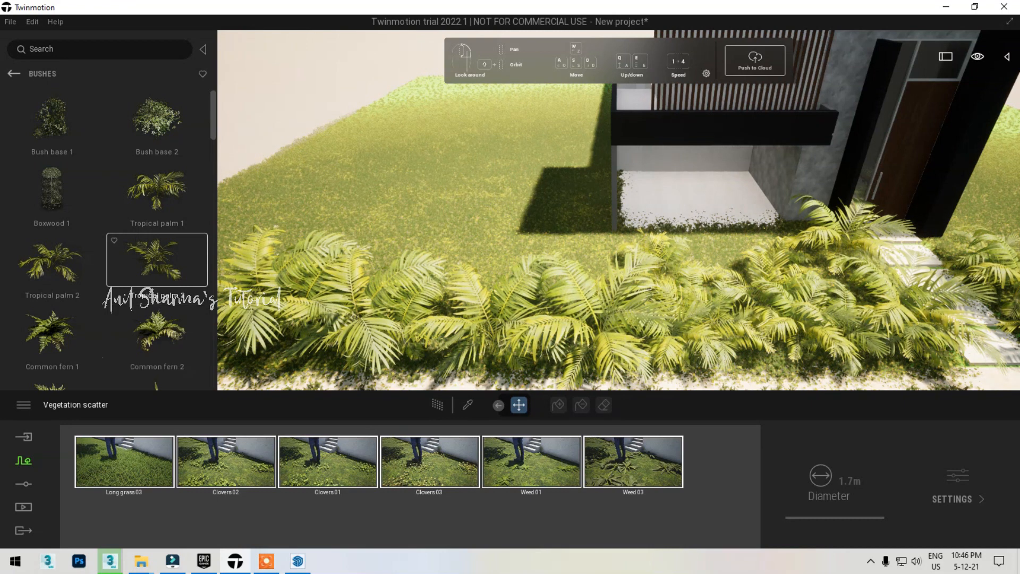
drag(156, 259, 728, 271)
Place Bush base 1 and Bush base 2 shrubs in front of the garage and on the lawn across the path.
drag(51, 117, 607, 262)
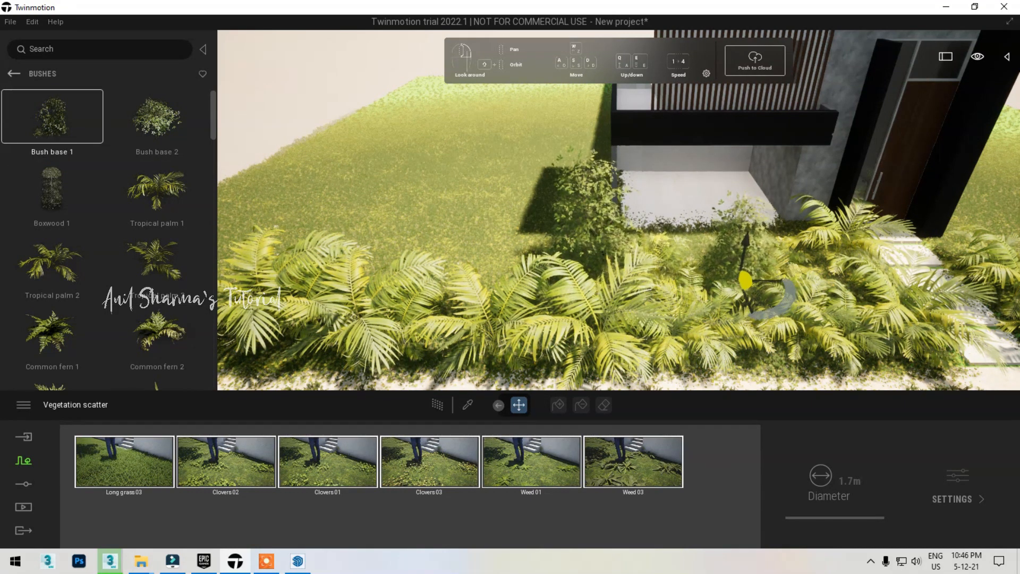
click(743, 286)
click(157, 117)
scroll(849, 324, down, 4)
middle_drag(850, 324, 683, 301)
scroll(836, 318, up, 3)
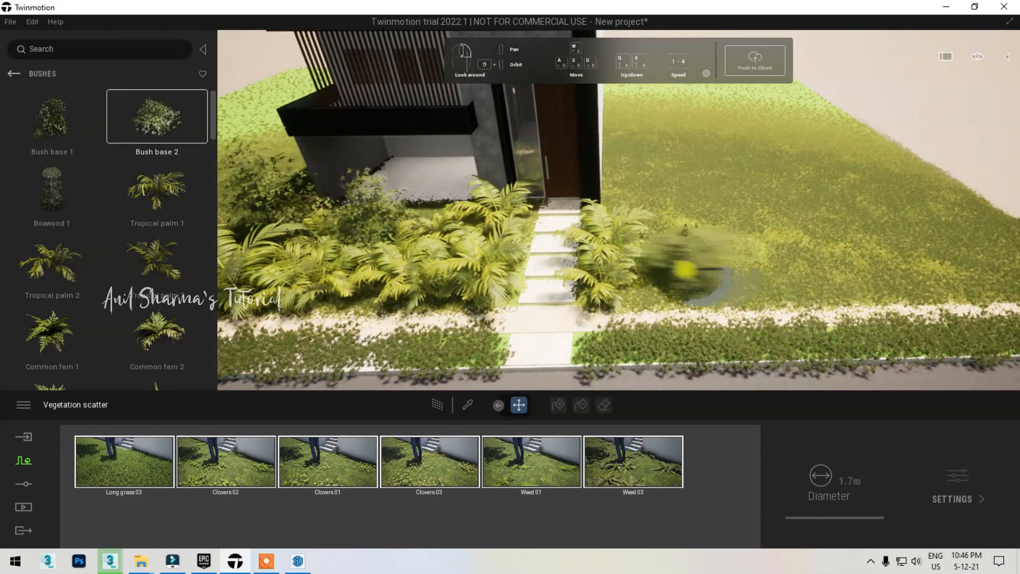
click(749, 243)
click(52, 116)
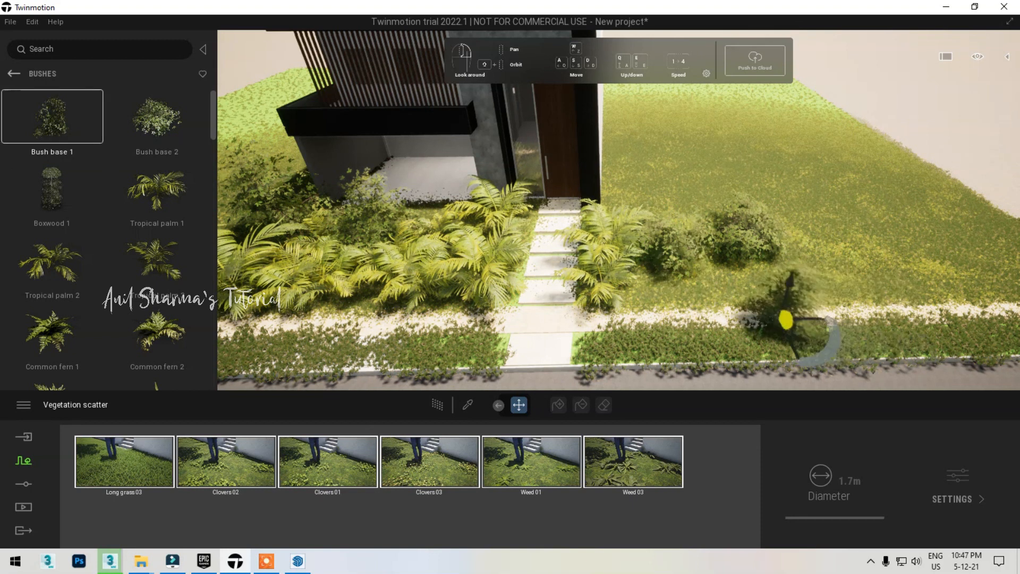
click(811, 278)
Place three Common fern 2 plants around the shrubs on the lawn across the path from the garage.
click(157, 188)
click(156, 332)
click(725, 290)
click(830, 287)
click(856, 283)
Place Rhapis excelsa 1 plants on the roadside strip on both sides of the entrance slab.
scroll(844, 281, down, 3)
middle_drag(635, 250, 626, 259)
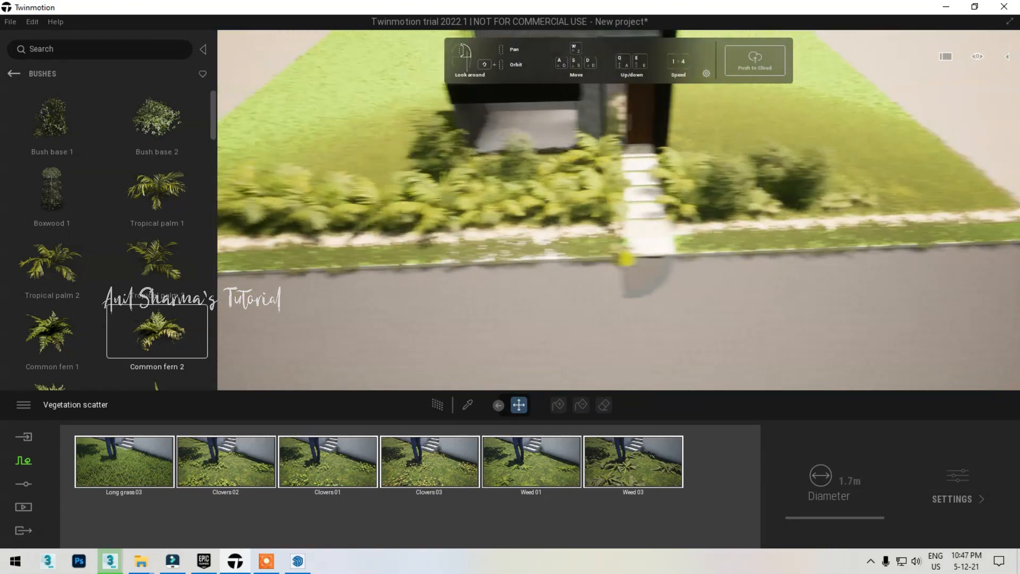
scroll(156, 297, down, 4)
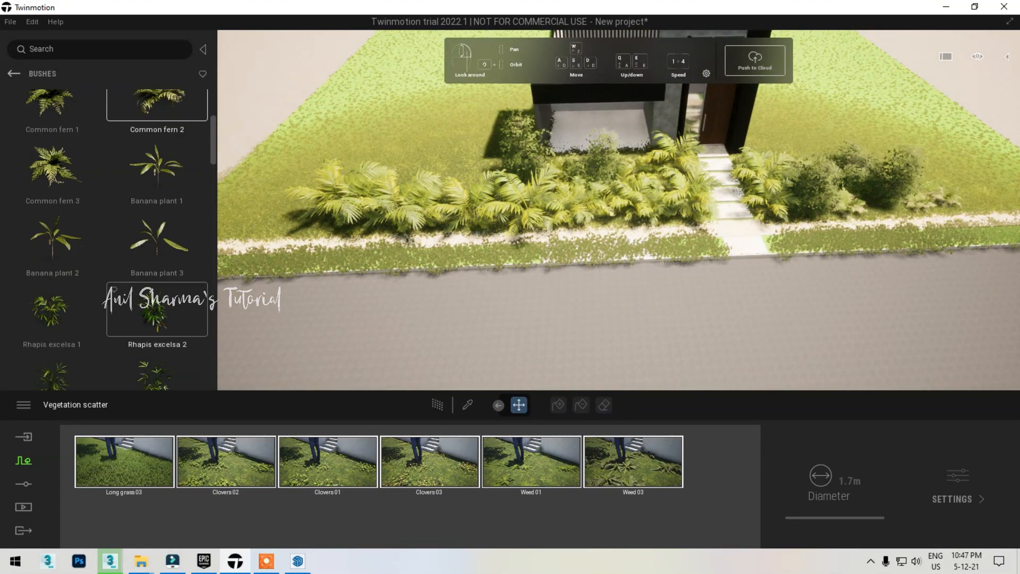
scroll(771, 177, up, 4)
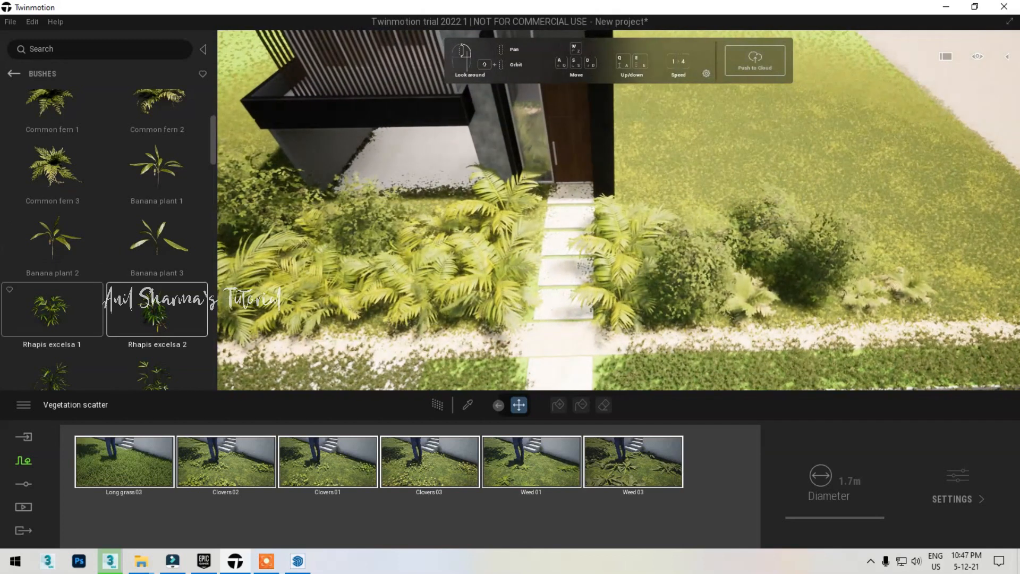
click(52, 310)
scroll(372, 248, down, 1)
middle_drag(373, 248, 374, 142)
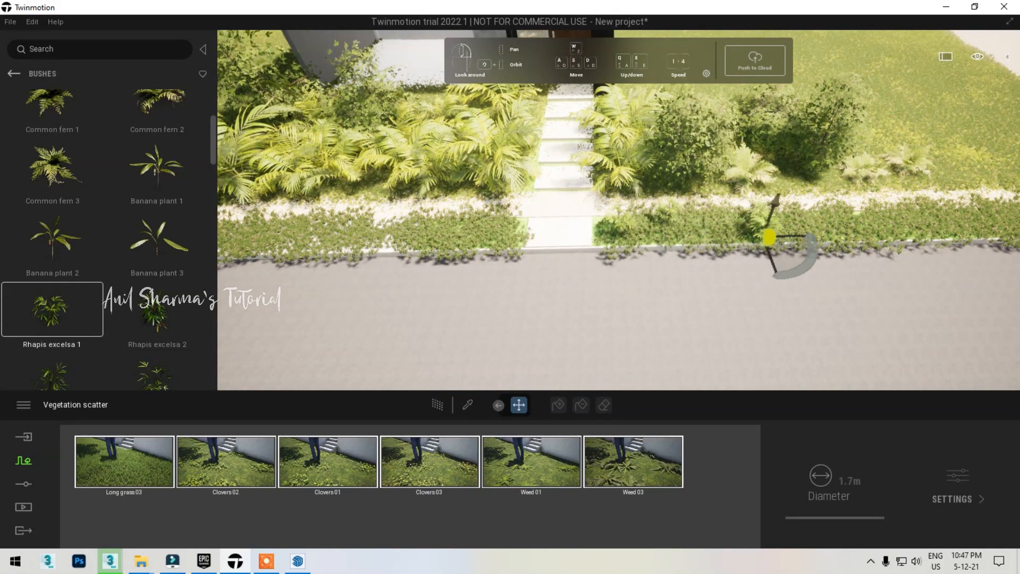
middle_drag(433, 234, 585, 237)
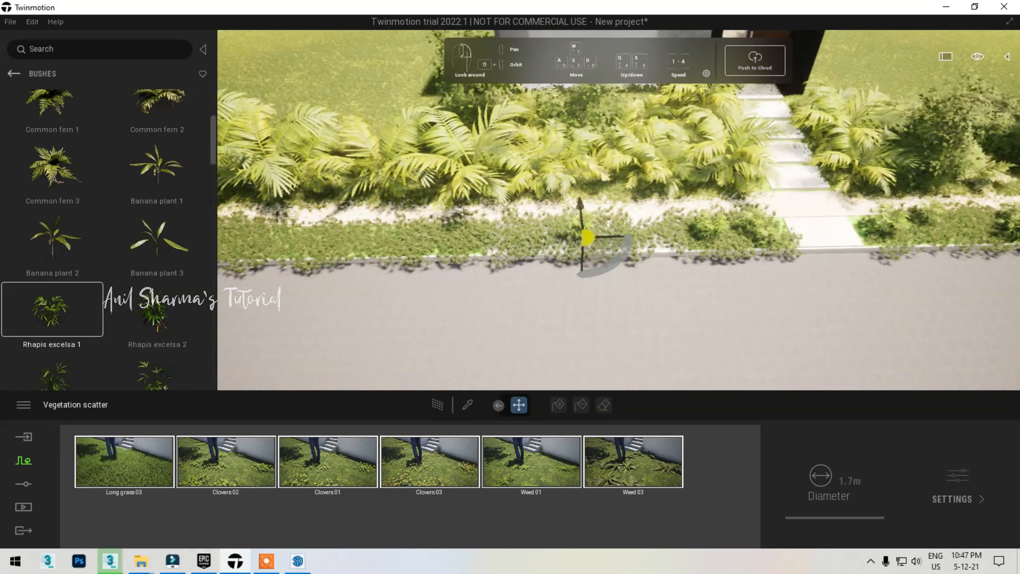
Add more Rhapis excelsa 1 plants along the roadside strip in front of the palm row.
middle_drag(500, 240, 553, 291)
click(577, 281)
click(387, 301)
click(509, 305)
key(d)
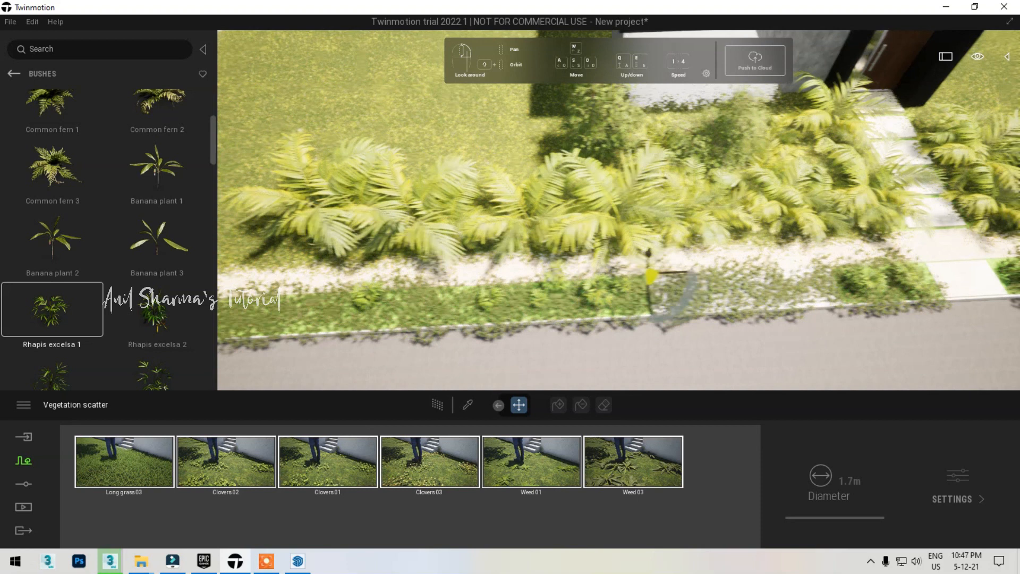
key(w)
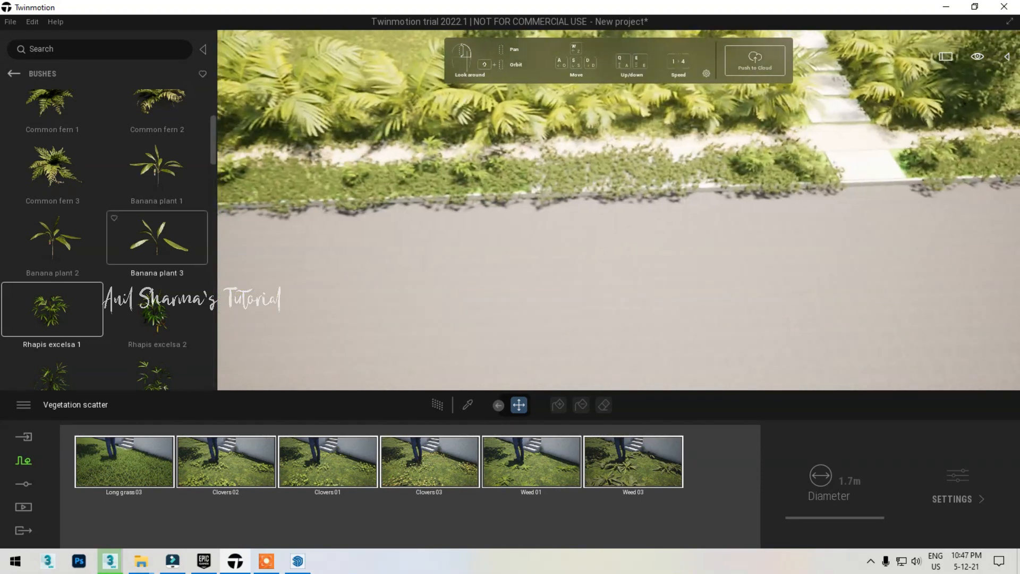
Examine the Grass and flowers, Rocks, Detail grasses and Misc categories of the vegetation library.
scroll(52, 159, down, 2)
click(14, 74)
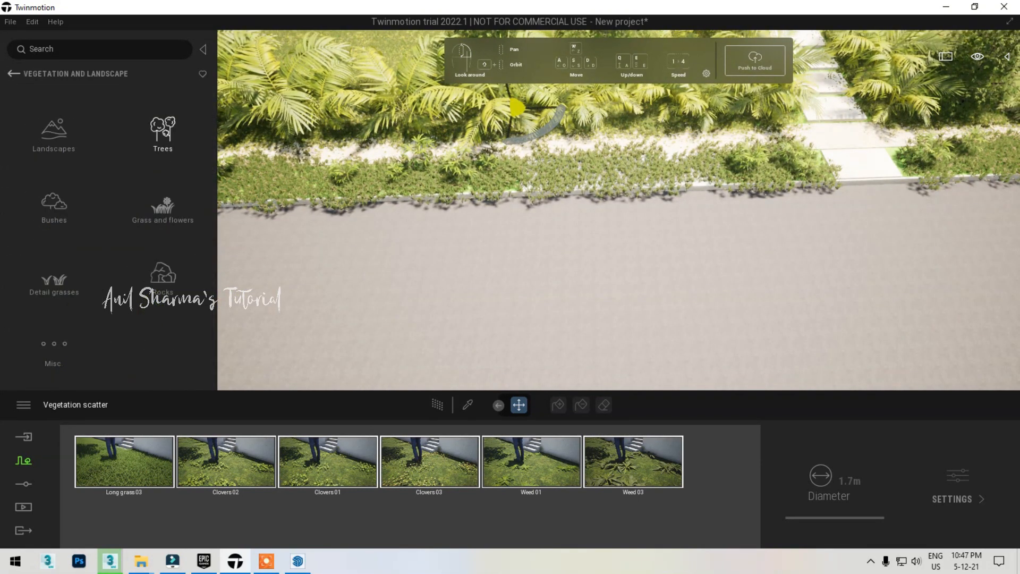
click(163, 207)
click(14, 74)
click(163, 273)
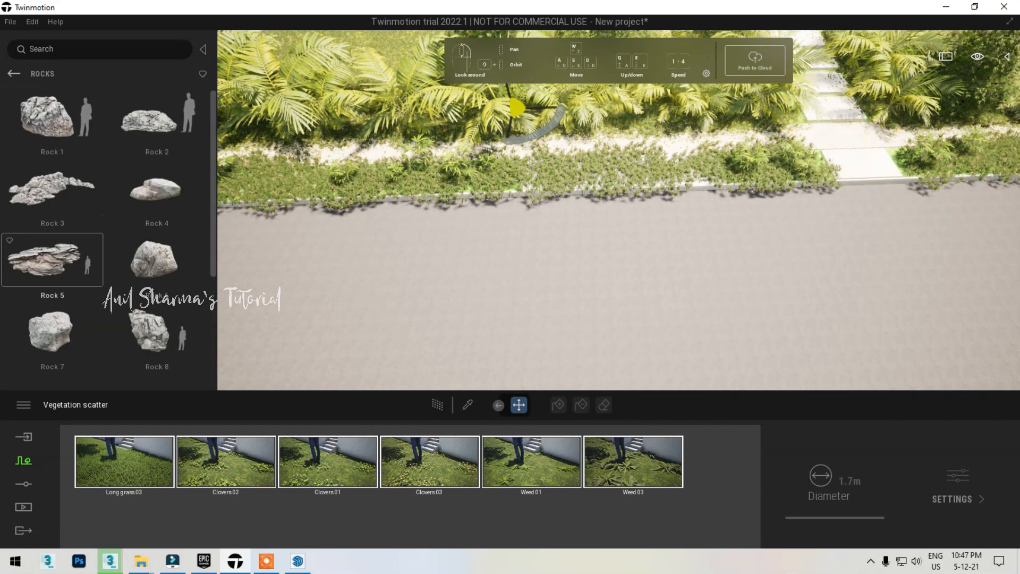
click(14, 74)
click(54, 282)
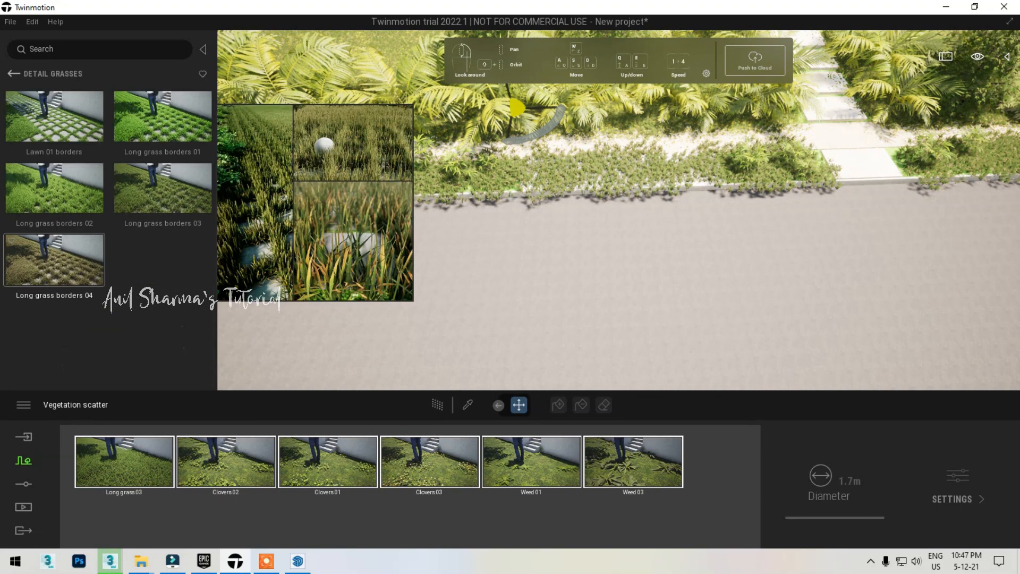
click(14, 73)
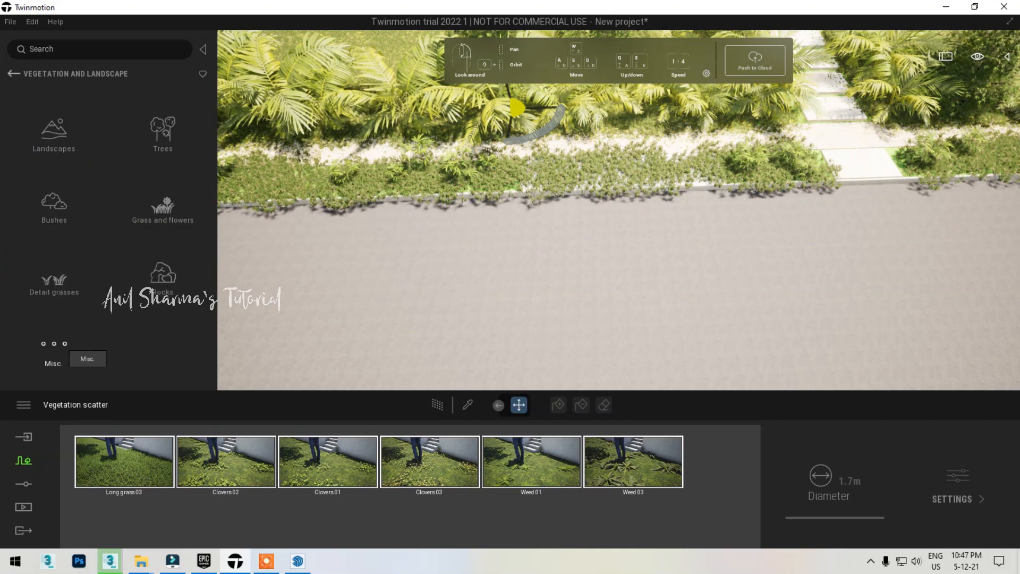
click(54, 281)
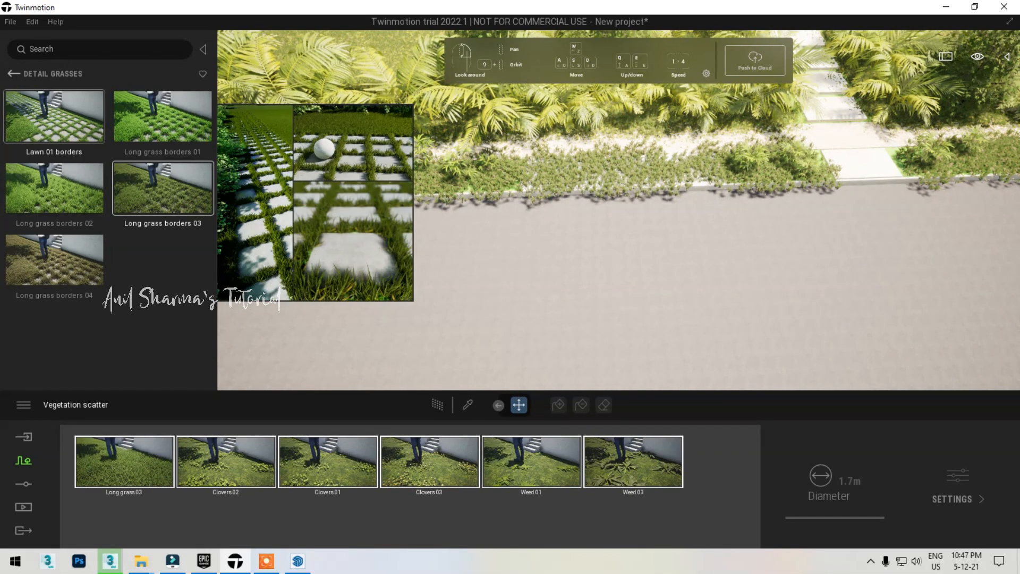
click(14, 74)
click(54, 352)
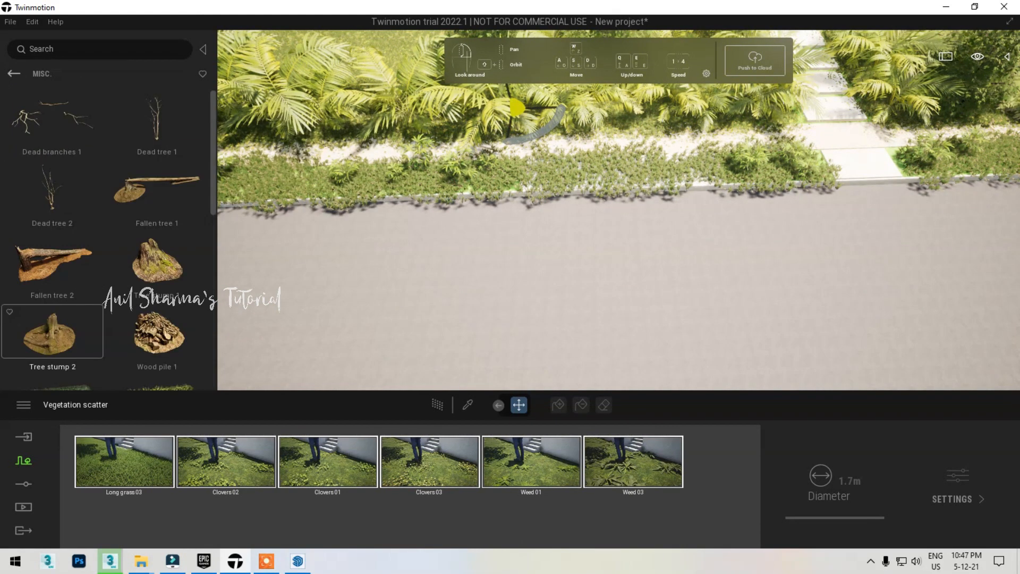
scroll(157, 229, down, 3)
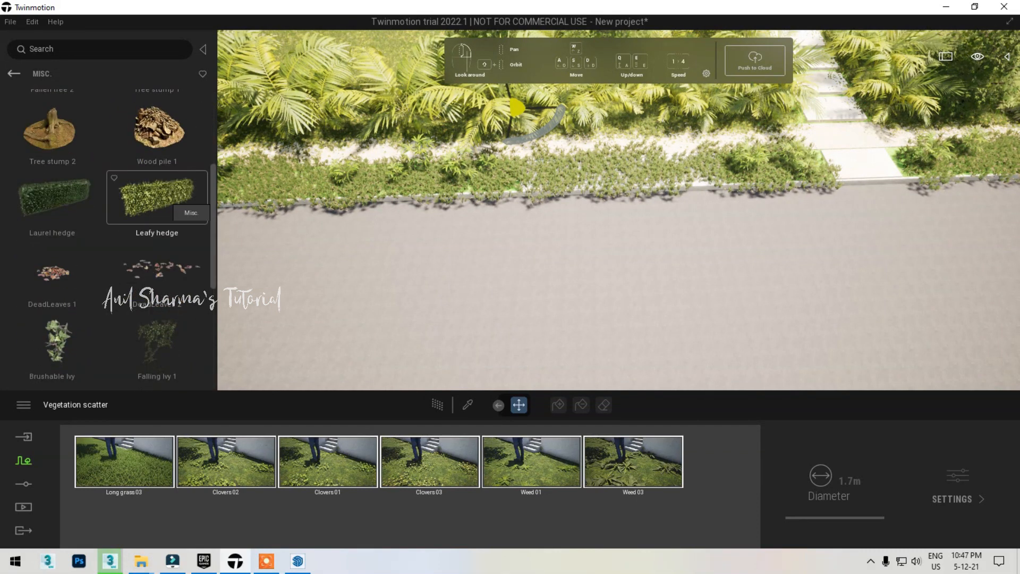
scroll(53, 117, up, 5)
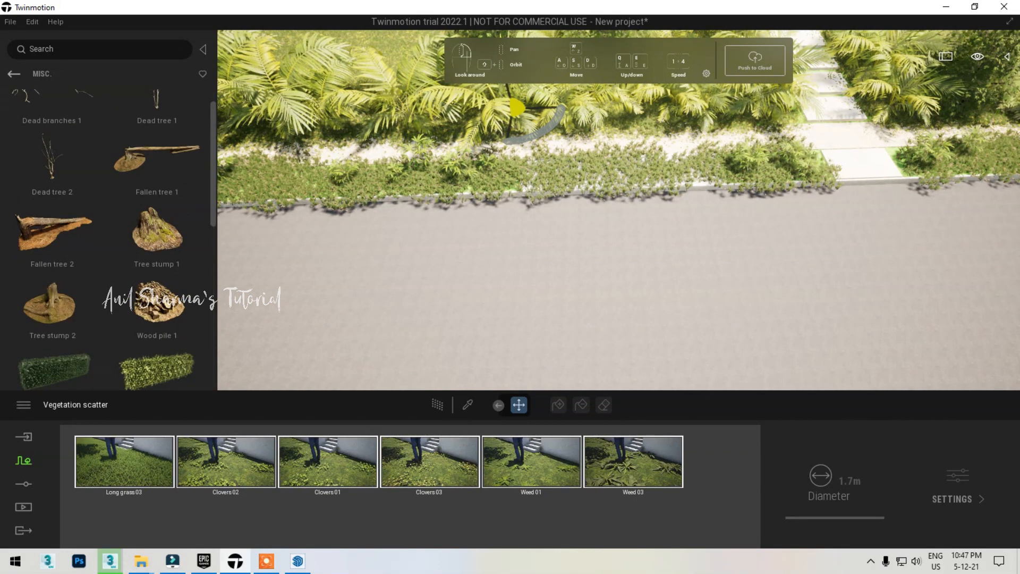
click(14, 74)
Try to place a Mango Tree from the tree library on the lawn beside the house.
click(159, 128)
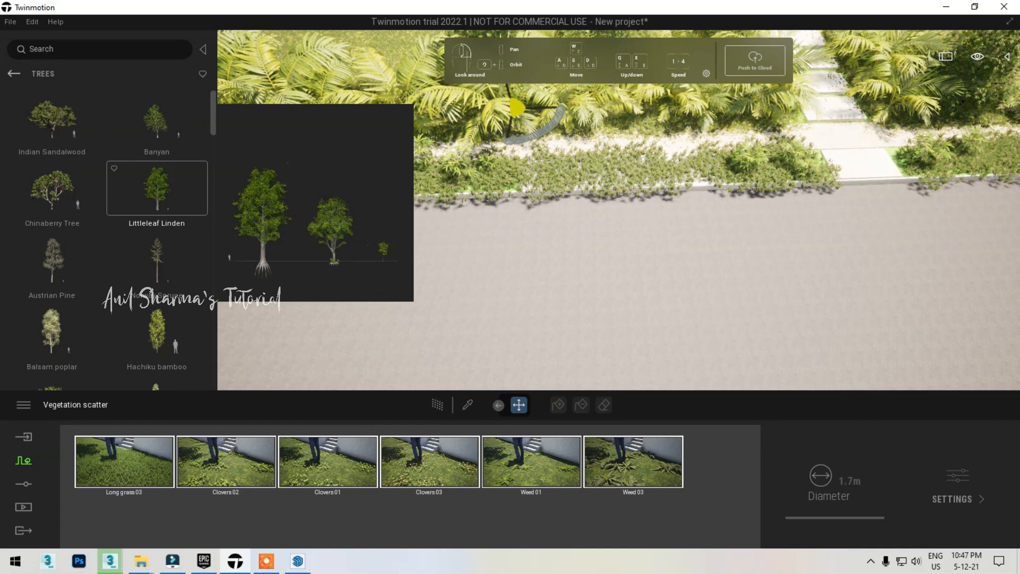
mouse_move(157, 189)
scroll(157, 277, down, 5)
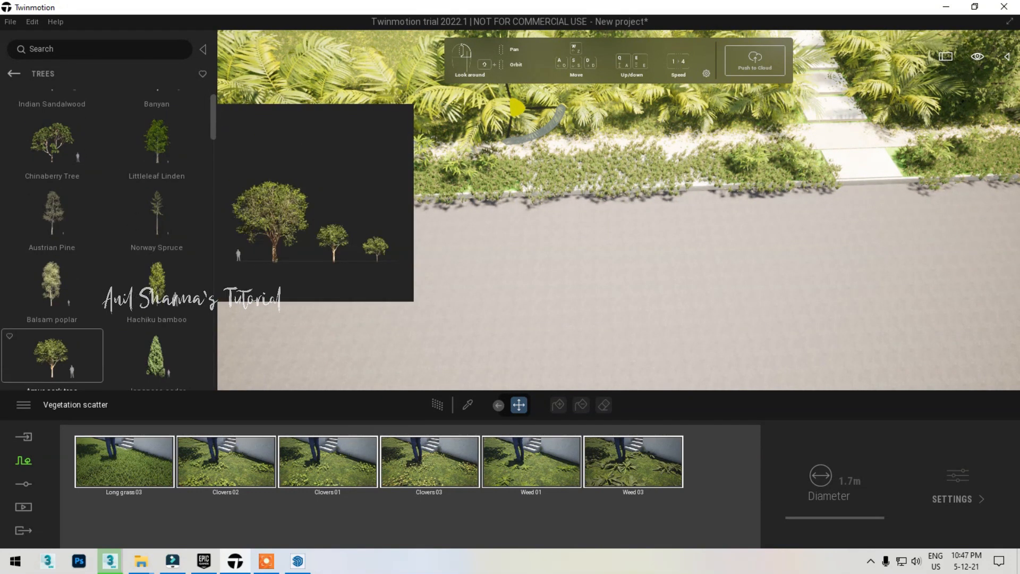
scroll(157, 276, down, 1)
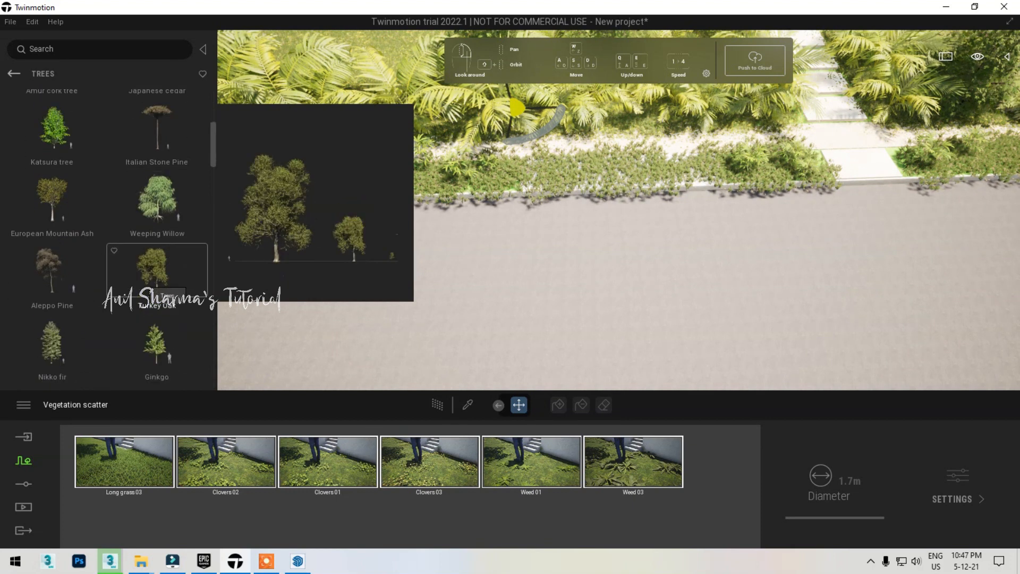
scroll(157, 276, down, 1)
scroll(52, 266, down, 3)
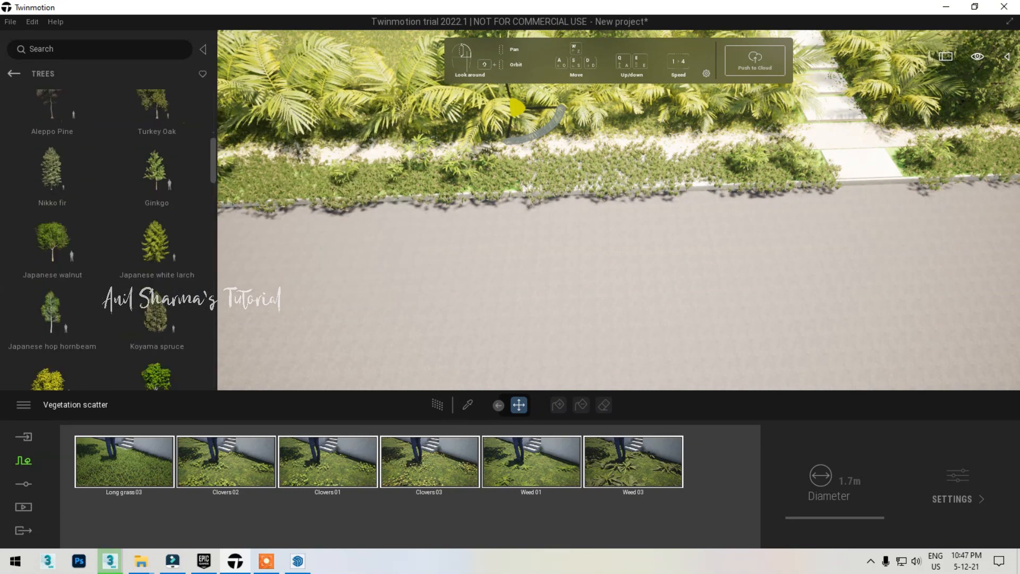
scroll(52, 271, down, 6)
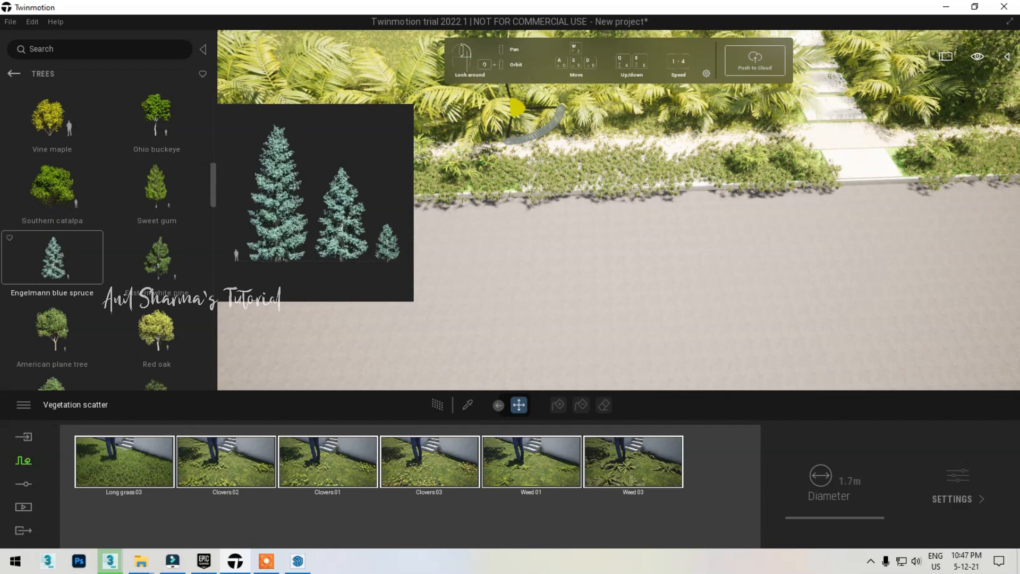
scroll(156, 244, down, 3)
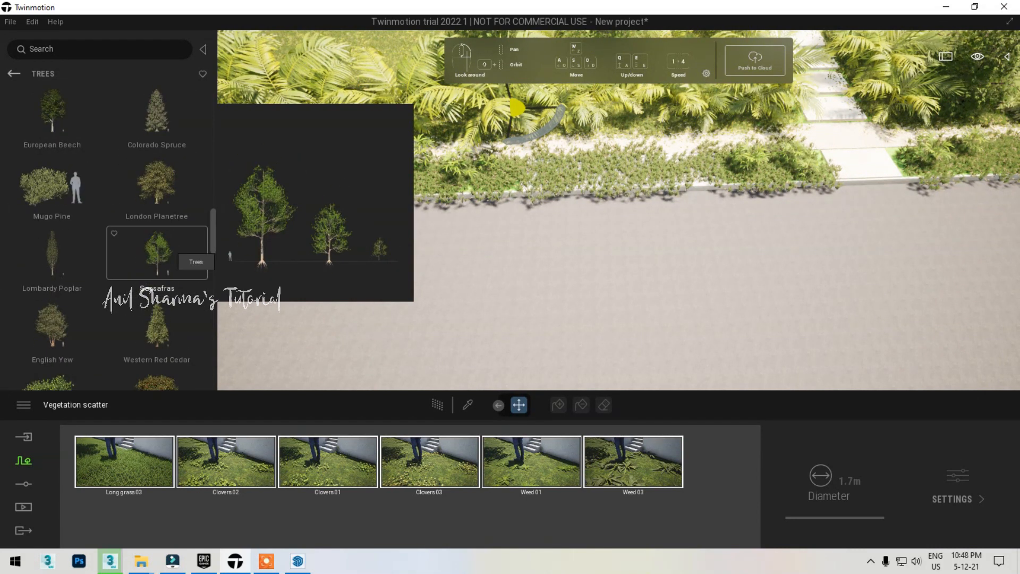
scroll(157, 245, down, 3)
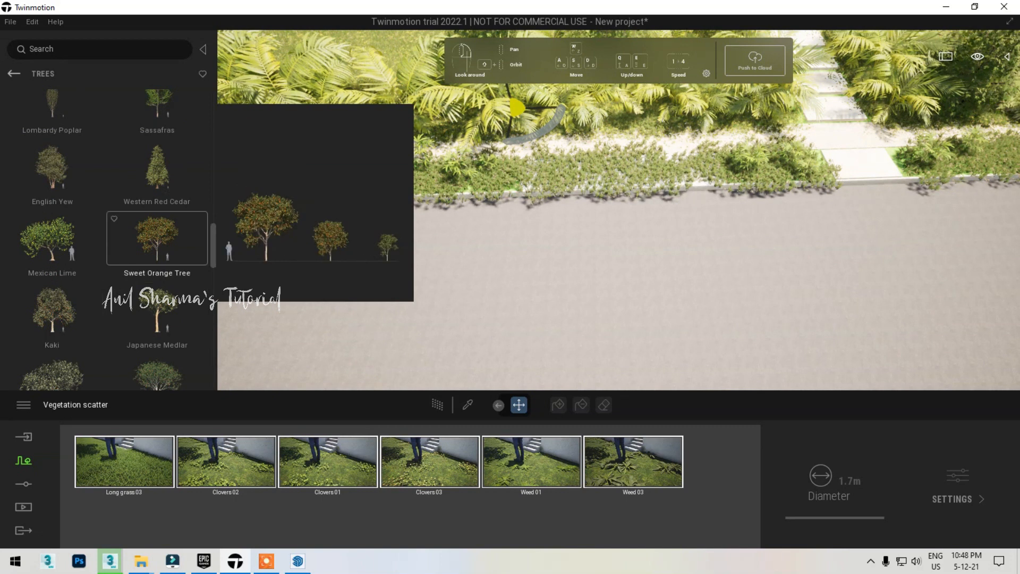
scroll(159, 319, down, 2)
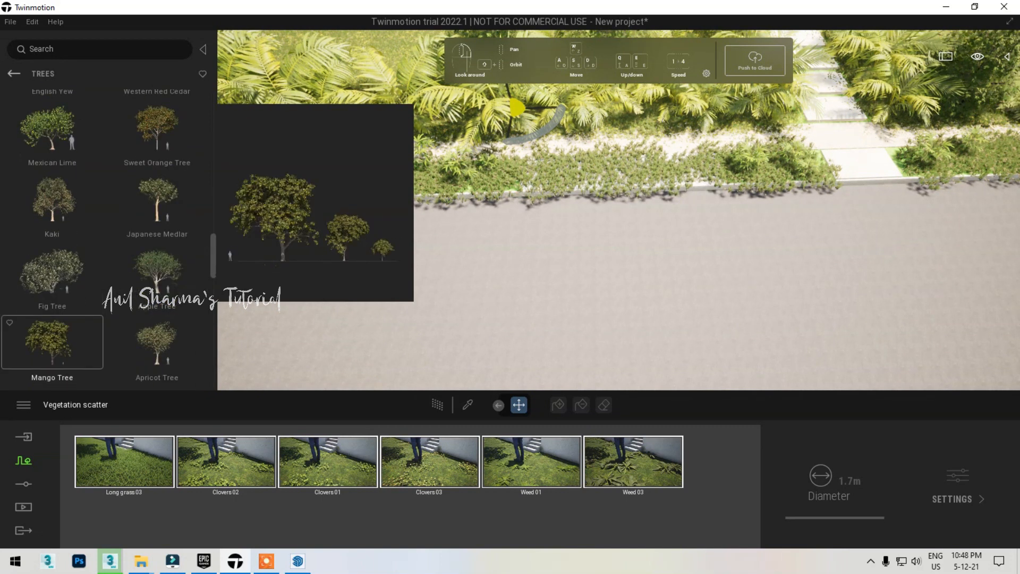
scroll(53, 297, down, 1)
drag(52, 279, 488, 202)
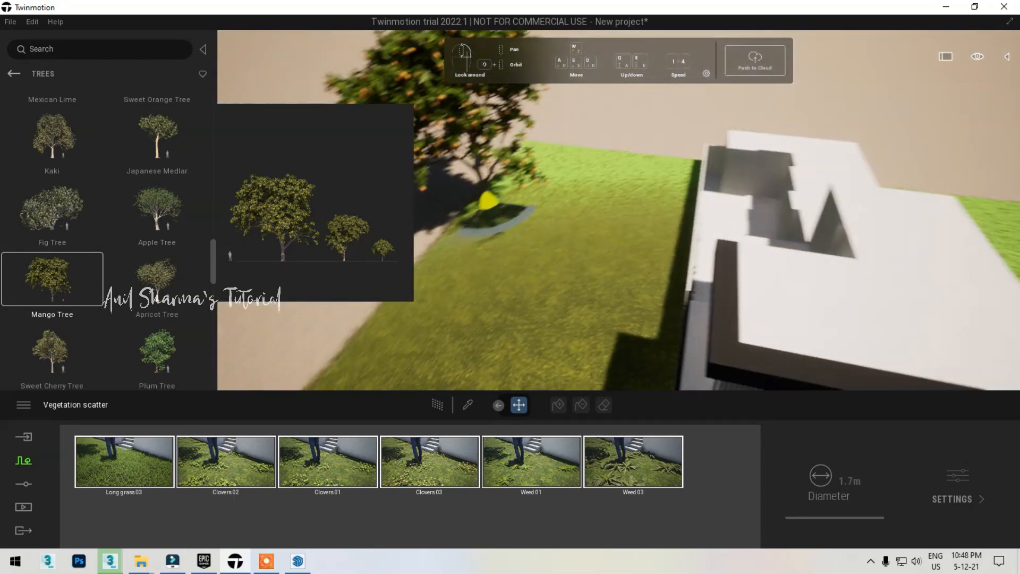
Place a single Norway Spruce on the lawn beside the house.
scroll(158, 286, down, 2)
mouse_move(157, 285)
mouse_down()
mouse_move(584, 238)
mouse_move(158, 284)
mouse_up()
scroll(158, 282, up, 9)
scroll(157, 283, up, 8)
scroll(158, 282, up, 5)
drag(158, 257, 158, 171)
scroll(158, 171, up, 5)
scroll(158, 259, up, 1)
drag(162, 265, 587, 228)
shift+middle_drag(587, 228, 597, 247)
click(544, 226)
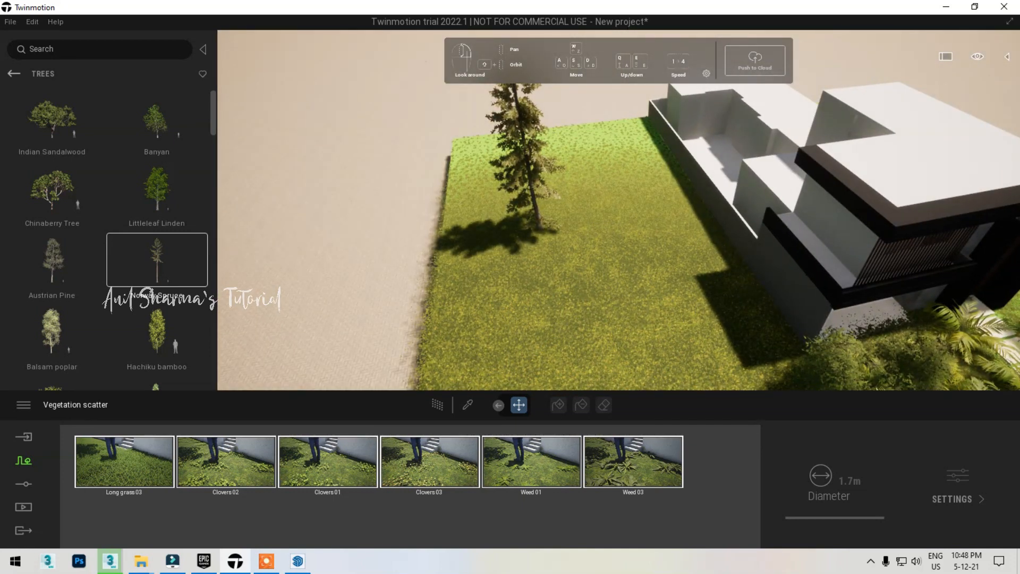
Switch to Vegetation paint, add Norway Spruce as the model to paint and select it.
click(23, 437)
click(24, 460)
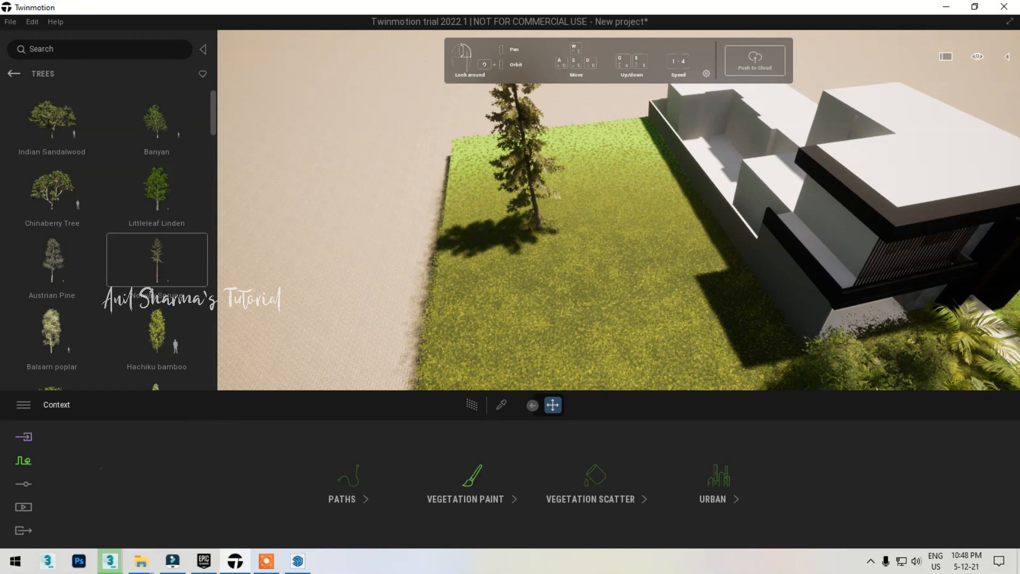
click(472, 483)
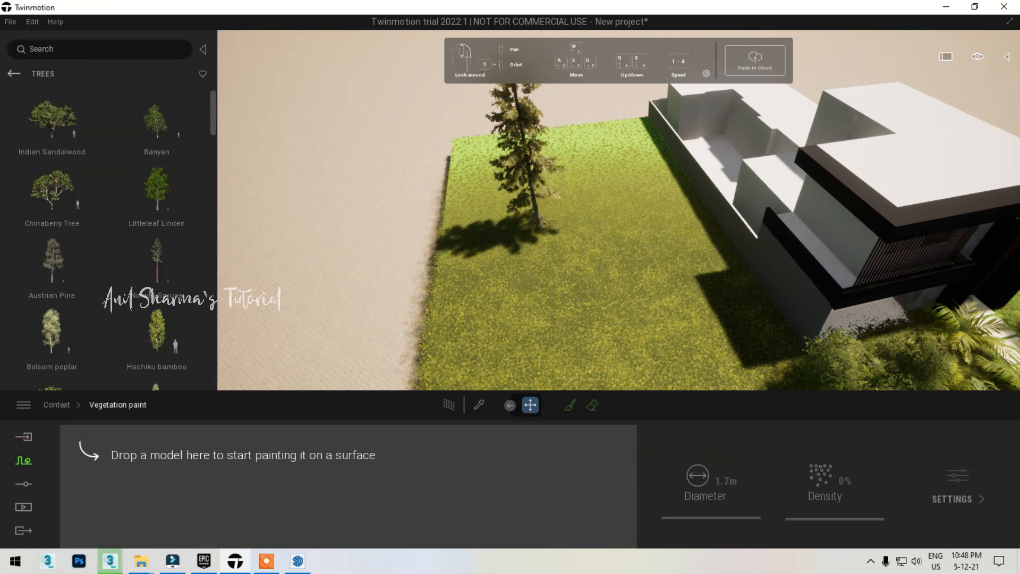
drag(157, 260, 124, 460)
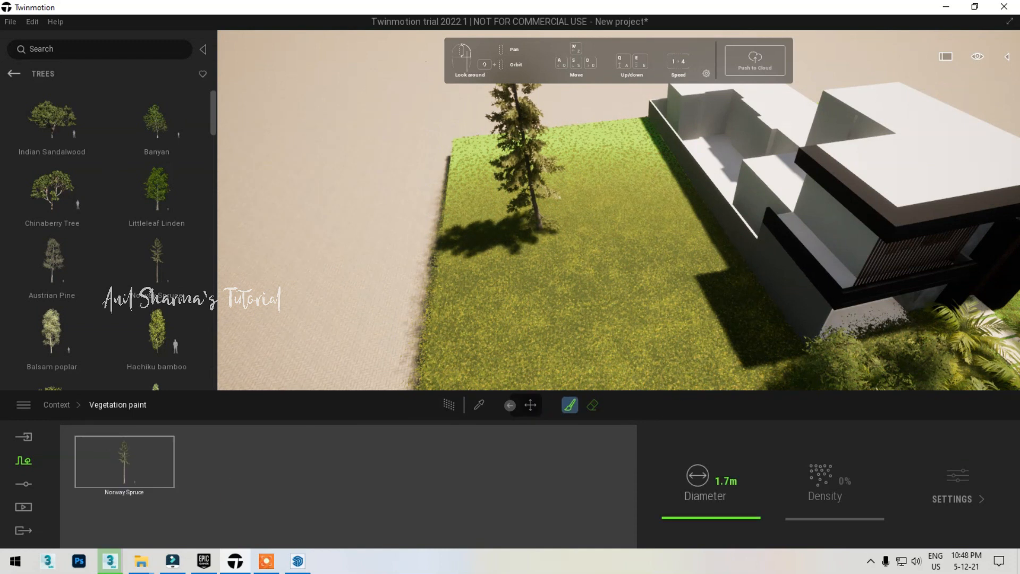
click(124, 461)
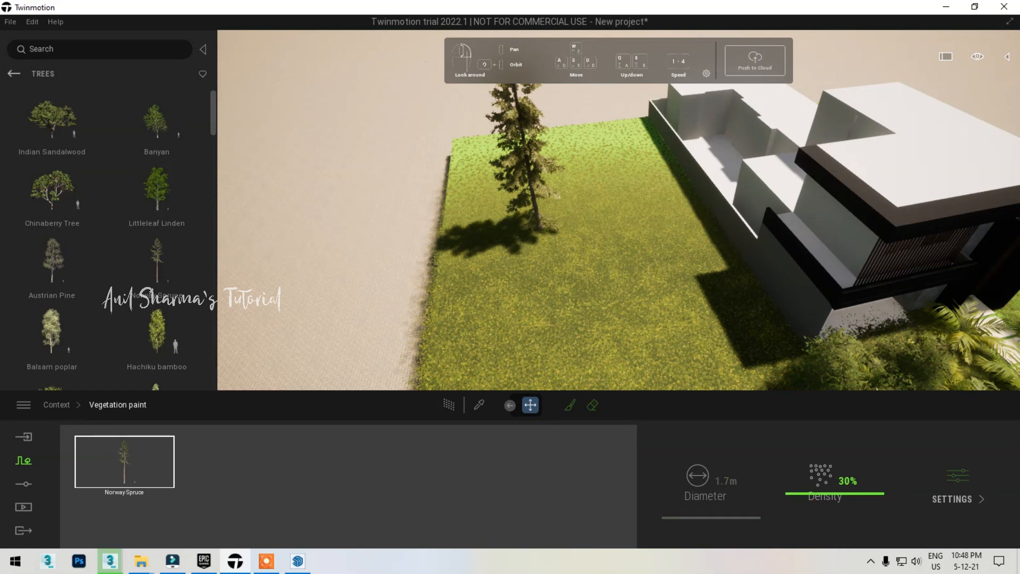
Examine the Norway Spruce's paint settings, including the Age, Growth, Leaves tint, Bark tint, Season and Wind options.
click(958, 484)
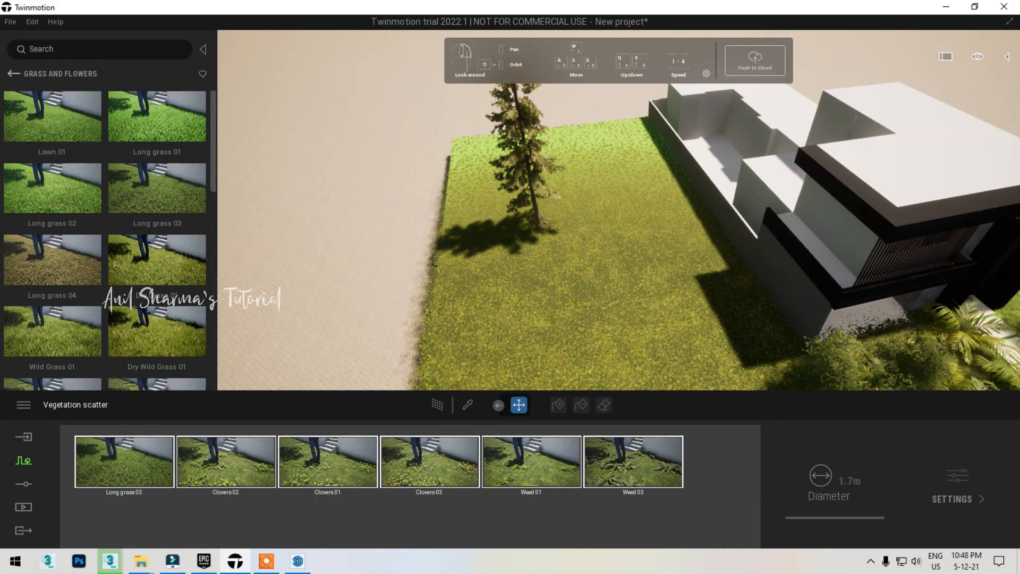
click(23, 459)
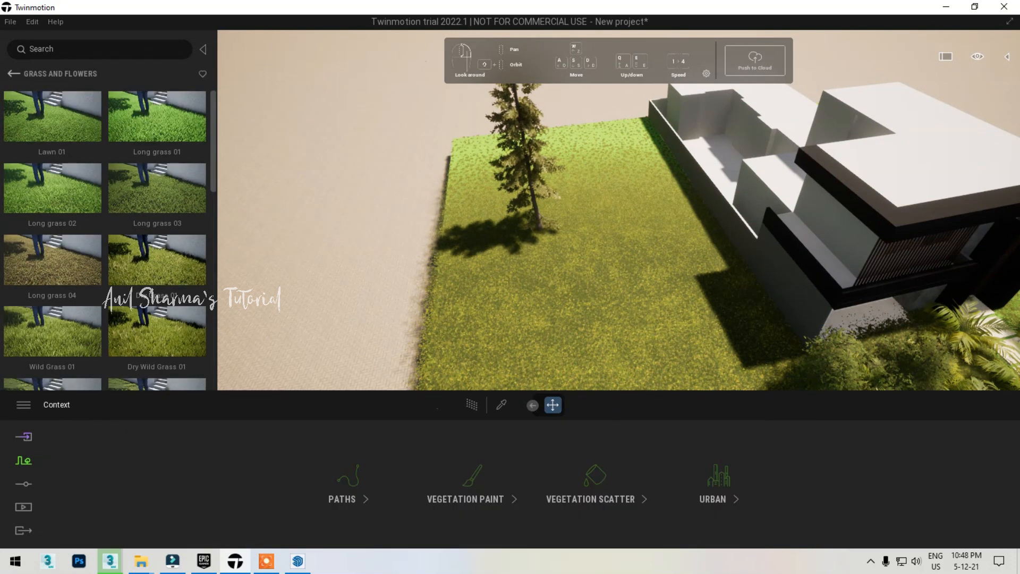
click(472, 476)
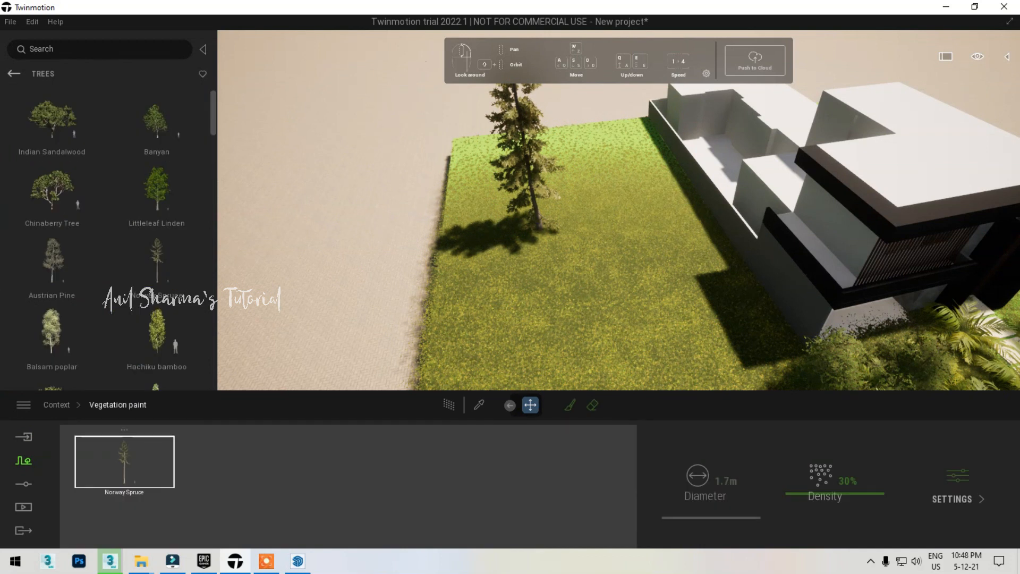
click(958, 481)
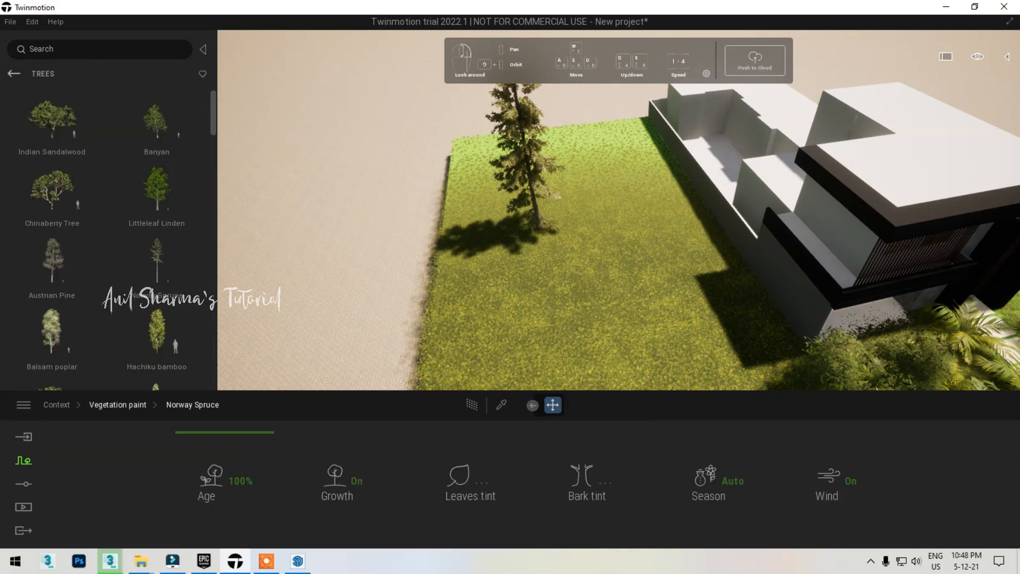
click(532, 405)
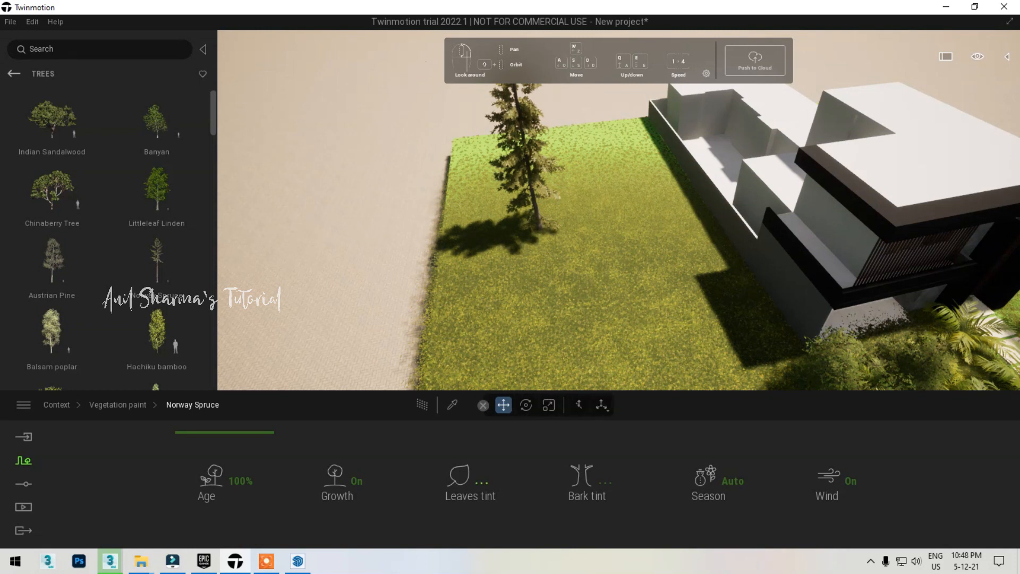
click(117, 405)
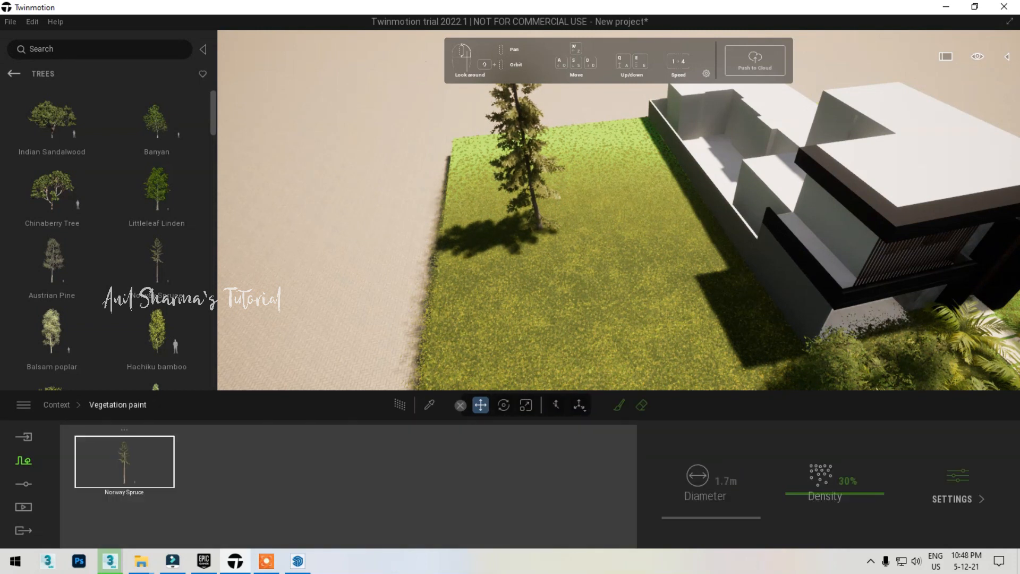
click(957, 483)
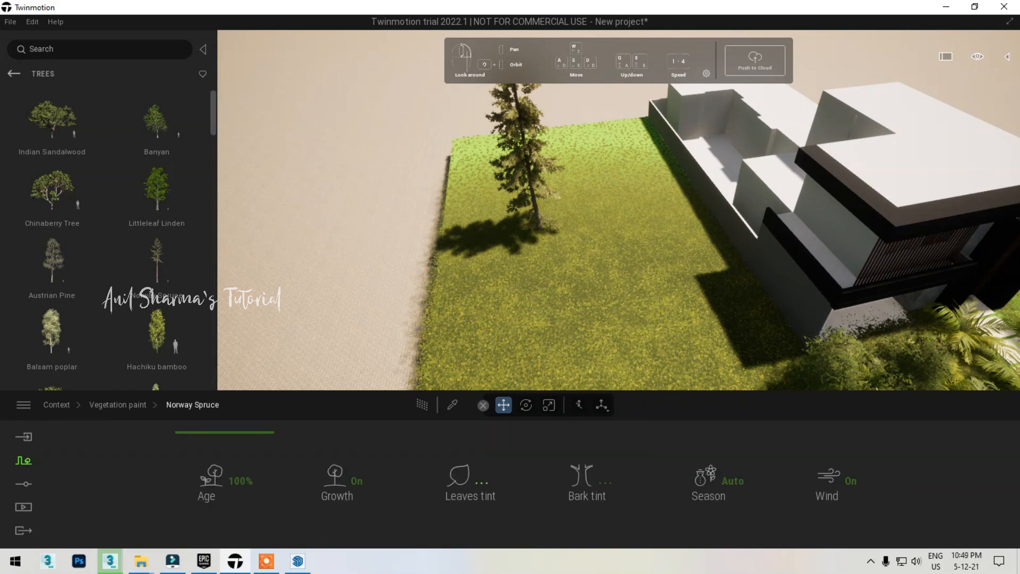
click(480, 481)
drag(510, 138, 538, 204)
click(691, 471)
click(118, 405)
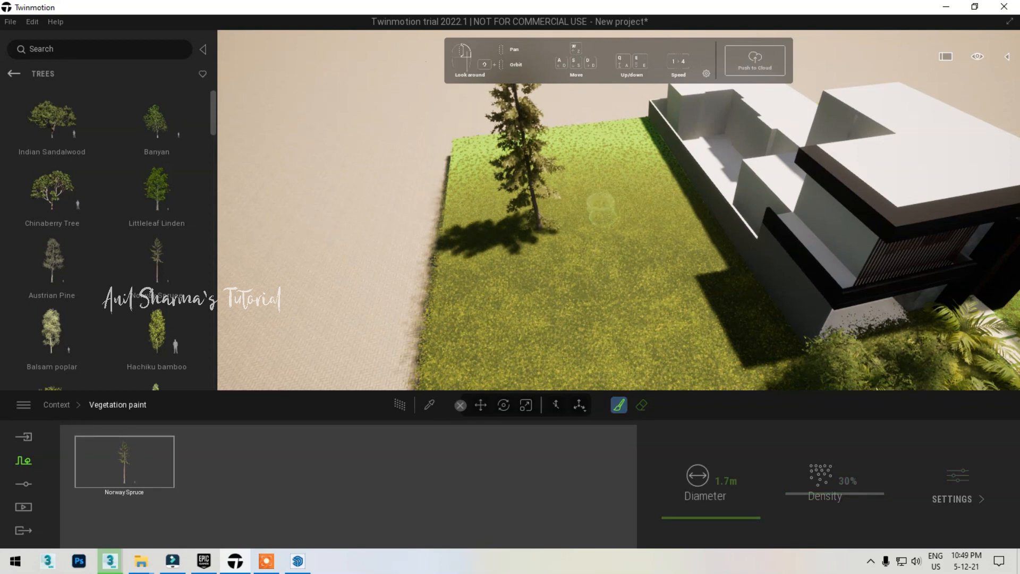
Set the paint brush diameter to 10.5 m and paint Norway Spruce trees on the lawn and the ground behind the house.
drag(685, 499, 722, 499)
click(573, 312)
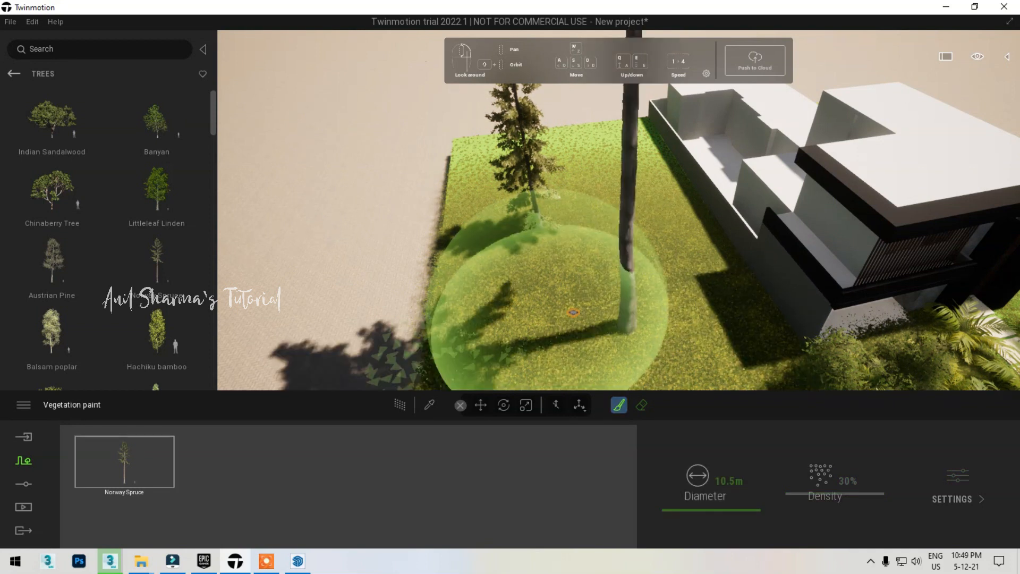
right_drag(504, 284, 517, 178)
key(s)
mouse_move(595, 165)
right_down()
mouse_move(619, 225)
mouse_move(608, 216)
right_up()
key(d)
mouse_move(476, 120)
mouse_down()
mouse_move(563, 114)
mouse_move(730, 212)
mouse_move(785, 216)
mouse_up()
right_drag(765, 223, 751, 255)
key(s)
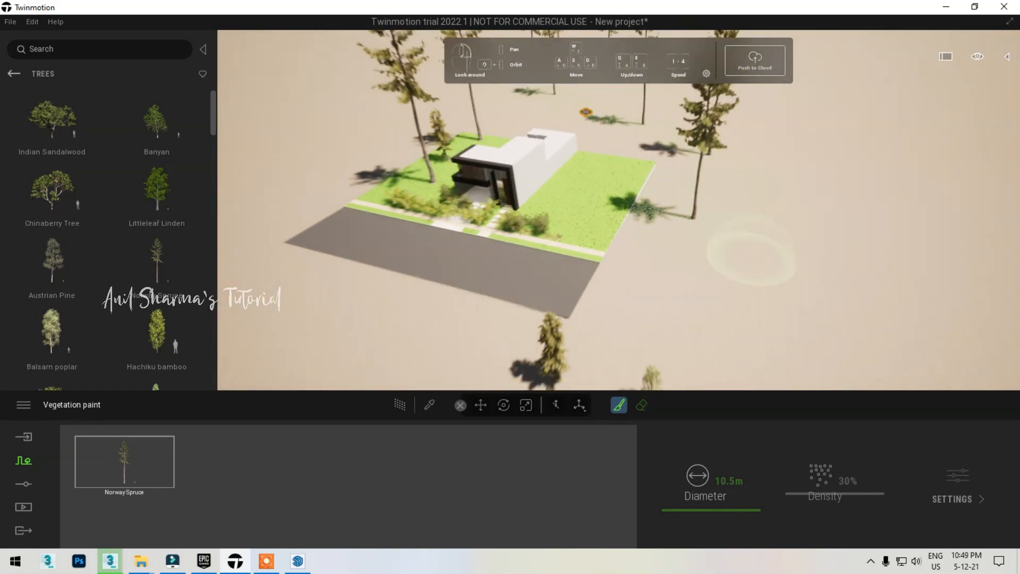
Paint more Norway Spruce trees across the ground in front of the road and on both sides of the plot.
drag(777, 210, 626, 340)
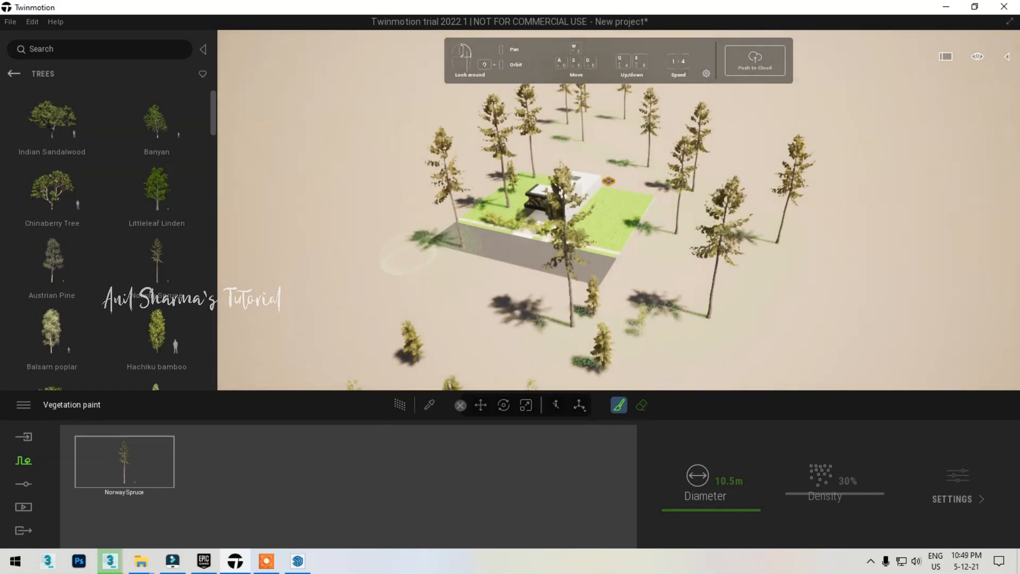
drag(393, 300, 417, 130)
mouse_move(690, 125)
mouse_down()
mouse_move(821, 255)
mouse_move(765, 324)
mouse_up()
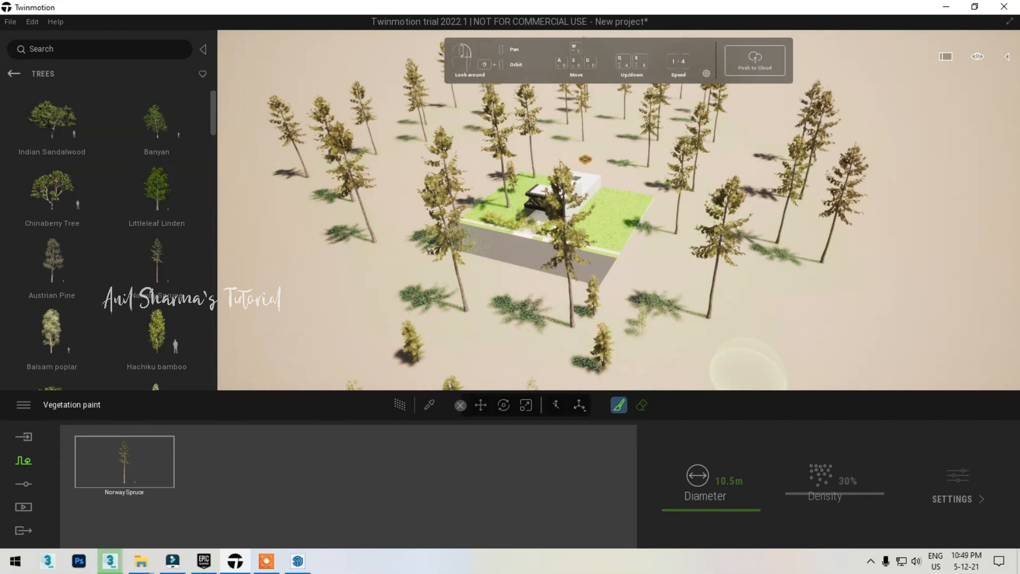
key(Escape)
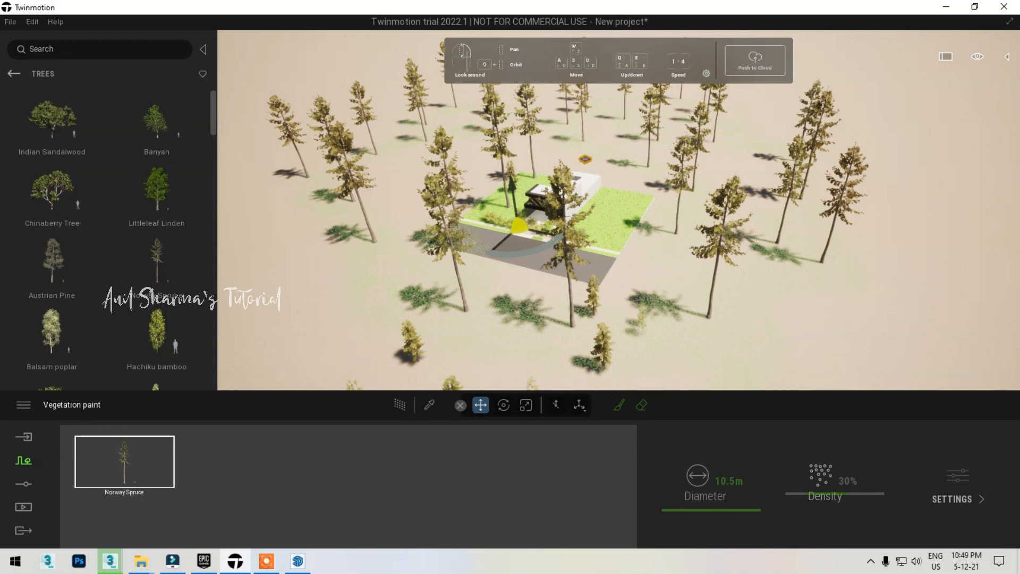
Set the Norway Spruce paint density to 96% and the trees' age to 78%.
drag(834, 493, 834, 431)
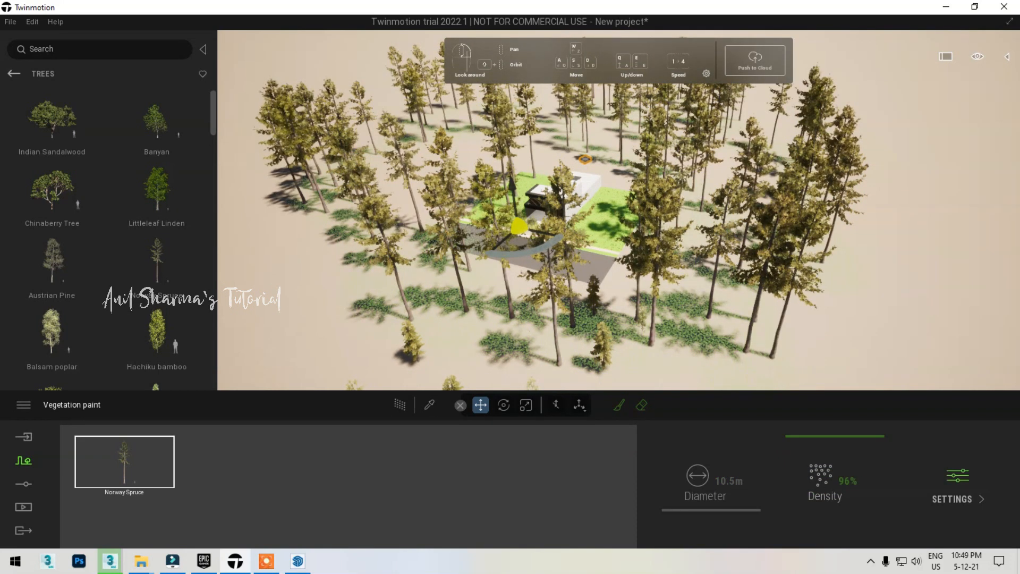
click(957, 484)
mouse_move(224, 433)
mouse_down()
mouse_move(224, 469)
mouse_move(225, 452)
mouse_up()
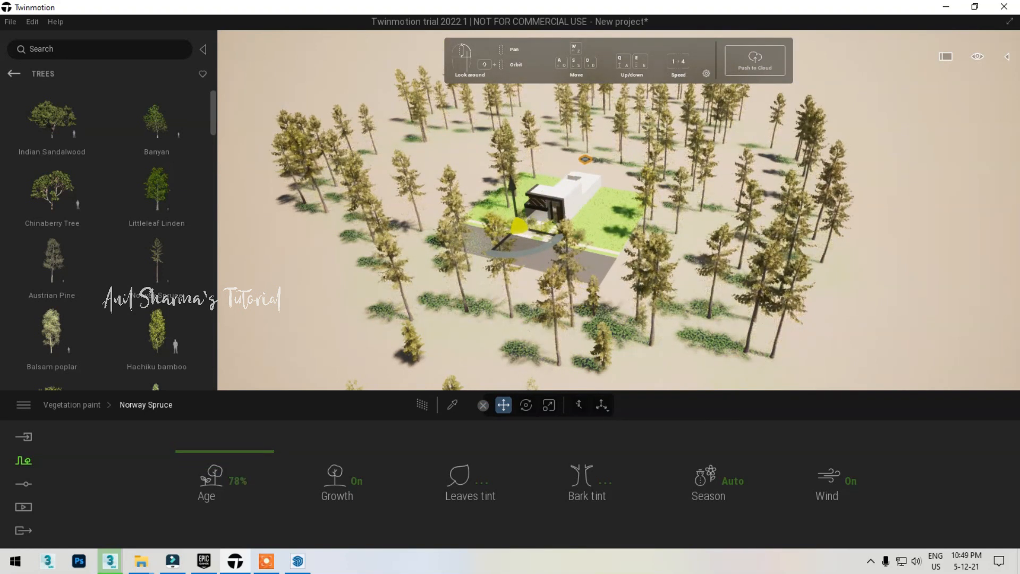
click(72, 405)
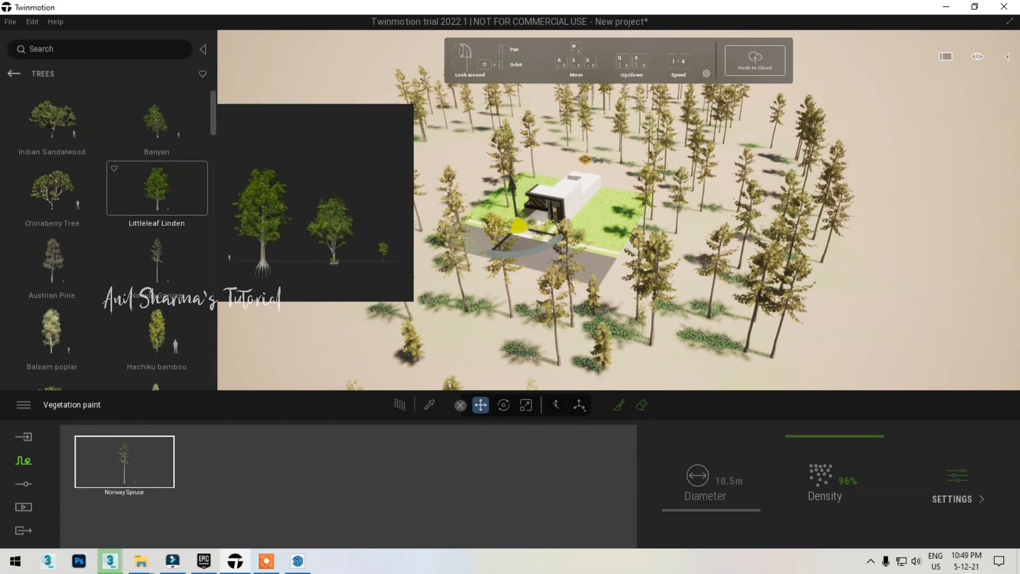
key(Escape)
key(Escape)
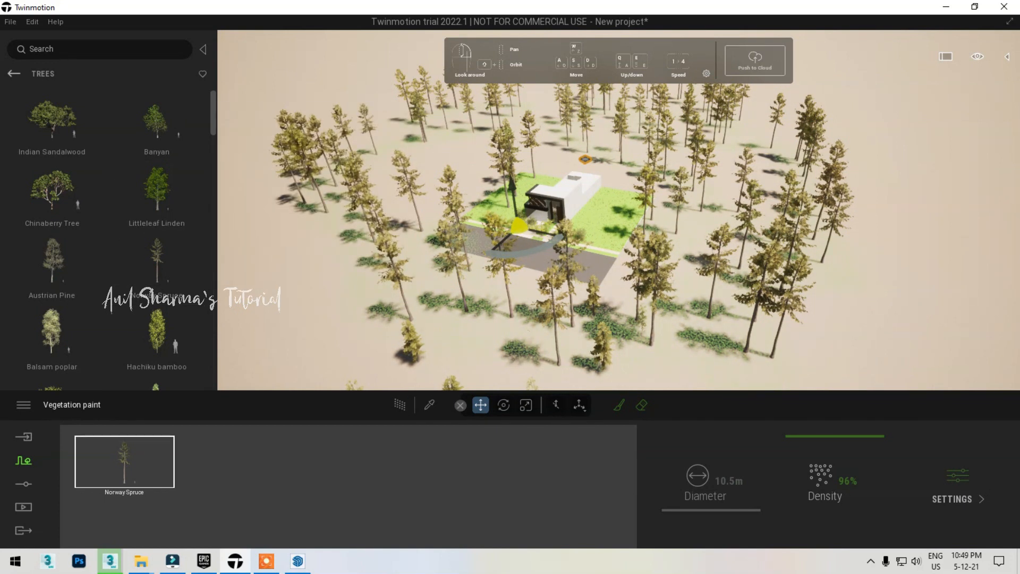
Place individual Norway Spruce trees on the lawns on both sides of the house.
mouse_move(626, 250)
right_down()
mouse_move(552, 288)
mouse_move(604, 240)
mouse_move(622, 248)
mouse_move(625, 271)
right_up()
key(w)
key(w)
key(e)
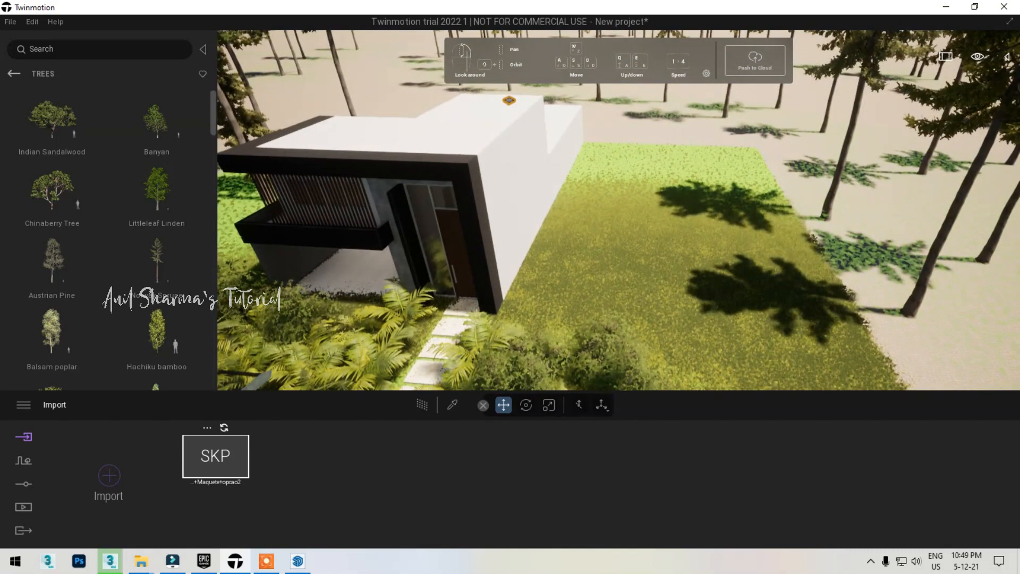
click(23, 460)
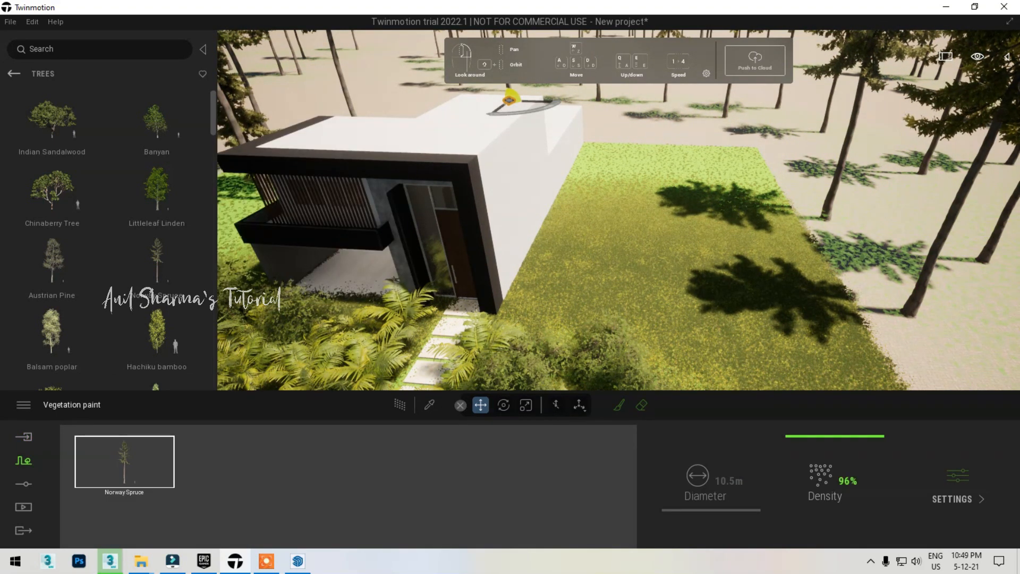
mouse_move(157, 259)
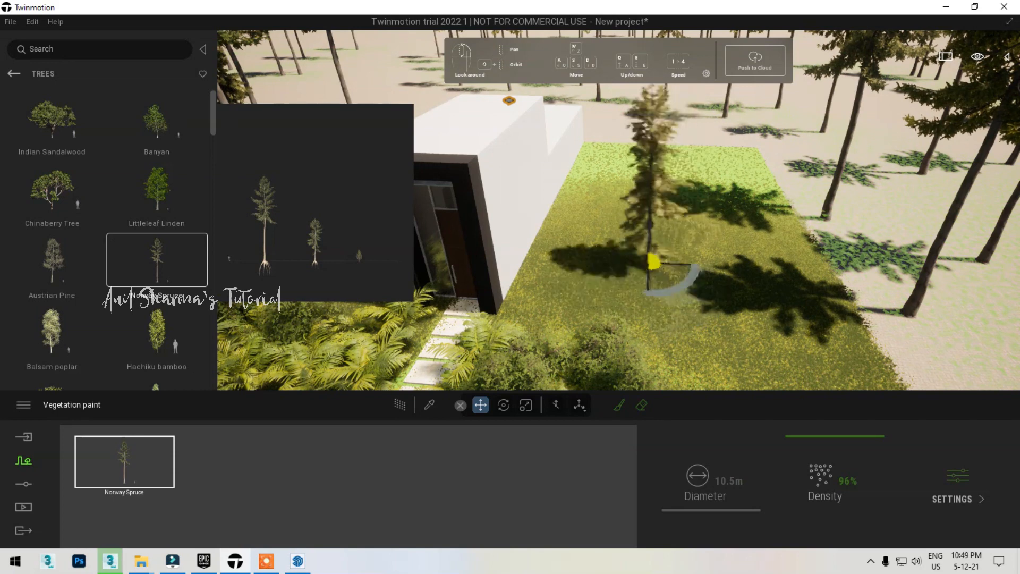
click(653, 261)
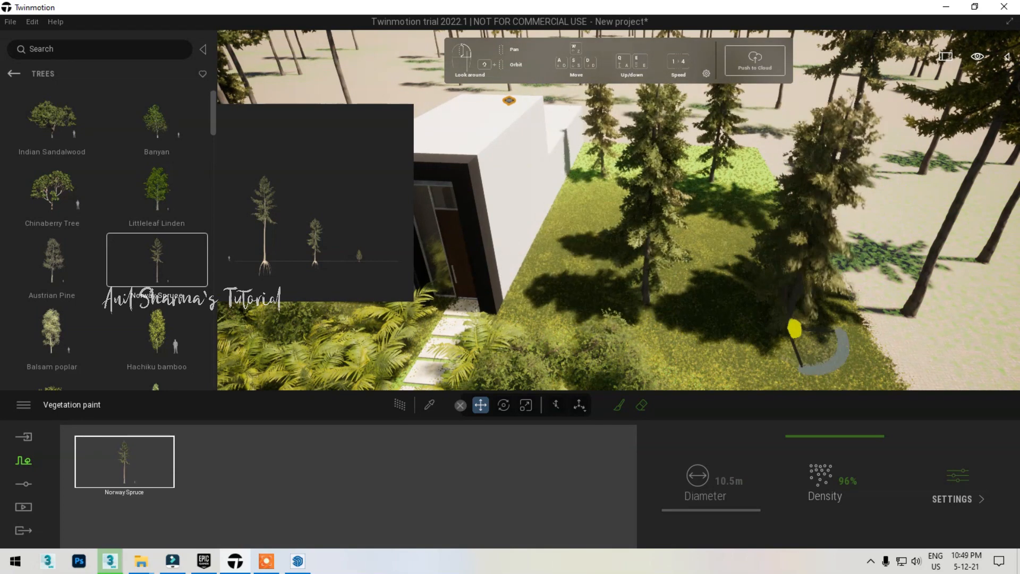
key(a)
drag(561, 268, 499, 276)
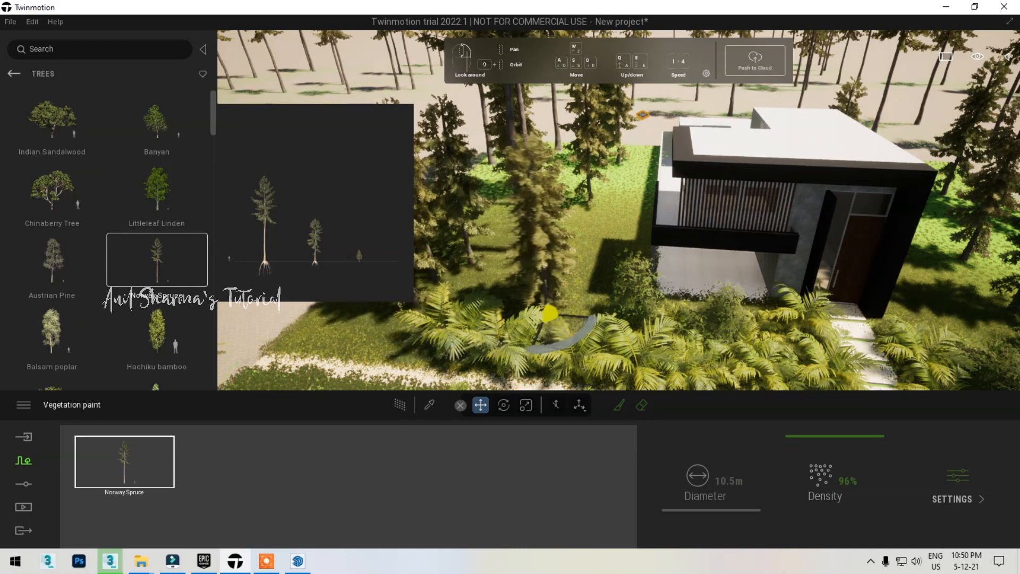
Place the animated humans Soo and Farid on the stepped entrance path in front of the door.
scroll(548, 313, down, 5)
scroll(573, 242, up, 4)
key(w)
mouse_move(593, 242)
right_down()
mouse_move(587, 230)
mouse_move(604, 232)
right_up()
key(s)
right_drag(619, 161, 638, 212)
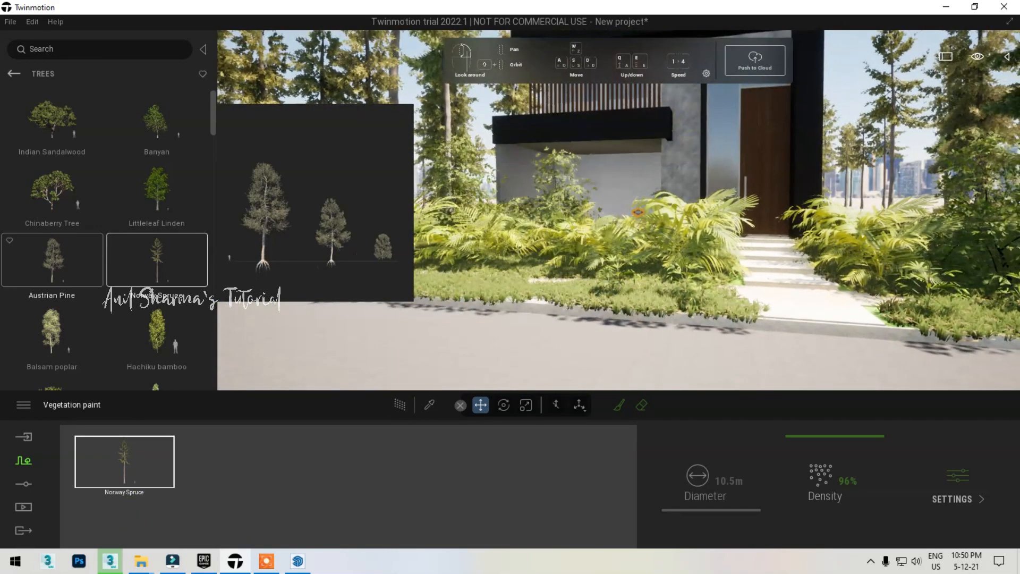
click(13, 73)
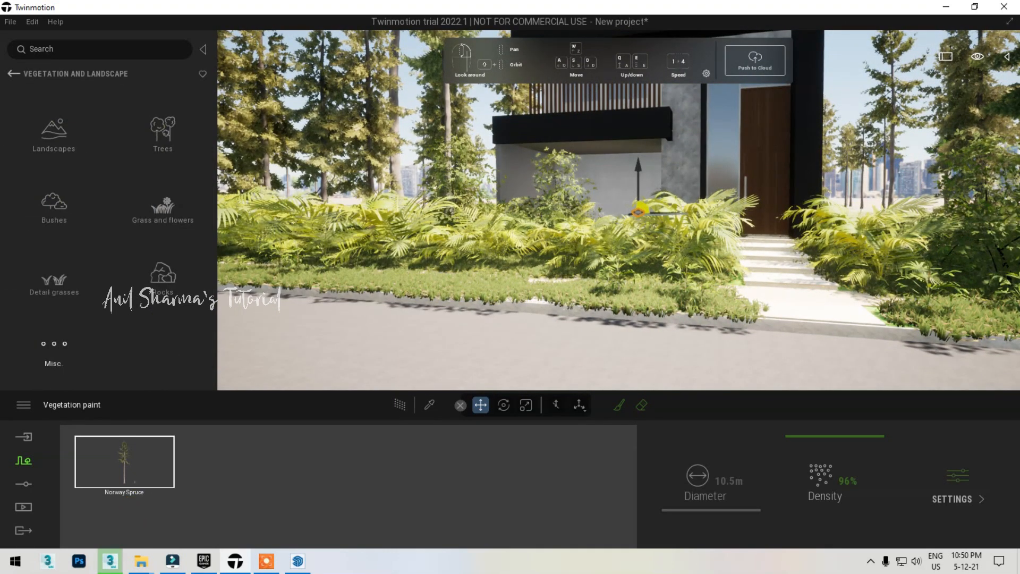
click(14, 73)
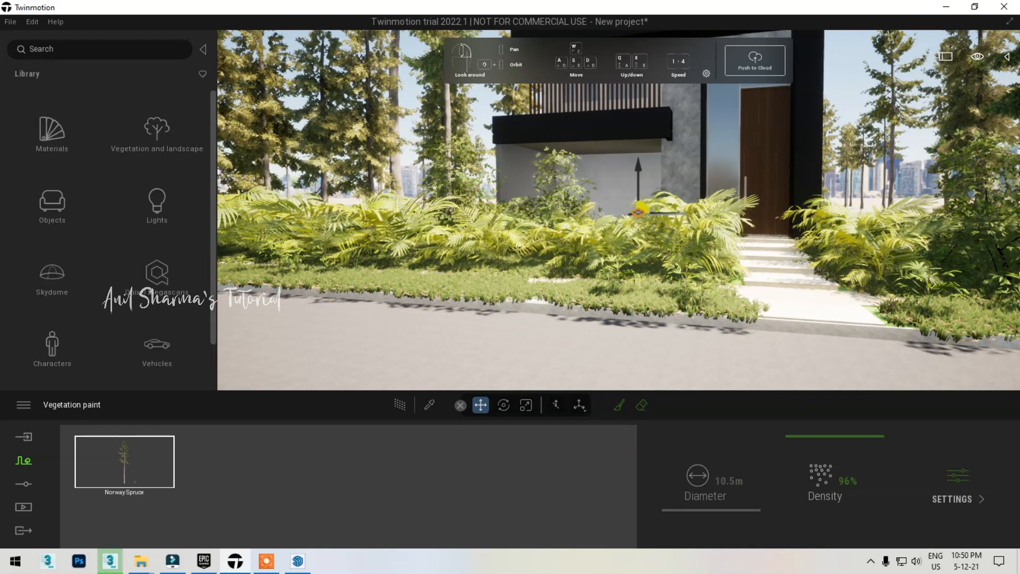
scroll(52, 255, down, 1)
click(52, 297)
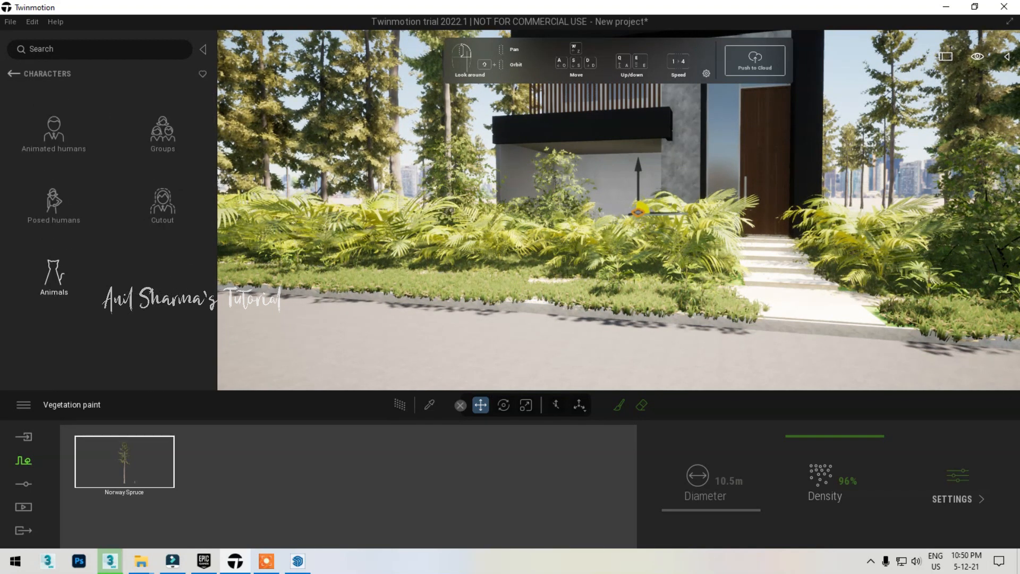
click(54, 130)
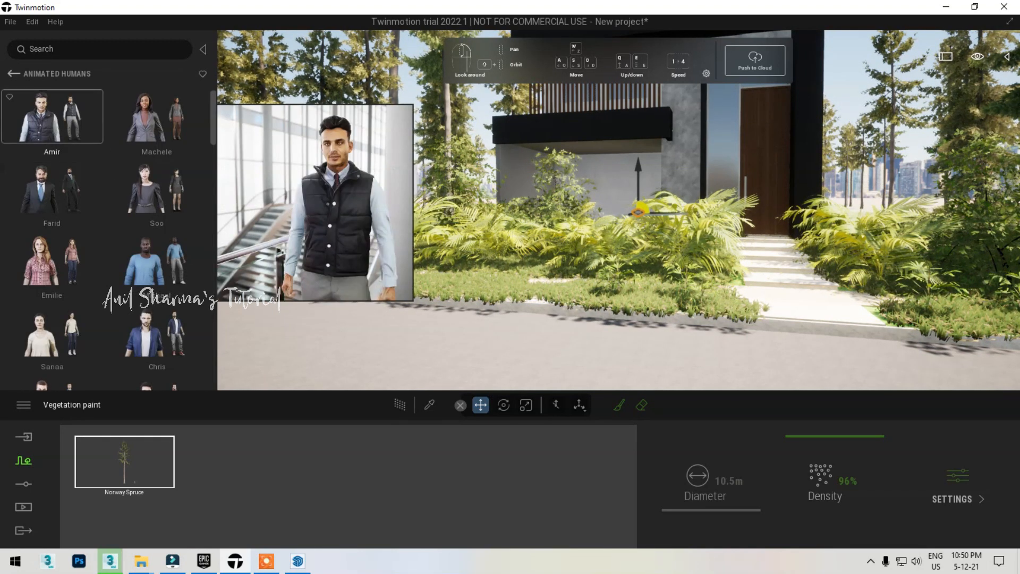
mouse_move(157, 188)
mouse_down()
mouse_move(482, 348)
mouse_move(792, 302)
mouse_move(803, 285)
mouse_move(813, 290)
mouse_up()
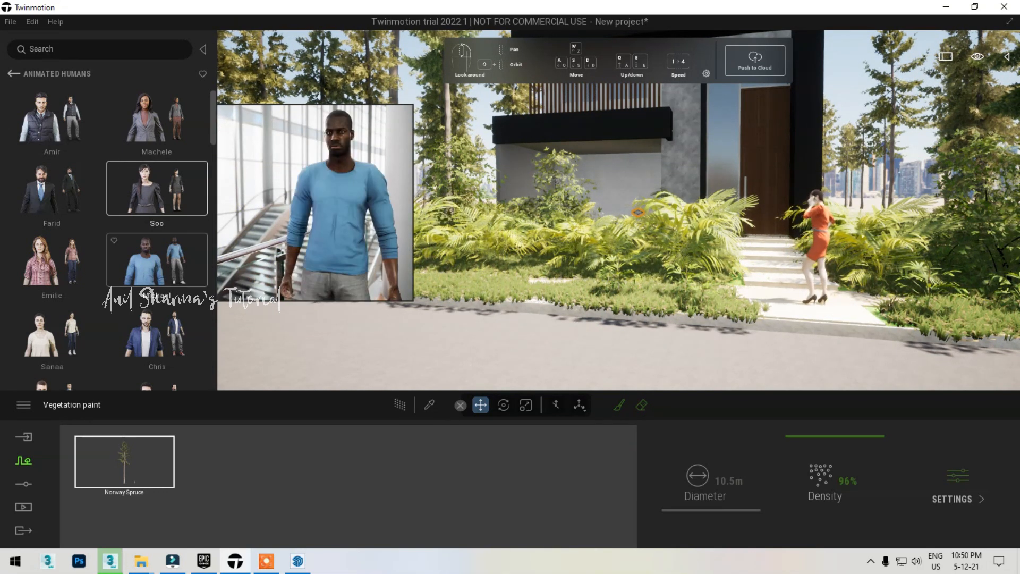
mouse_move(51, 188)
mouse_down()
mouse_move(776, 295)
mouse_move(777, 228)
mouse_up()
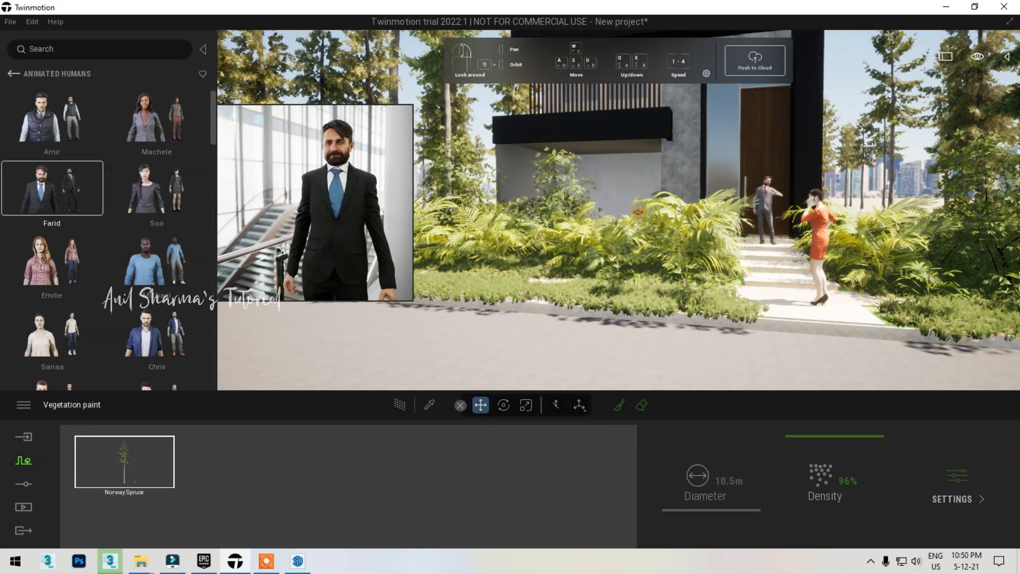
Look through the posed humans, and place the character group Group02 on the road in front of the house.
click(14, 74)
click(53, 204)
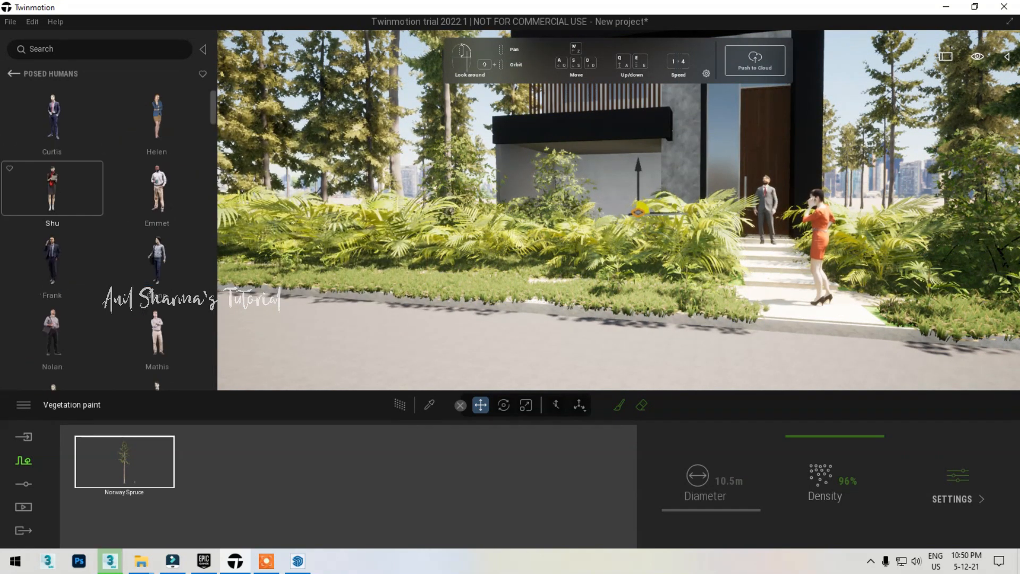
click(14, 74)
click(157, 130)
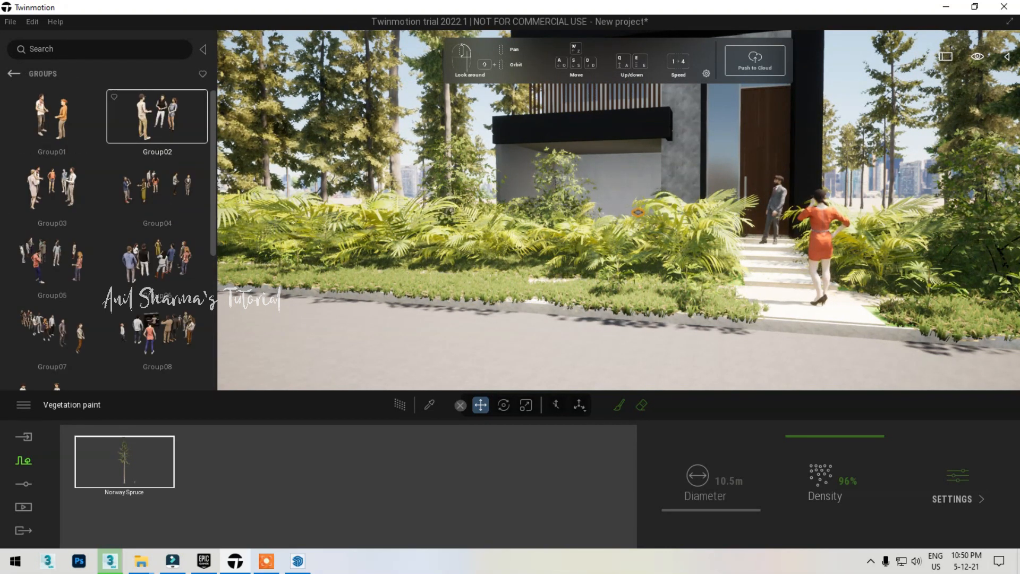
click(157, 117)
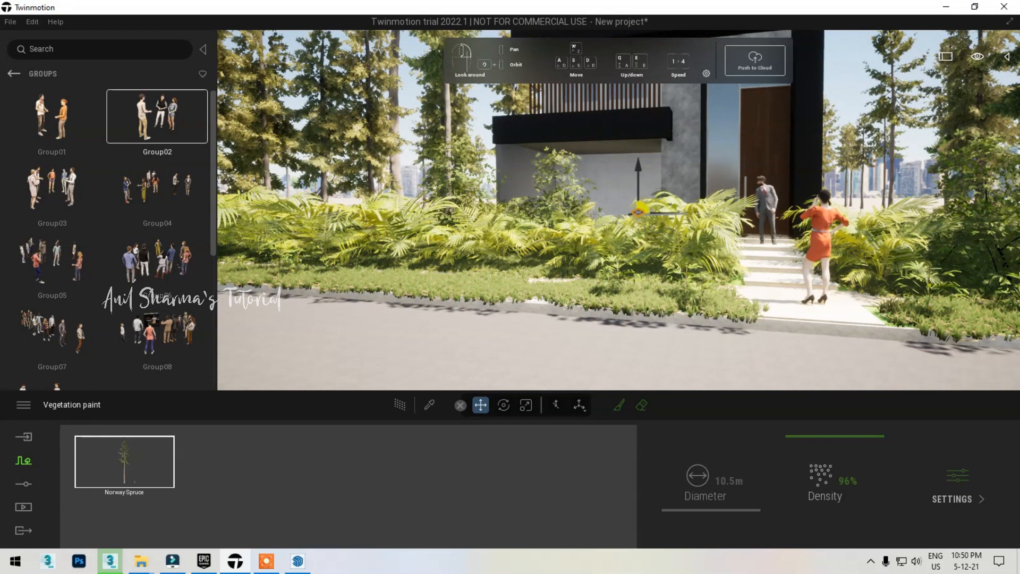
key(s)
right_drag(619, 210, 573, 297)
key(s)
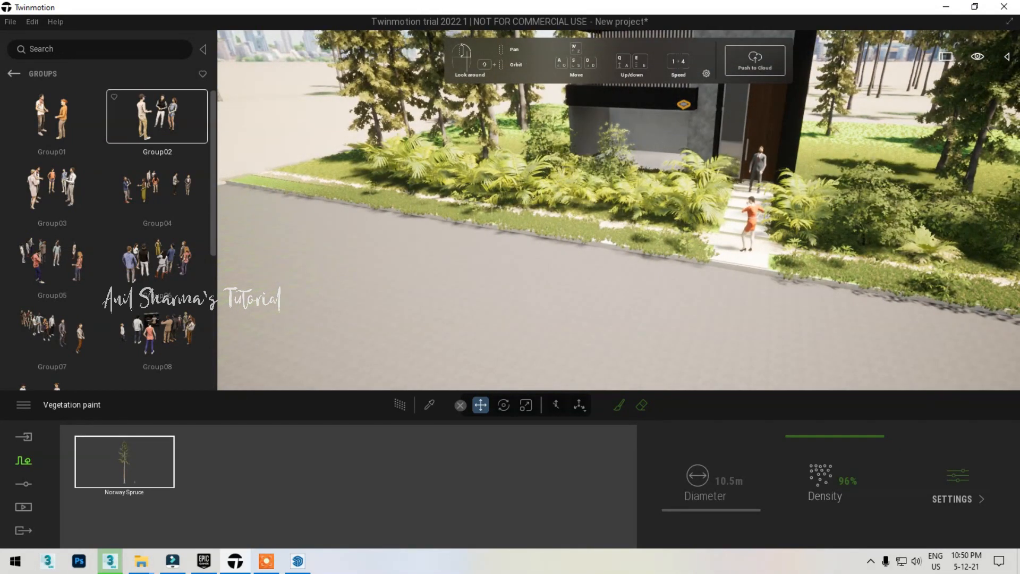
key(s)
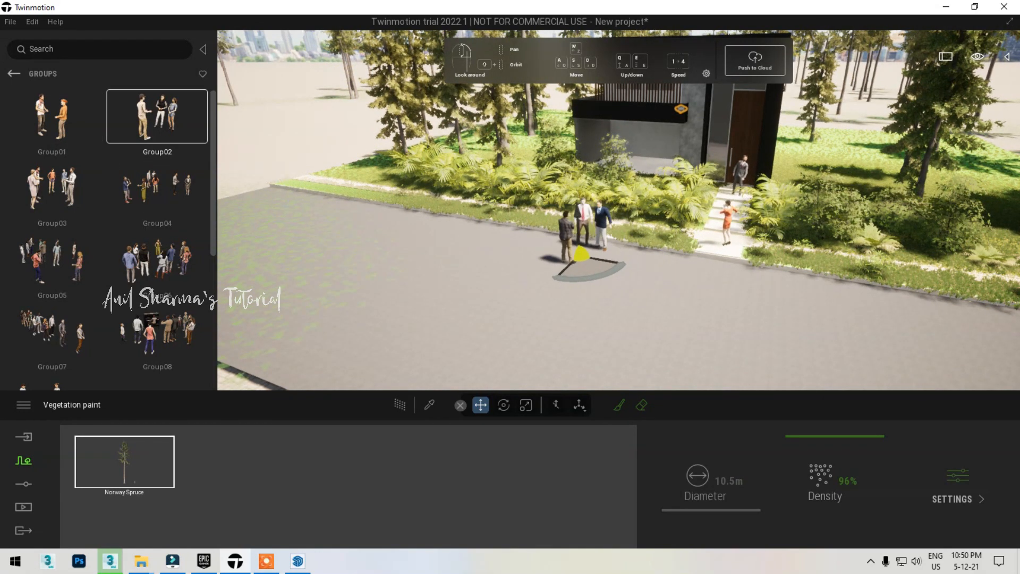
click(582, 256)
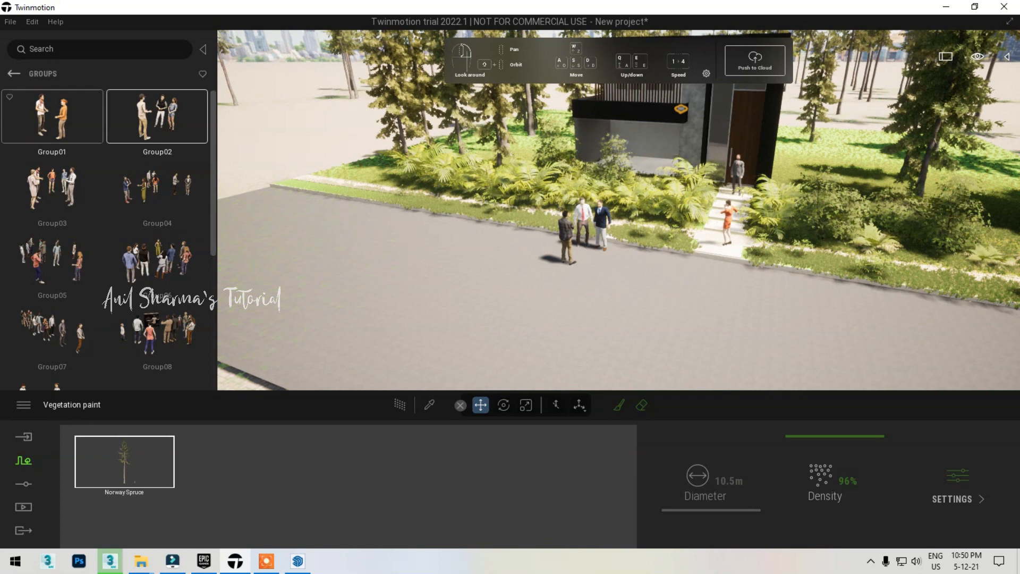
Look through the animal characters and pick the cat Felix.
click(14, 74)
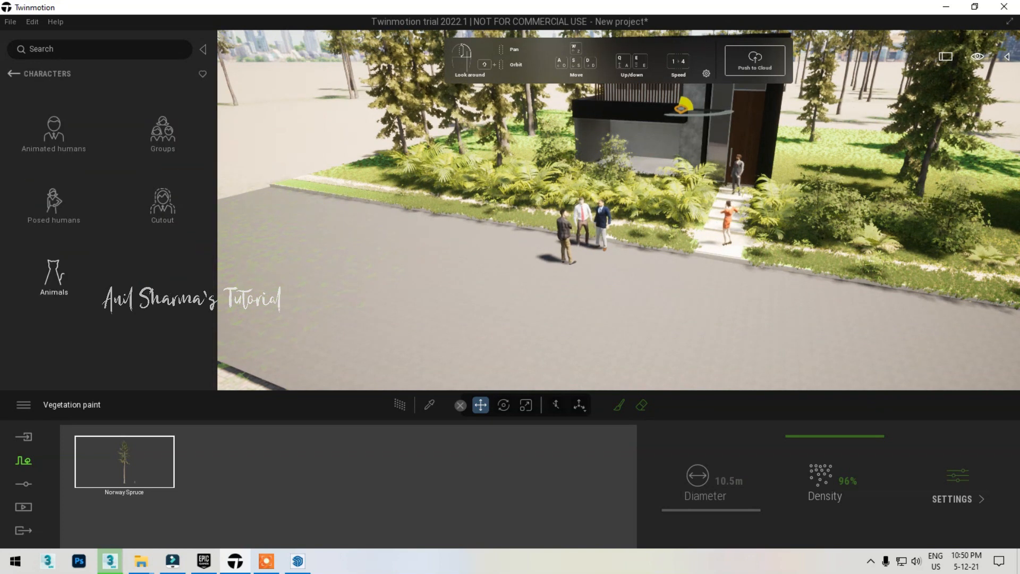
click(54, 273)
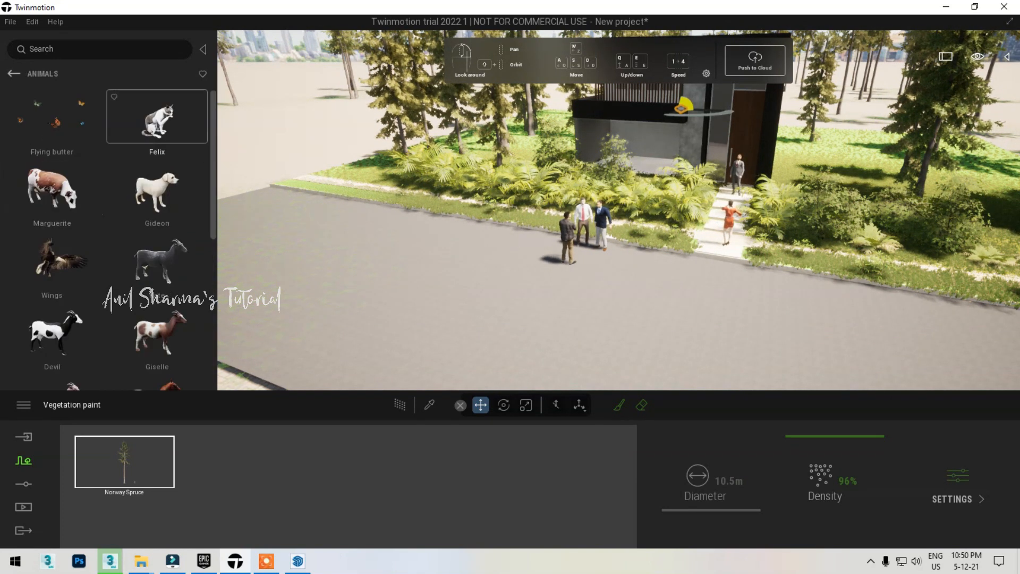
click(157, 117)
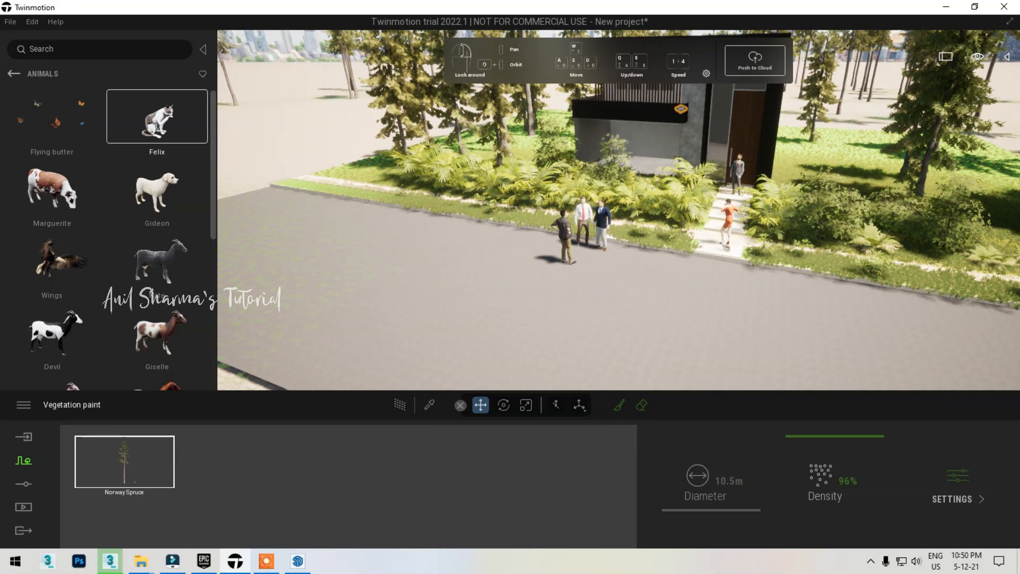
Browse the Quixel Megascans 3D assets for building balconies and food, looking through the fruit models.
click(14, 74)
click(14, 73)
scroll(157, 213, down, 1)
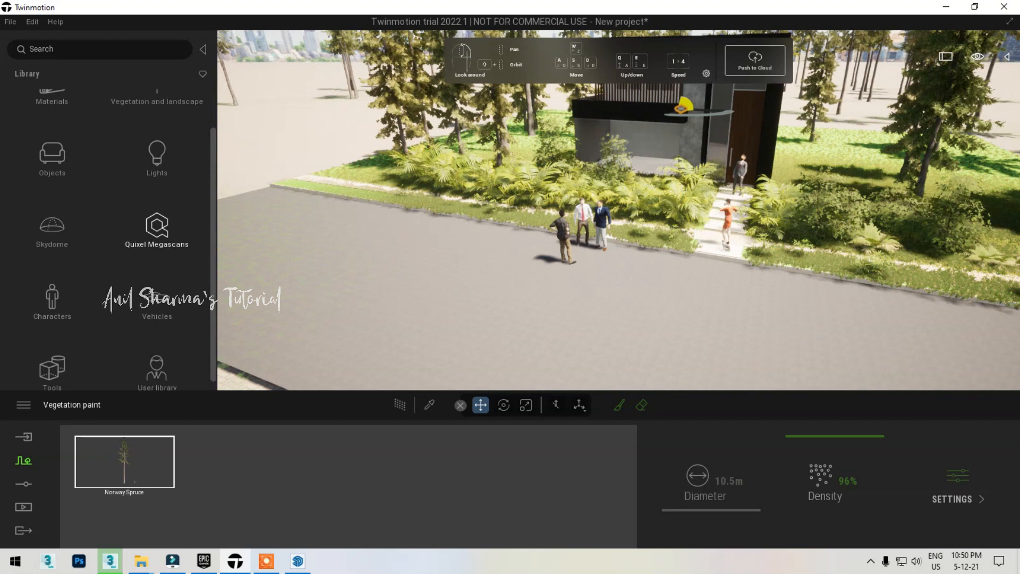
click(158, 223)
click(54, 130)
click(52, 130)
click(52, 131)
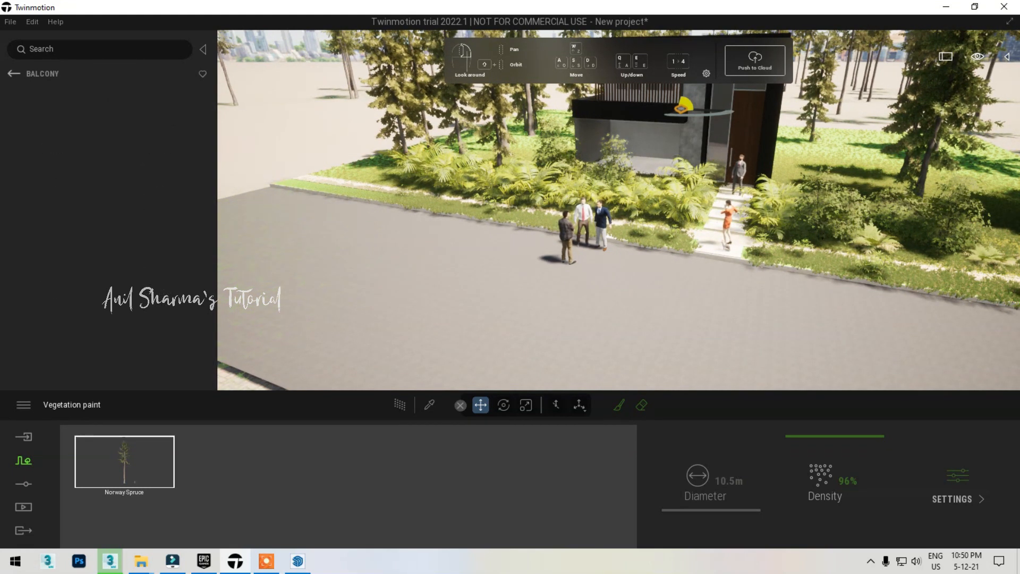
click(14, 74)
click(13, 74)
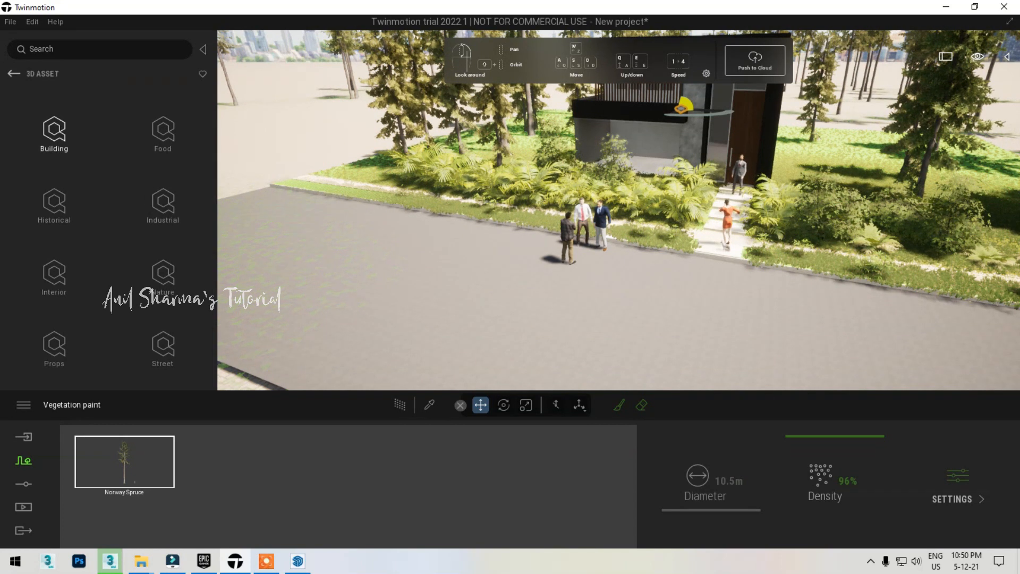
click(163, 130)
click(163, 131)
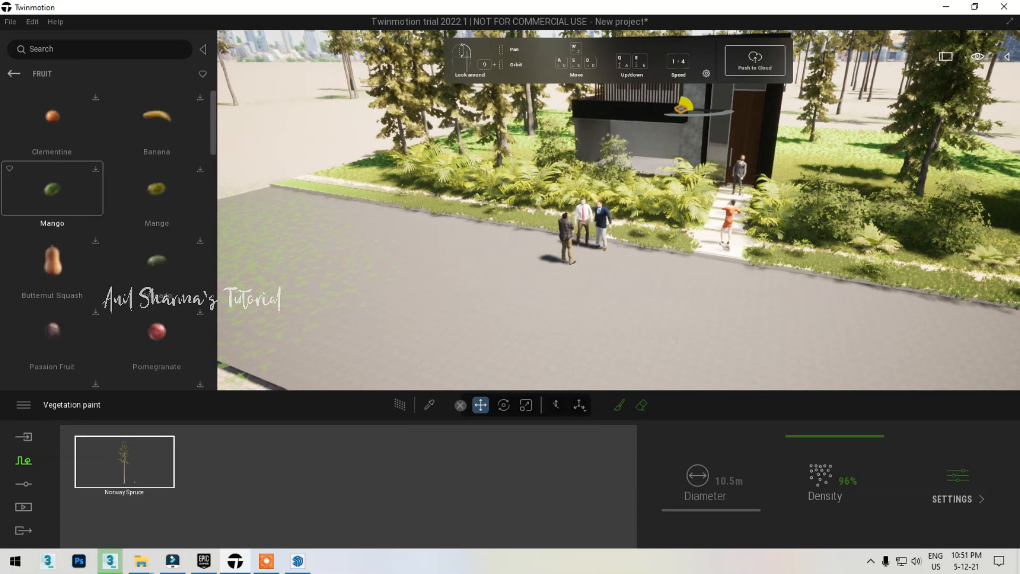
scroll(157, 202, down, 2)
scroll(156, 221, down, 10)
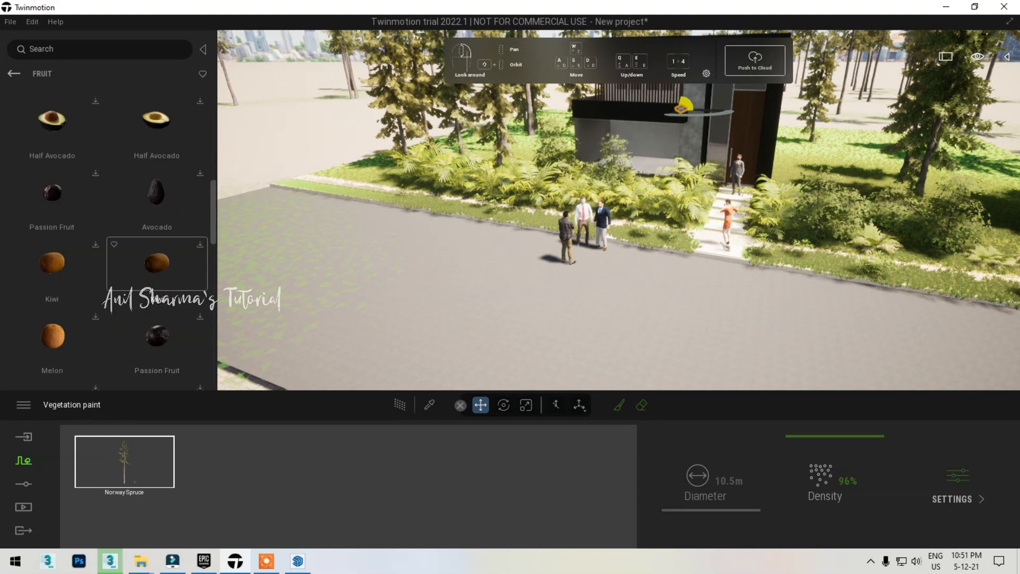
Browse the Megascans interior assets and open the plant pots among the decorations.
click(13, 73)
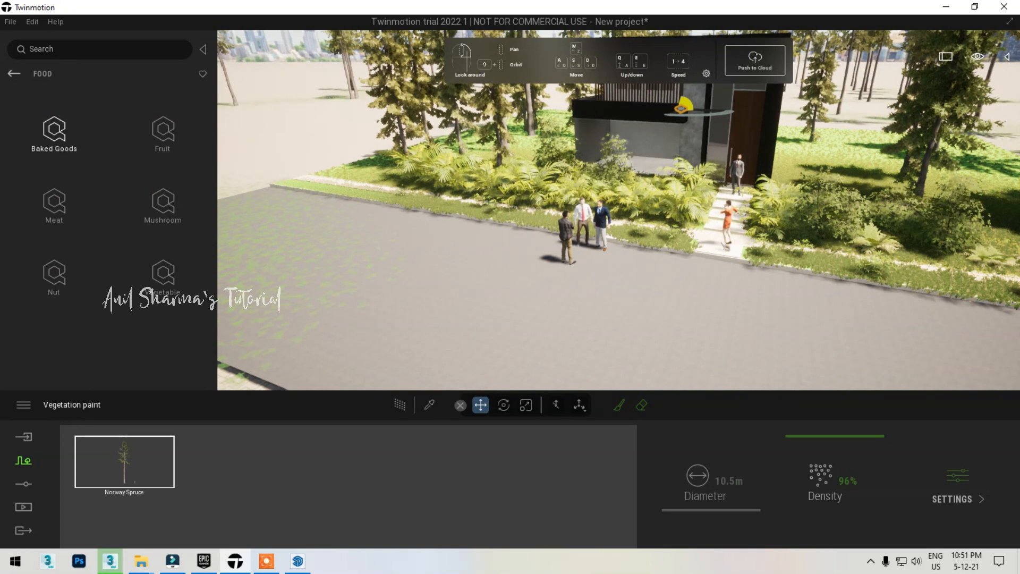
click(14, 73)
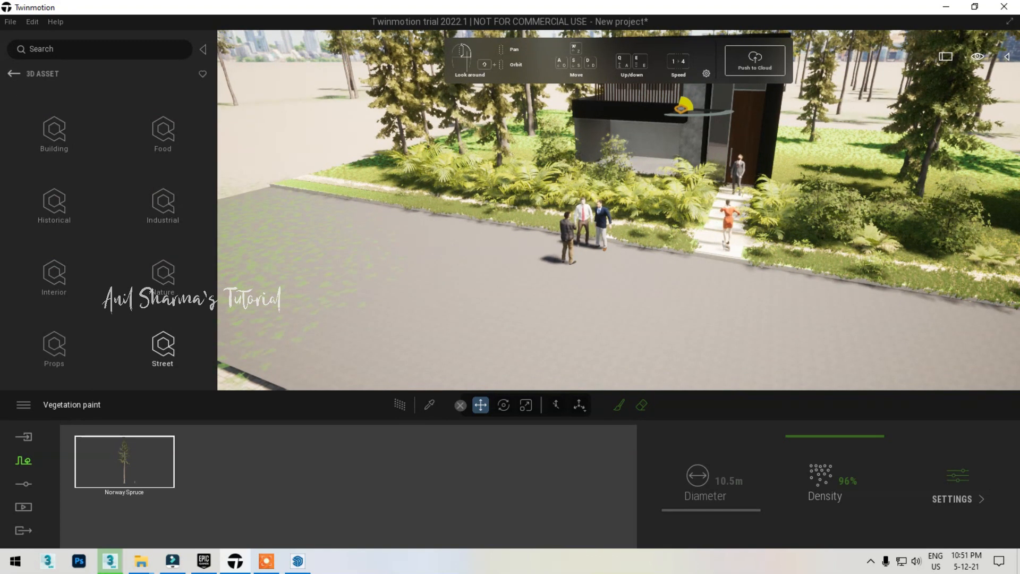
click(54, 273)
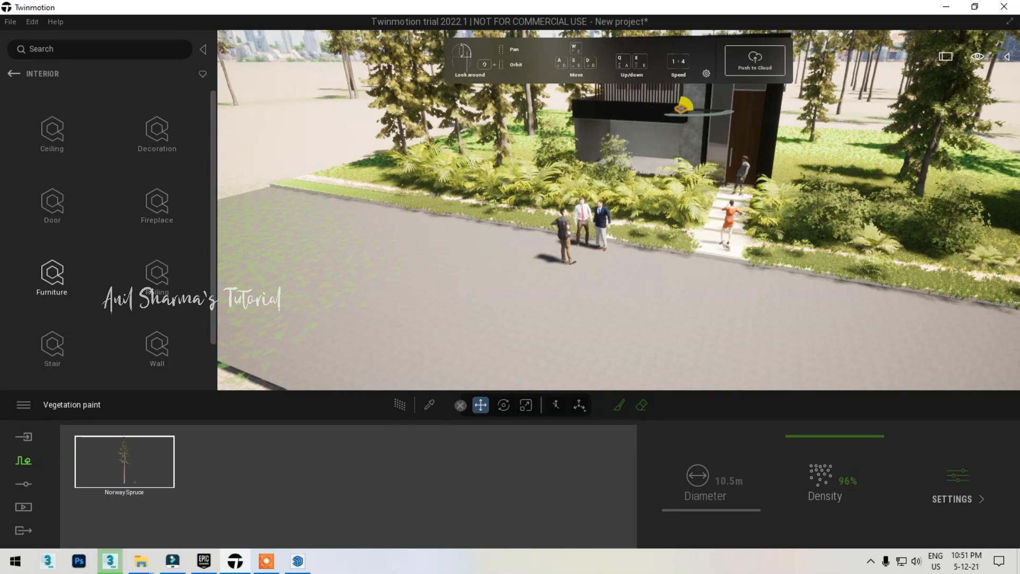
click(157, 132)
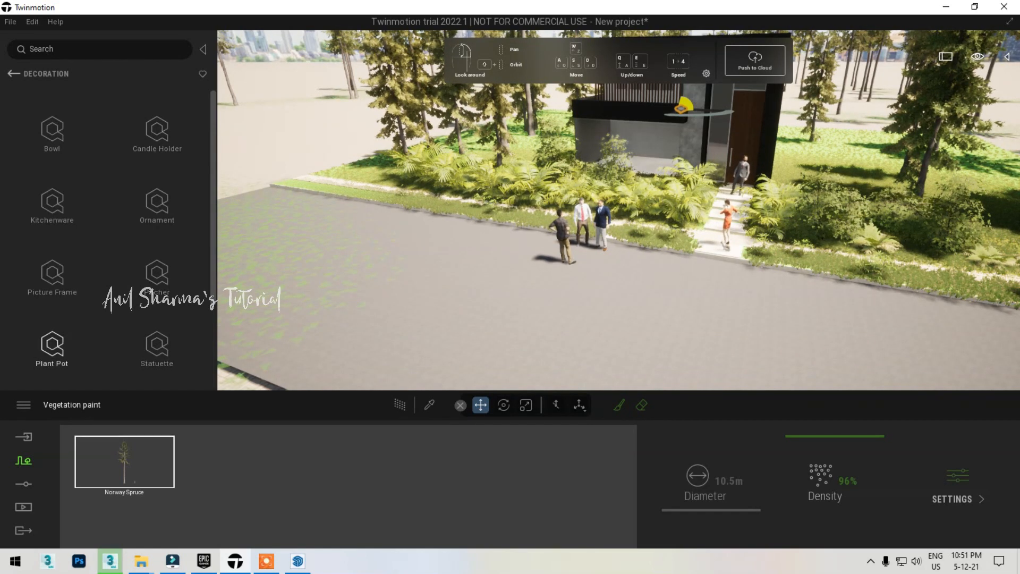
click(52, 348)
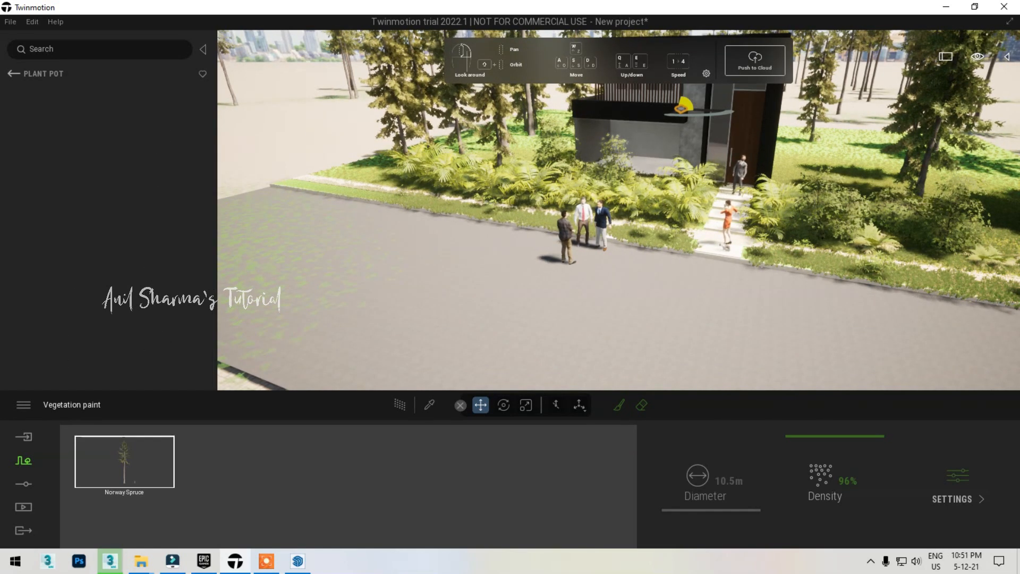
Look through the Megascans plant pots and the sidewalk models in the street assets.
scroll(157, 255, down, 10)
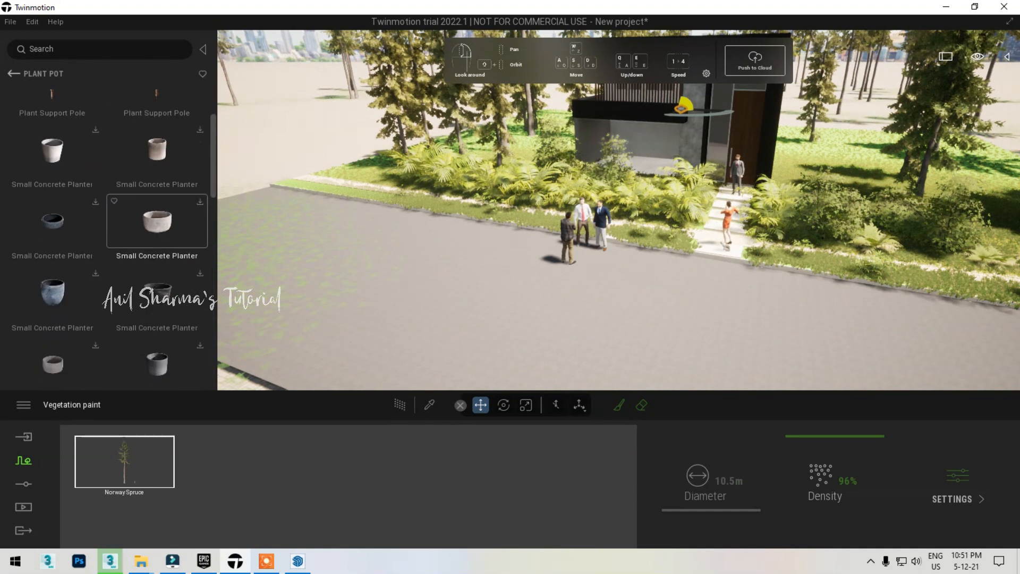
scroll(157, 273, down, 4)
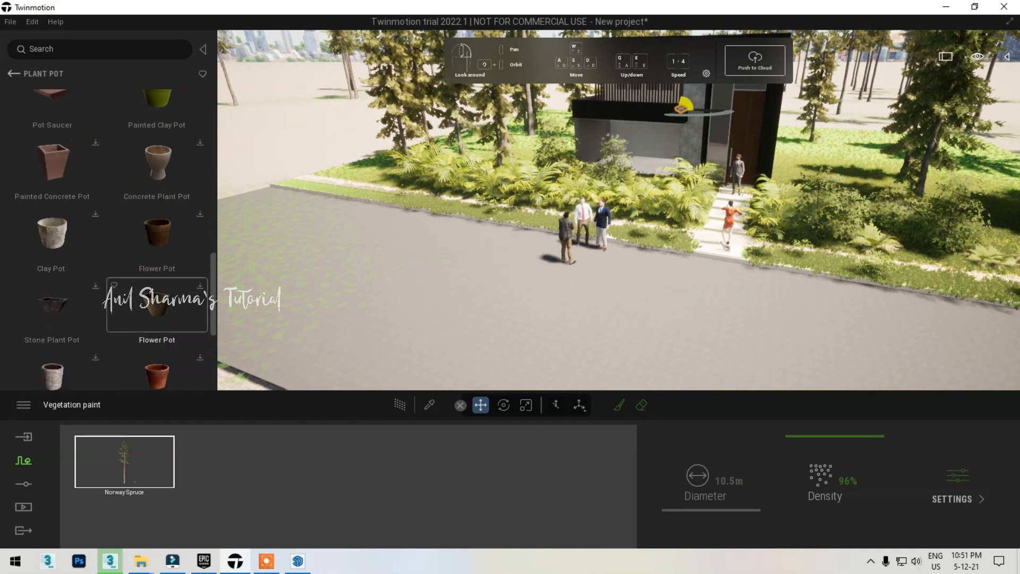
click(14, 74)
click(14, 74)
click(14, 74)
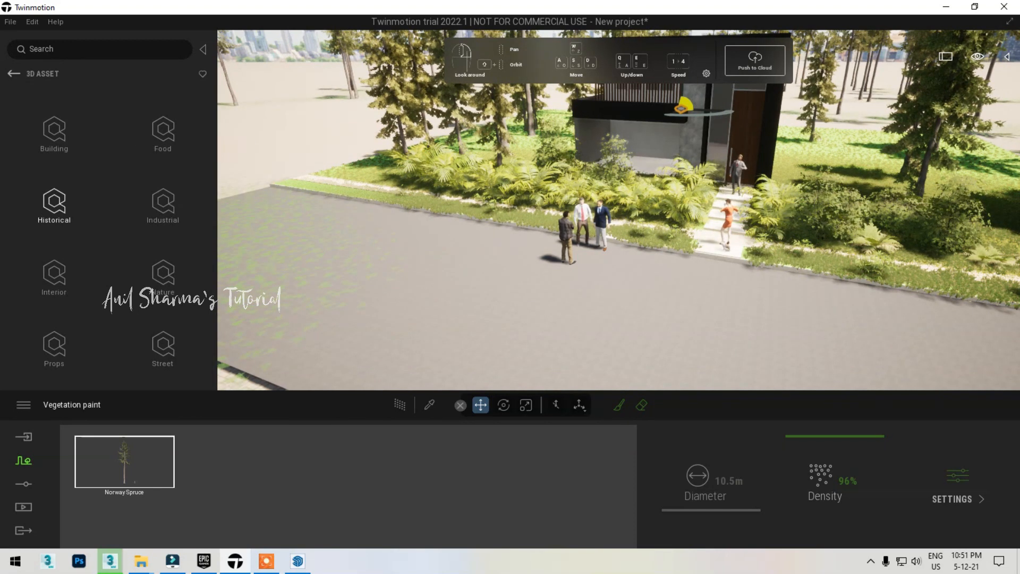
click(163, 346)
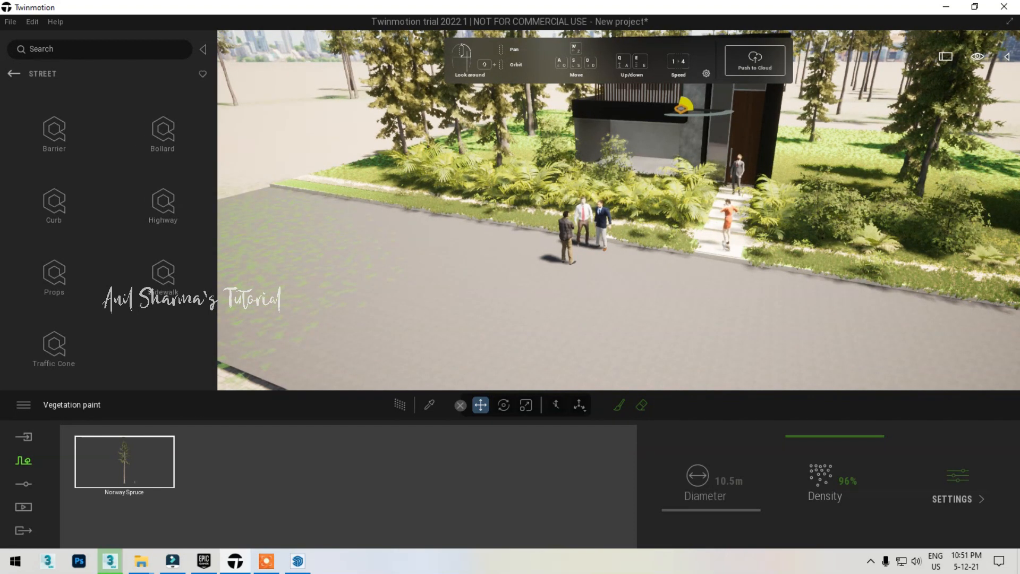
click(163, 274)
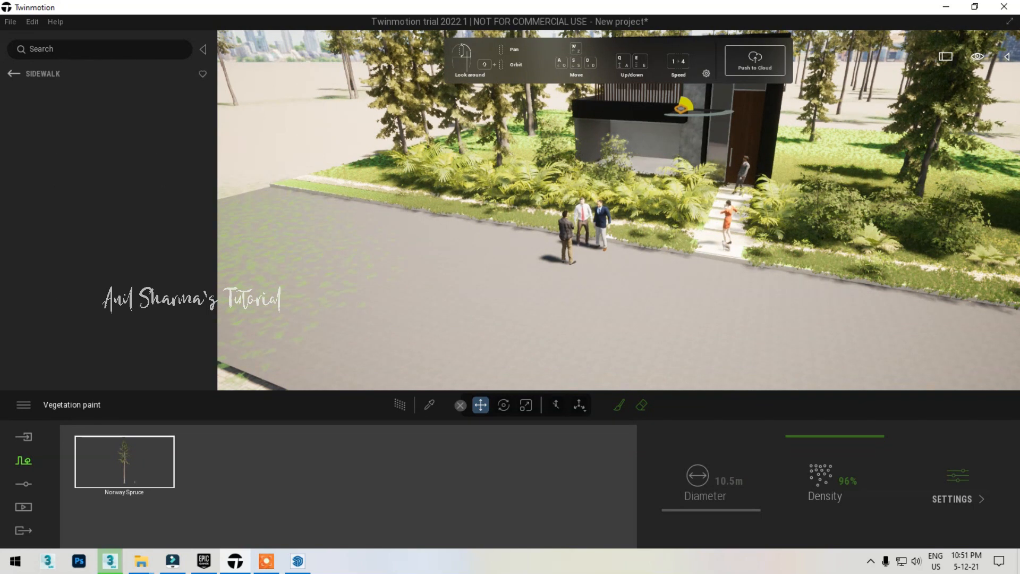
scroll(158, 239, down, 5)
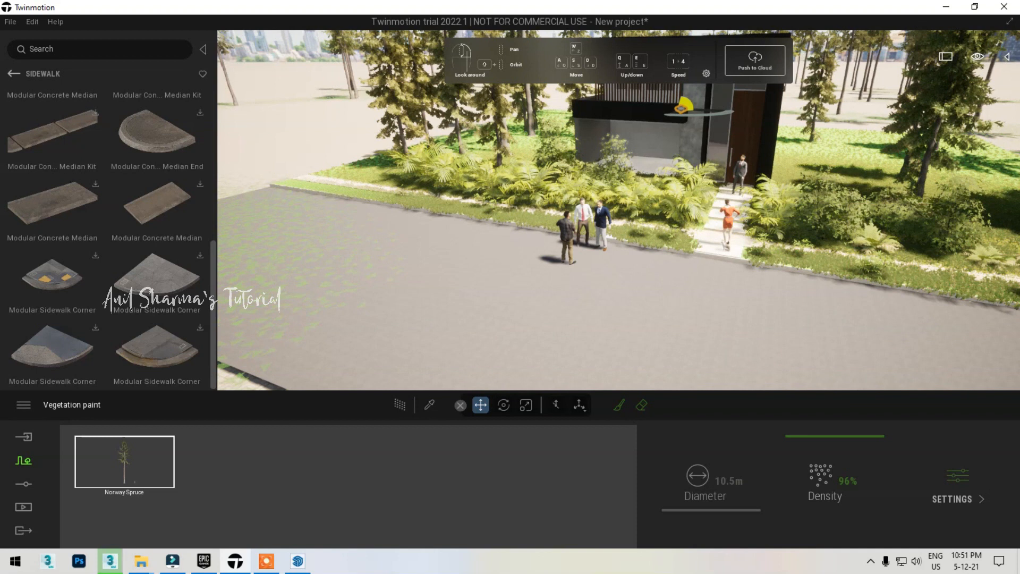
Place a Torn Asphalt Patch from the Megascans street patch decals on the road beside the group of people.
click(13, 73)
click(13, 73)
click(14, 73)
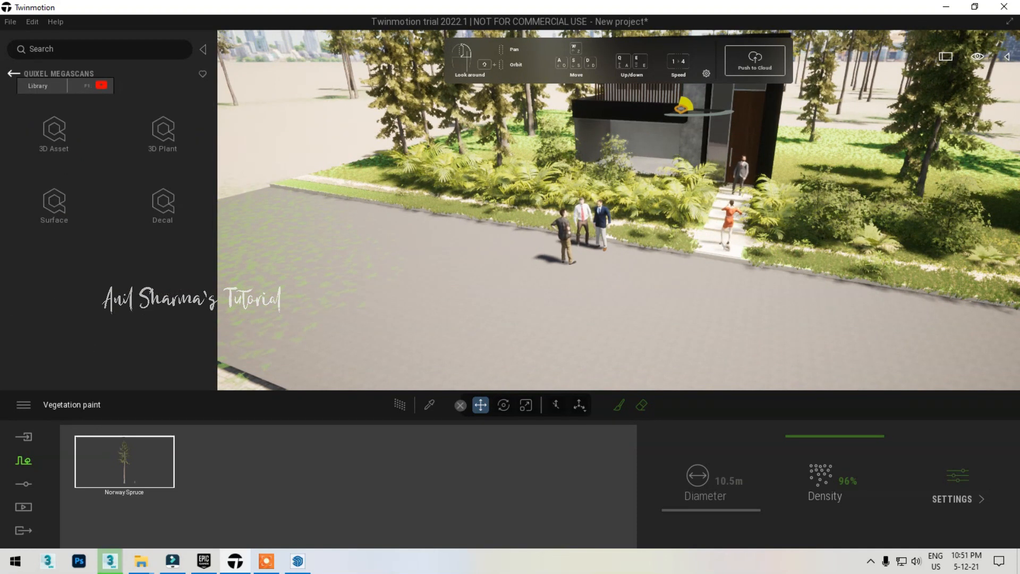
click(163, 203)
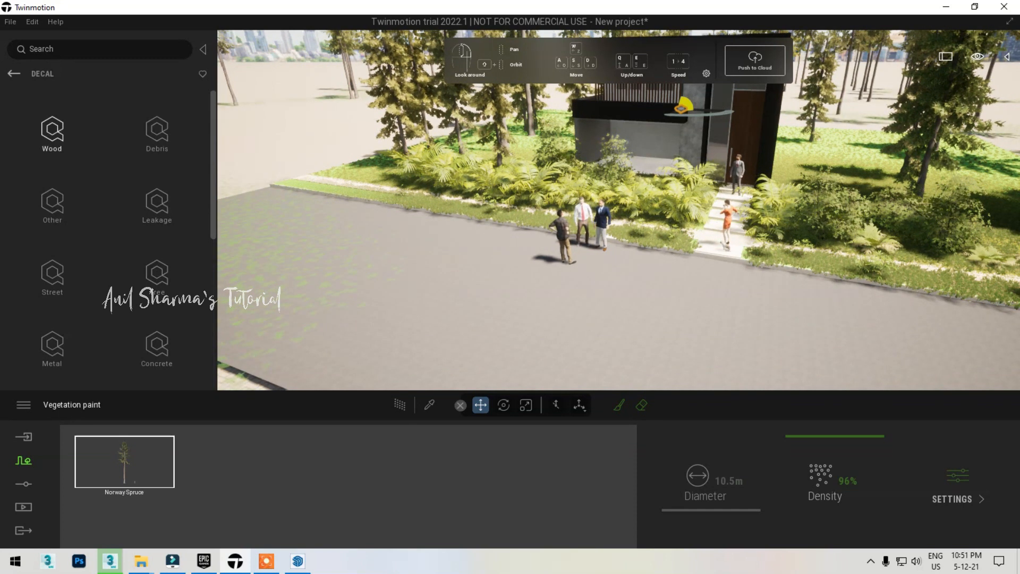
scroll(52, 352, down, 1)
click(52, 212)
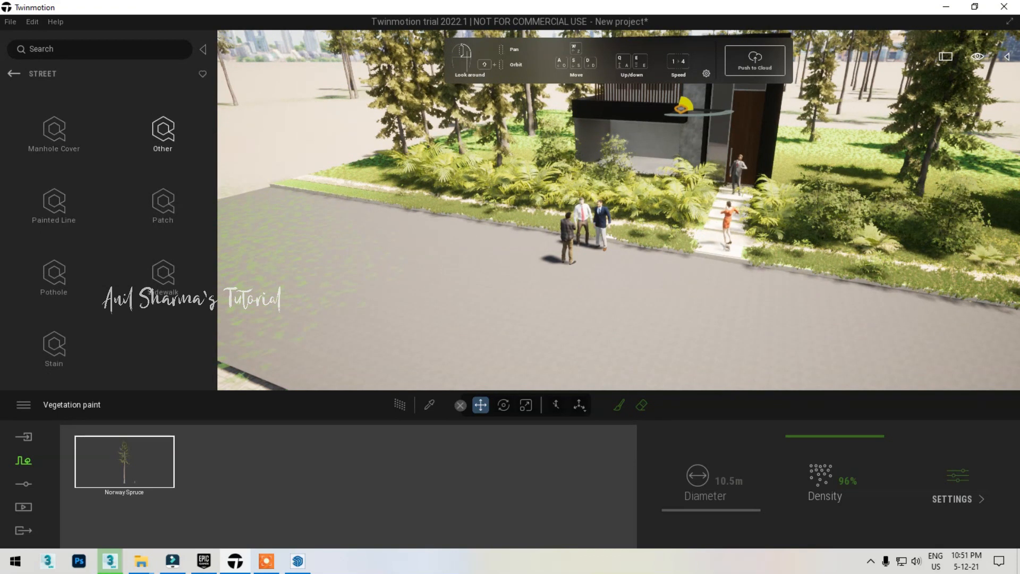
click(163, 204)
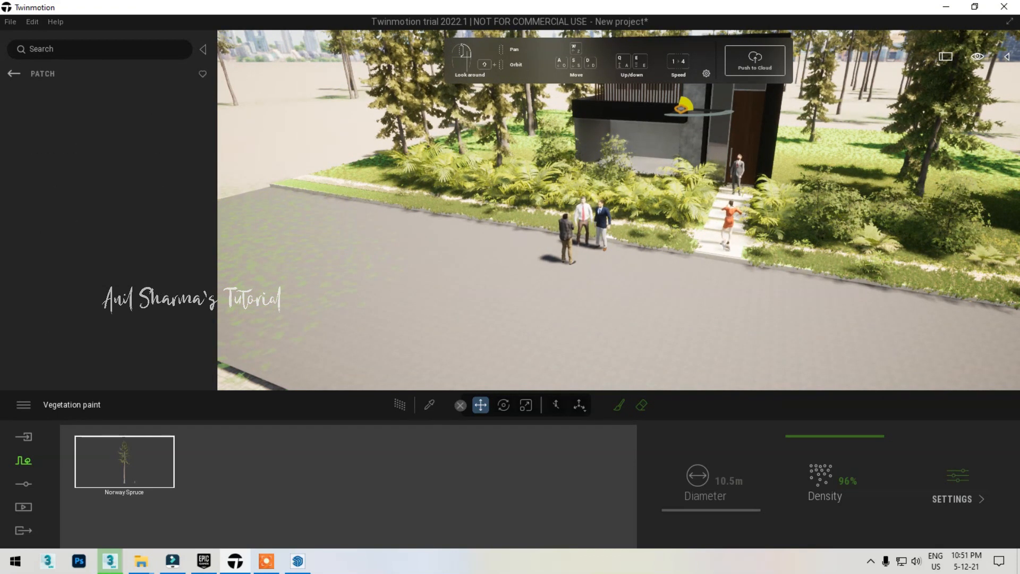
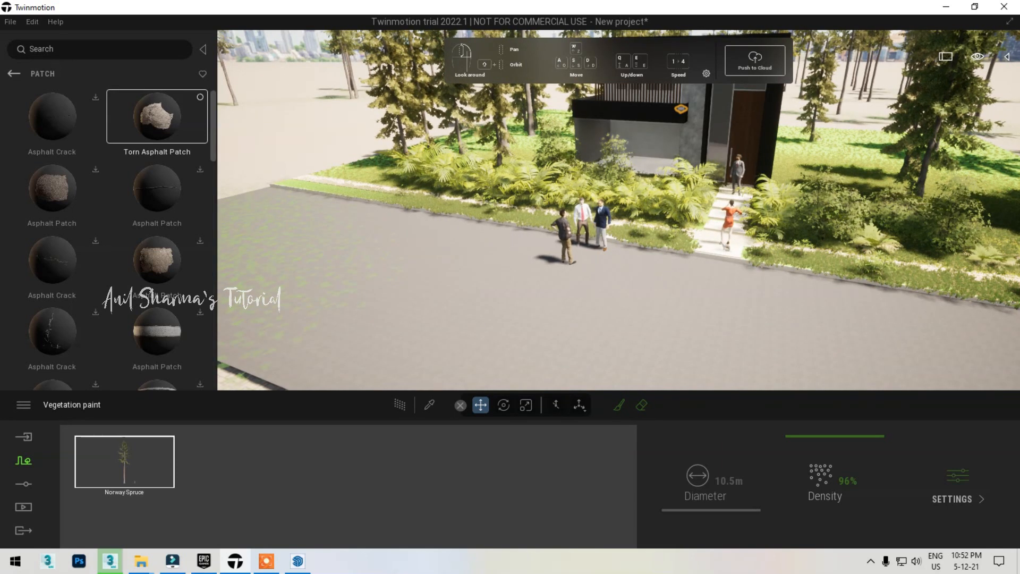
drag(157, 117, 508, 249)
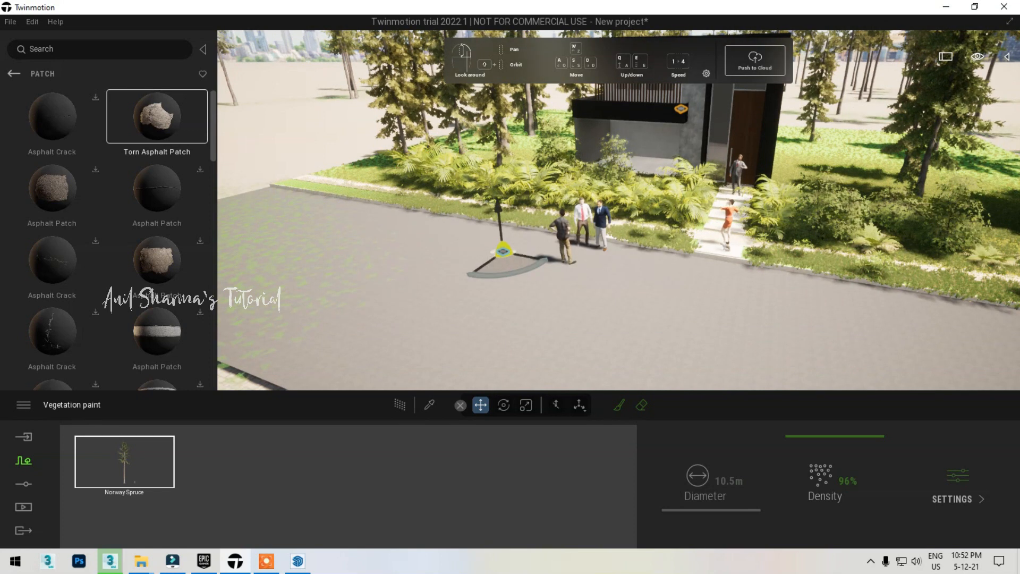
Duplicate the asphalt patch decal and cluster three patches together on the road.
shift+drag(503, 251, 556, 299)
scroll(555, 298, up, 6)
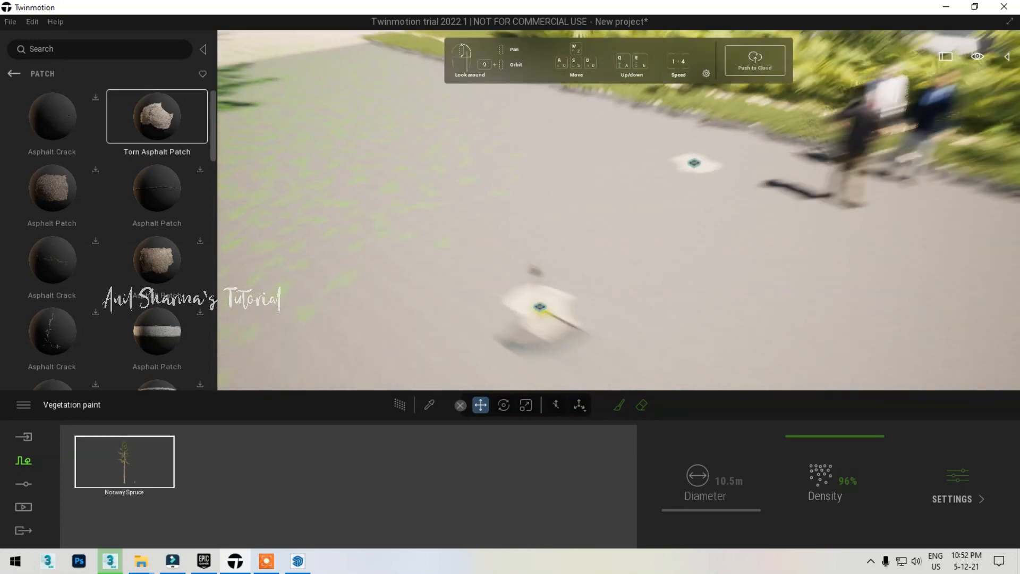
scroll(619, 211, down, 4)
scroll(618, 211, up, 5)
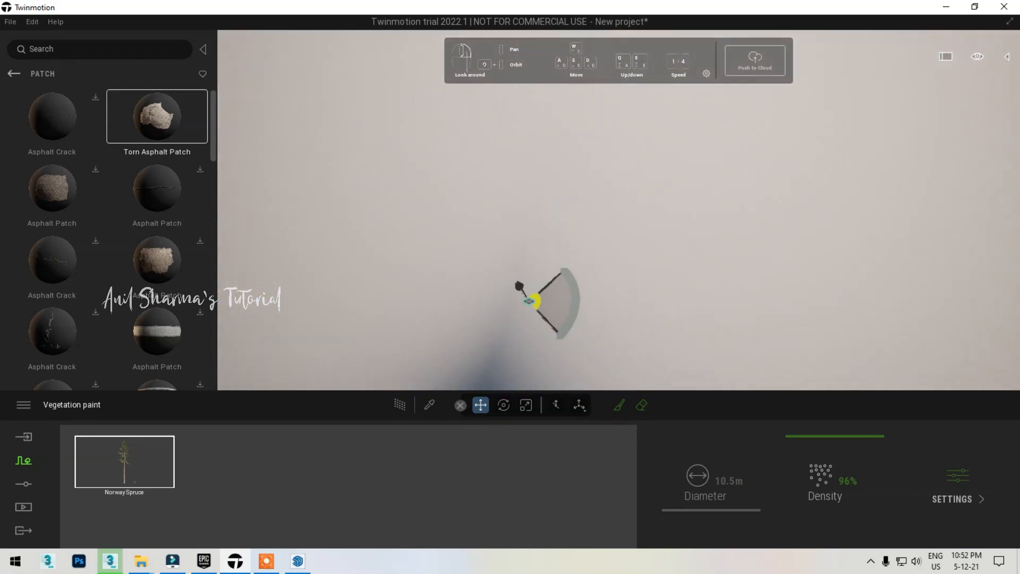
scroll(619, 210, down, 5)
drag(518, 248, 612, 195)
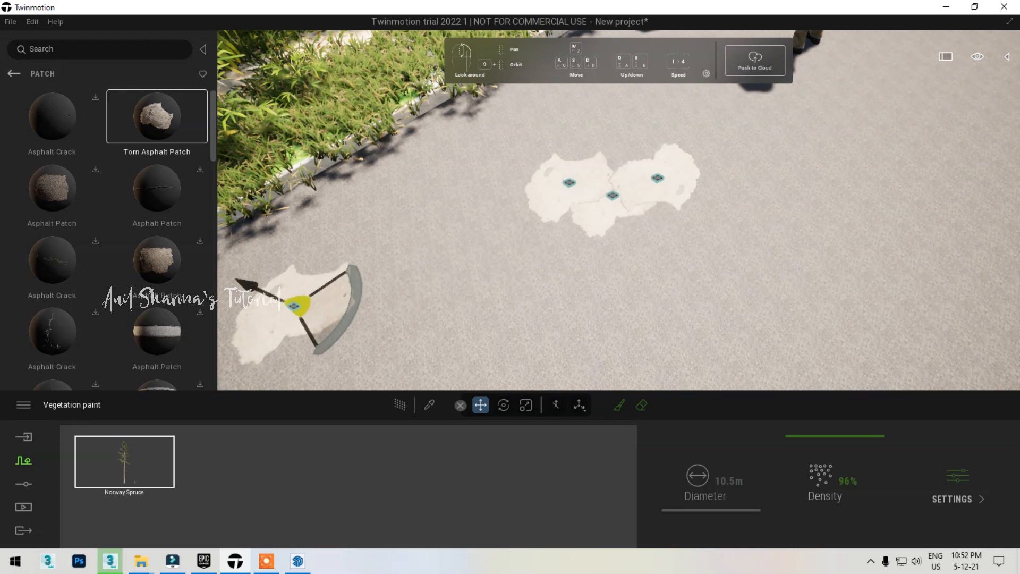
Place the car Sedan 02 from the vehicles library on the road near the house's entrance path.
click(13, 73)
click(14, 74)
click(14, 73)
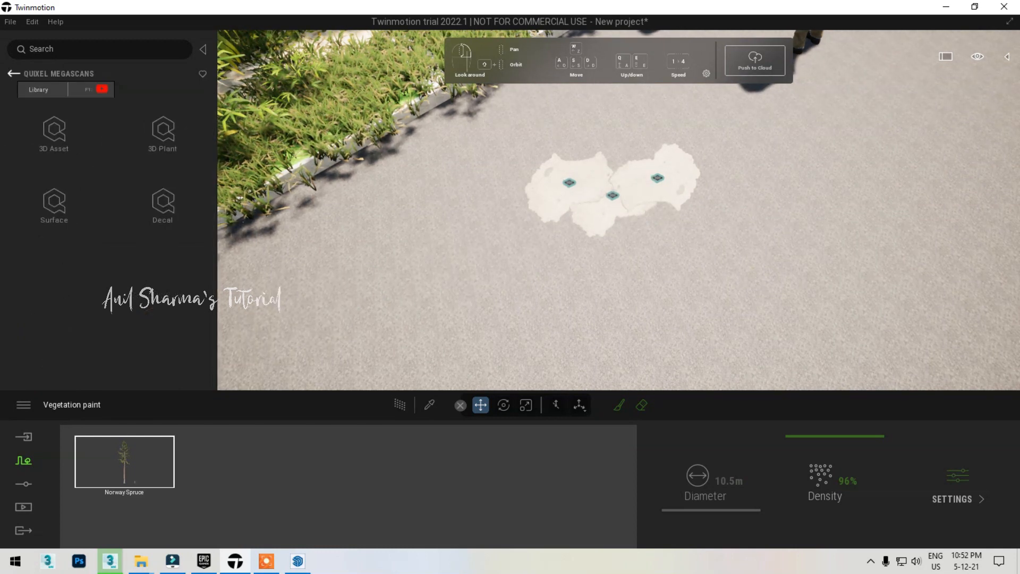
click(13, 73)
scroll(160, 284, down, 3)
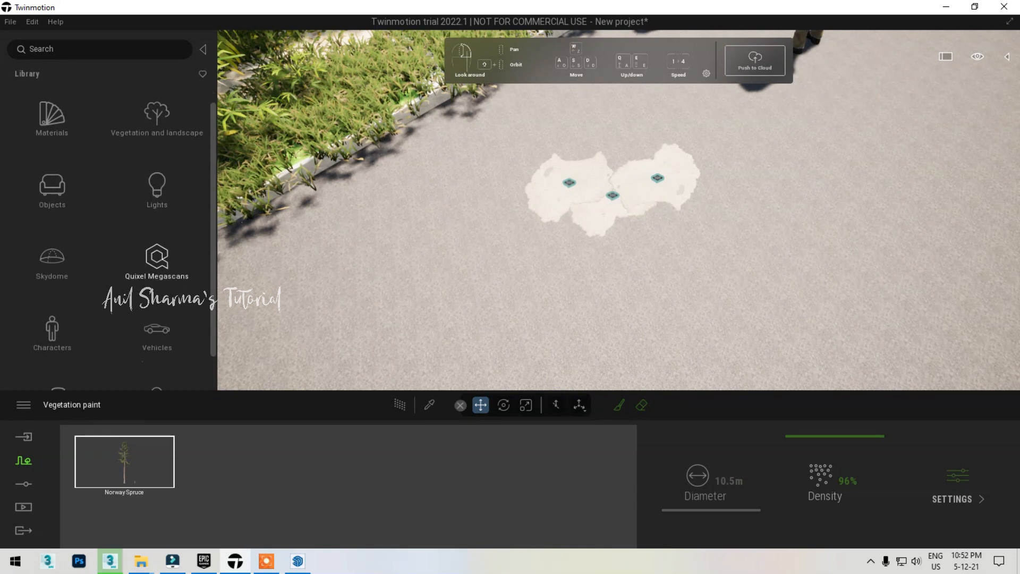
click(161, 292)
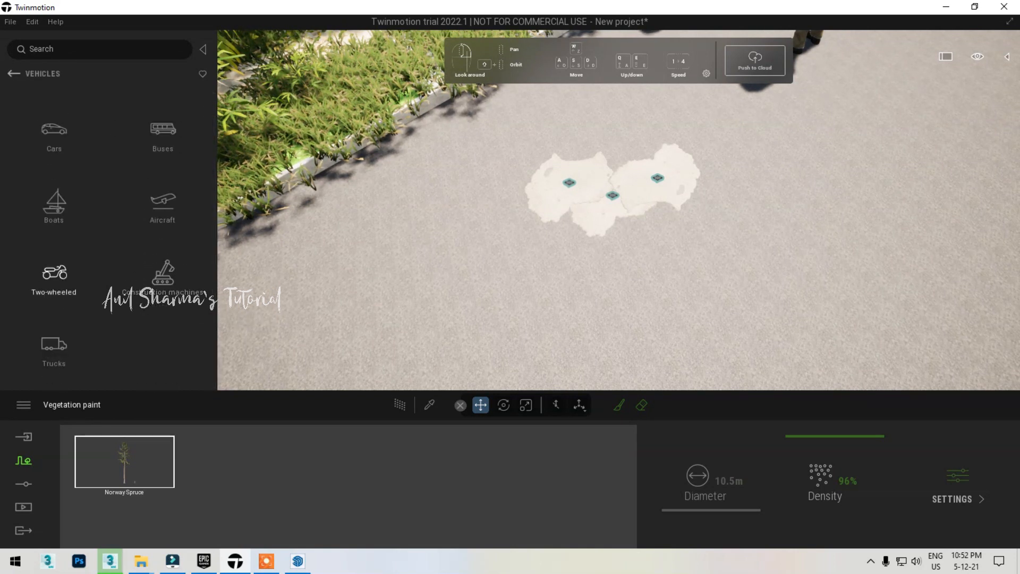
click(53, 133)
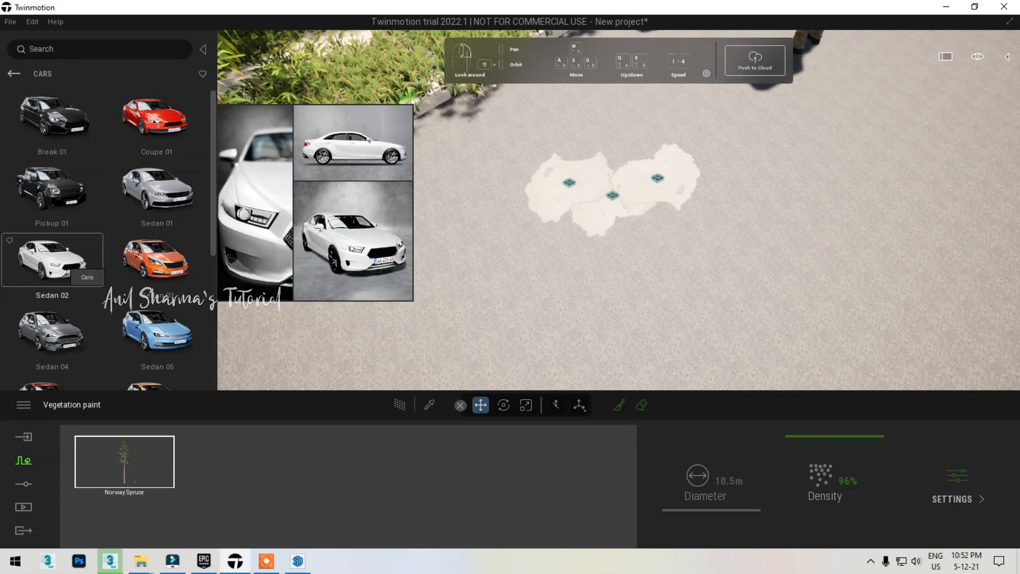
scroll(765, 183, down, 8)
mouse_move(53, 260)
mouse_down()
mouse_move(765, 184)
mouse_move(733, 152)
mouse_move(703, 147)
mouse_move(708, 164)
mouse_move(735, 152)
mouse_move(712, 141)
mouse_up()
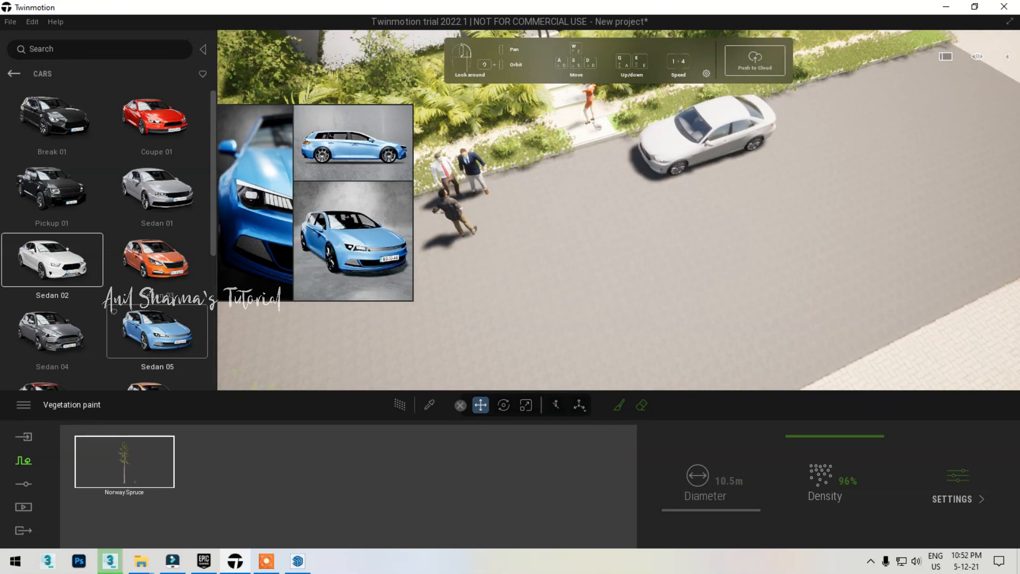
scroll(154, 308, down, 2)
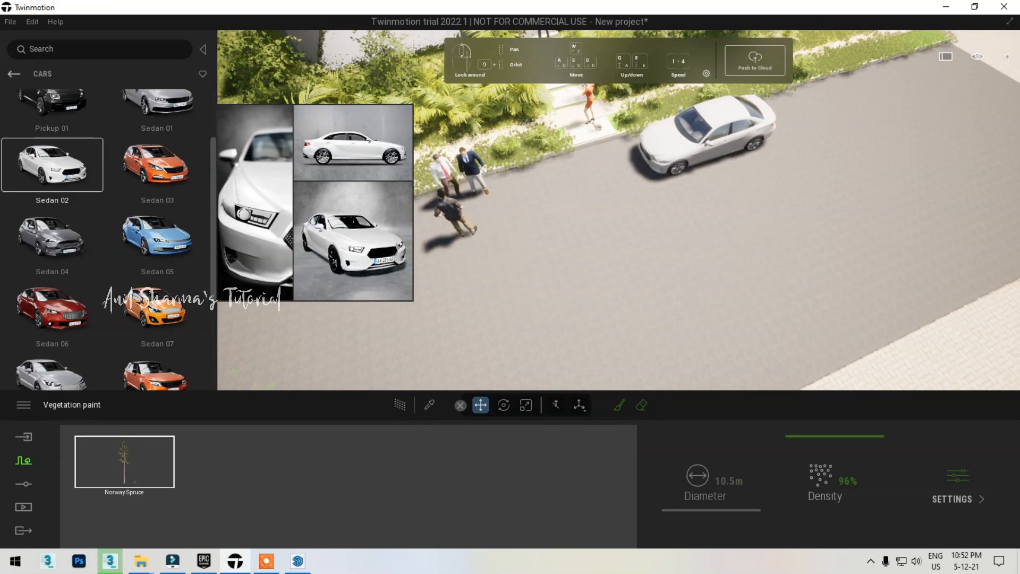
click(14, 74)
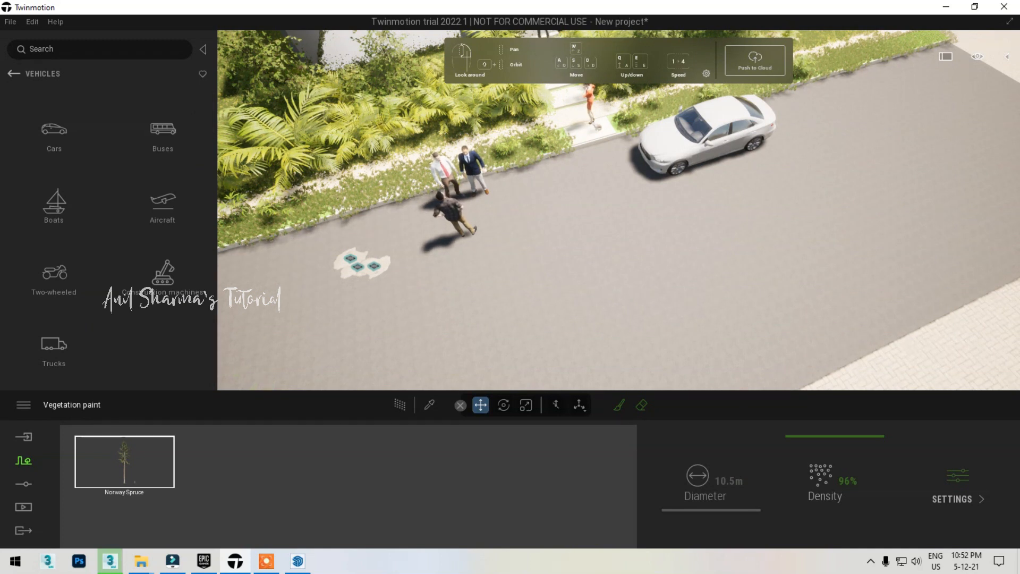
Set the colour of the Sedan 02 car to Dark red.
click(704, 143)
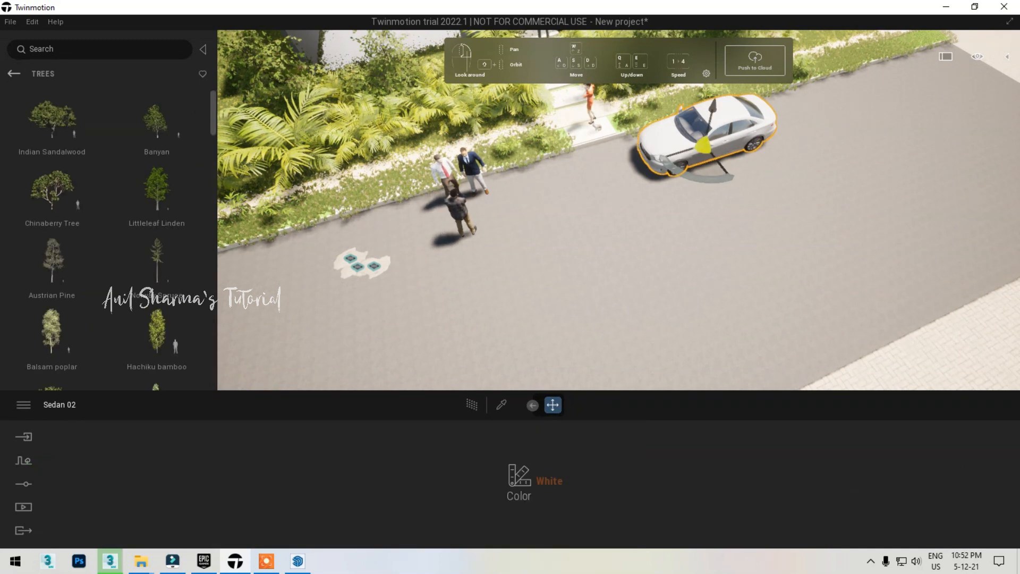
key(w)
key(d)
key(t)
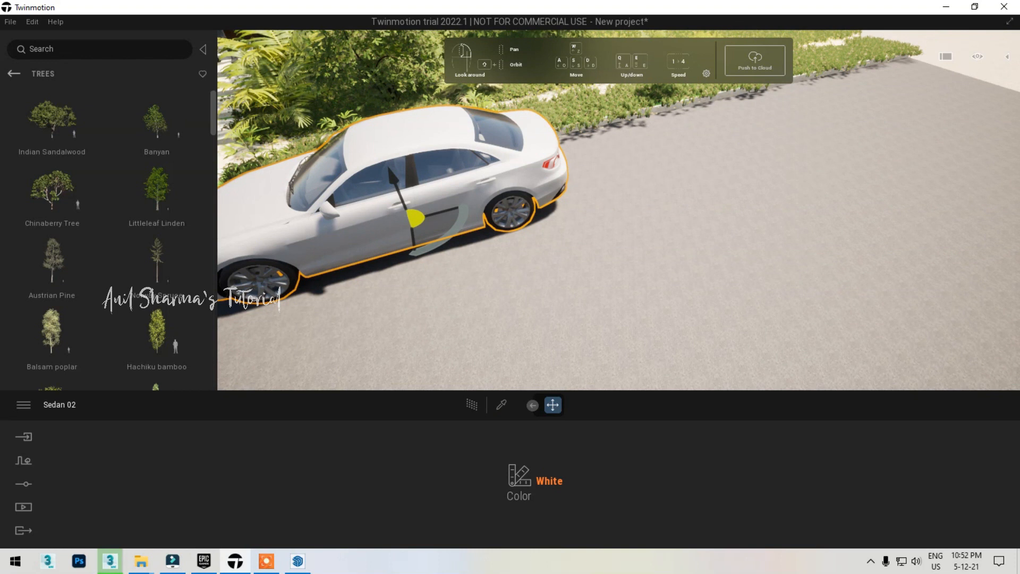
click(519, 477)
scroll(639, 300, down, 3)
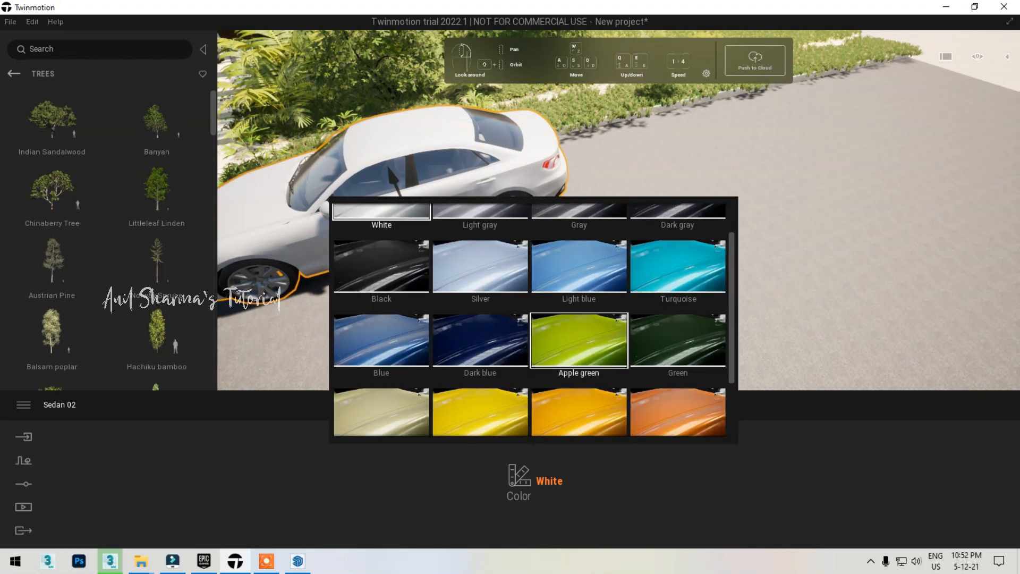
scroll(579, 340, down, 3)
click(578, 393)
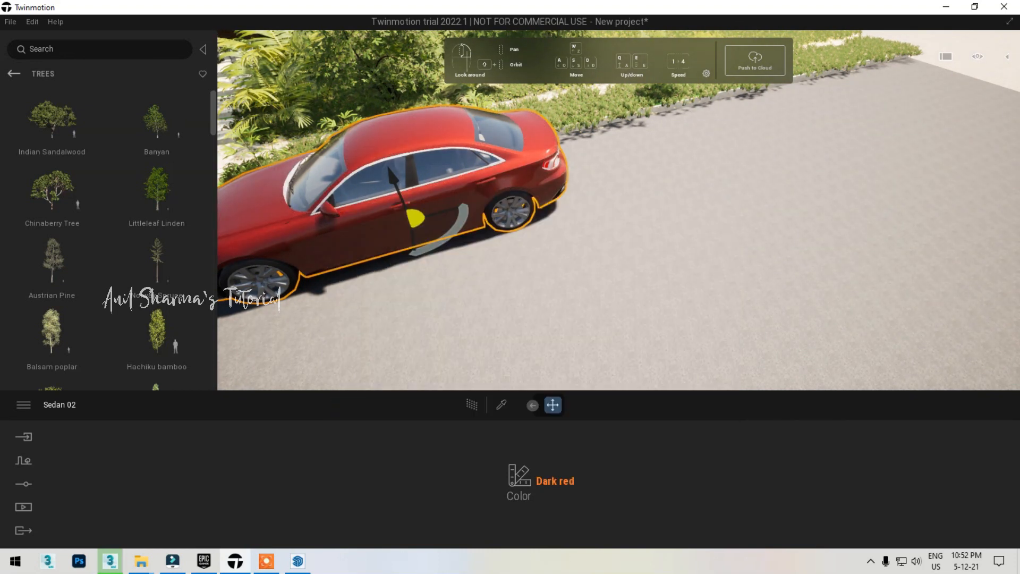
Preview the house front with the people and the red car from street level with the path tracer on.
click(14, 73)
right_drag(531, 223, 515, 162)
middle_drag(515, 162, 420, 231)
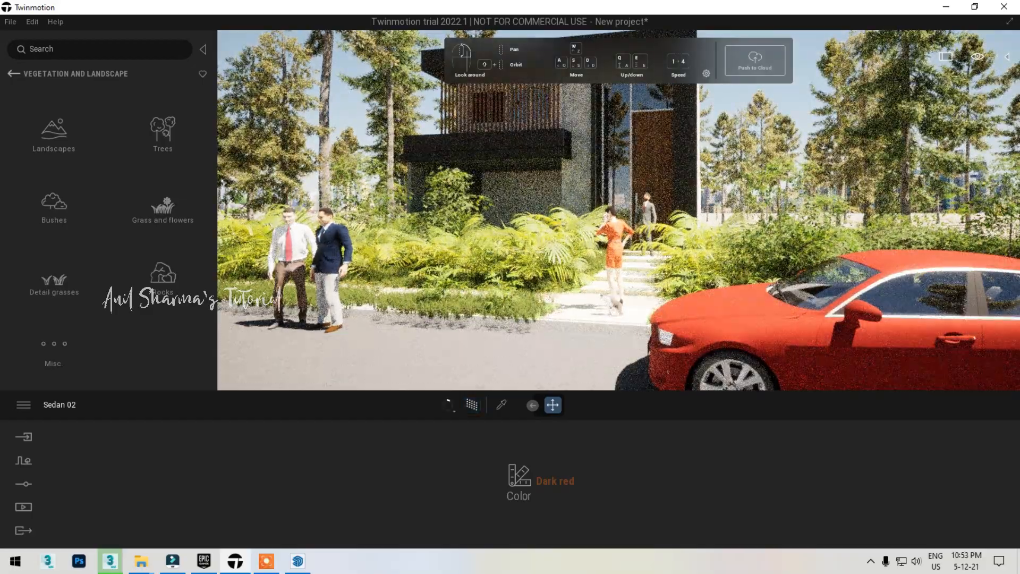
right_drag(619, 209, 607, 164)
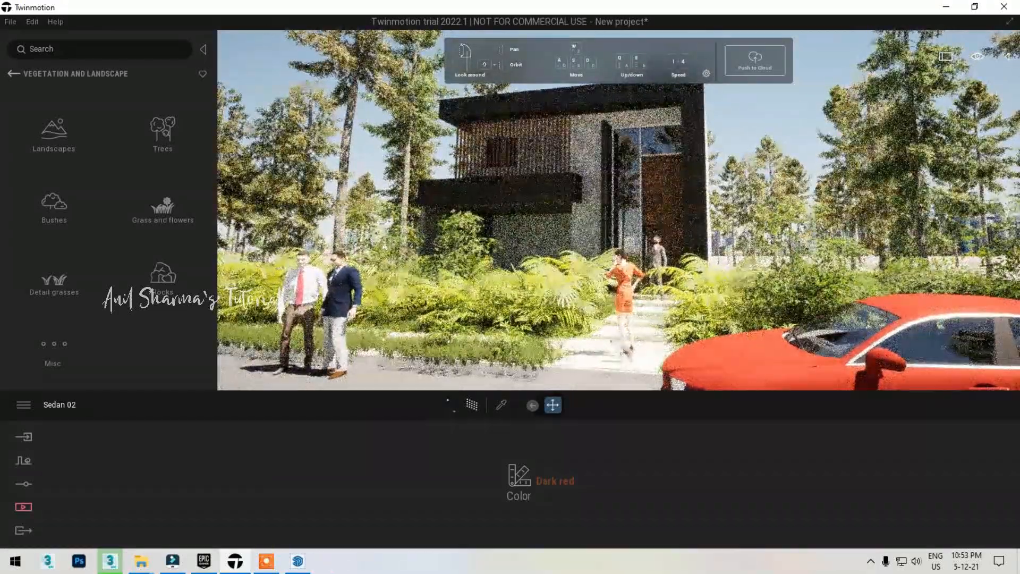
Turn off the PathTracer in the renderer settings.
click(24, 506)
click(23, 484)
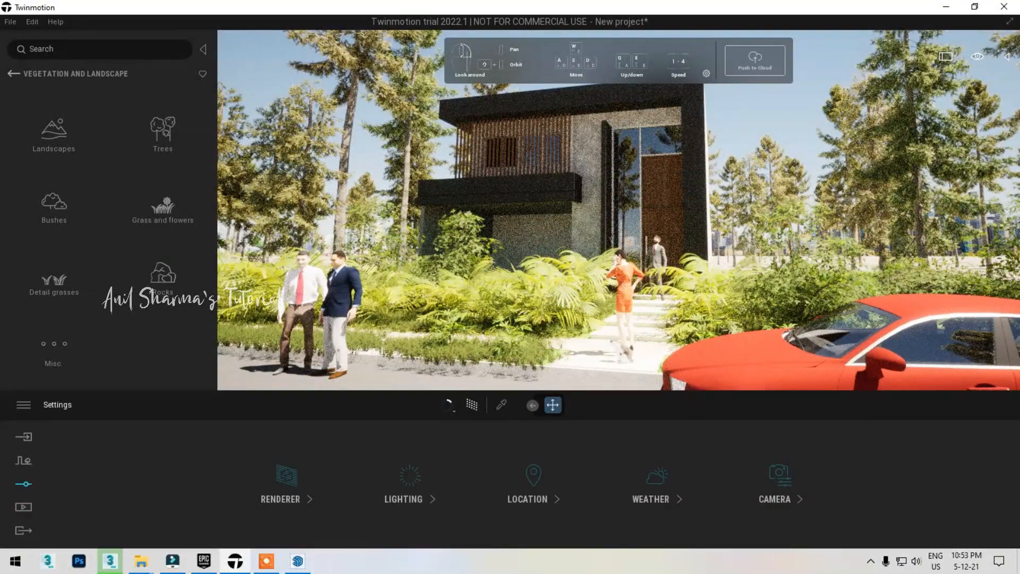
click(287, 476)
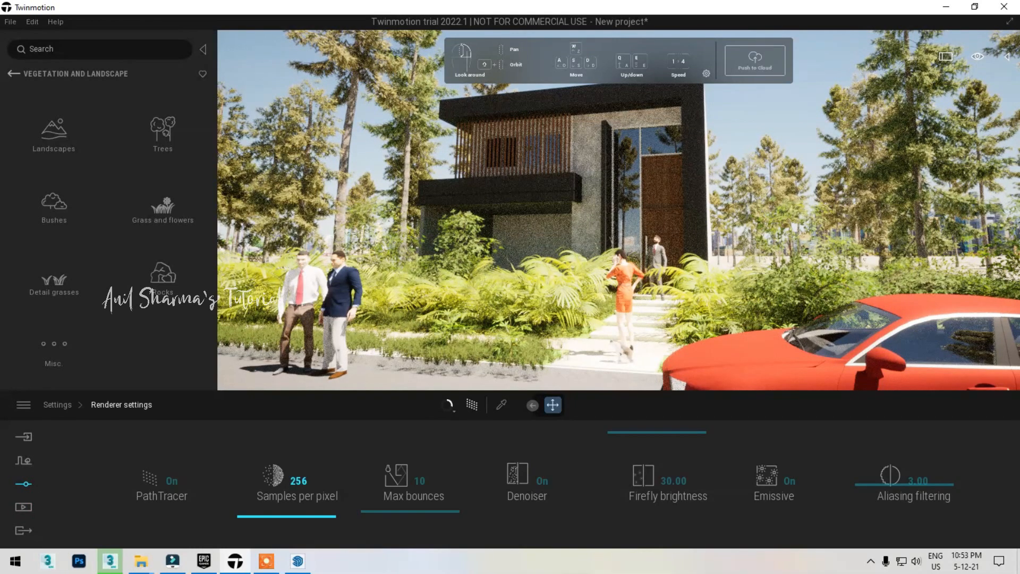
click(162, 486)
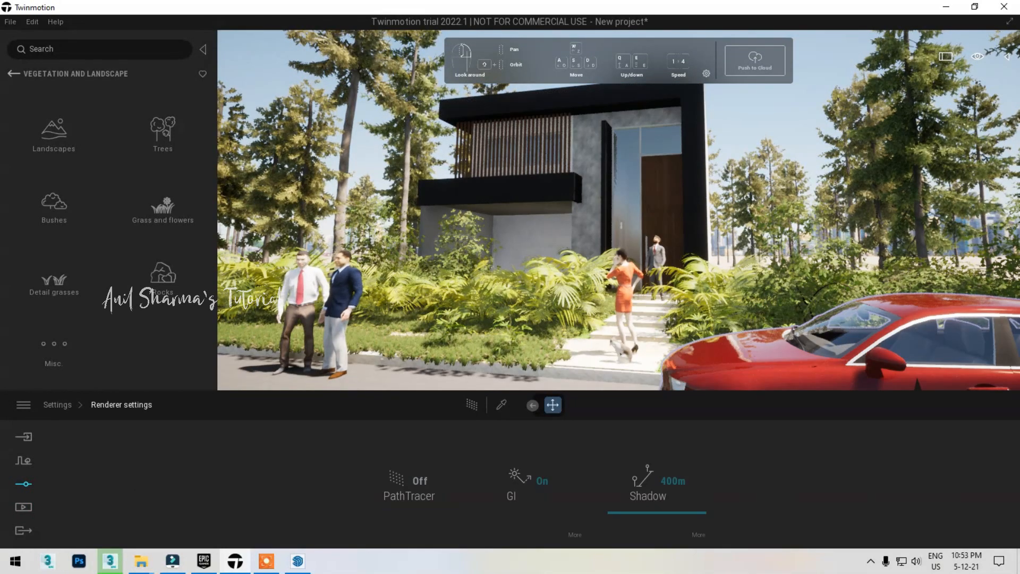
Test the GI toggle and shadow distance, restoring GI to on and the shadow to 400 m, and check the detailed GI options.
click(526, 480)
click(526, 480)
drag(656, 513, 657, 508)
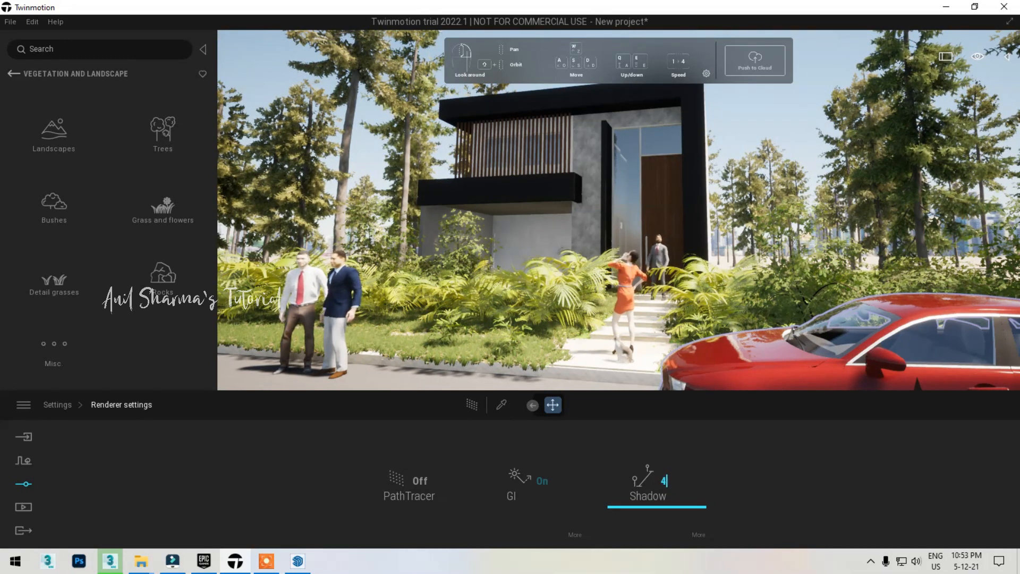
key(Return)
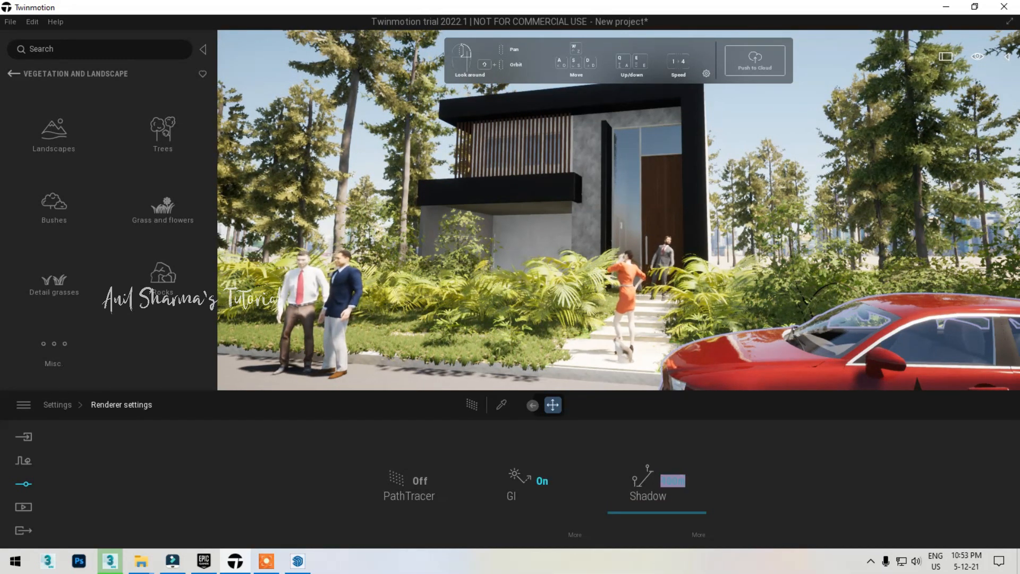
click(575, 534)
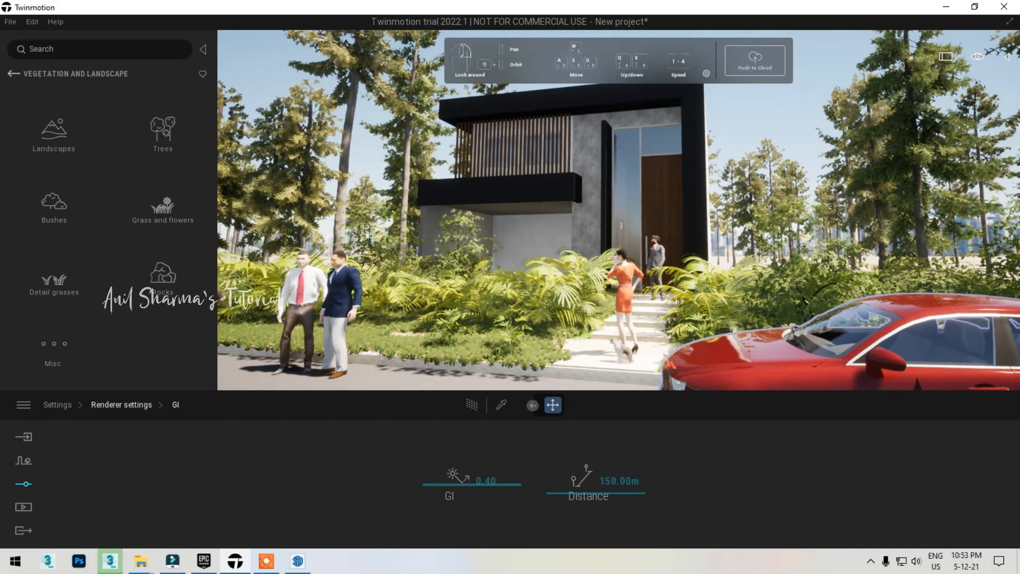
click(121, 405)
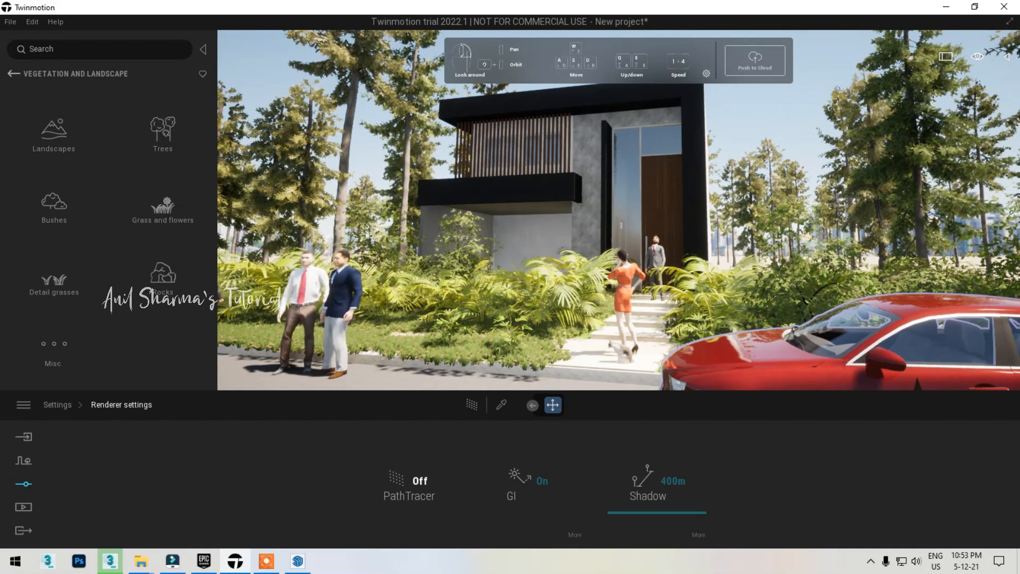
Test the PathTracer on the street-level view of the house front.
click(420, 481)
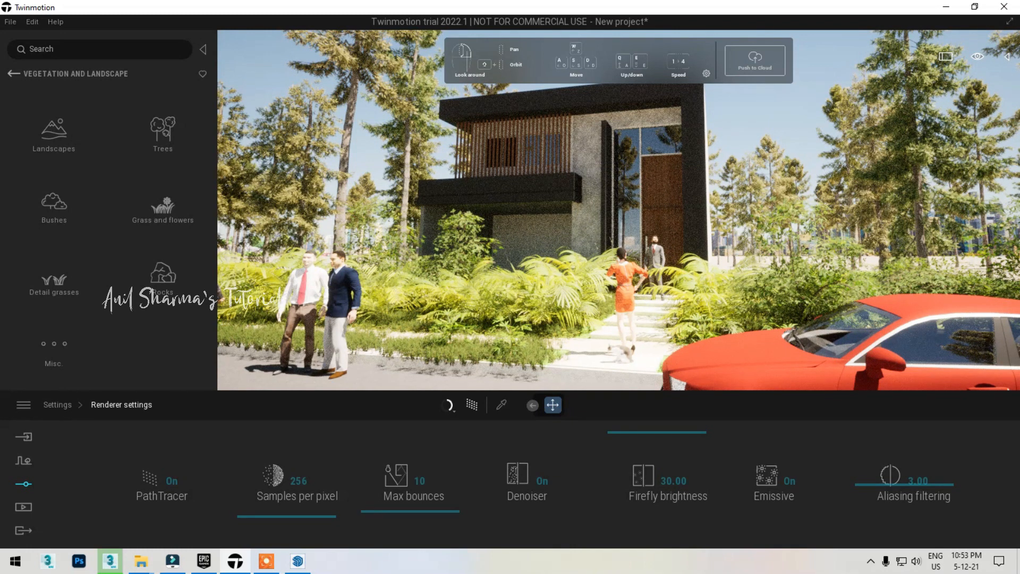
click(57, 404)
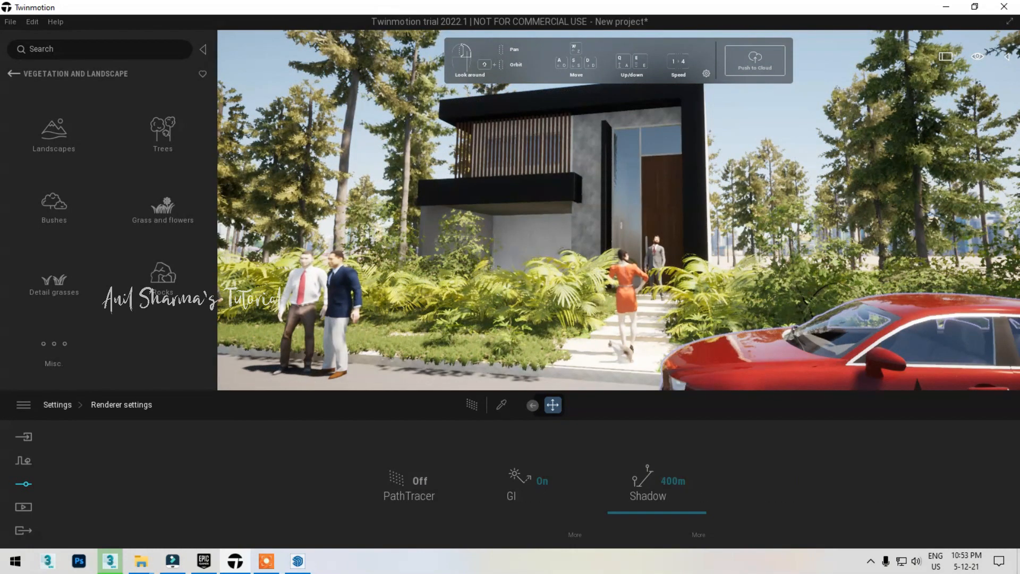
Turn on the Skydome in the lighting settings and open its detailed options.
click(403, 498)
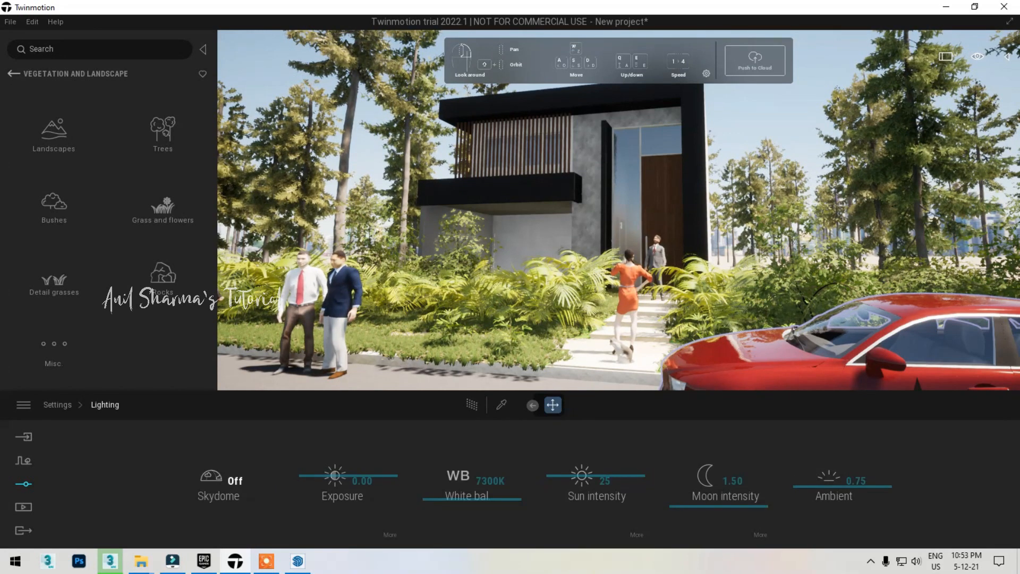
click(332, 499)
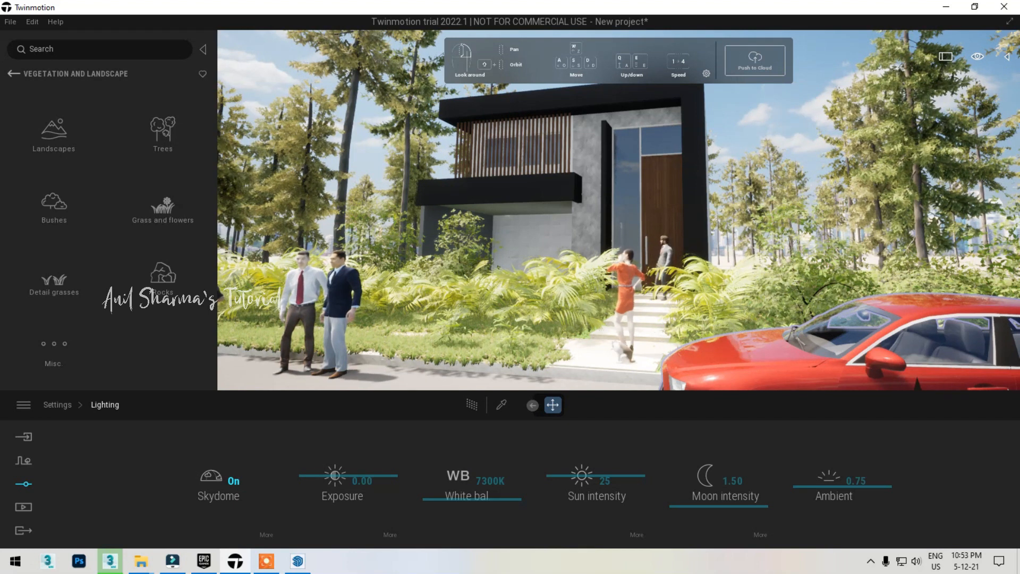
click(228, 482)
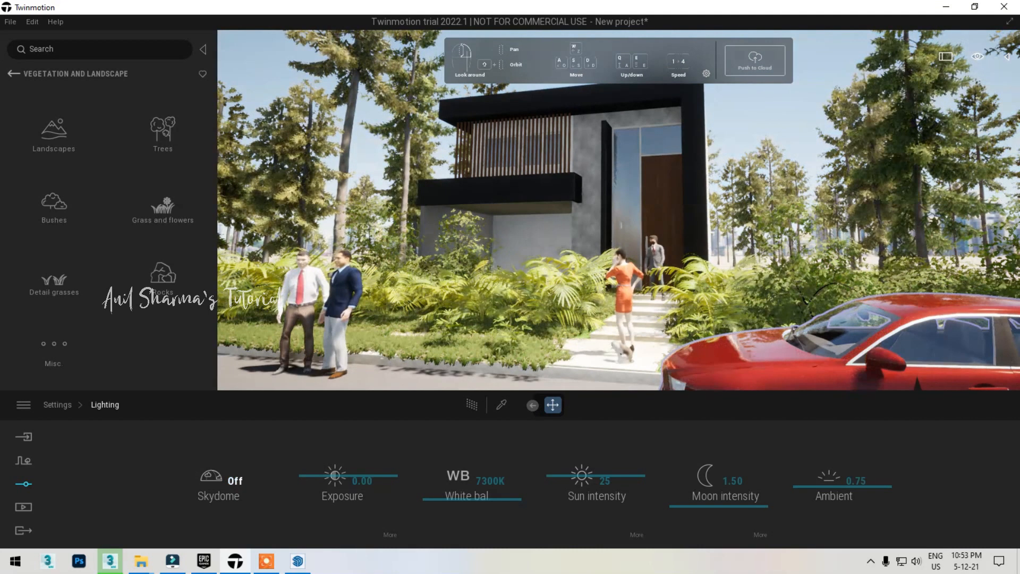
click(228, 482)
click(266, 535)
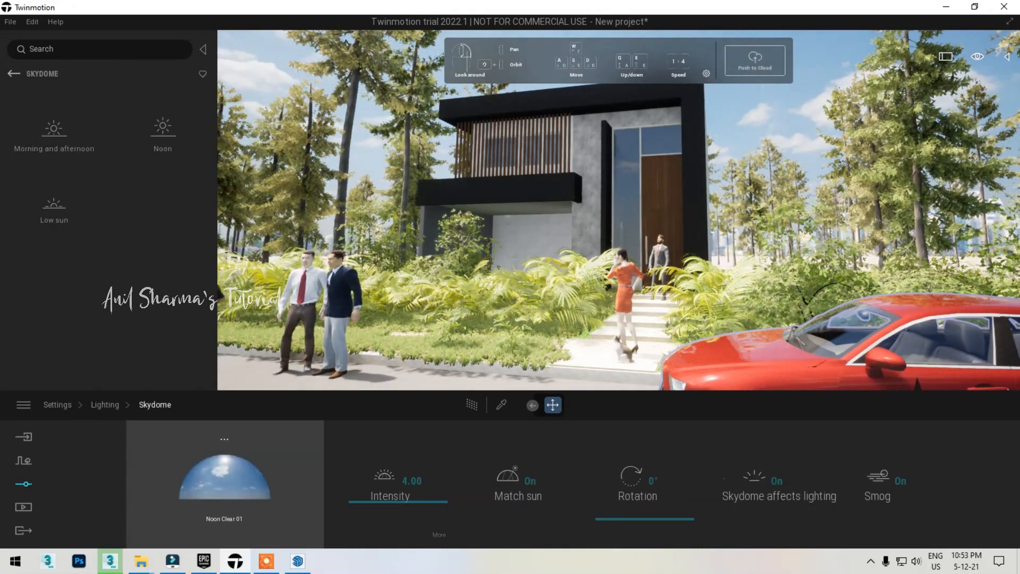
Load autumn_park_4k from the D: drive's LIB_DATA/TEXTURES/HDRI/4K folder as the skydome image.
click(224, 439)
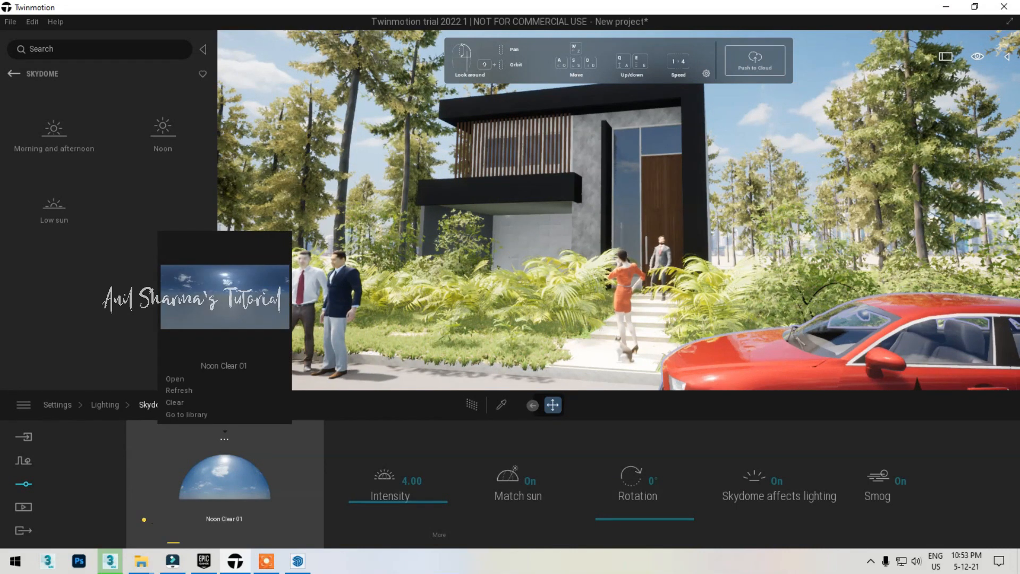
click(224, 439)
click(224, 439)
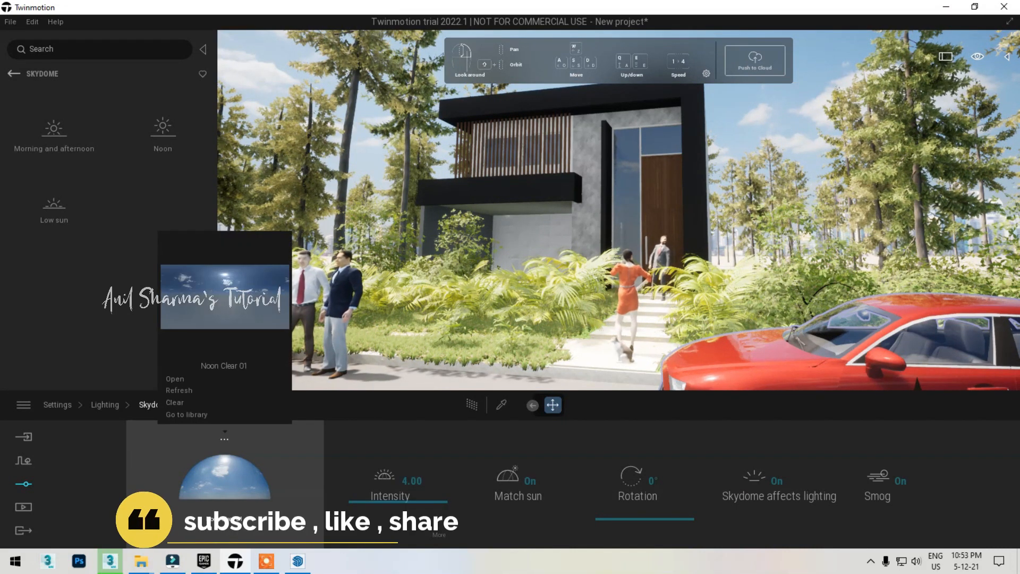
click(175, 379)
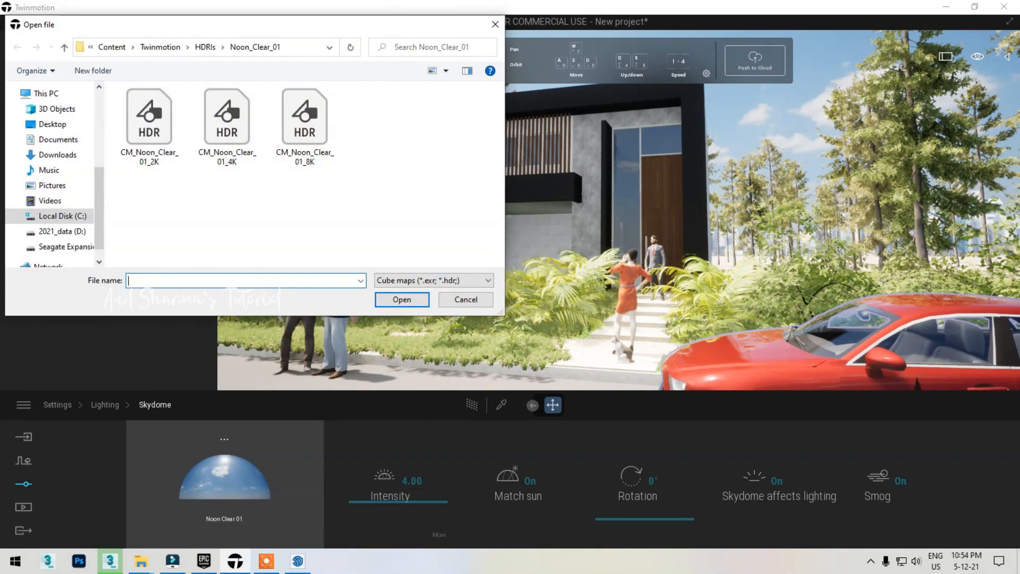
click(62, 282)
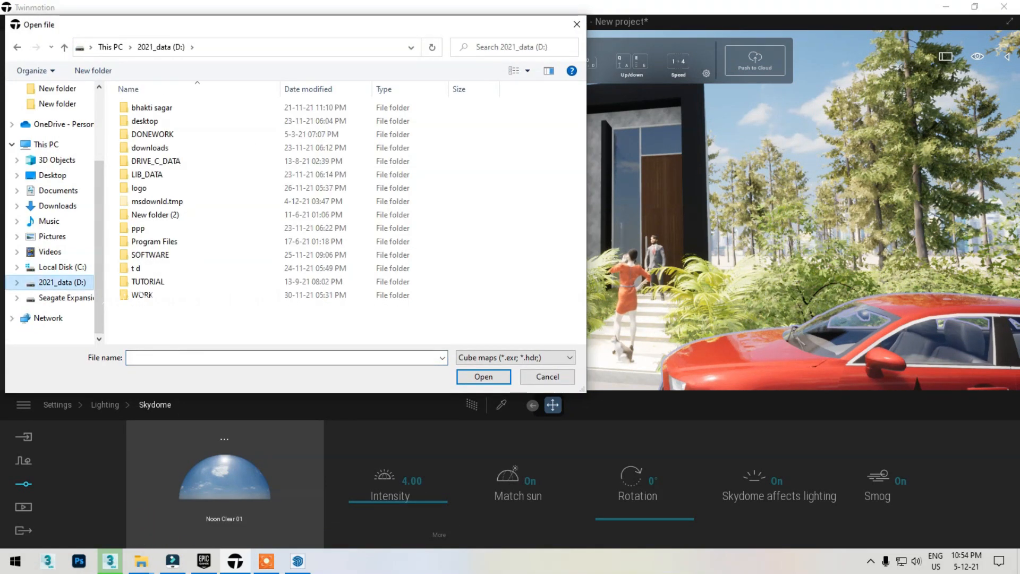
double_click(147, 175)
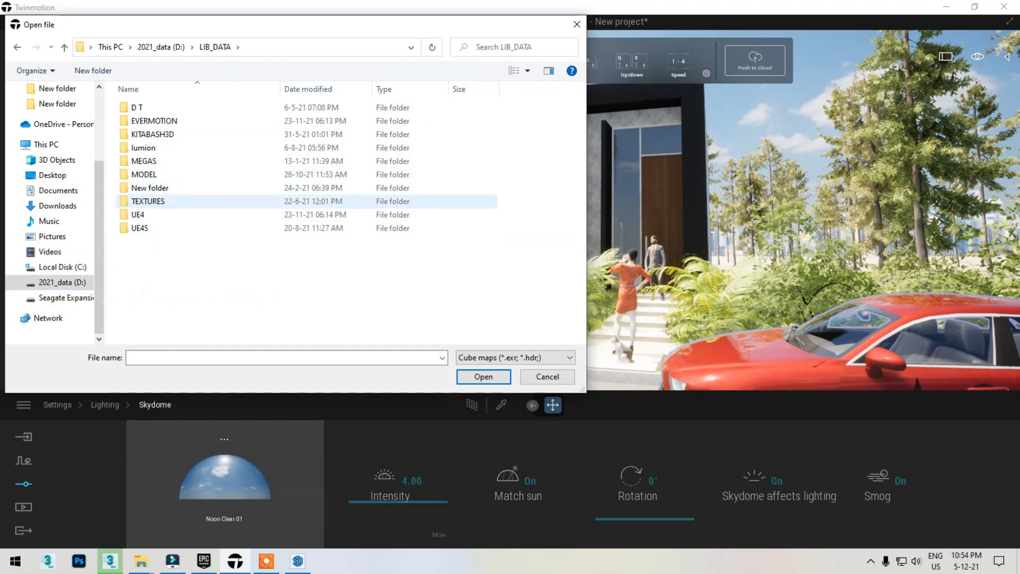
click(148, 202)
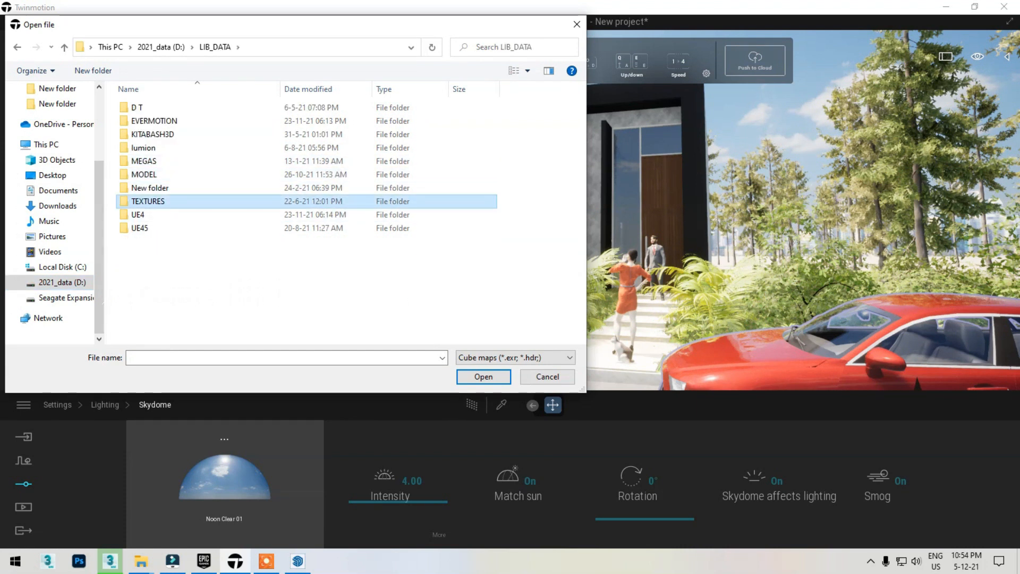
double_click(148, 201)
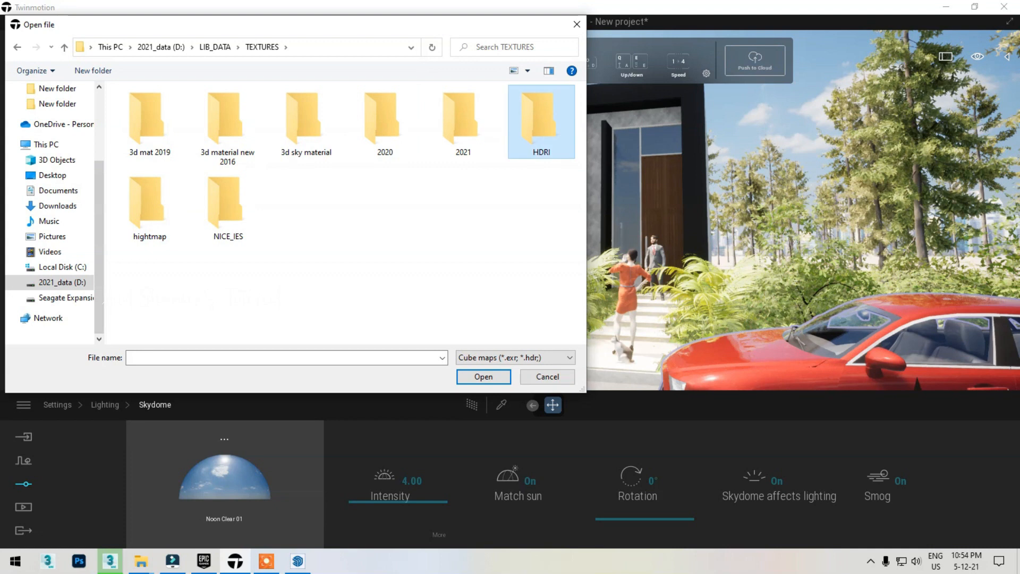
double_click(541, 122)
double_click(223, 117)
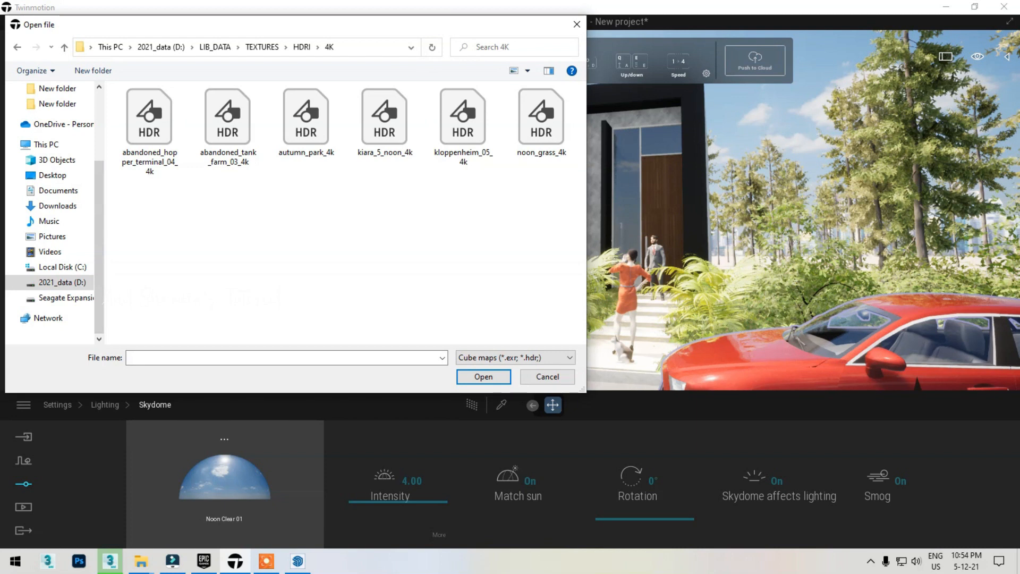
double_click(306, 121)
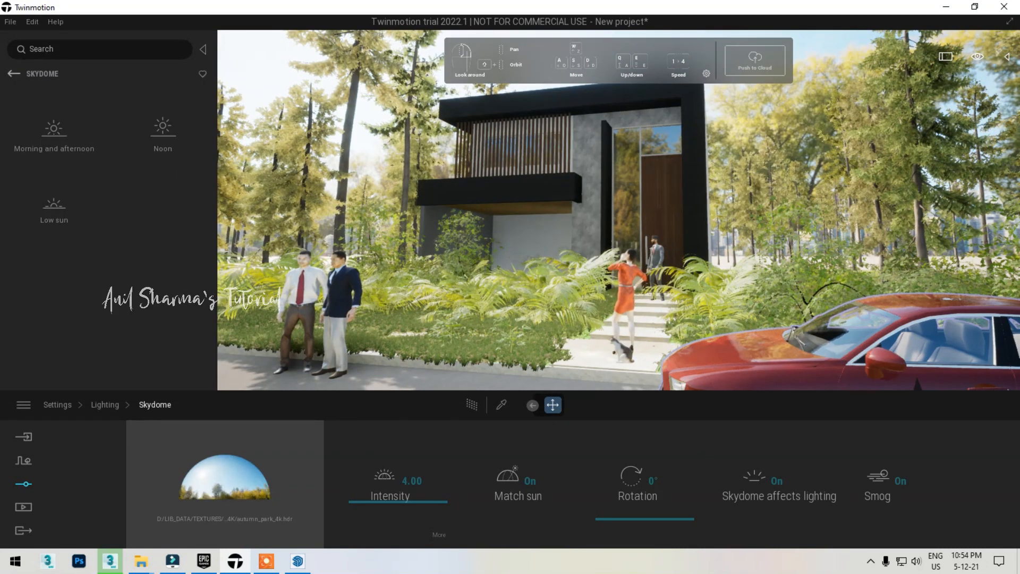
Rotate the skydome to about 159° so the sunlight reaches the house front.
right_drag(478, 297, 499, 305)
mouse_move(397, 501)
mouse_down()
mouse_move(398, 519)
mouse_move(397, 501)
mouse_up()
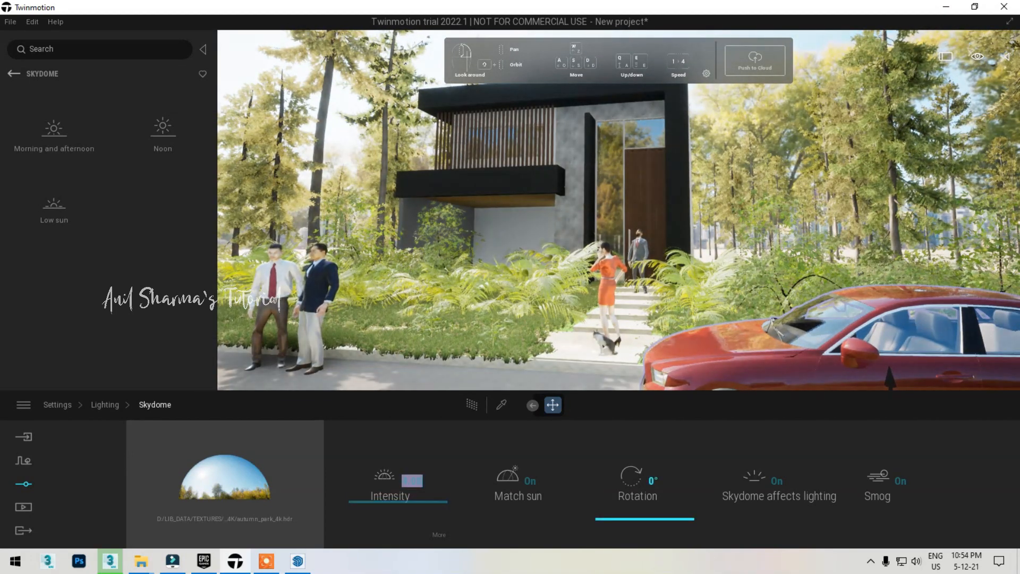
drag(644, 519, 644, 479)
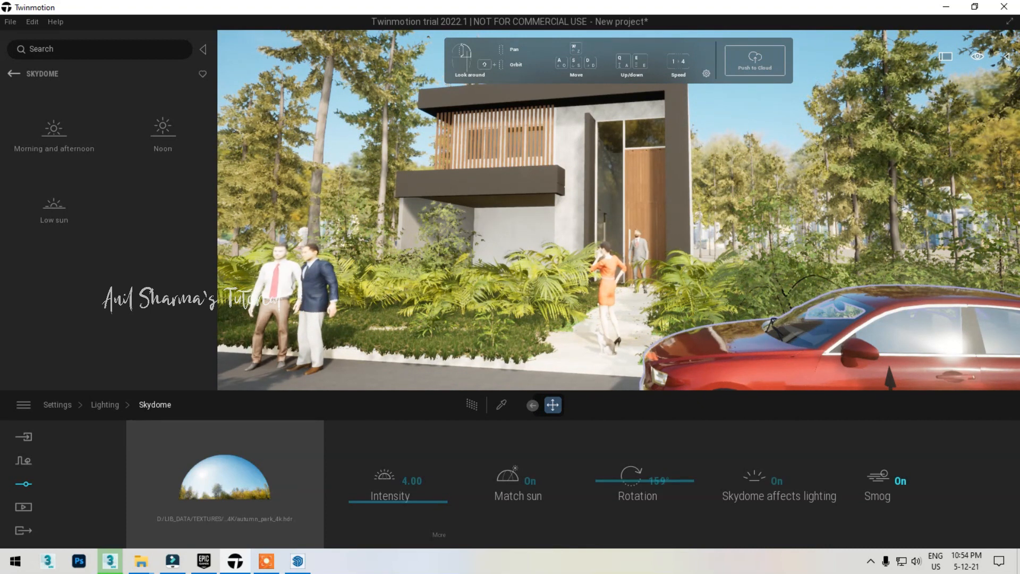
Set the lighting exposure to -0.42, the sun intensity to 32 and the ambient light to 0.69.
click(105, 404)
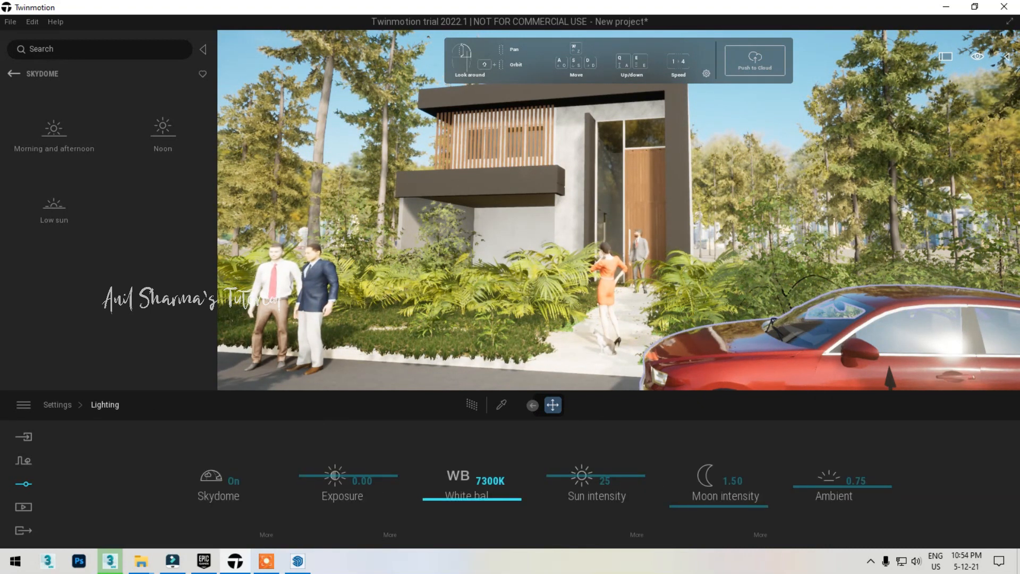
mouse_move(348, 476)
mouse_down()
mouse_move(347, 467)
mouse_move(348, 477)
mouse_up()
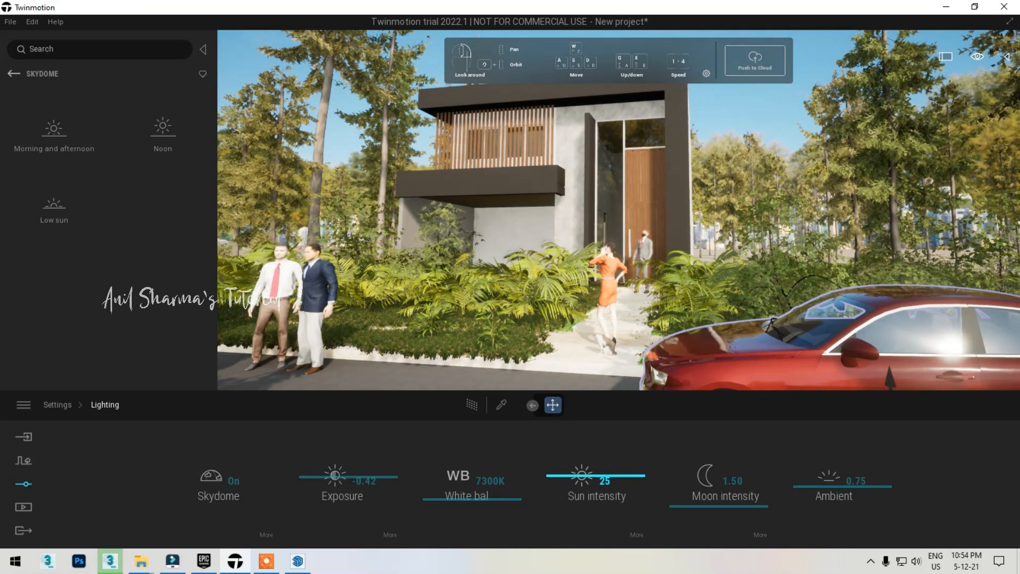
mouse_move(595, 478)
mouse_down()
mouse_move(595, 454)
mouse_move(595, 518)
mouse_move(594, 464)
mouse_up()
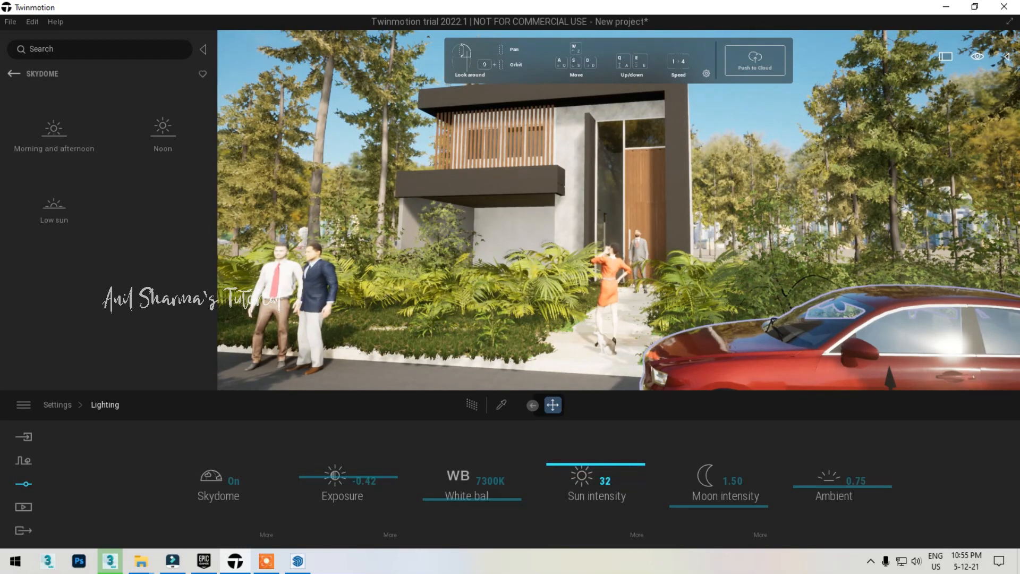
drag(842, 486, 842, 488)
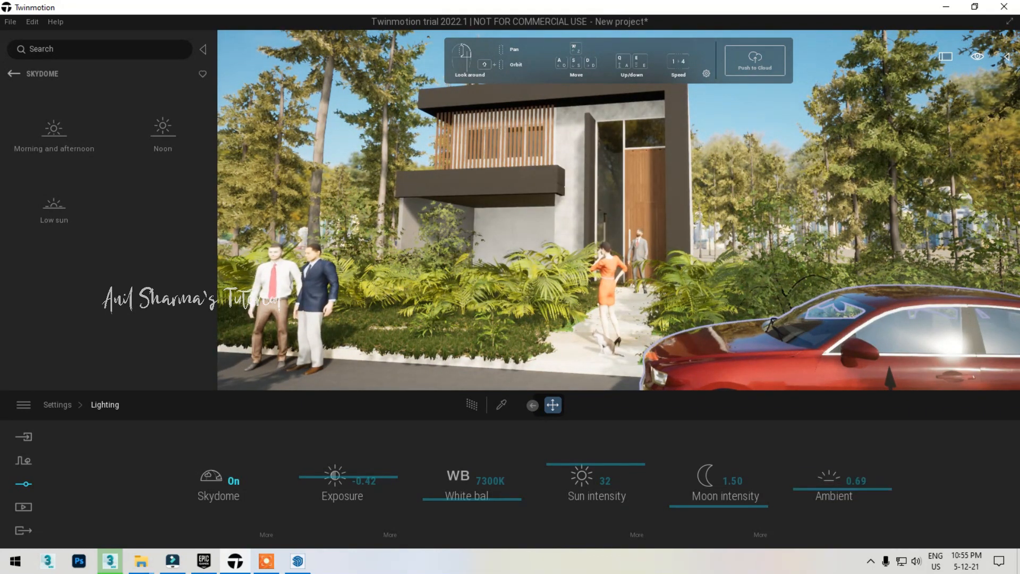
Check the weather and season options in the weather settings, leaving the weather at sunny.
click(58, 405)
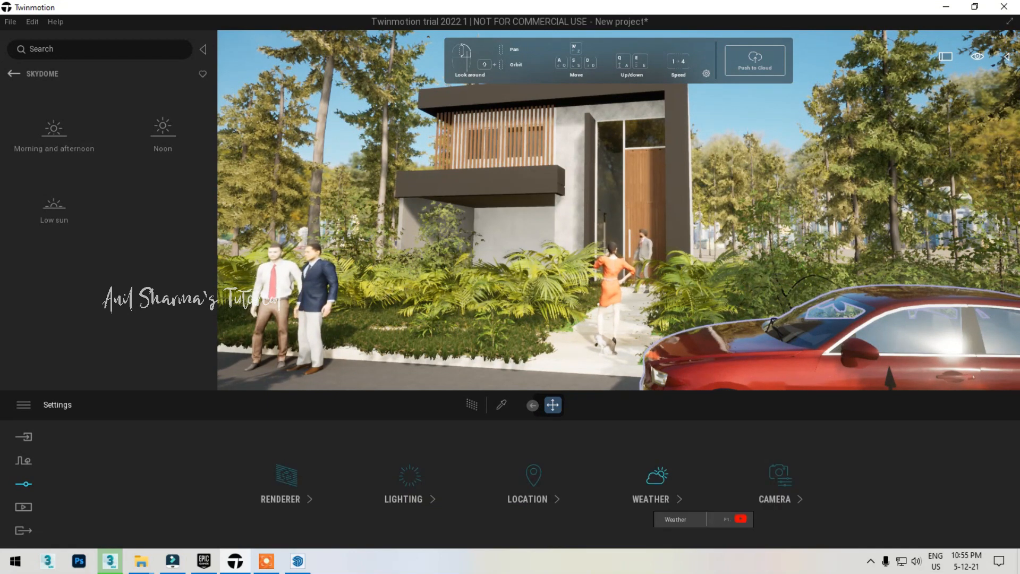
click(657, 478)
mouse_move(80, 484)
mouse_down()
mouse_move(246, 483)
mouse_move(79, 484)
mouse_up()
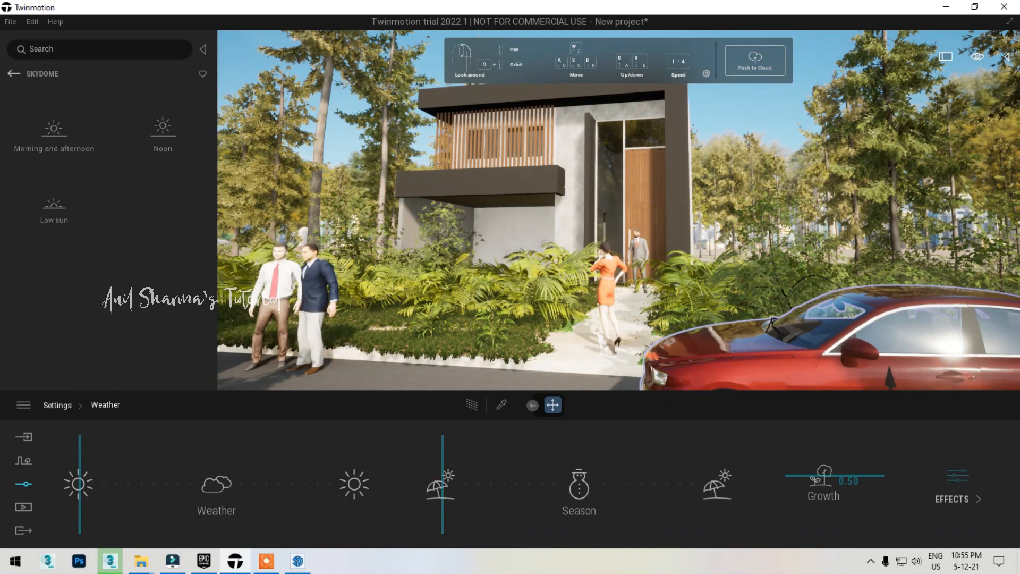
click(58, 405)
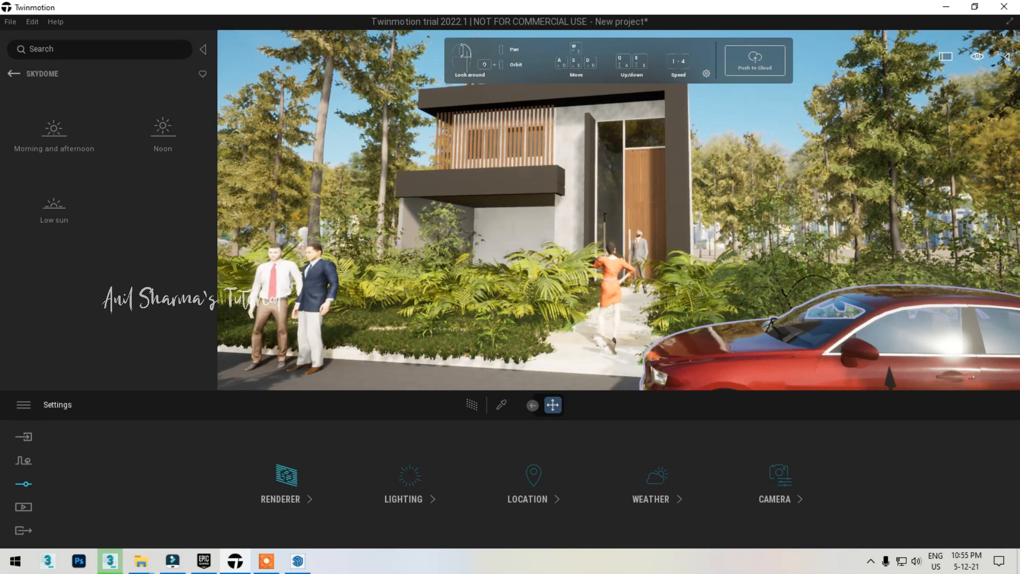
Turn on the PathTracer and set its samples per pixel to 1158 and max bounces to 37.
click(286, 478)
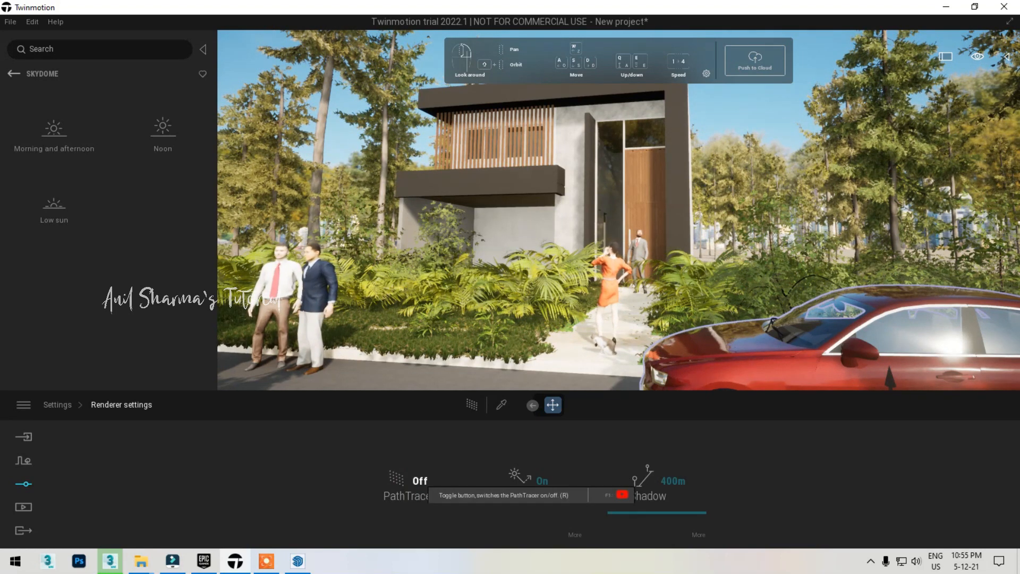
click(411, 484)
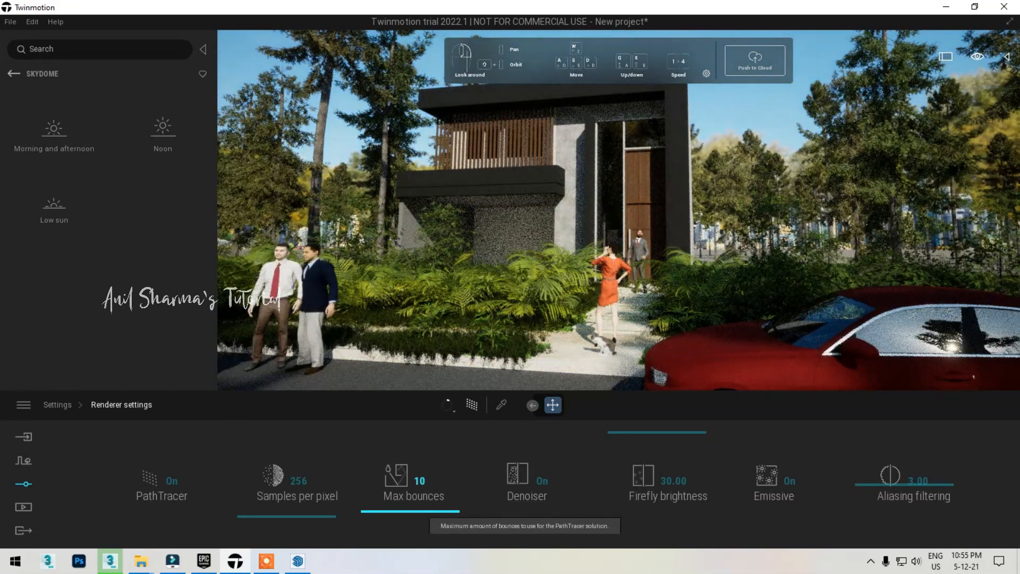
drag(422, 512, 423, 501)
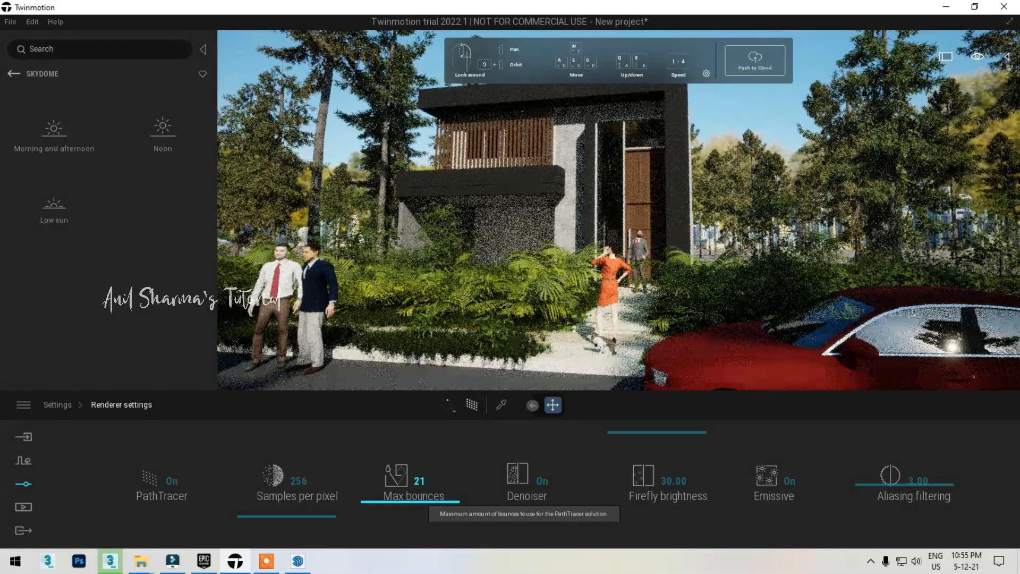
drag(287, 515, 286, 506)
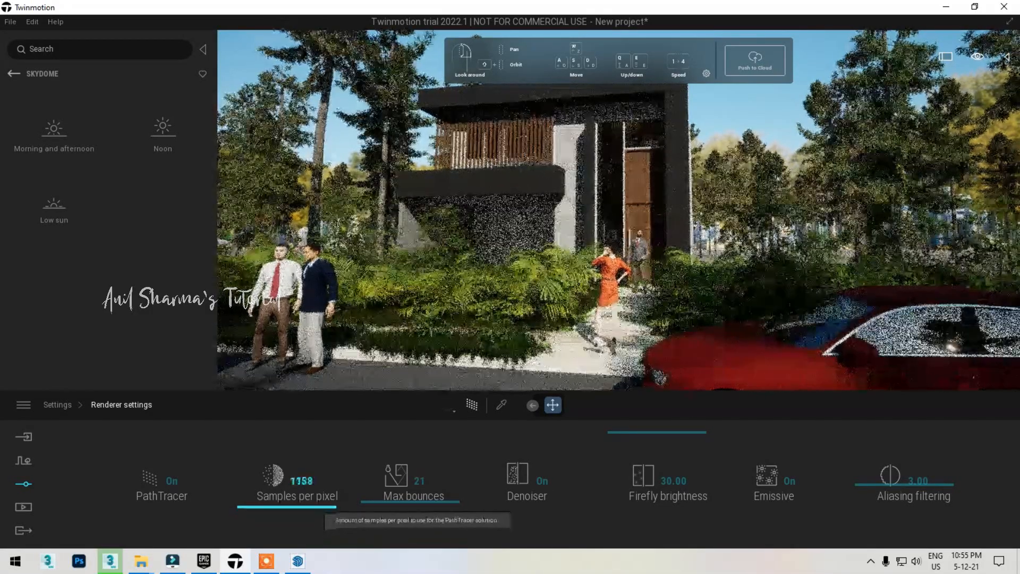
drag(423, 500, 423, 486)
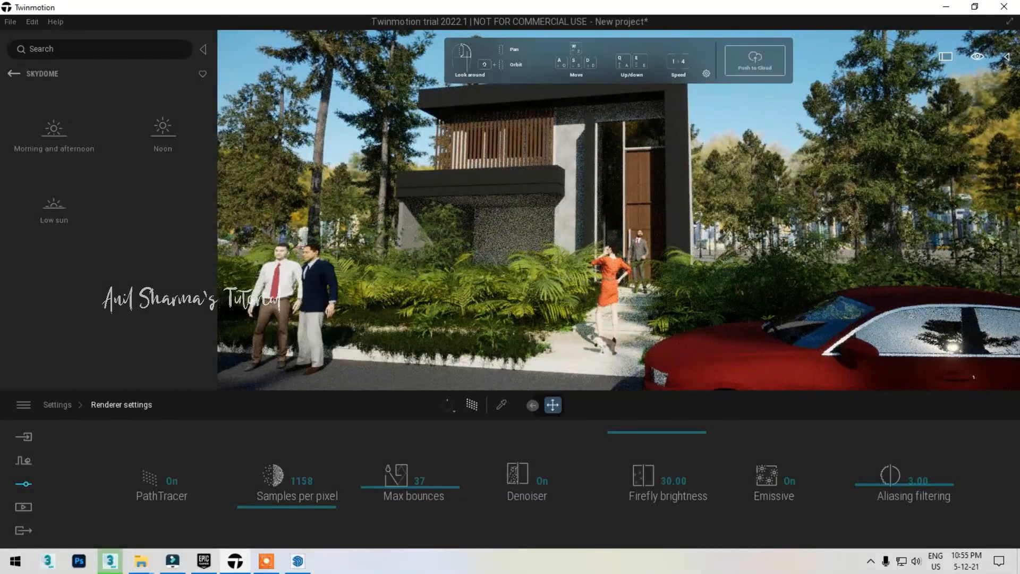
Try 200 for the PathTracer's max bounces, and settle on 18.
right_drag(509, 276, 494, 262)
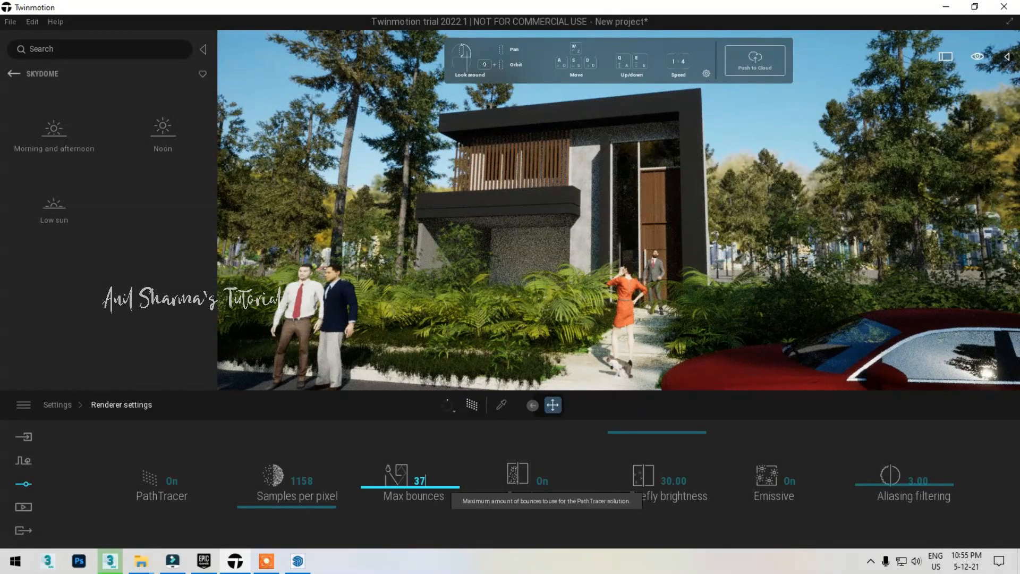
click(419, 480)
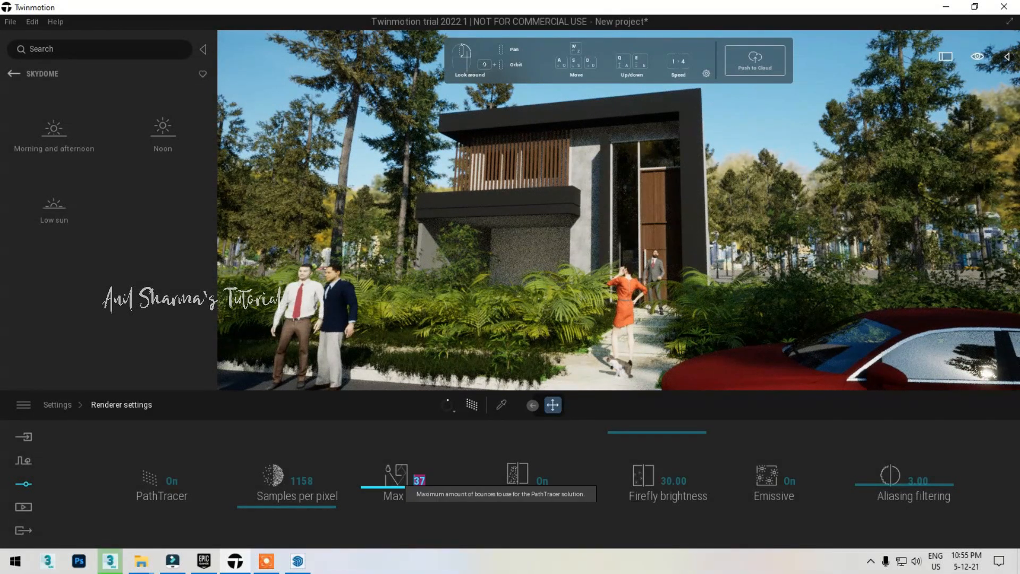
text(2)
text(00)
key(Return)
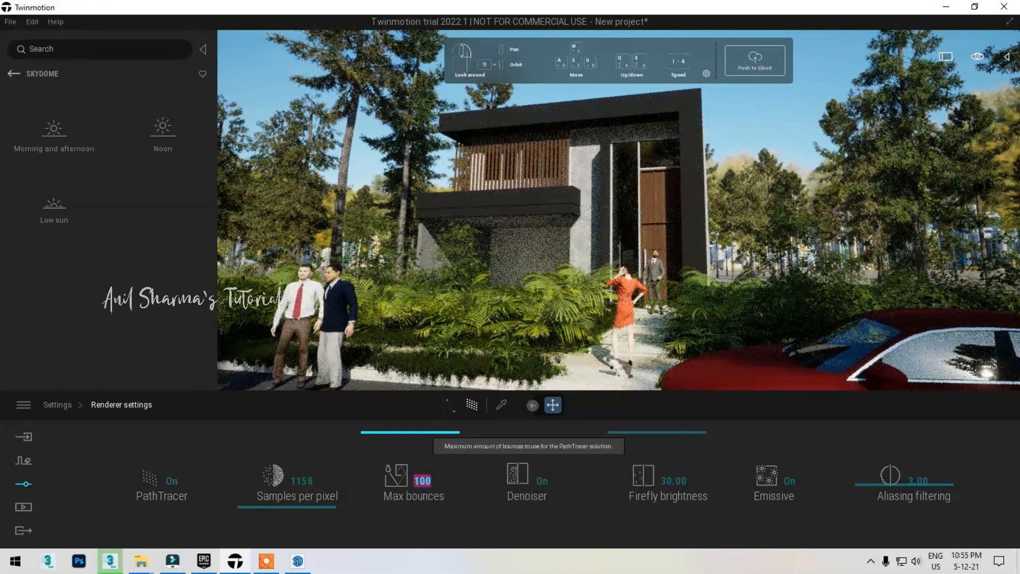
text(18)
key(Return)
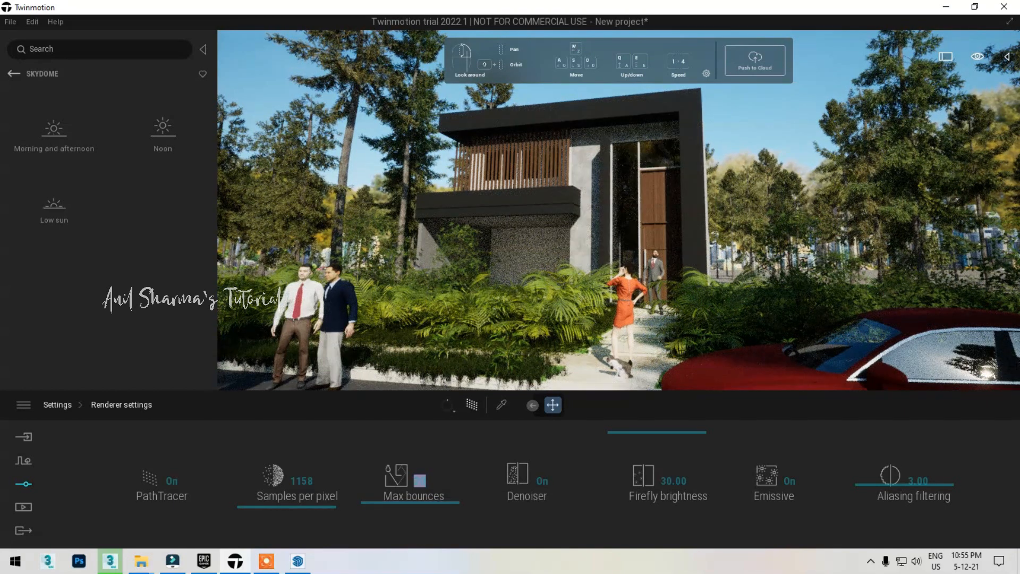
Leave the renderer settings and create a media image of the current house view.
click(57, 404)
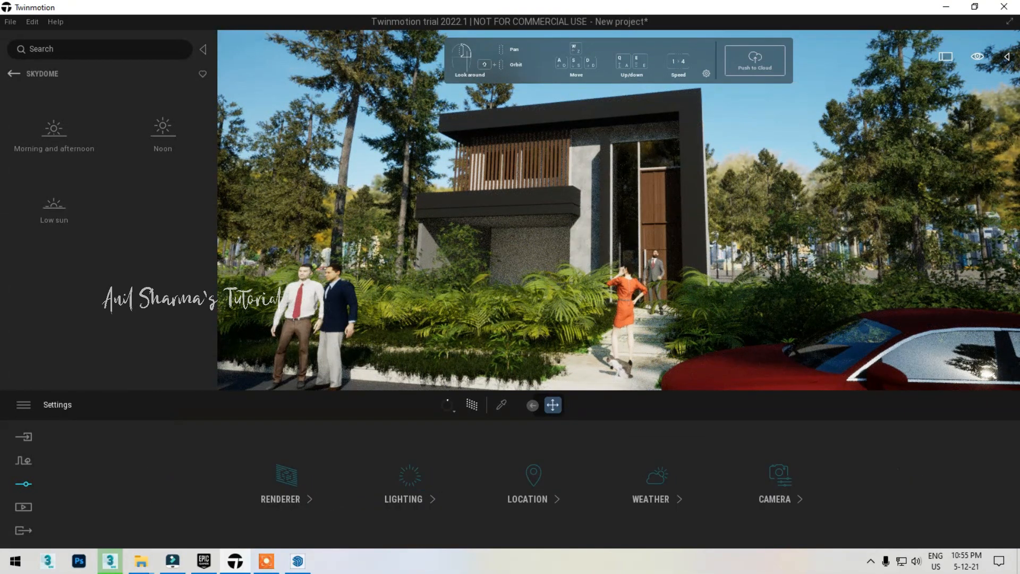
click(23, 507)
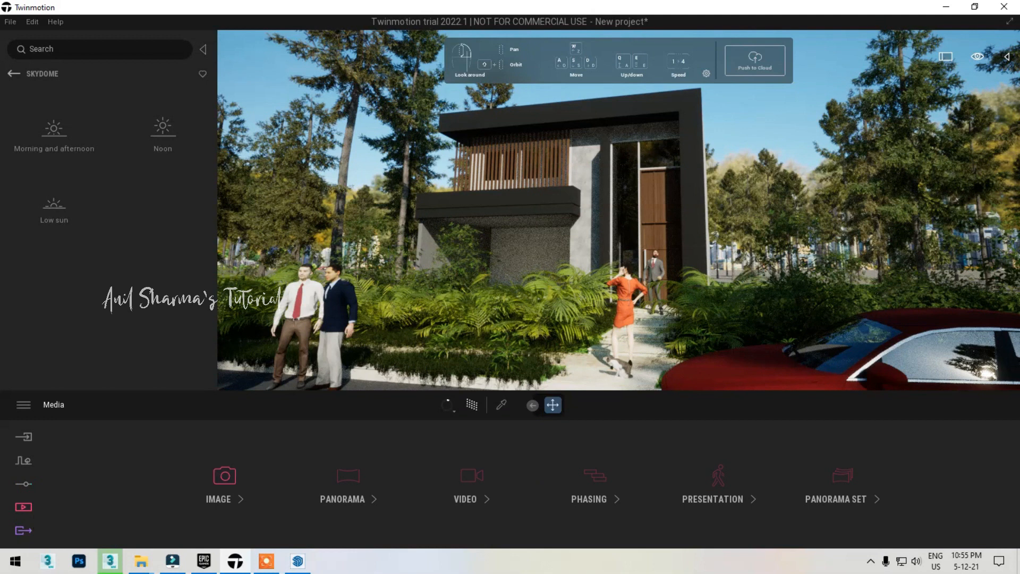
click(225, 475)
click(109, 475)
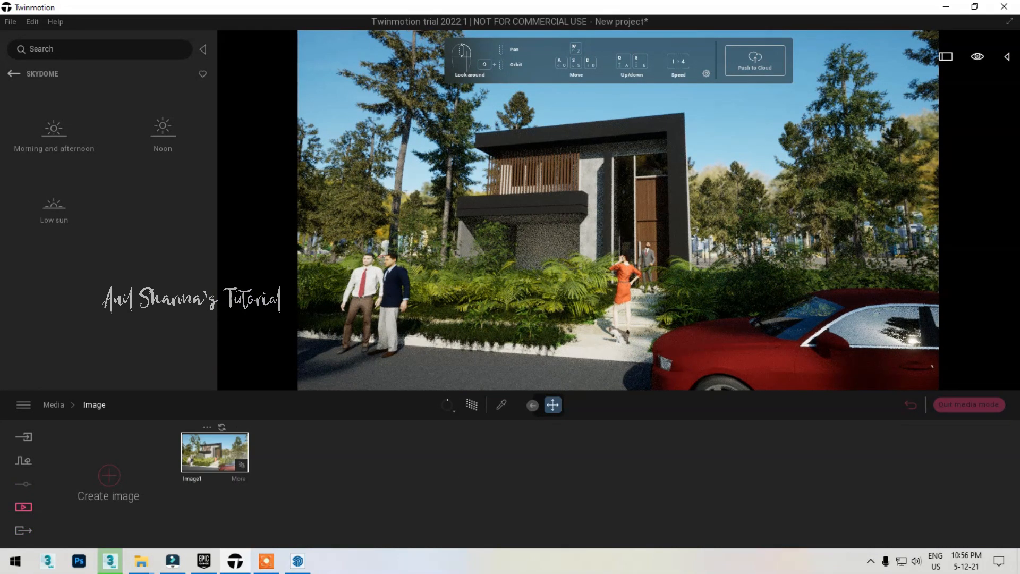
Check Image1's renderer settings, set its lighting exposure to 0.46, and choose the High PathTracer quality preset.
click(239, 478)
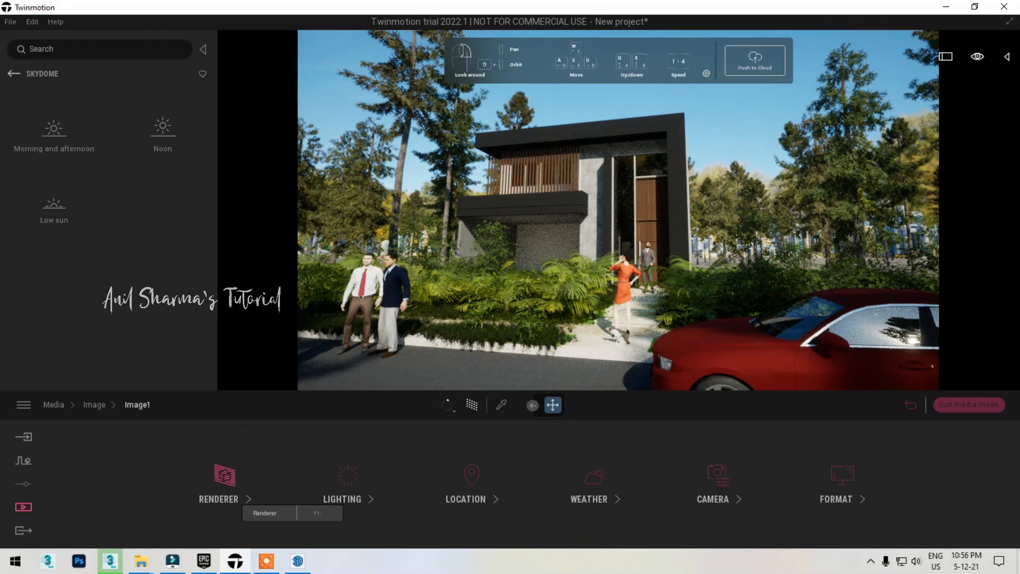
click(231, 484)
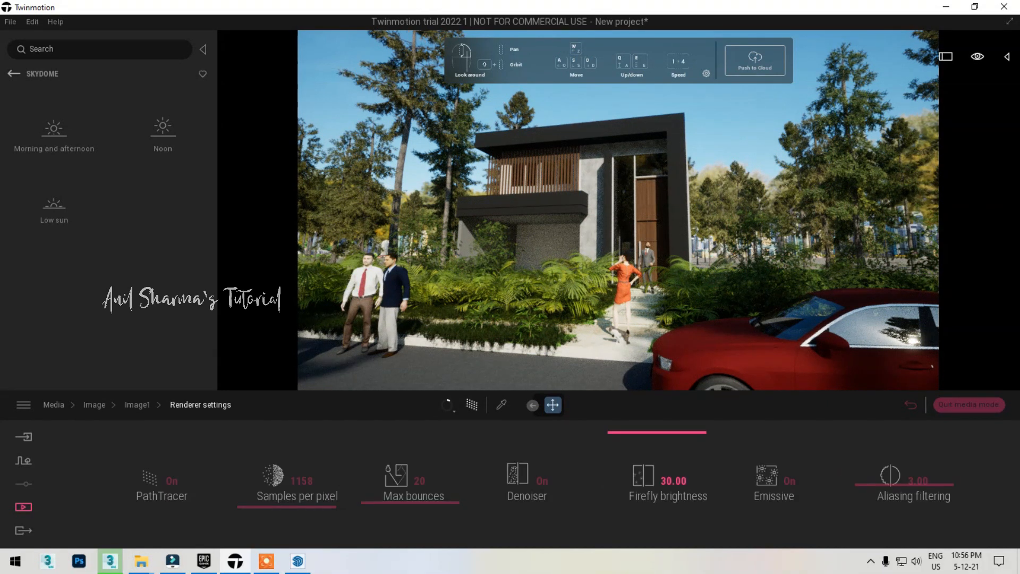
click(138, 405)
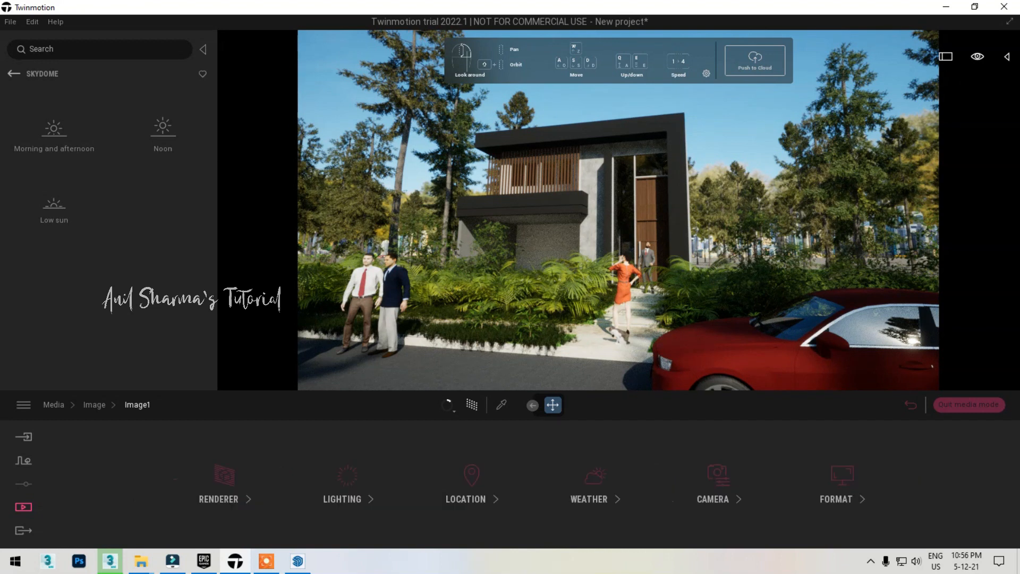
click(348, 483)
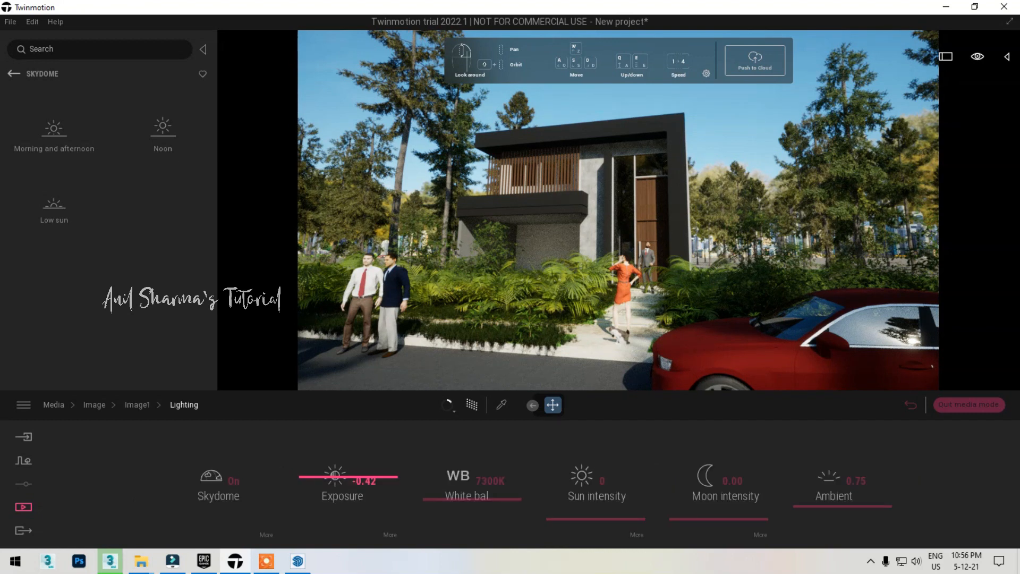
drag(348, 476, 348, 473)
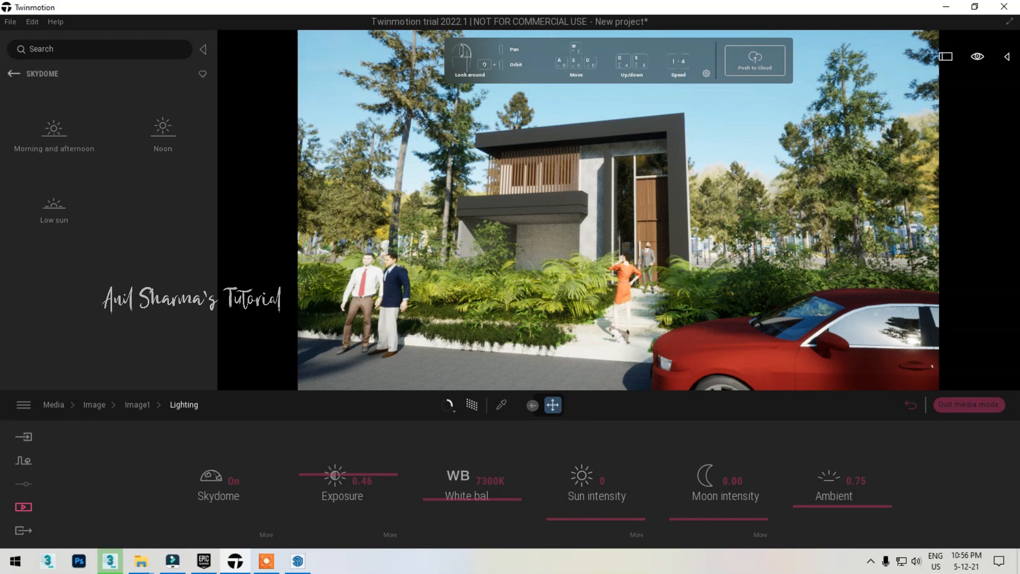
click(447, 404)
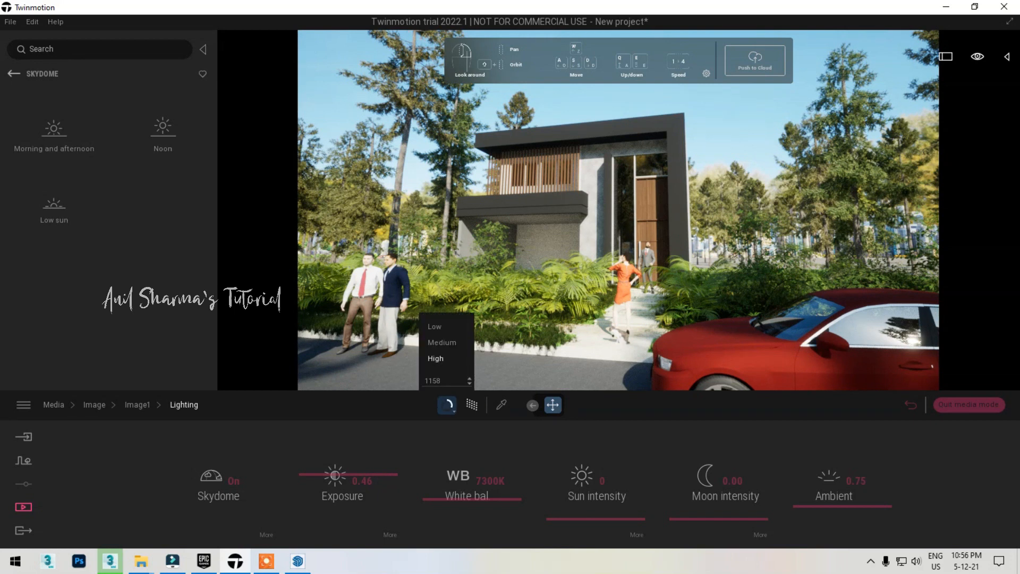
click(436, 358)
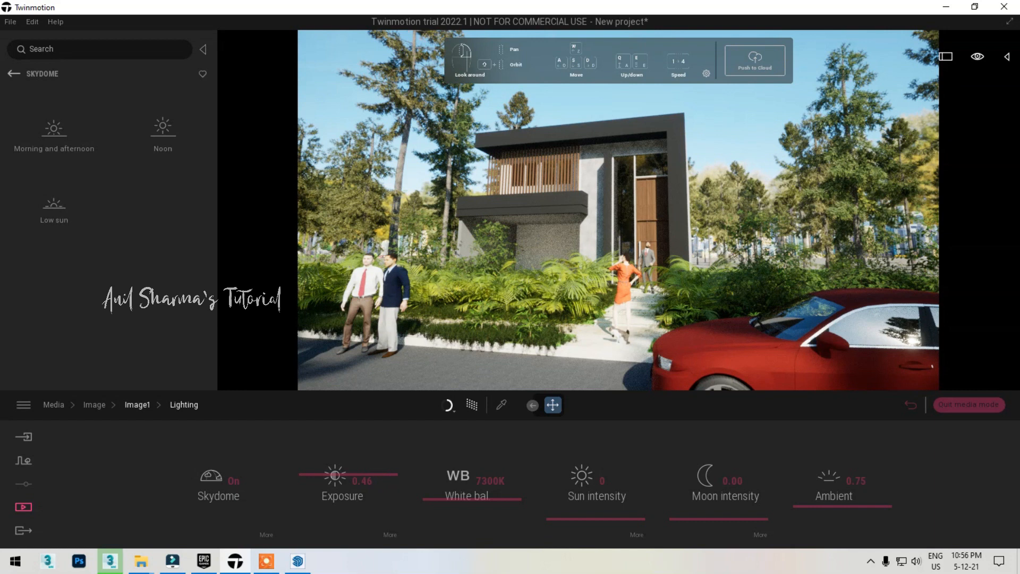
Turn on parallelism for Image1's camera, set its FOV to 77, and reframe the house.
click(137, 405)
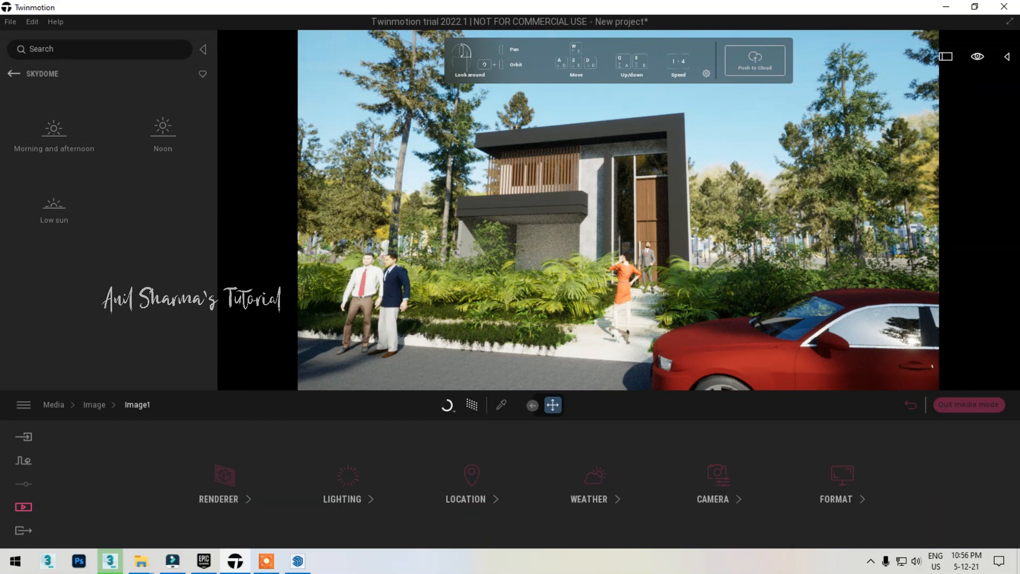
click(717, 481)
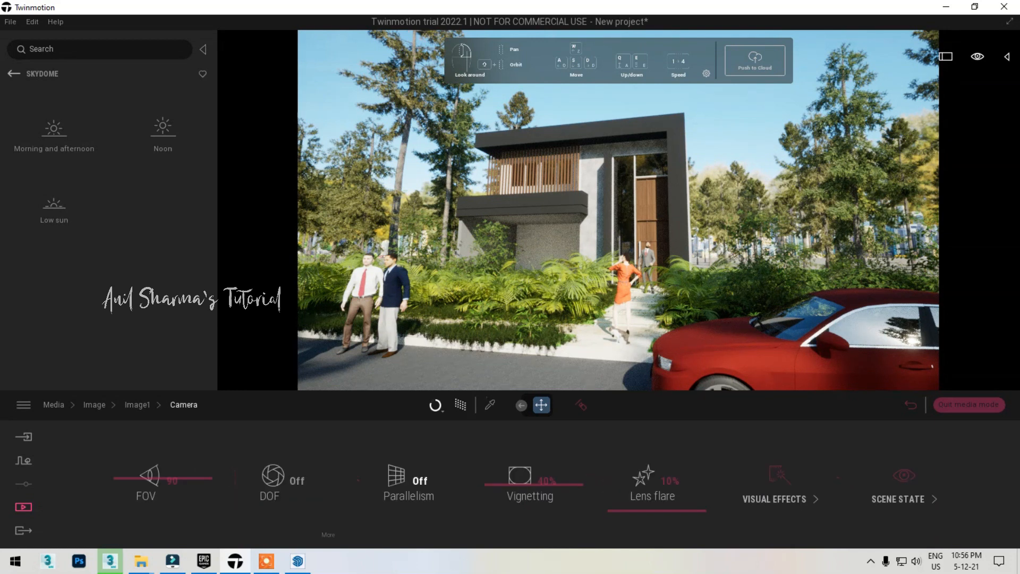
click(419, 481)
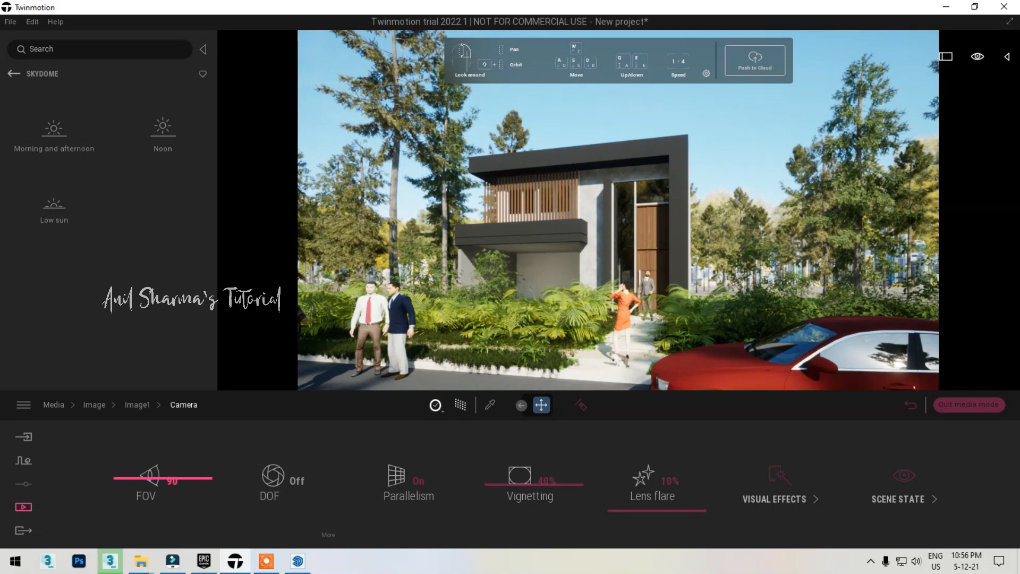
mouse_move(163, 479)
mouse_down()
mouse_move(162, 468)
mouse_move(154, 484)
mouse_up()
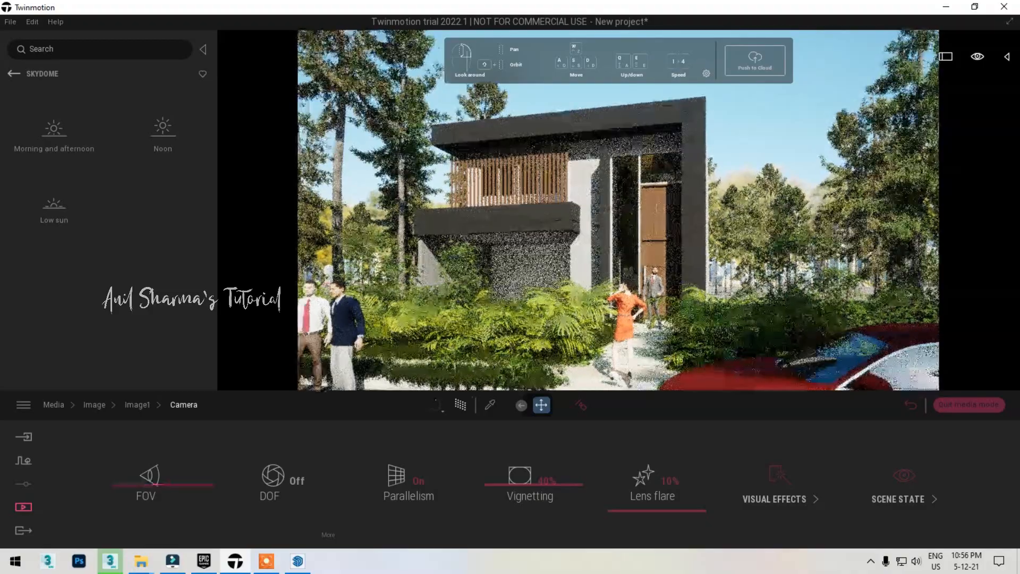
middle_drag(685, 384, 718, 371)
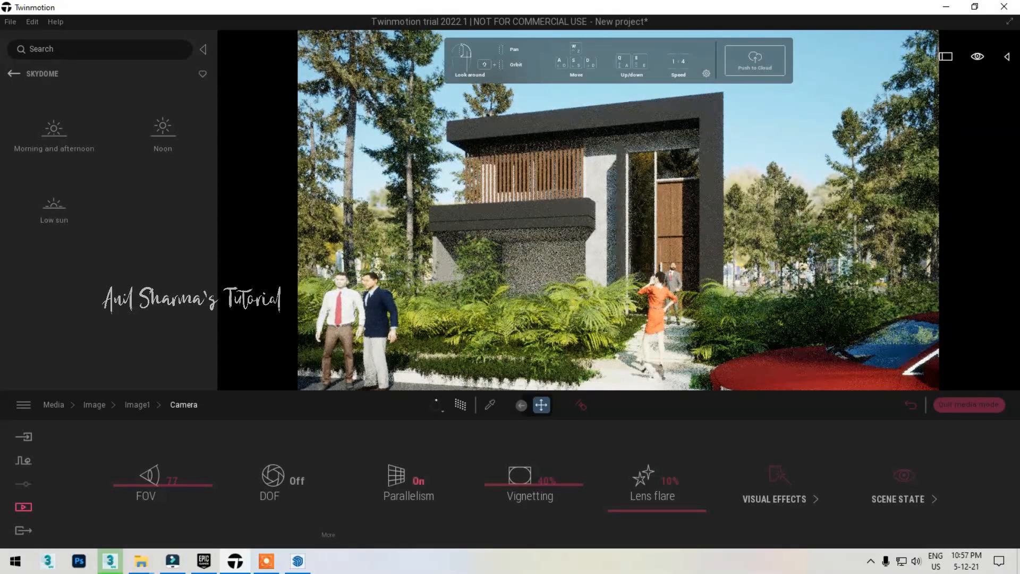
Keep Image1's output size at 2K Full HD 1920x1080 and check its PathTracer renderer settings.
click(137, 405)
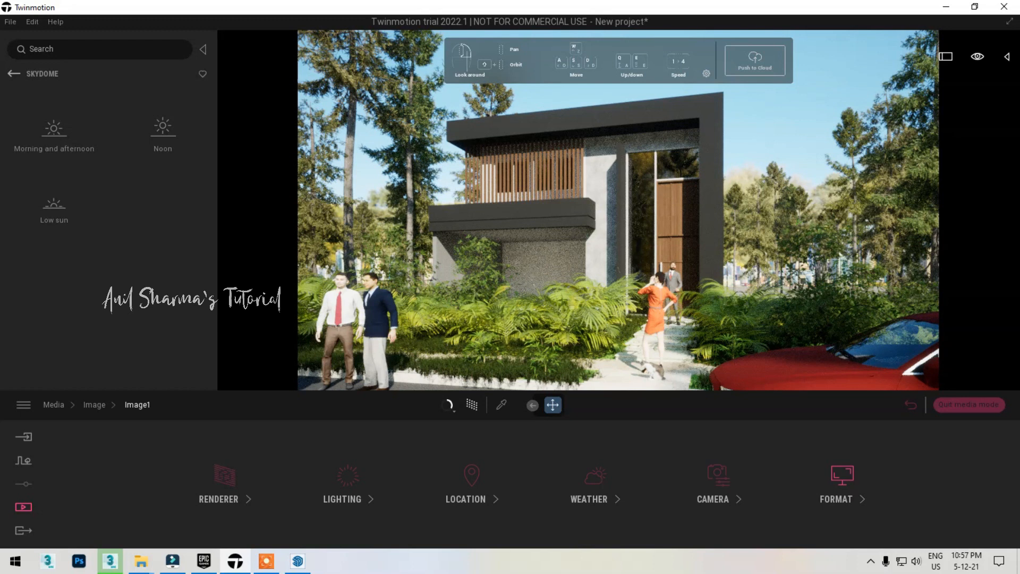
click(841, 477)
click(552, 480)
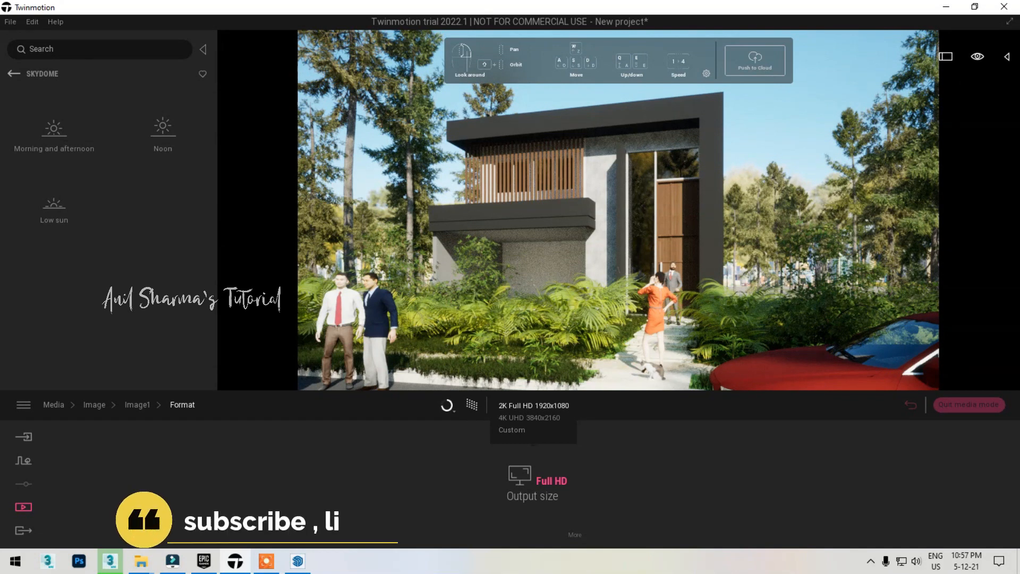
click(534, 406)
click(551, 480)
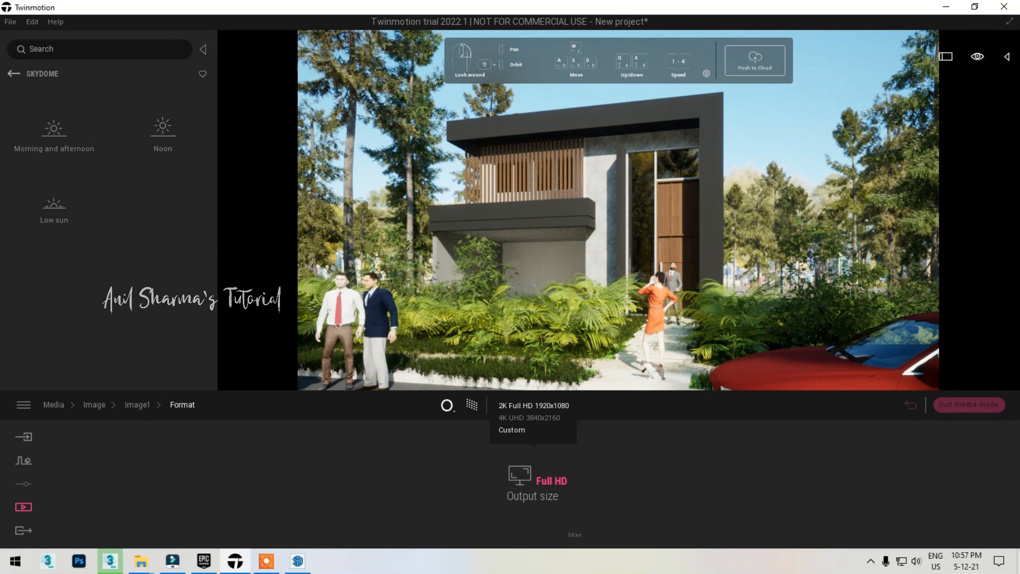
click(552, 480)
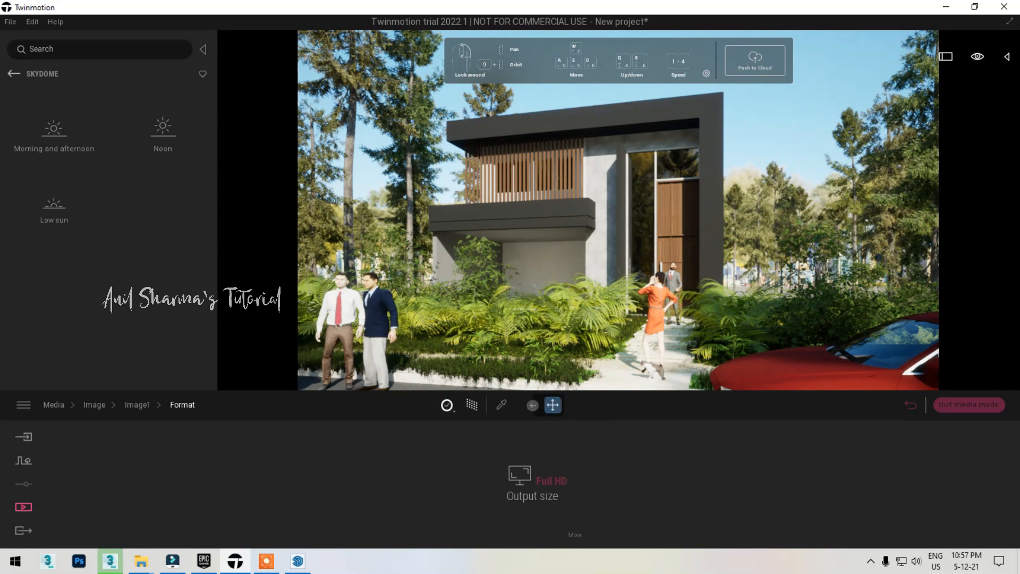
click(137, 405)
click(224, 481)
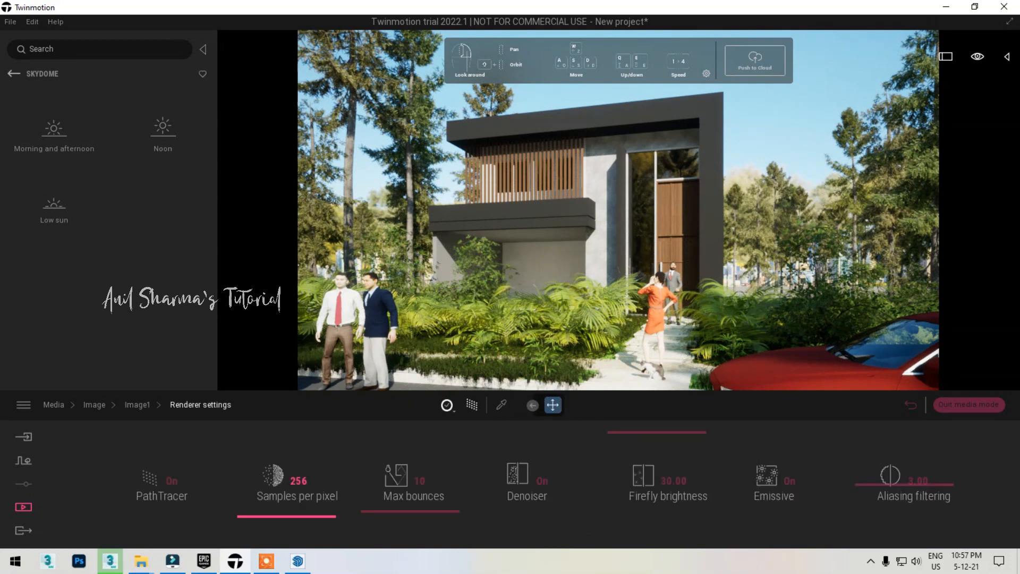
click(446, 405)
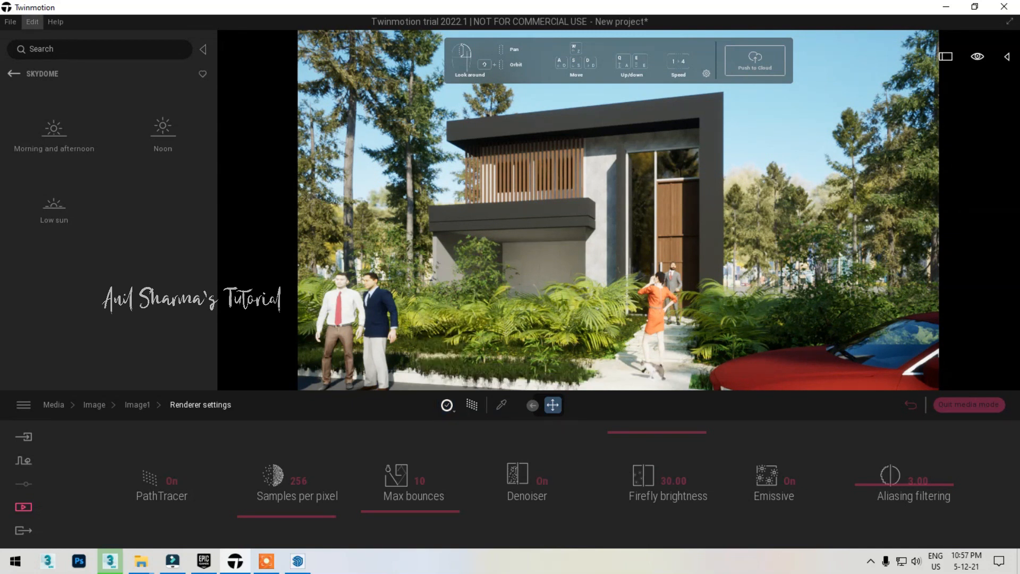
Set the PathTracer's high preset to 512 samples per pixel and 20 bounces in the program preferences.
click(33, 22)
click(59, 172)
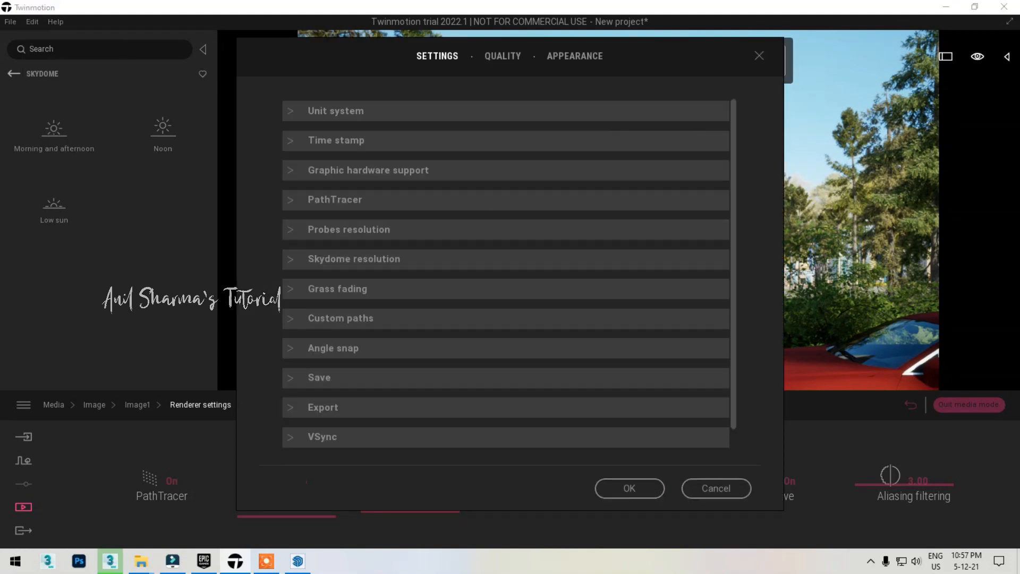
click(334, 200)
double_click(394, 277)
key(Tab)
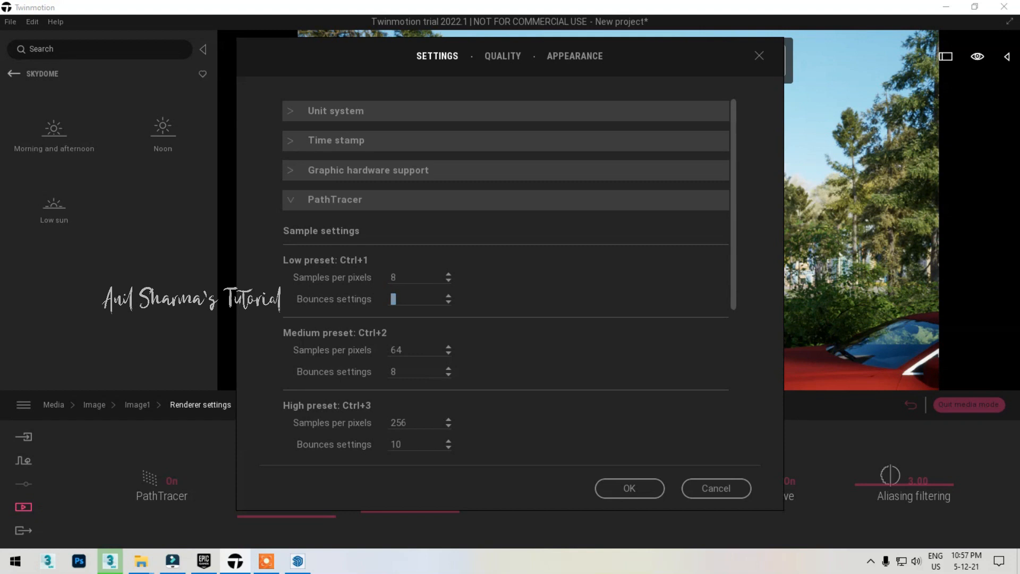
click(394, 277)
key(Tab)
scroll(506, 275, down, 3)
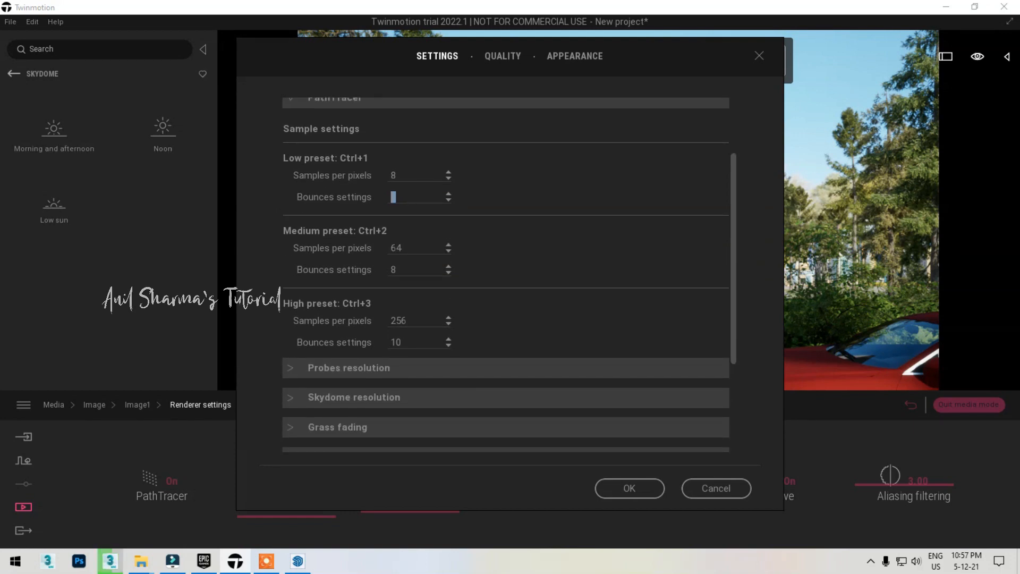
click(399, 321)
text(512)
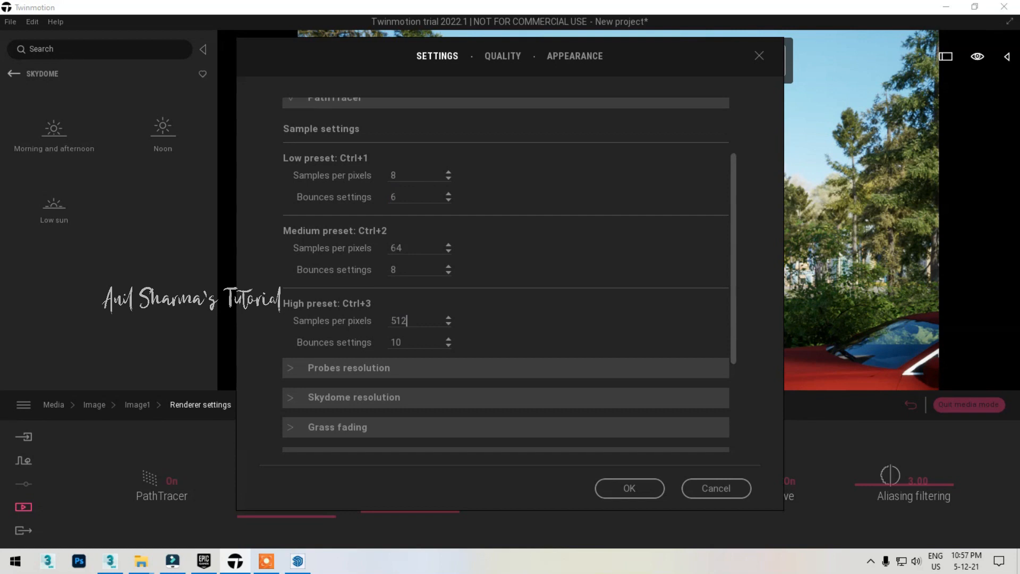
click(396, 342)
text(20)
click(629, 488)
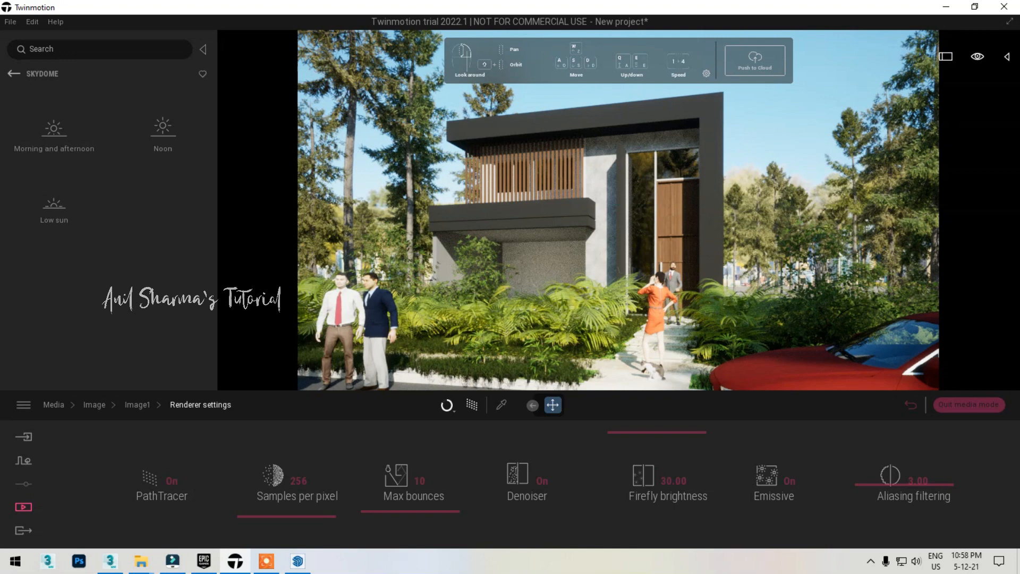
Select Image1 as the image for local export, keeping both the Raster and PathTracer filters enabled.
click(94, 405)
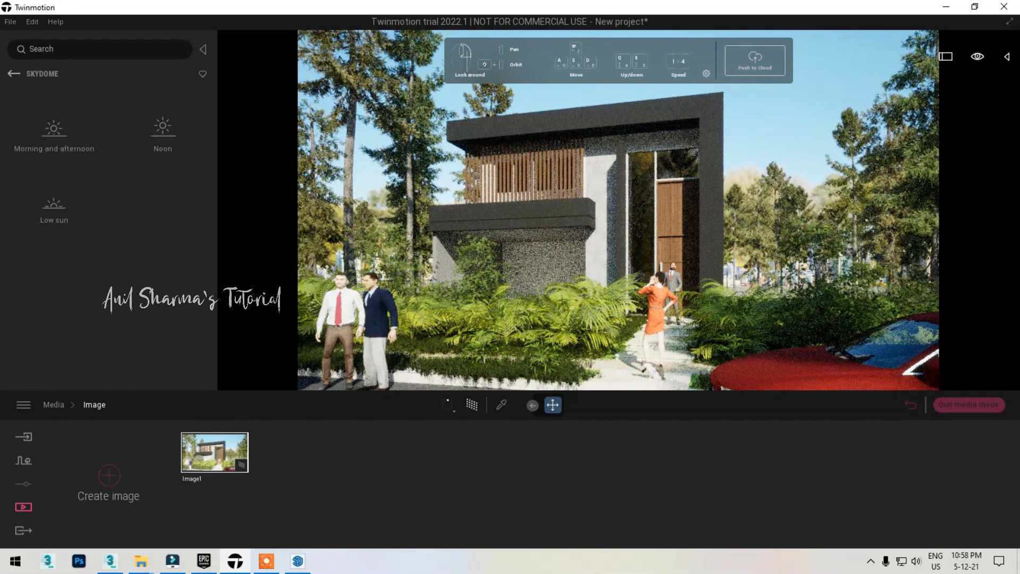
click(23, 530)
click(182, 482)
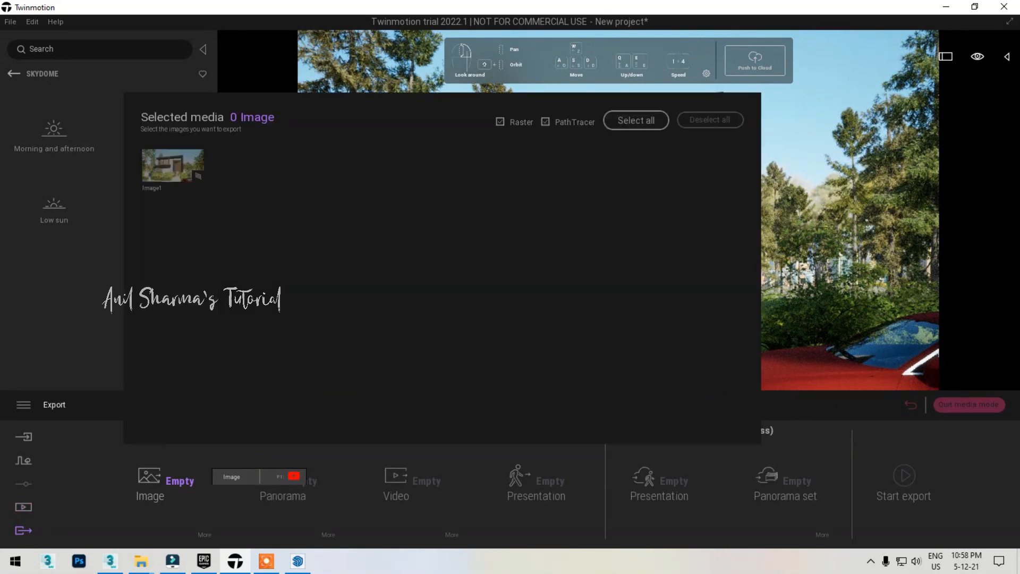
click(173, 166)
click(173, 165)
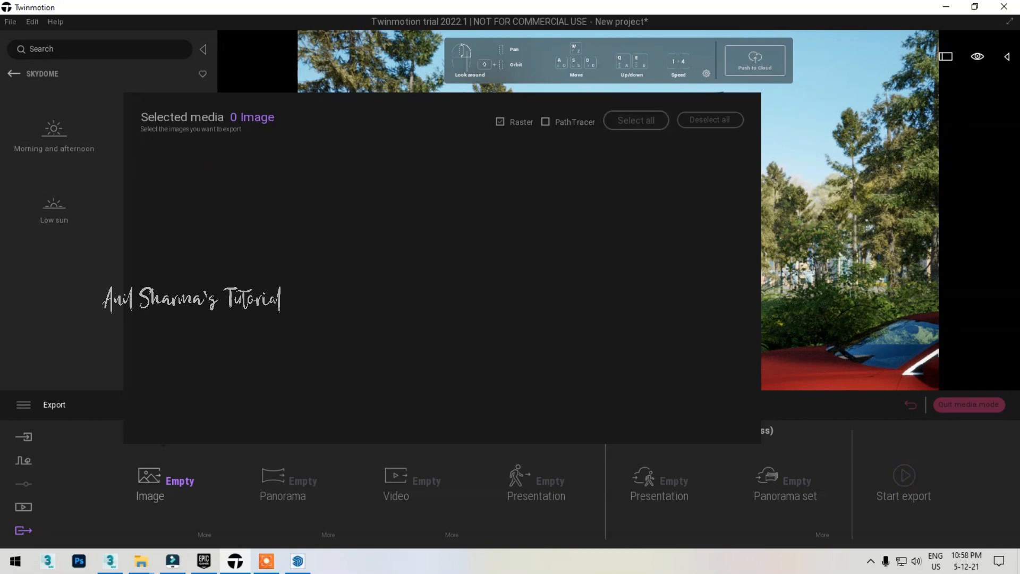
click(172, 165)
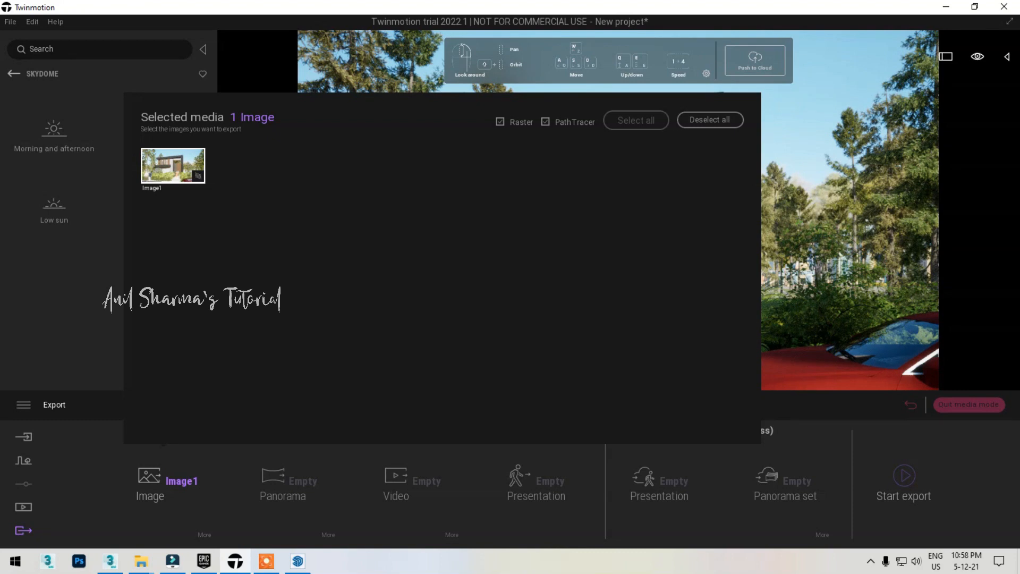
click(283, 484)
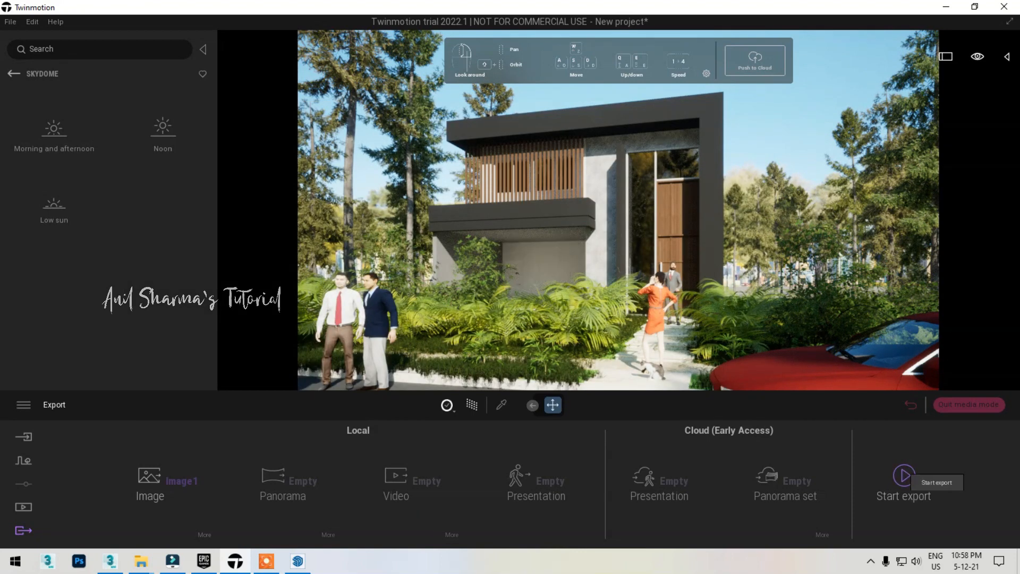
Export Image1 into a new folder on the desktop named New folder (2).
click(906, 475)
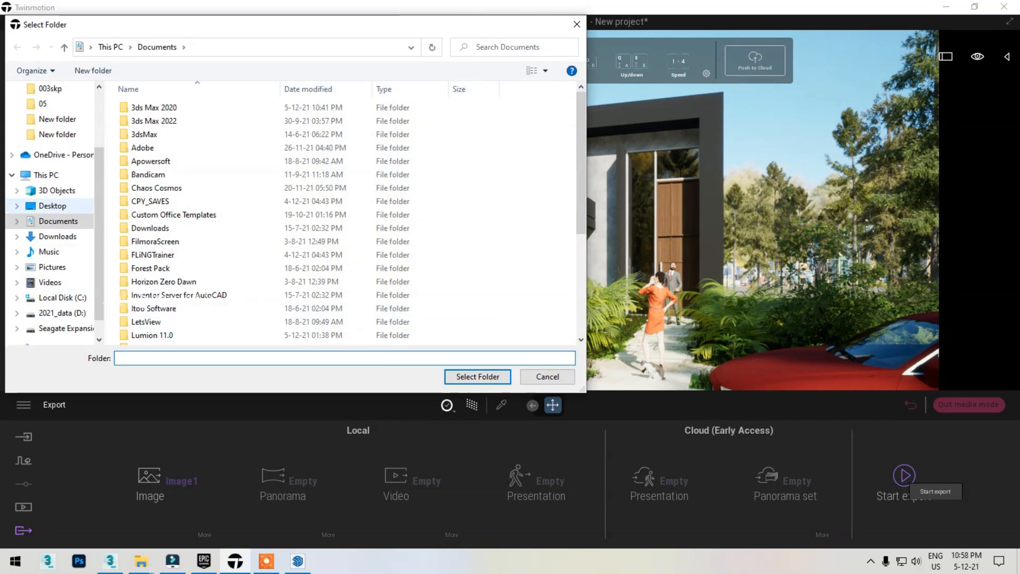
click(52, 205)
click(92, 70)
double_click(228, 121)
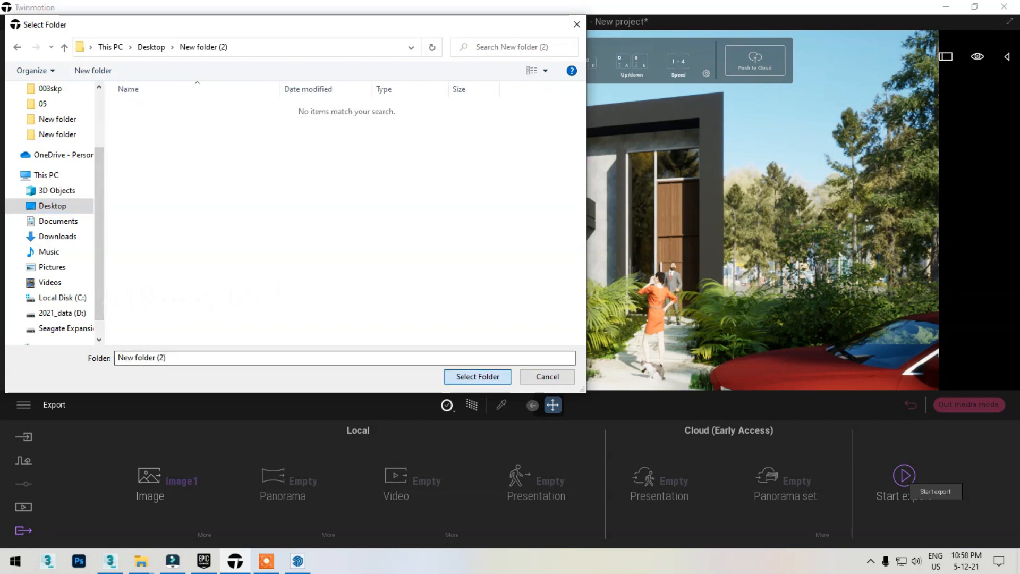
key(Return)
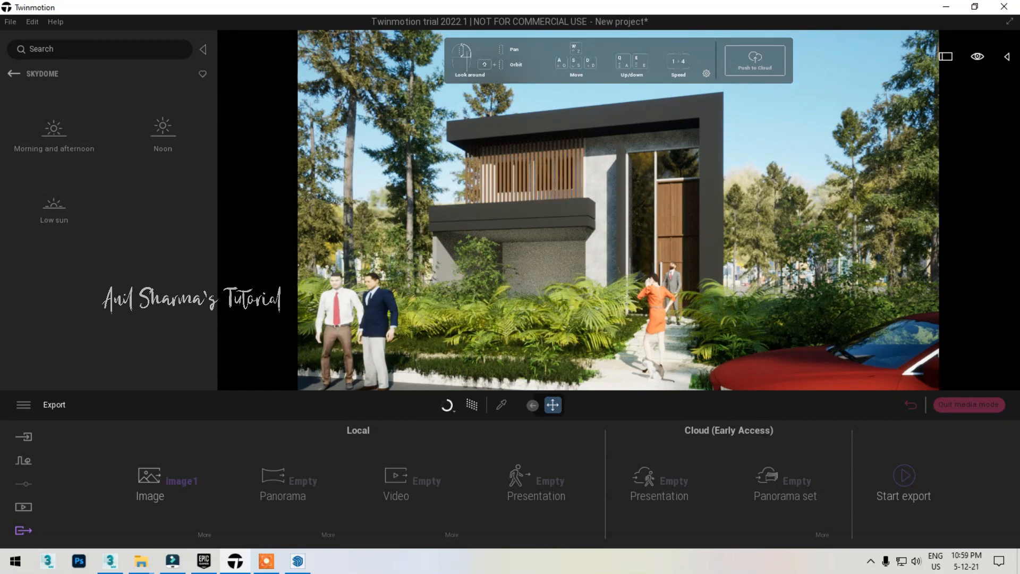
Close Twinmotion and open the exported Image1 from New folder (2) to examine the render.
click(1004, 7)
click(528, 330)
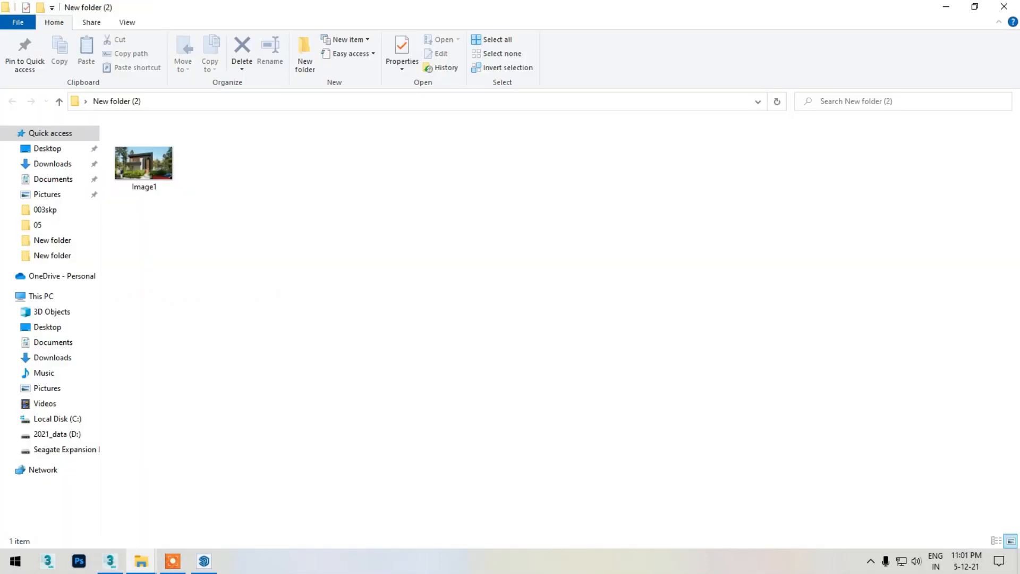
double_click(143, 164)
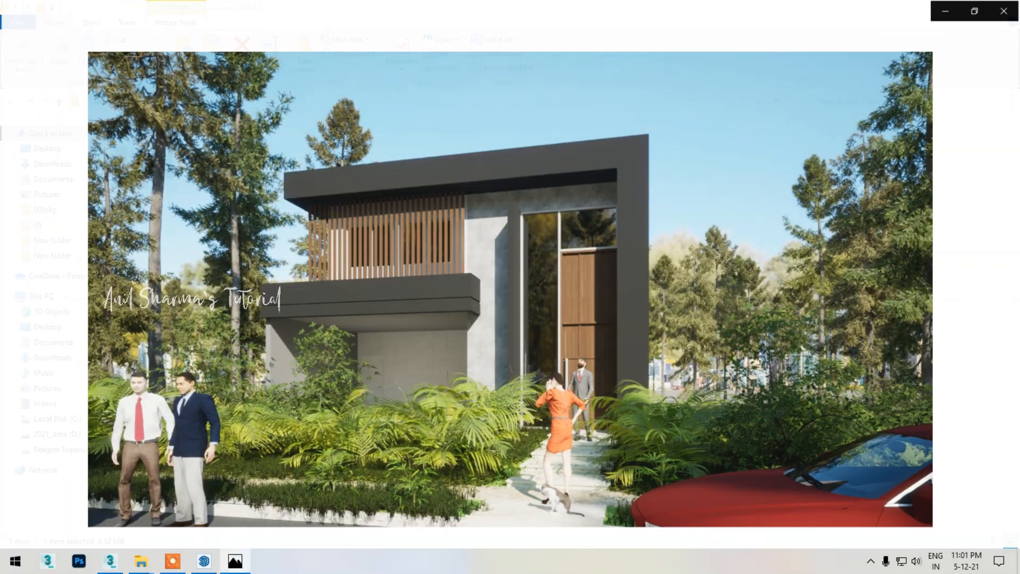